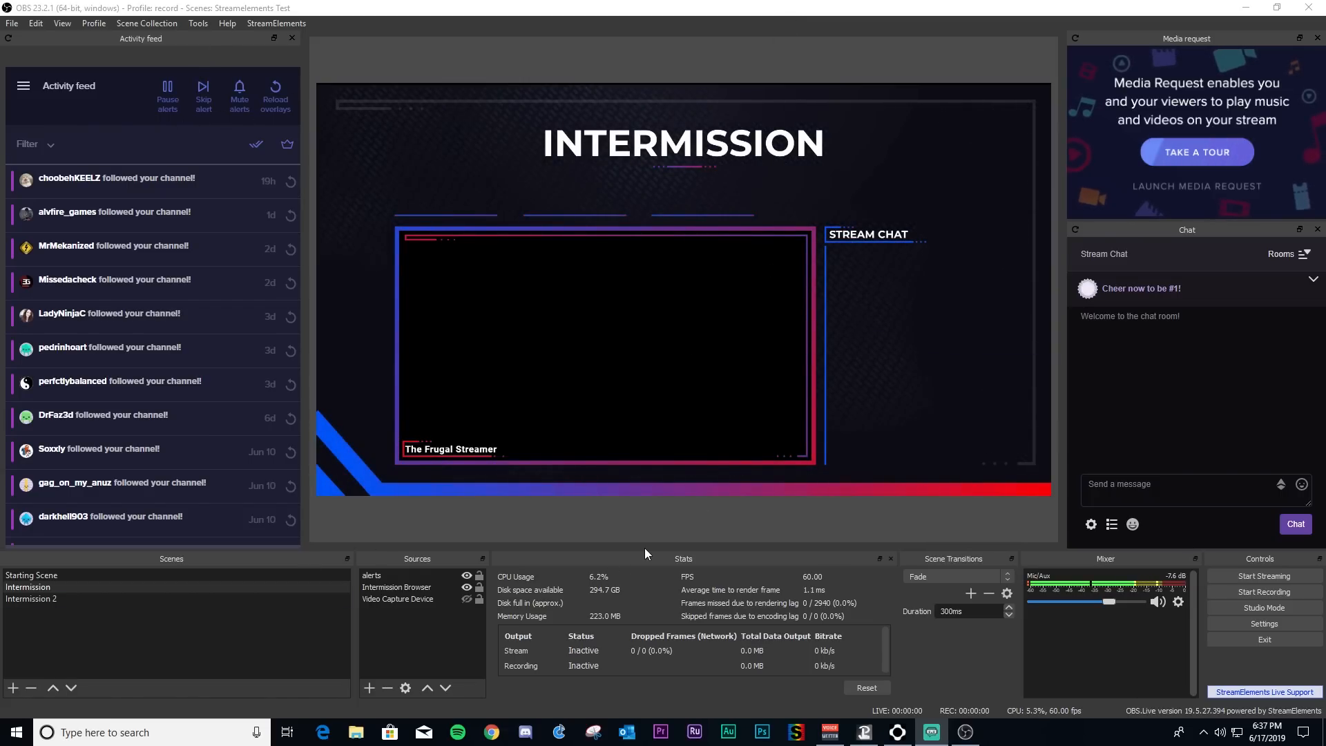
- Switch Studio Mode on to show its preview and program views, and return to the single preview
left_click(1274, 612)
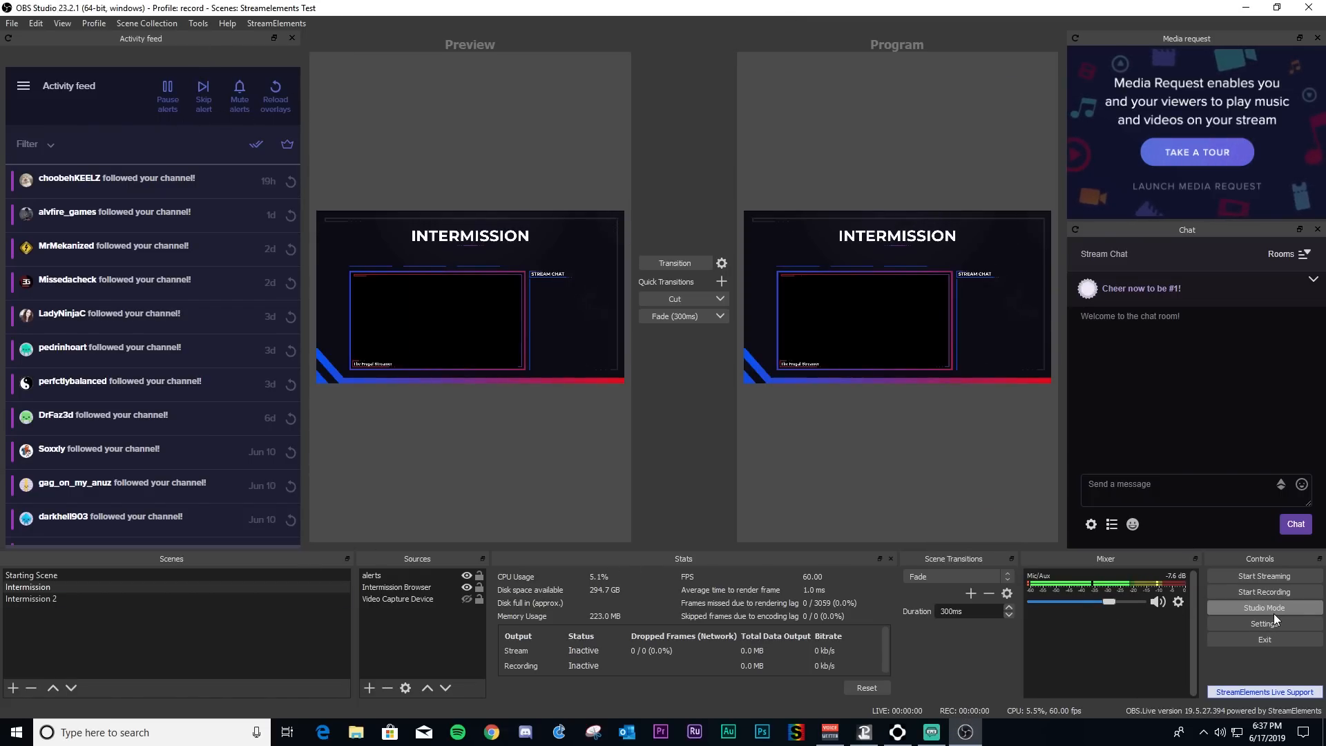
left_click(1273, 612)
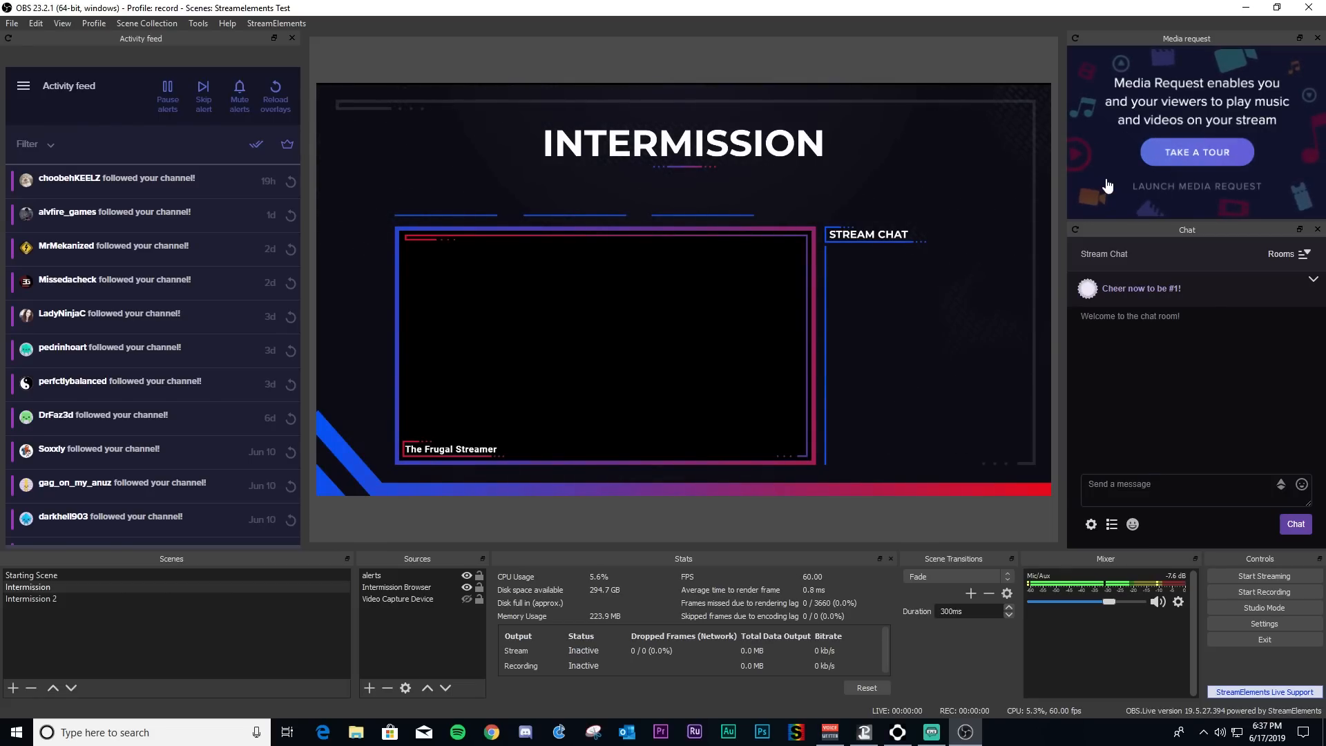
- Open the StreamElements bot and tipping setup
left_click(261, 25)
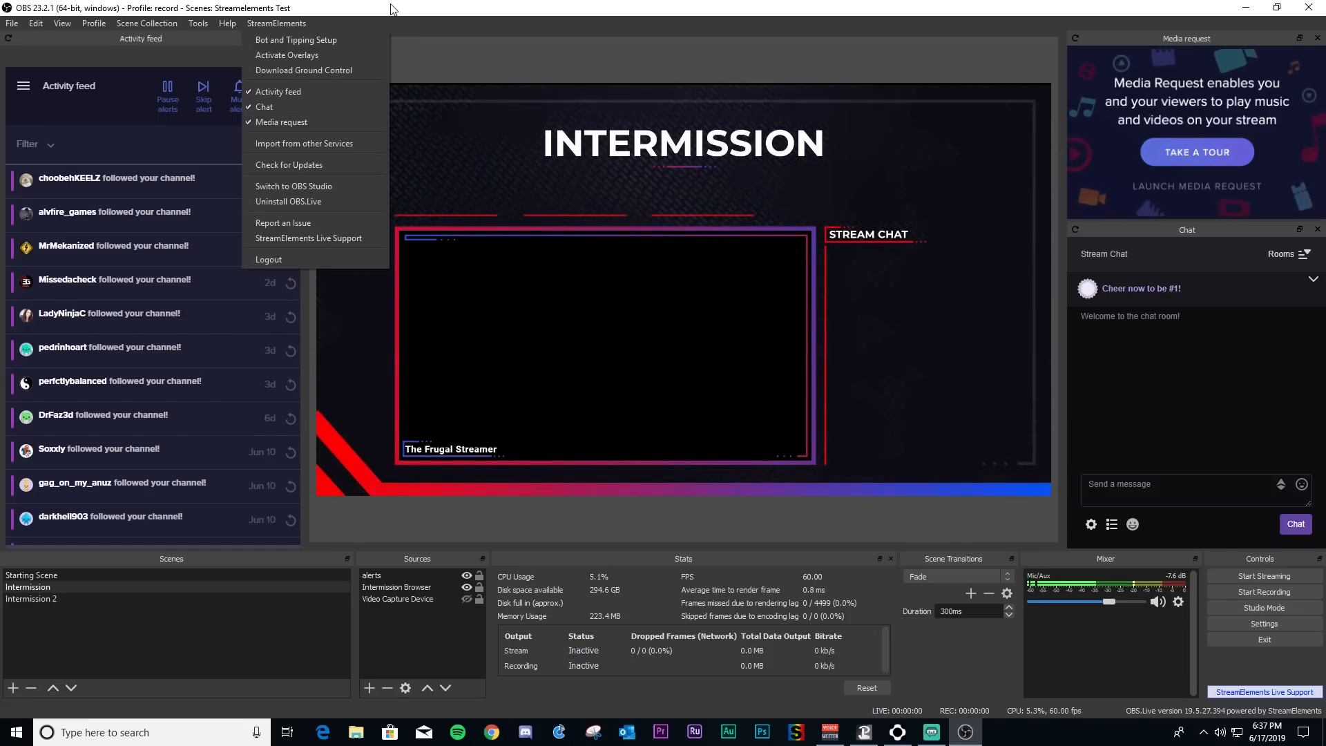
left_click(310, 44)
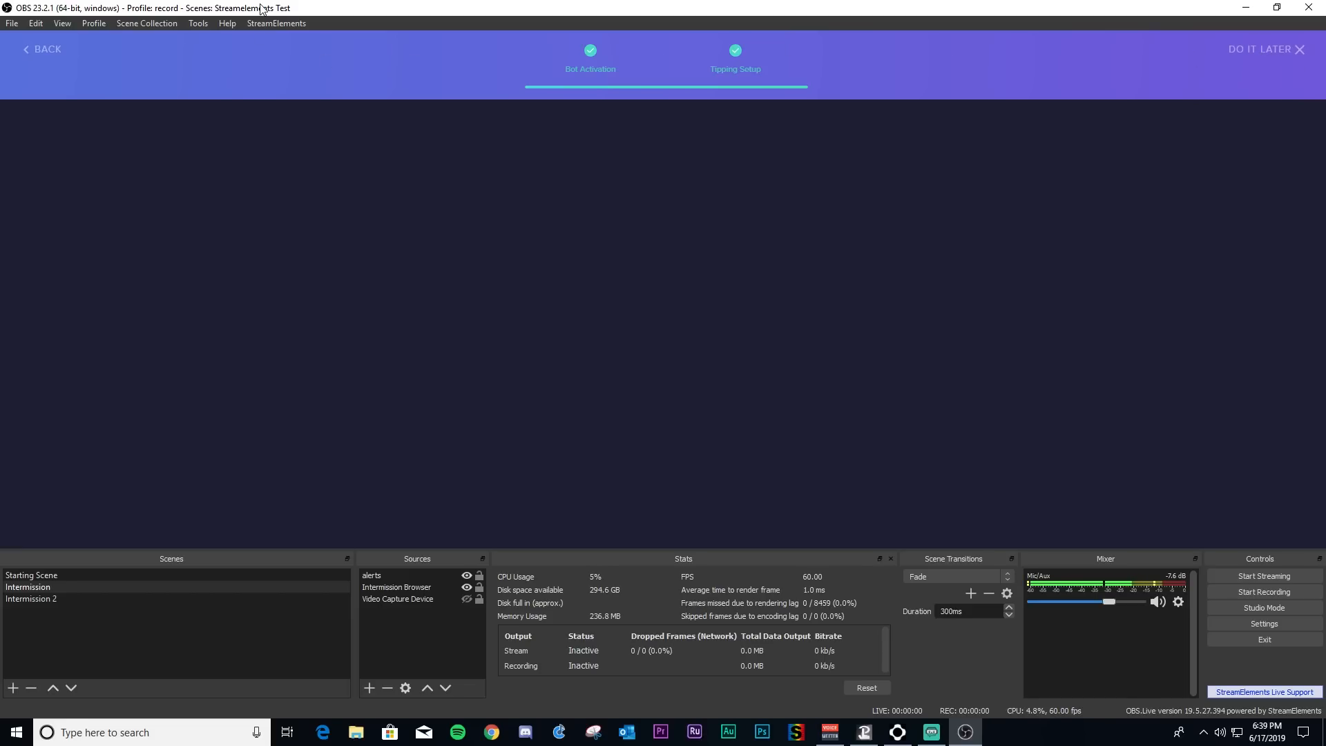
- Open the Ground Control download page from the StreamElements options and minimize the browser
left_click(269, 28)
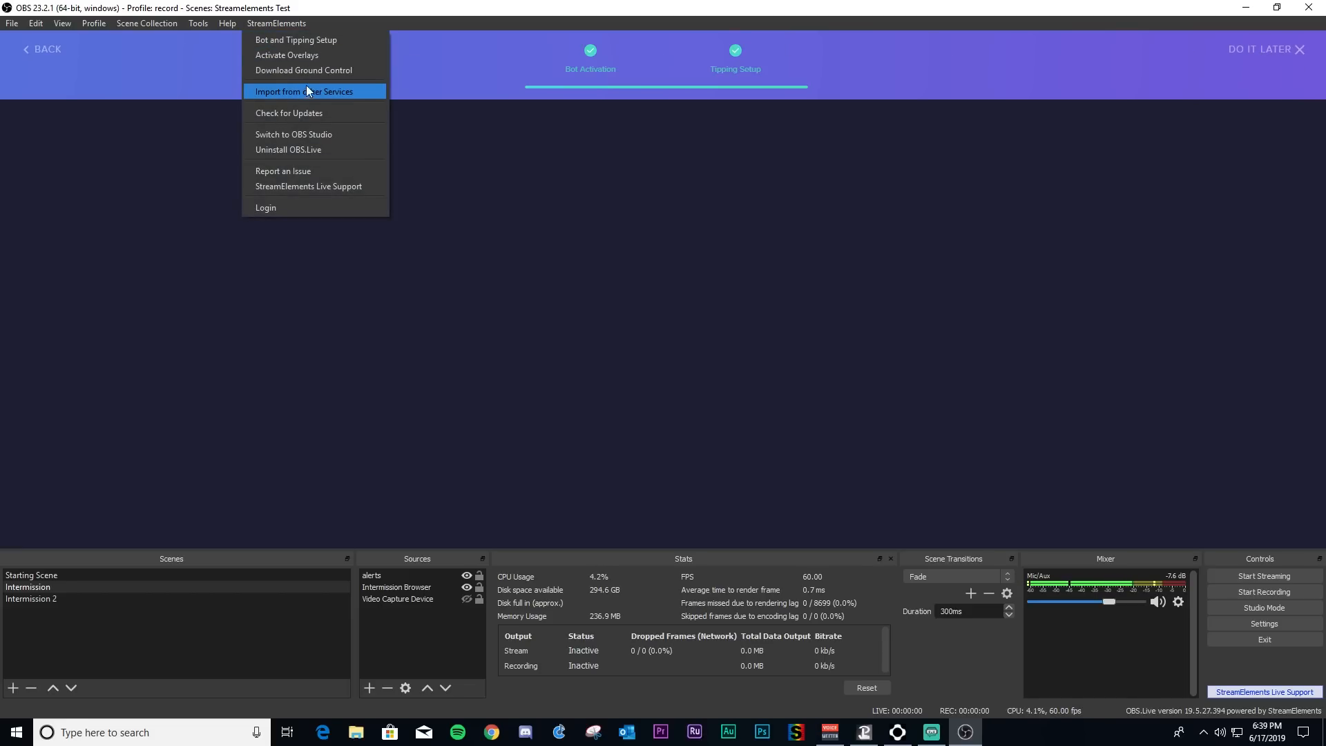
left_click(347, 69)
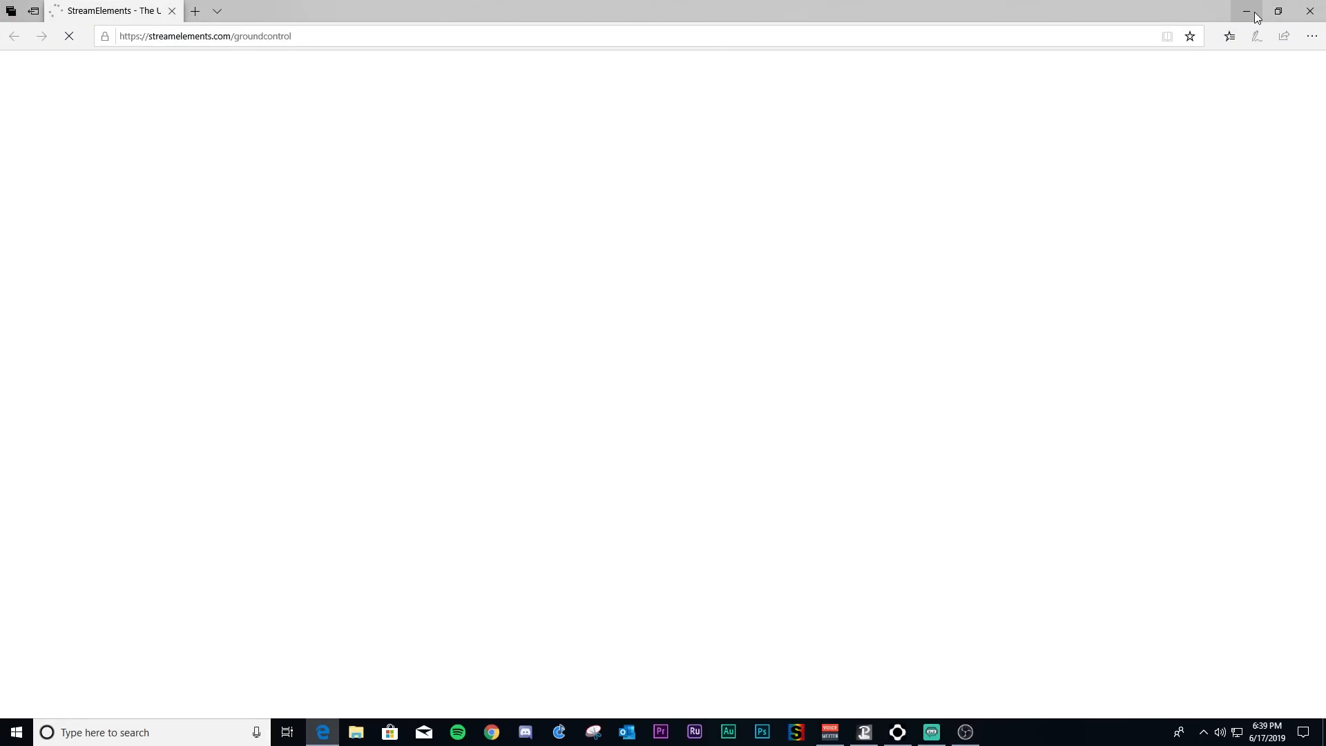
left_click(1246, 11)
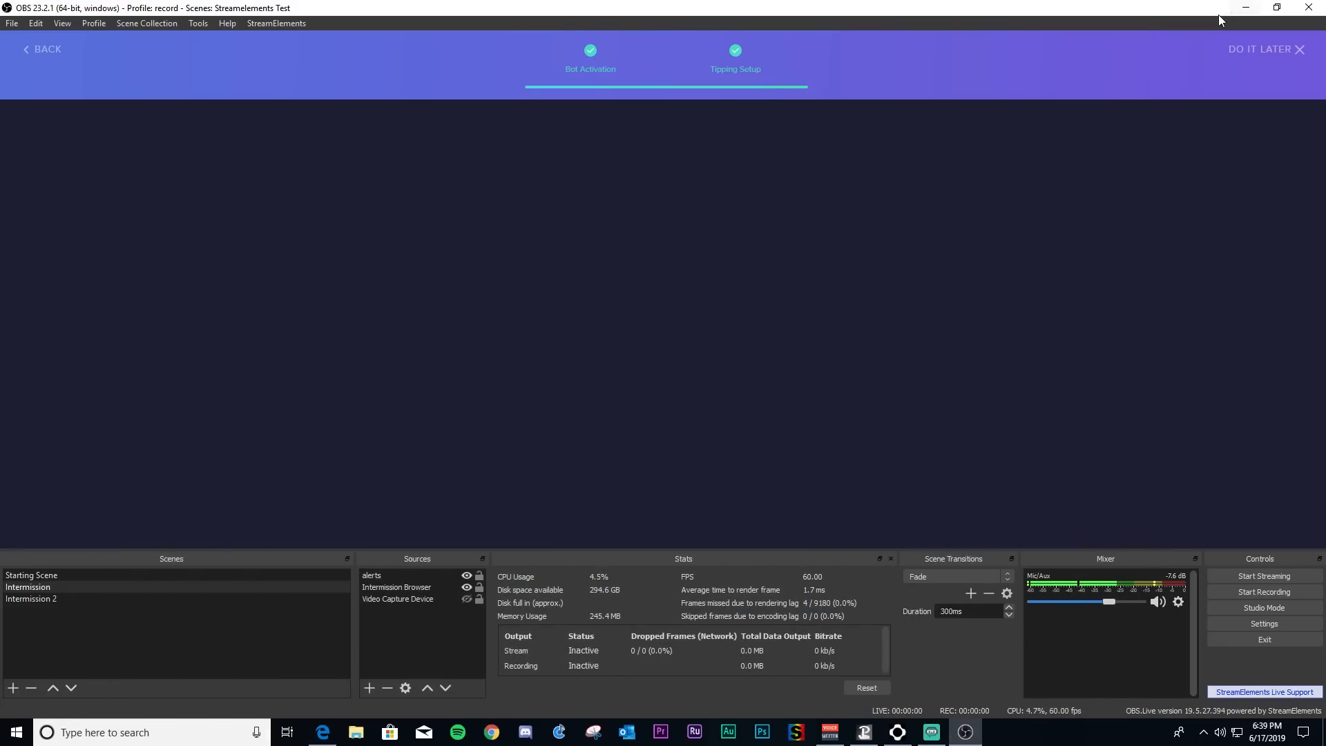
- Launch Ground Control from the desktop, look through its activity feed, and close it
left_click(1246, 7)
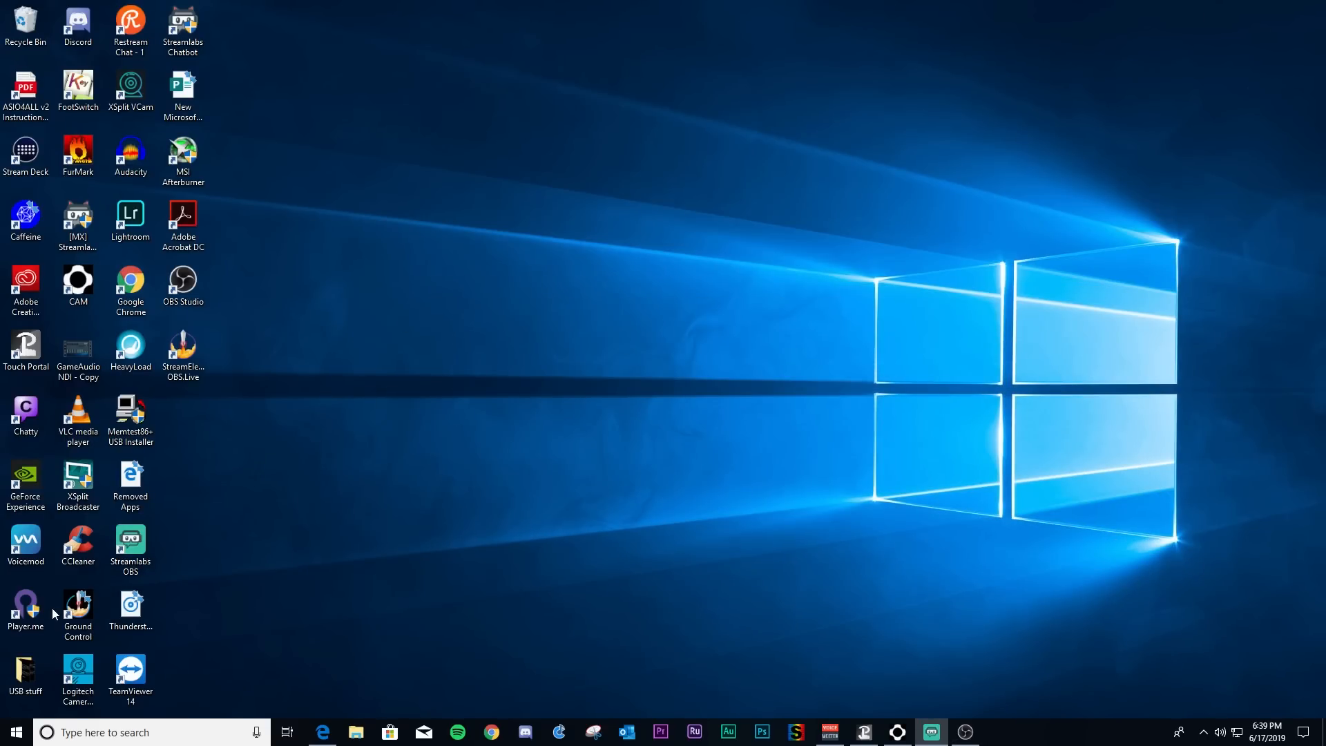
left_click(79, 612)
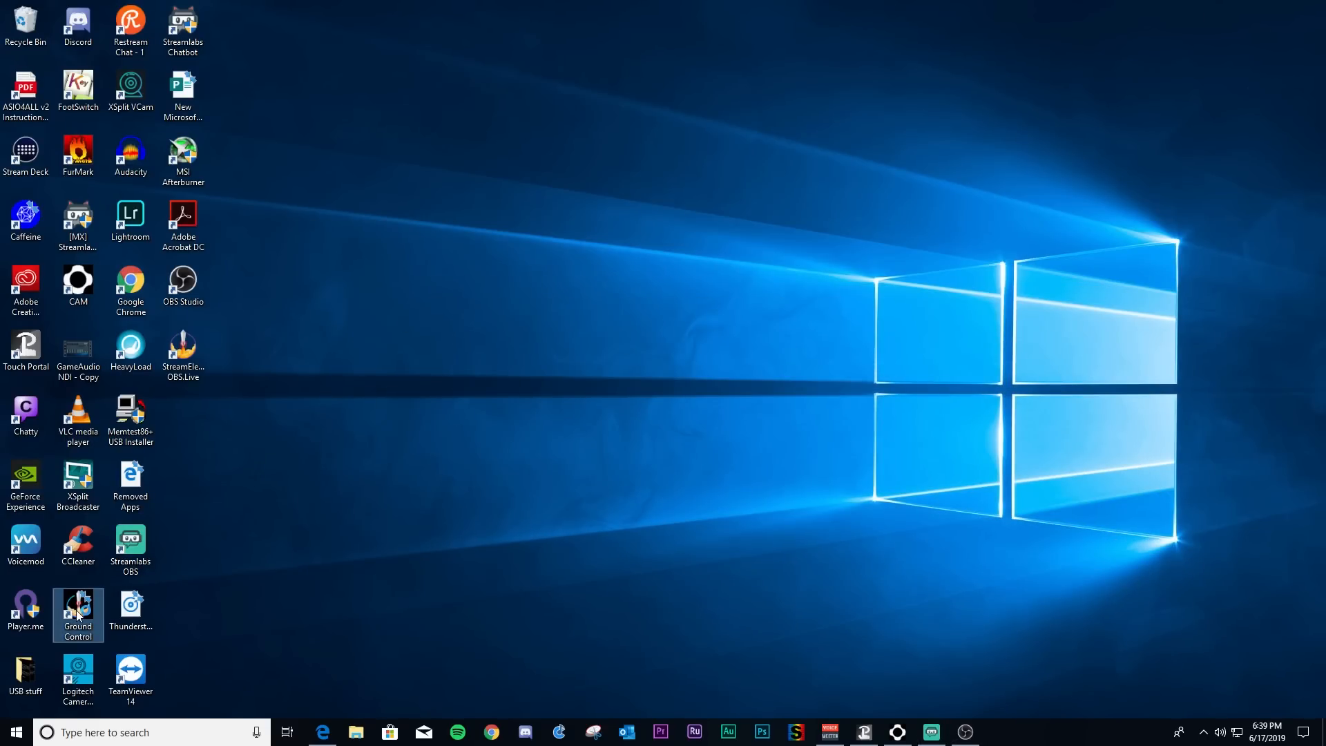
double_click(78, 614)
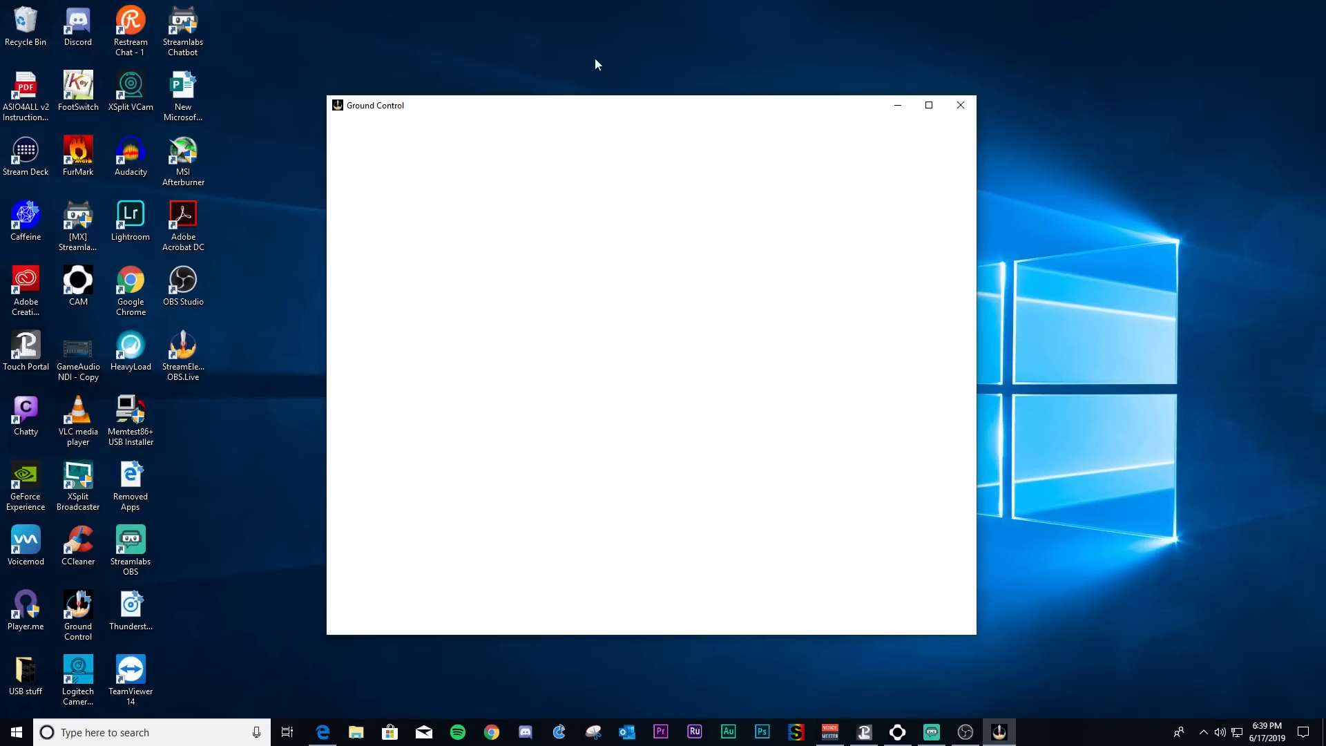
left_click_drag(598, 115, 690, 68)
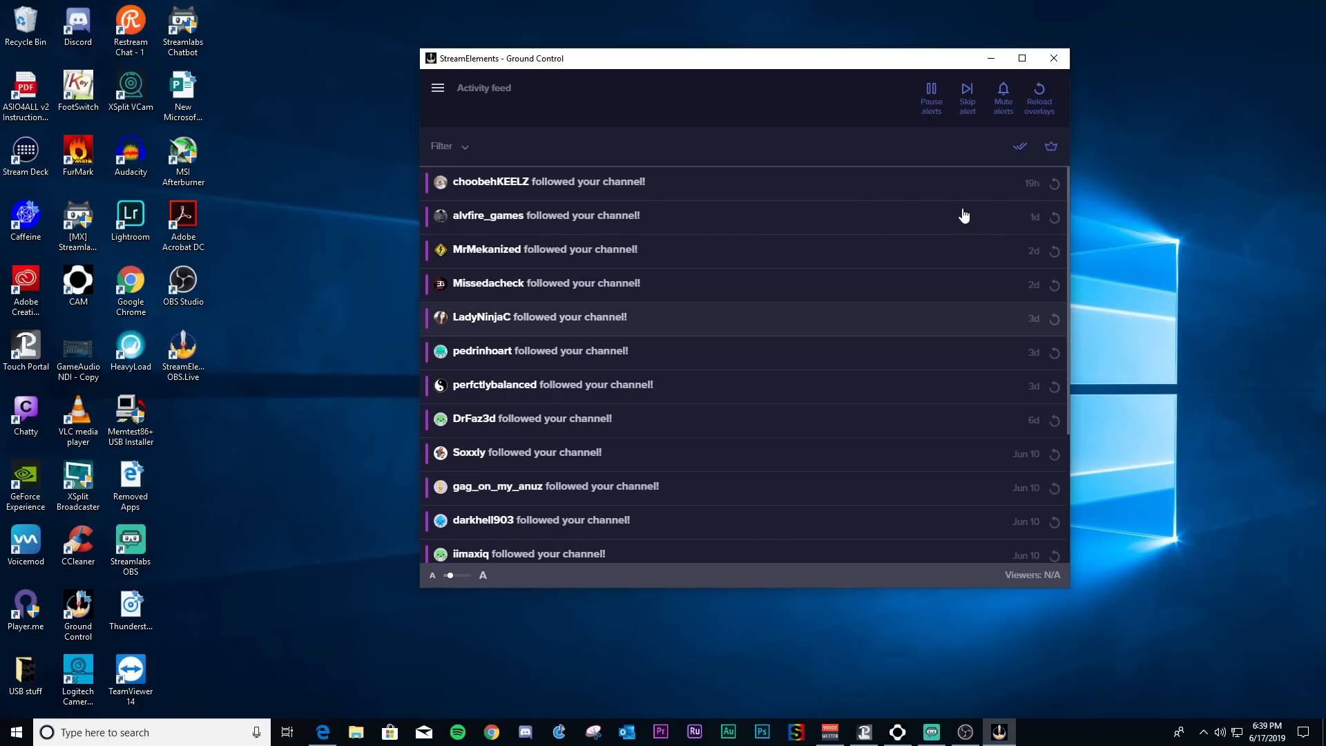
scroll(758, 311, "down", 1)
scroll(756, 317, "up", 1)
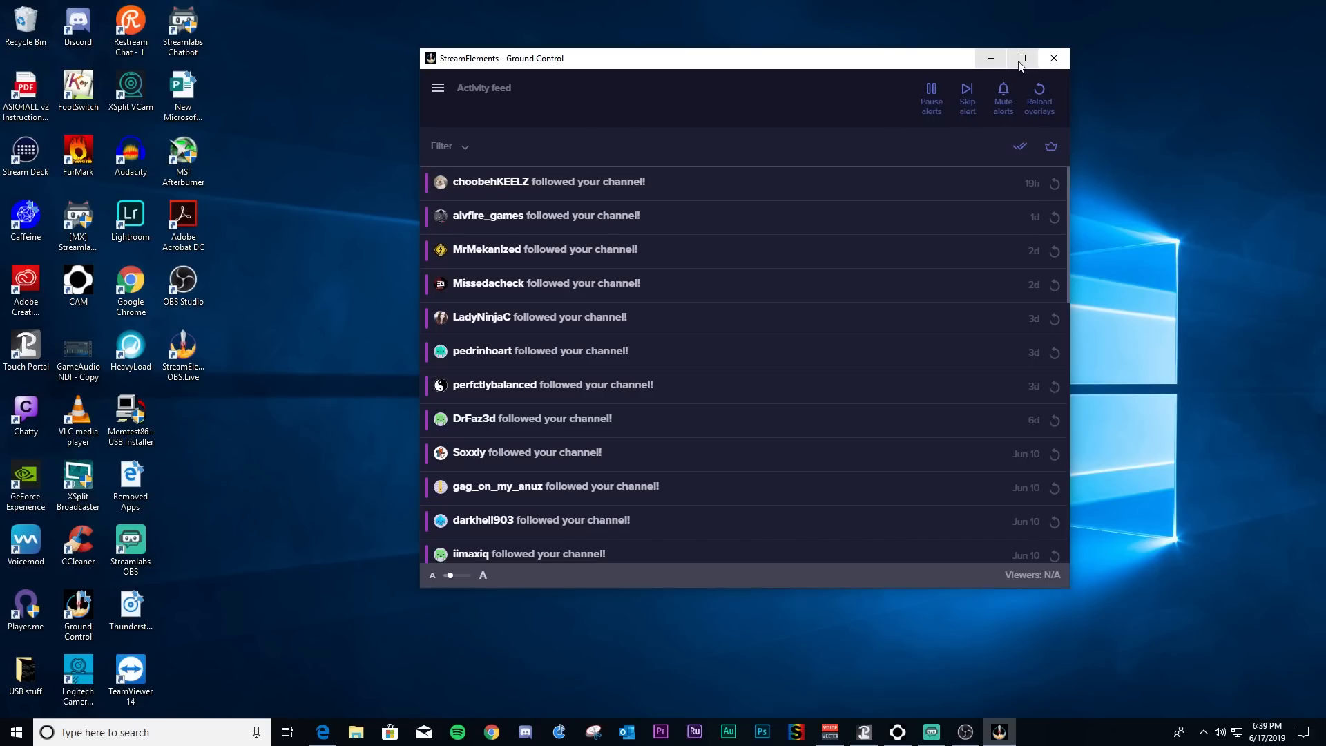
left_click(1054, 59)
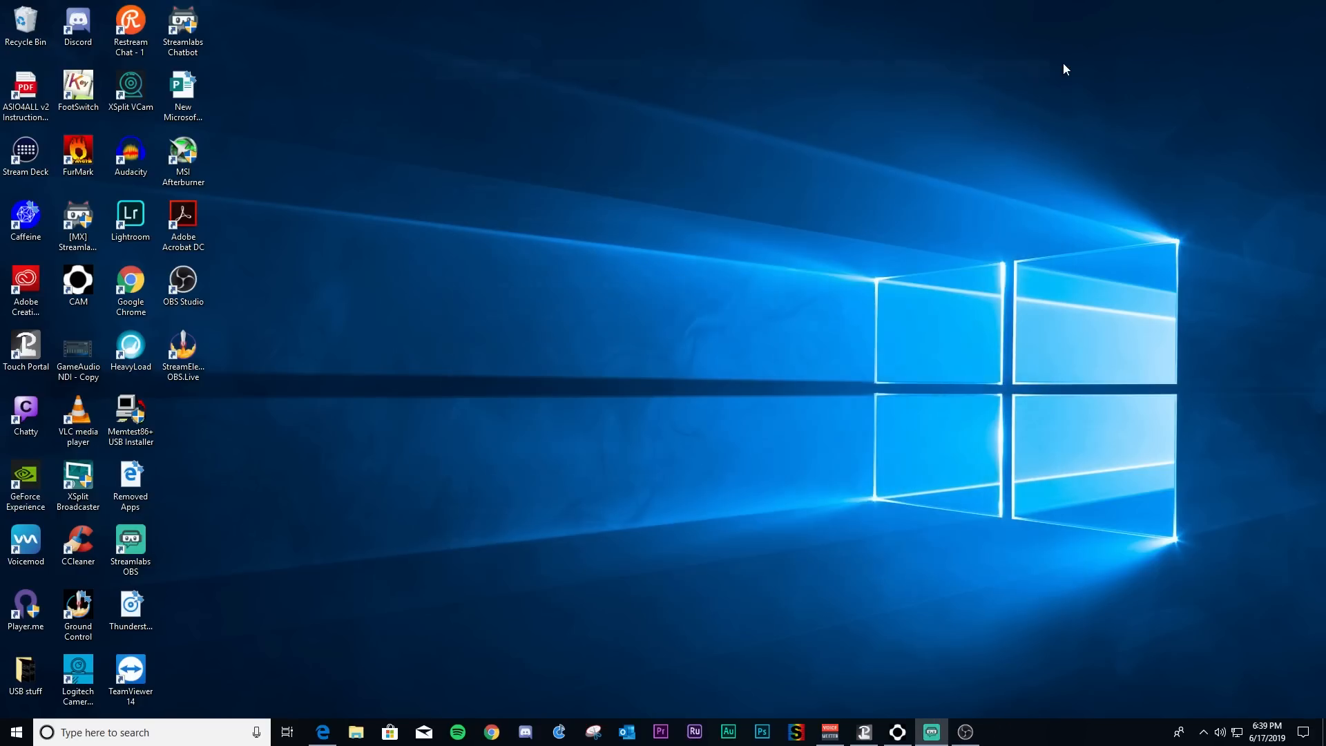
- Return to OBS Studio and continue the tipping setup past the payment methods page
left_click(962, 736)
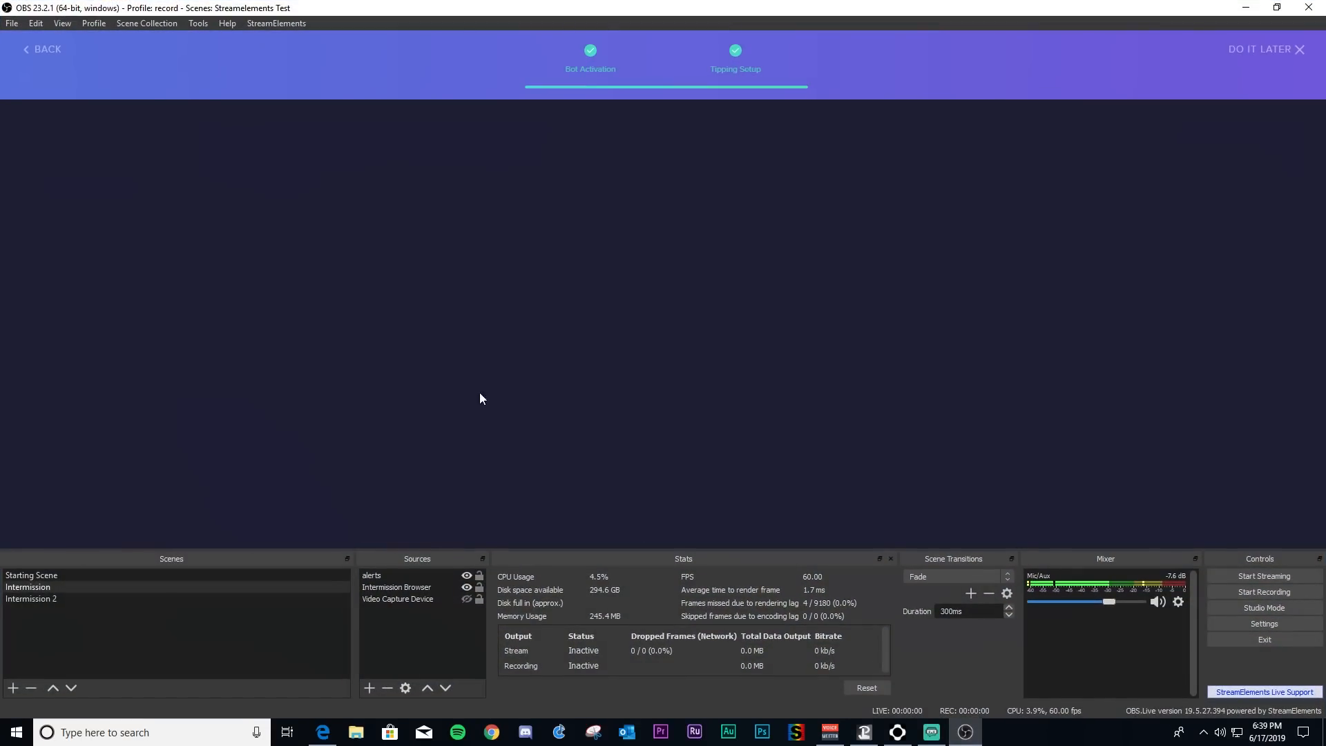
left_click(276, 22)
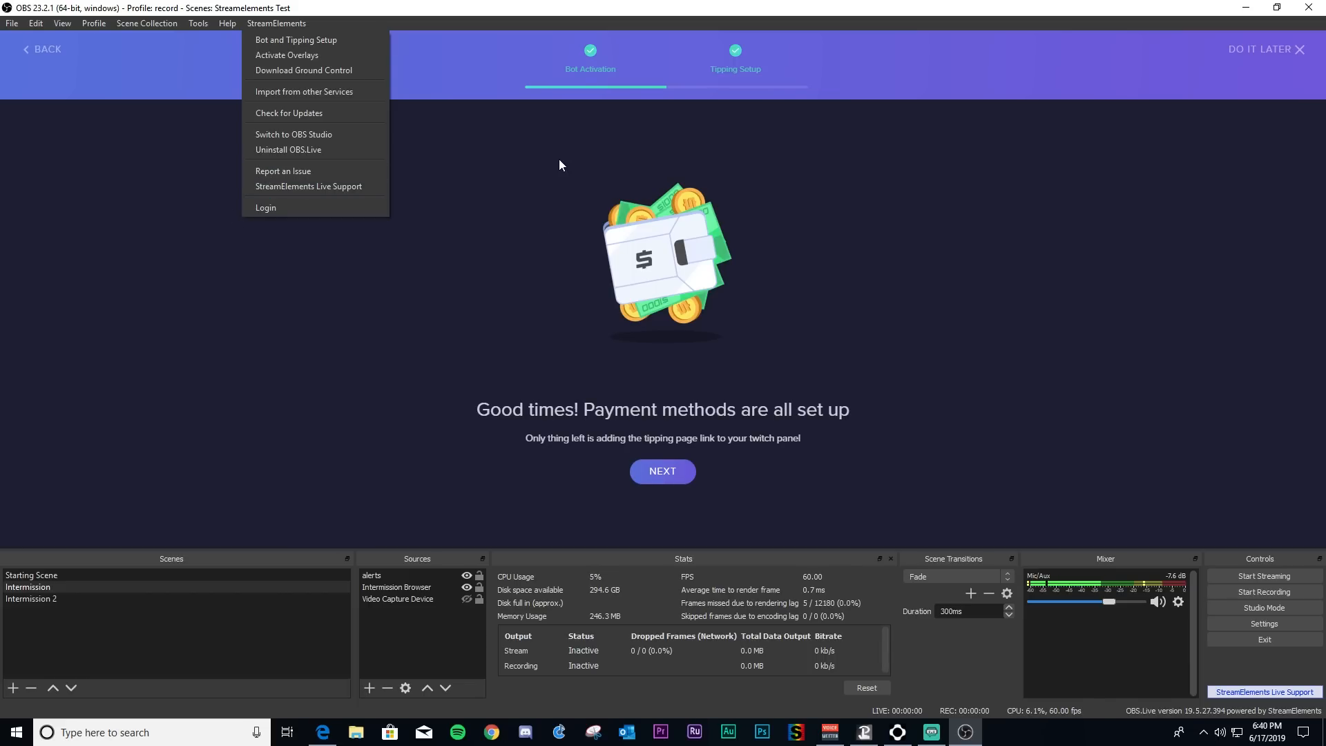
left_click(662, 471)
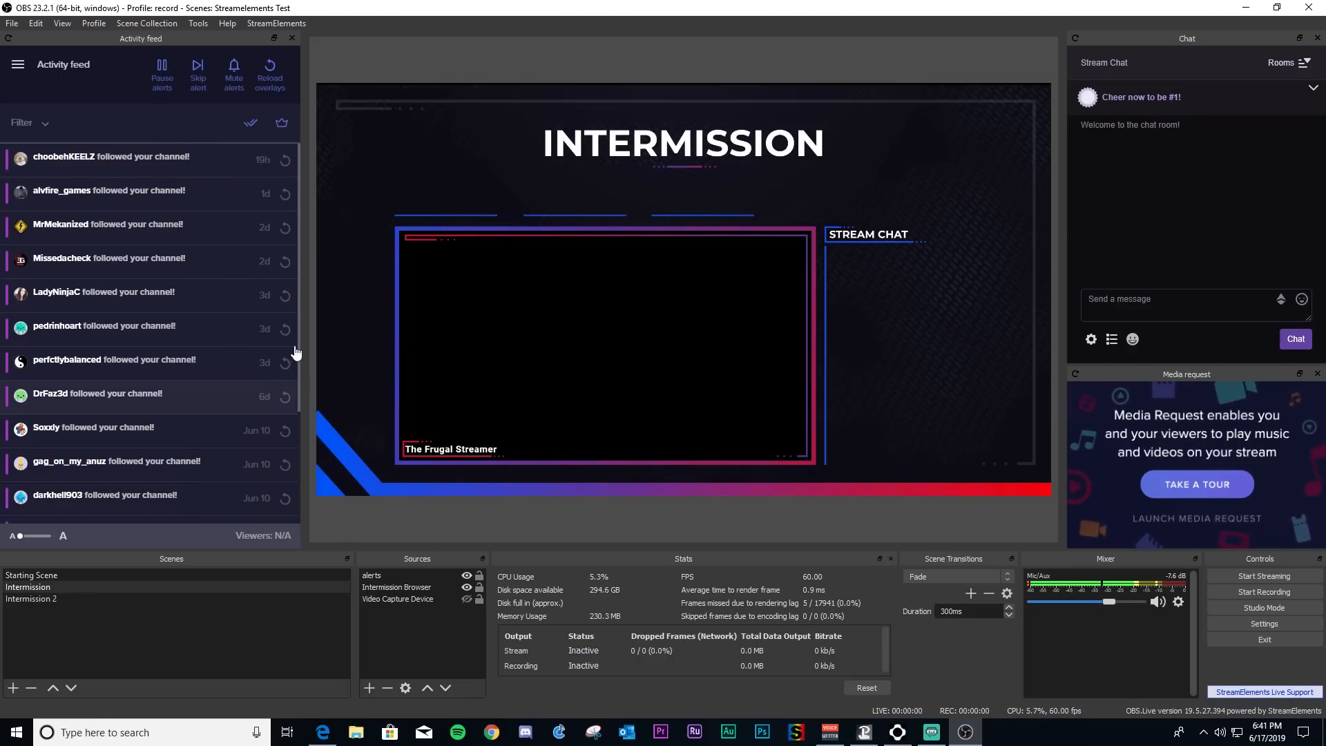
- Check the available StreamElements options, and switch to Chrome to open the StreamElements dashboard
left_click(288, 25)
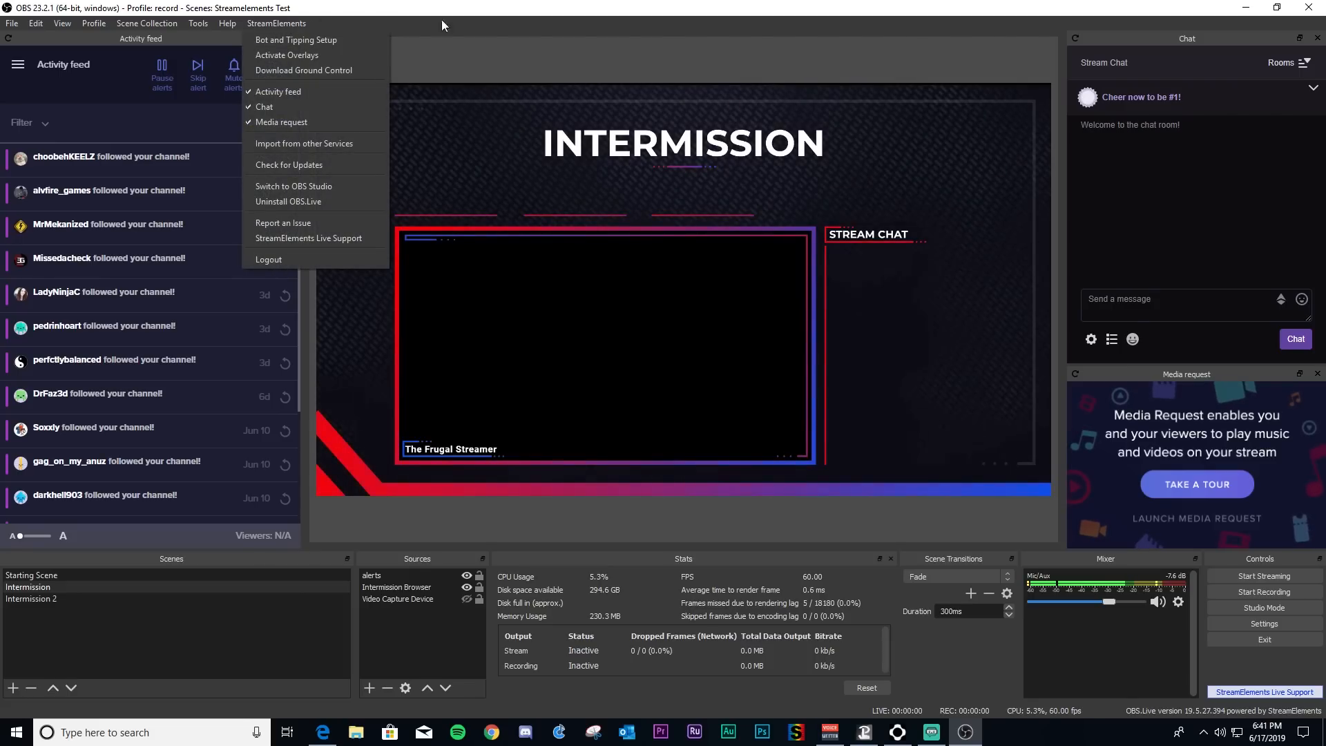
left_click(510, 31)
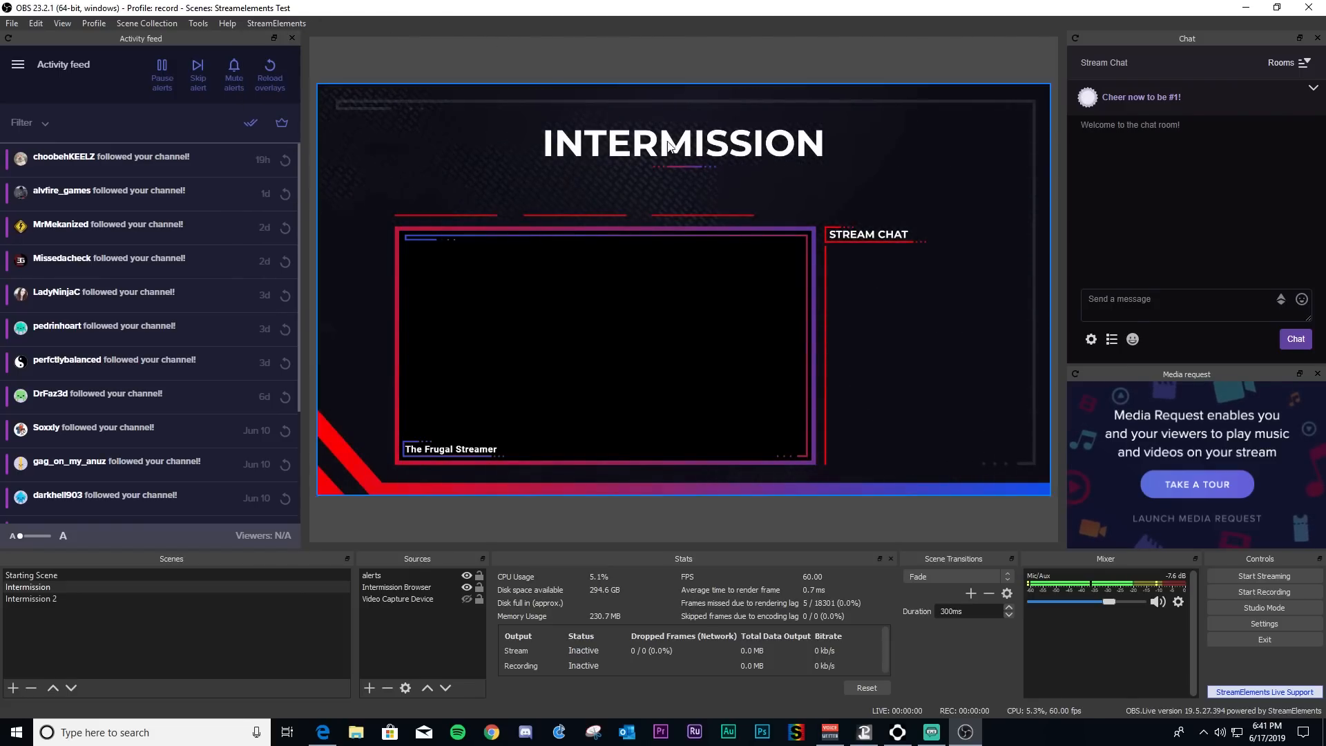
left_click(1245, 7)
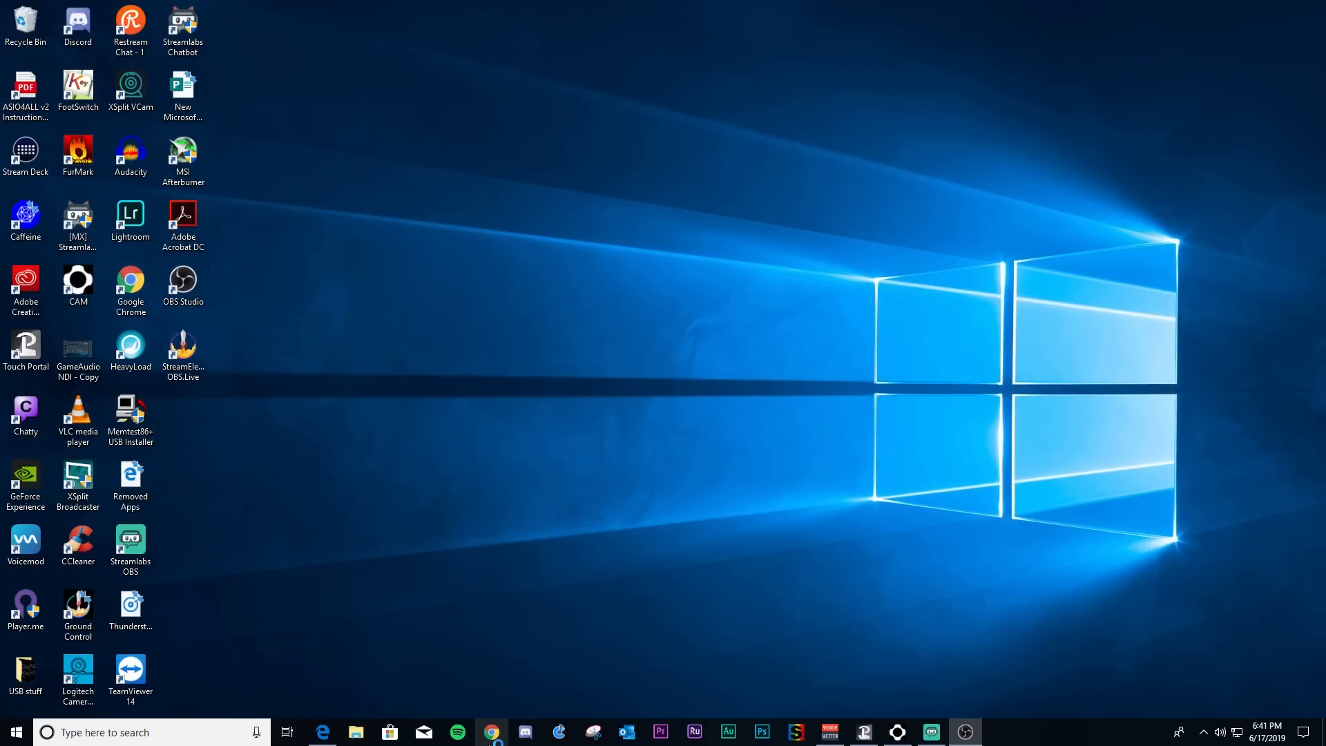
left_click(491, 733)
left_click(654, 271)
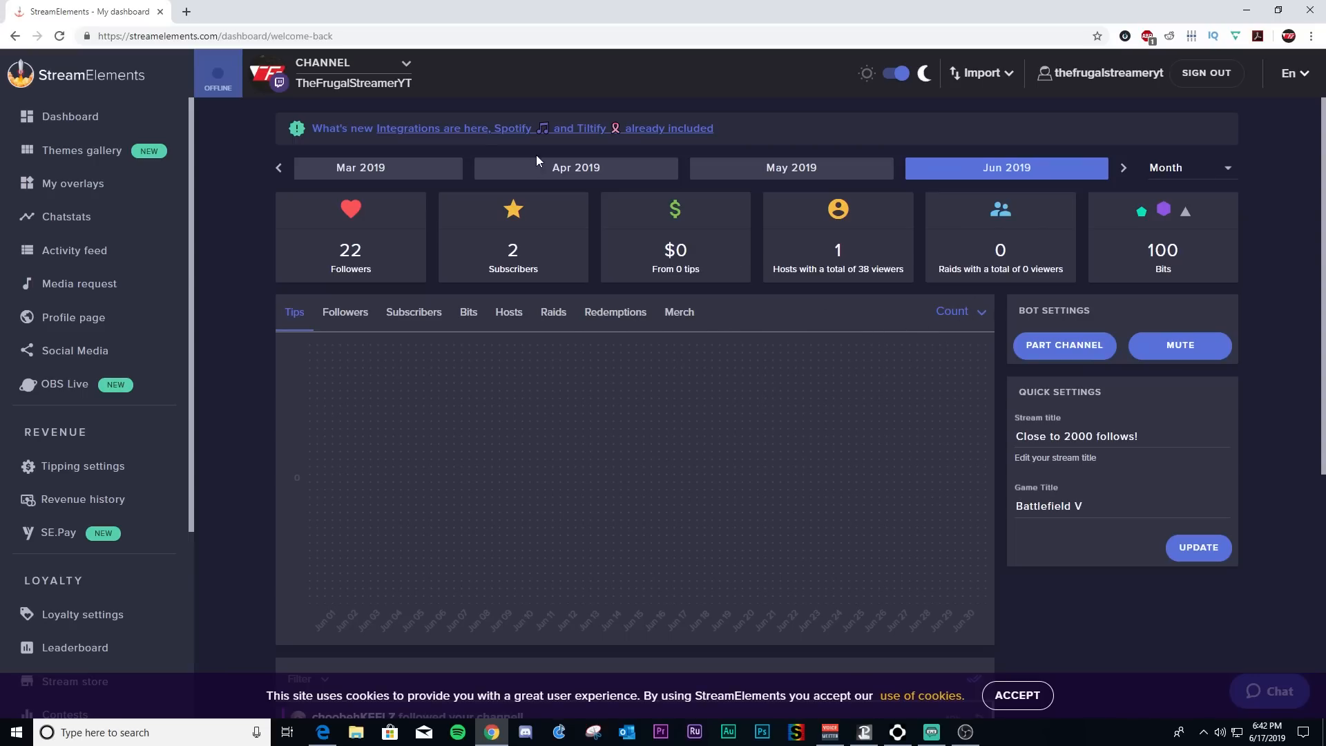
- Examine the dashboard's time range choices and the services available for import, leaving the selections as they are
left_click(1210, 171)
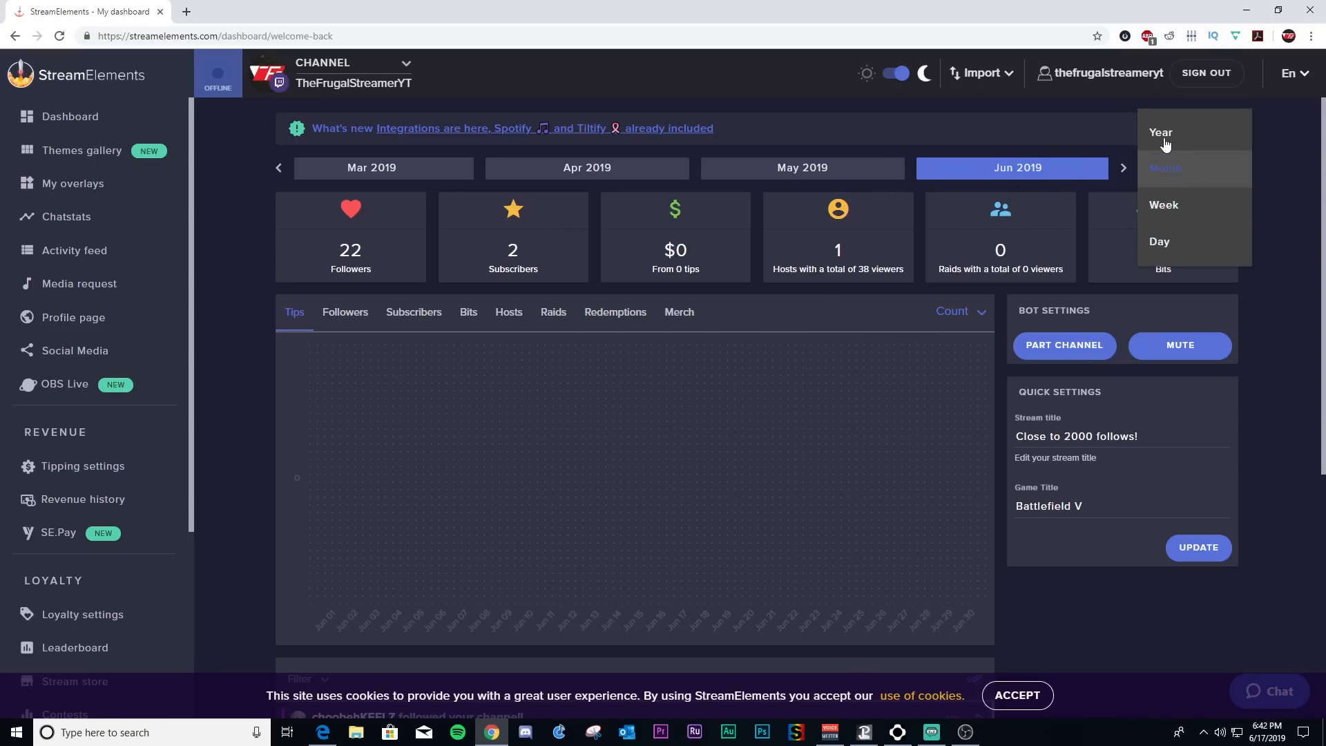
left_click(1295, 180)
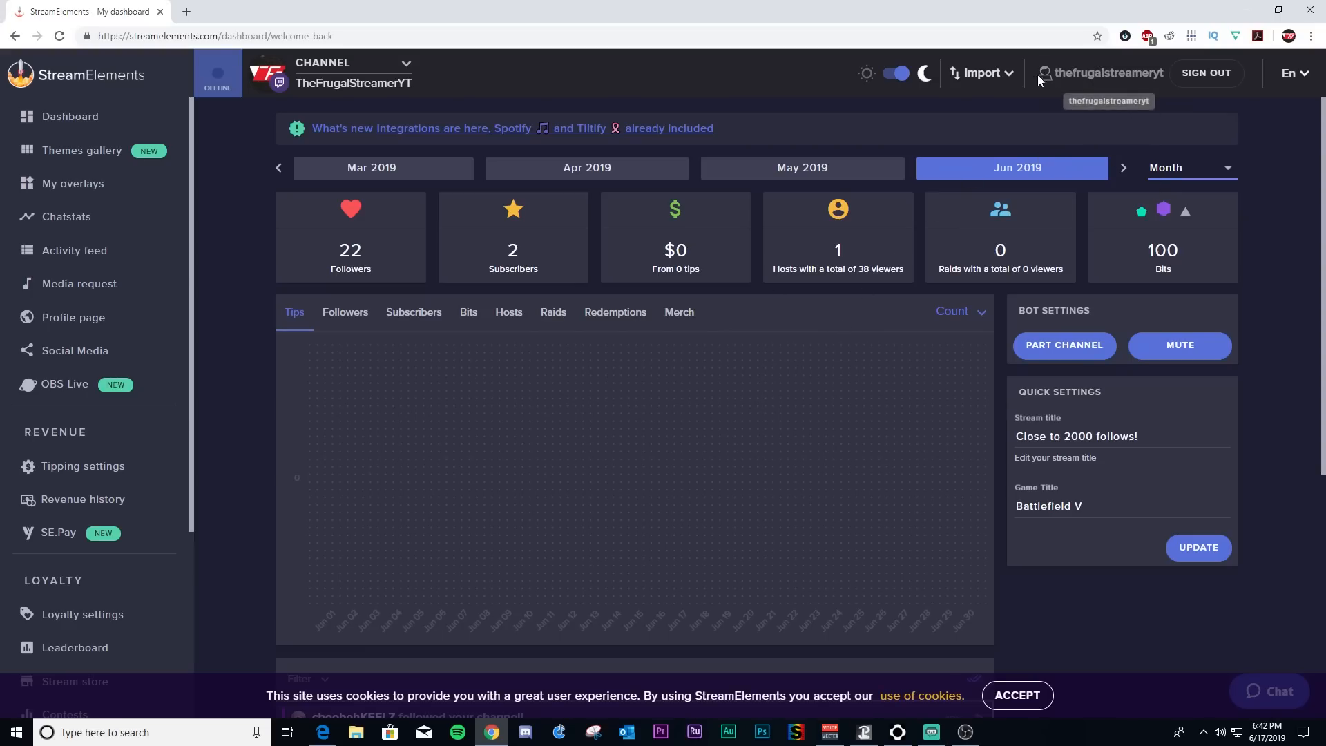
left_click(1005, 74)
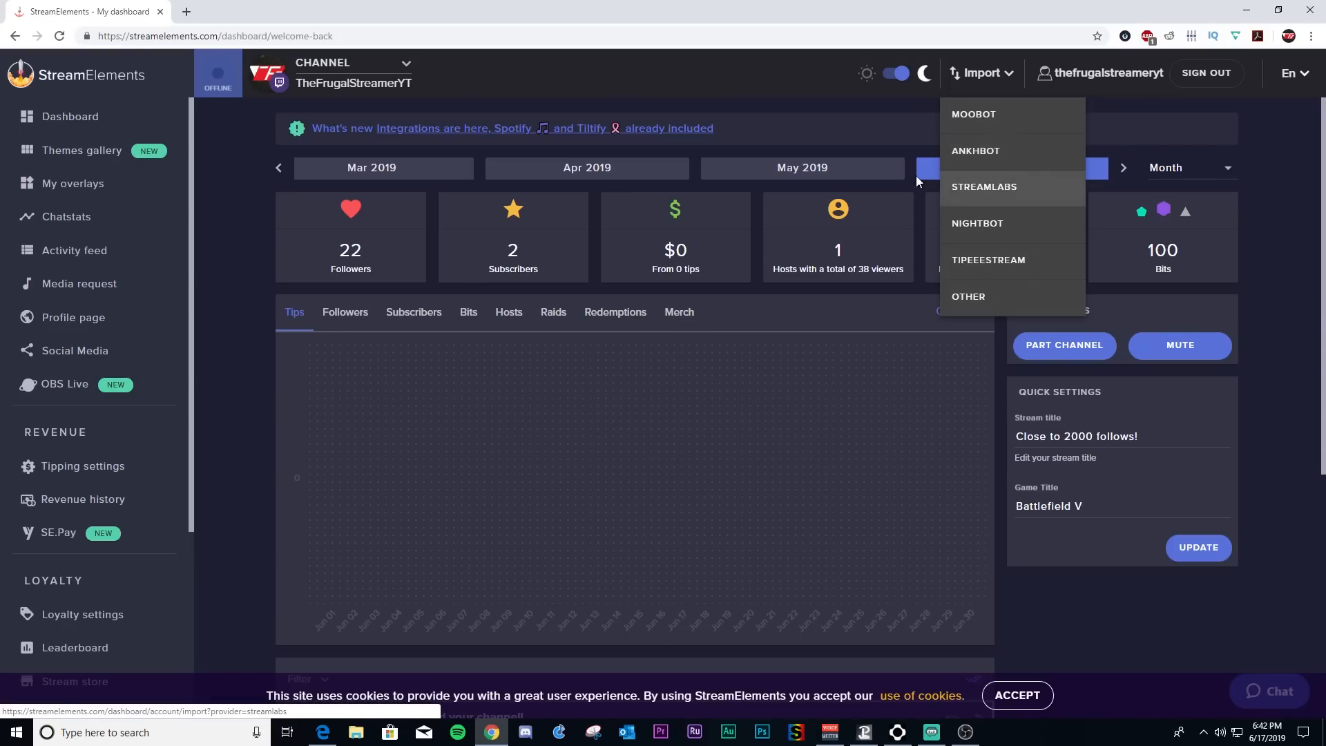
left_click(873, 105)
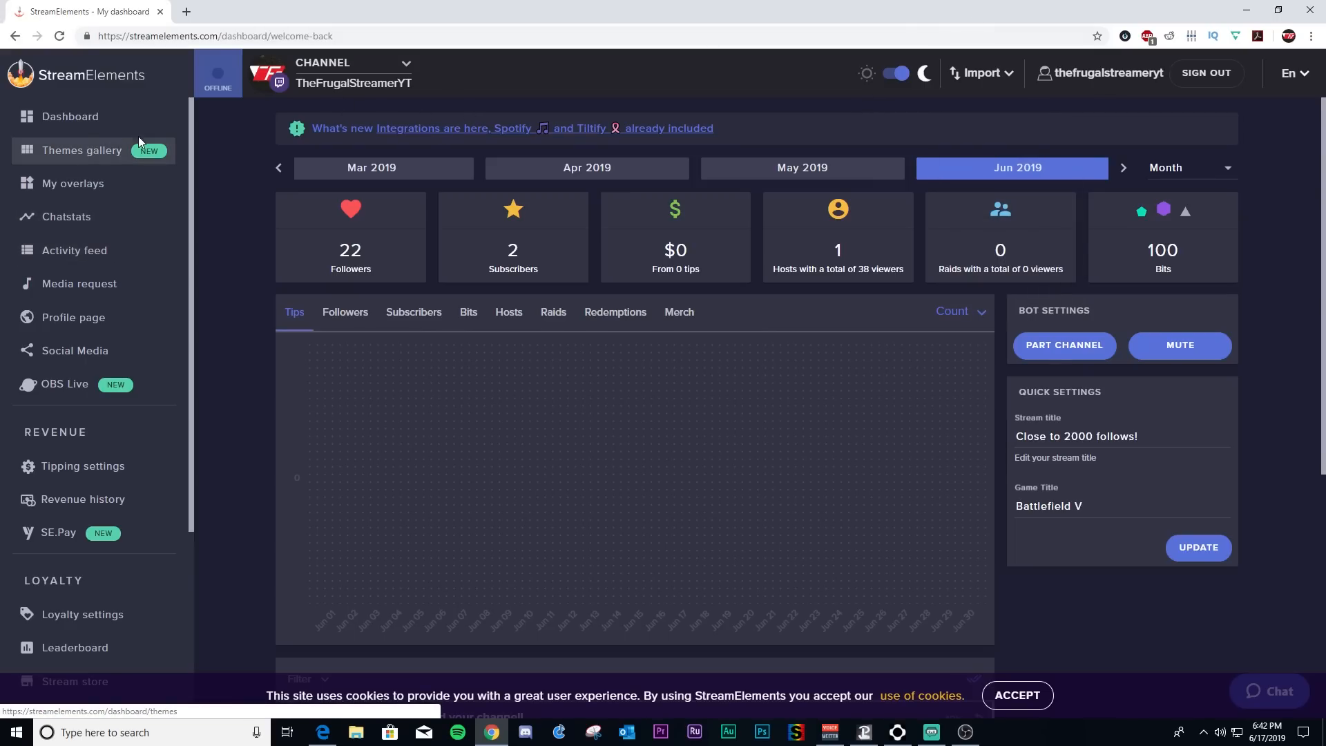
- Open the themes gallery and browse through the super themes
left_click(81, 152)
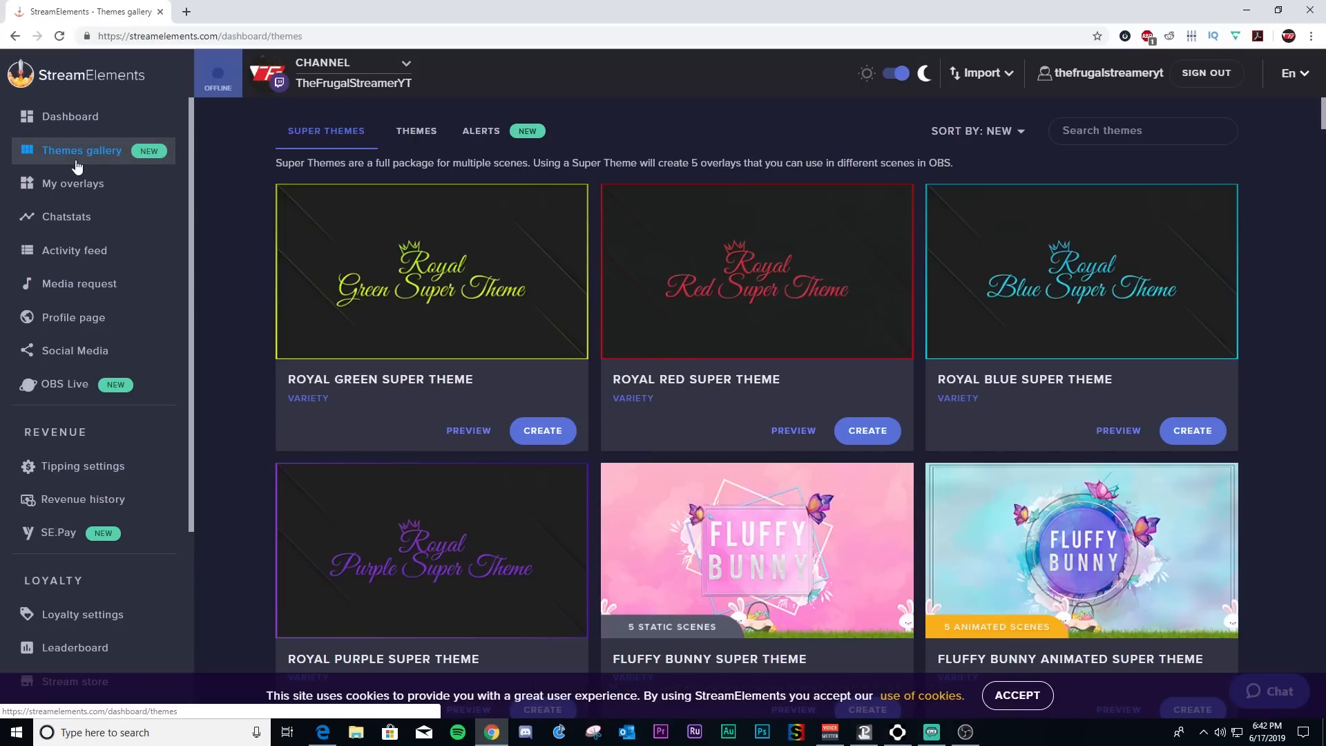
scroll(364, 317, "down", 4)
scroll(364, 317, "down", 20)
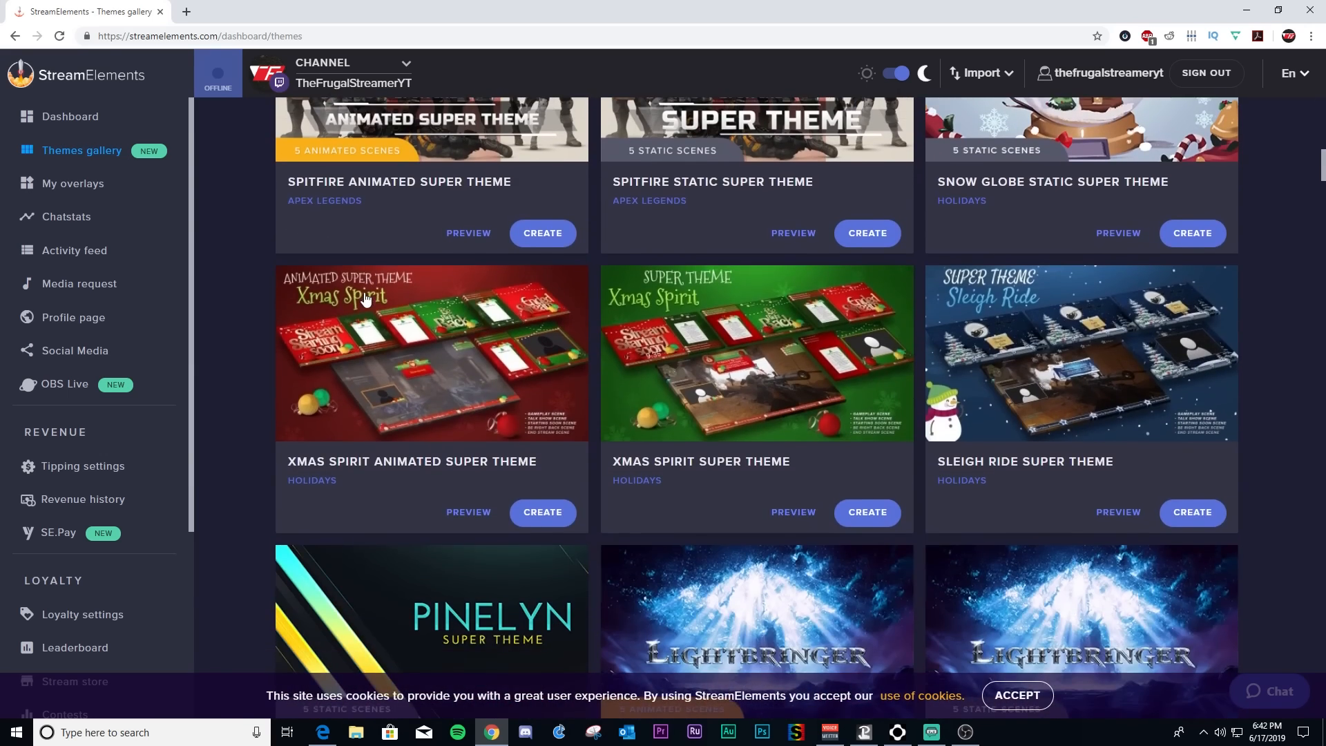
scroll(369, 289, "down", 6)
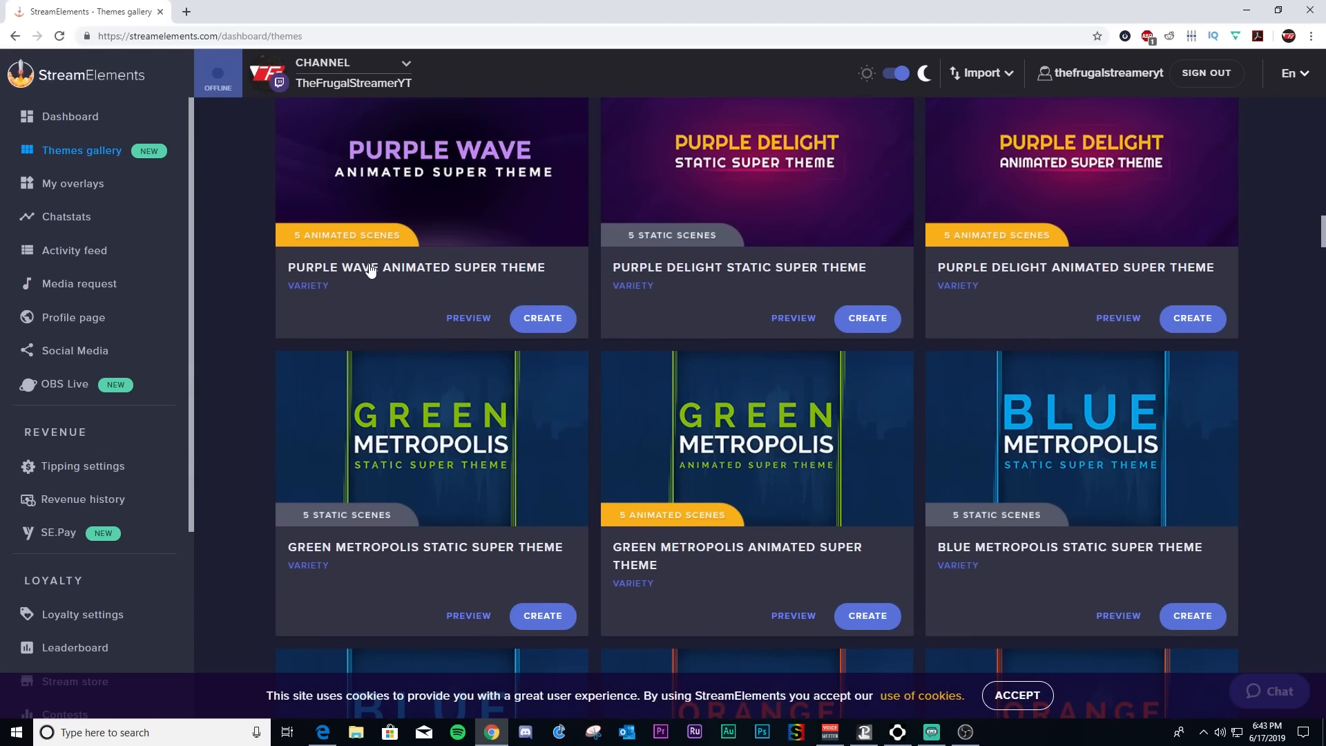
scroll(370, 268, "up", 20)
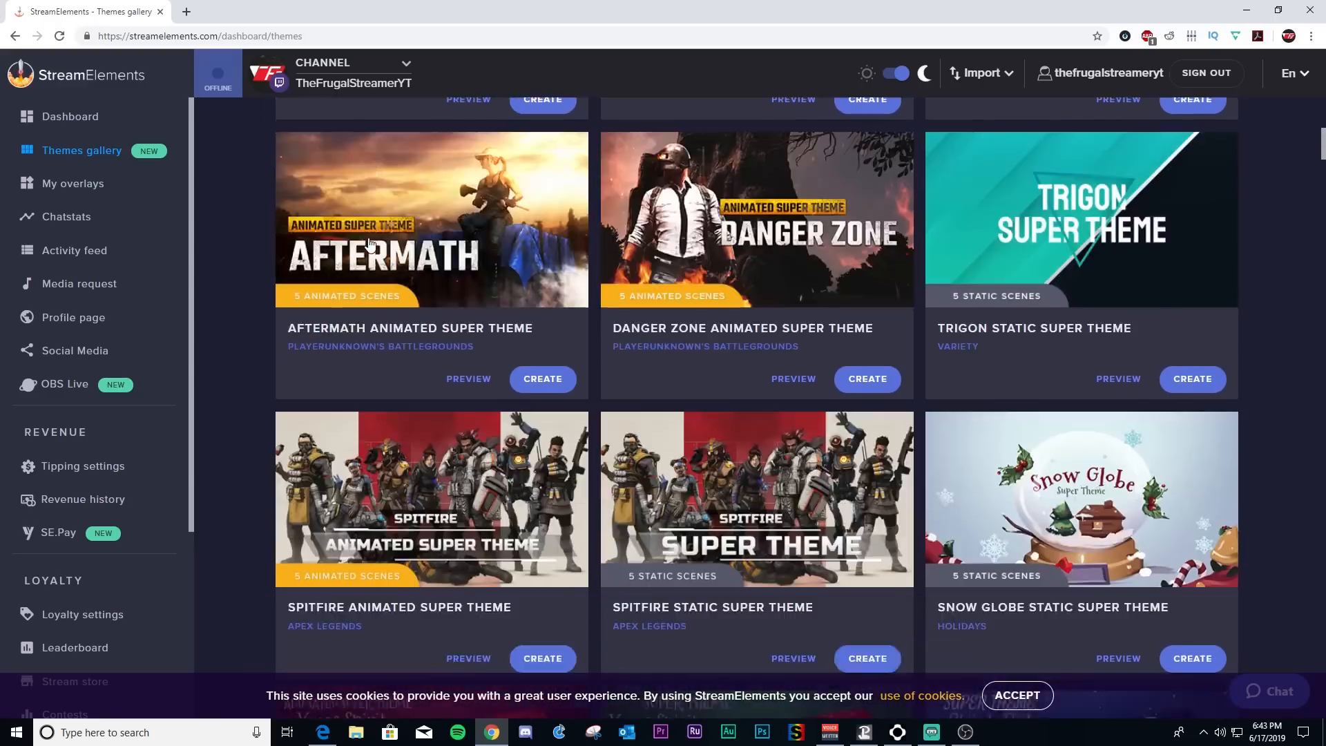
scroll(370, 245, "up", 2)
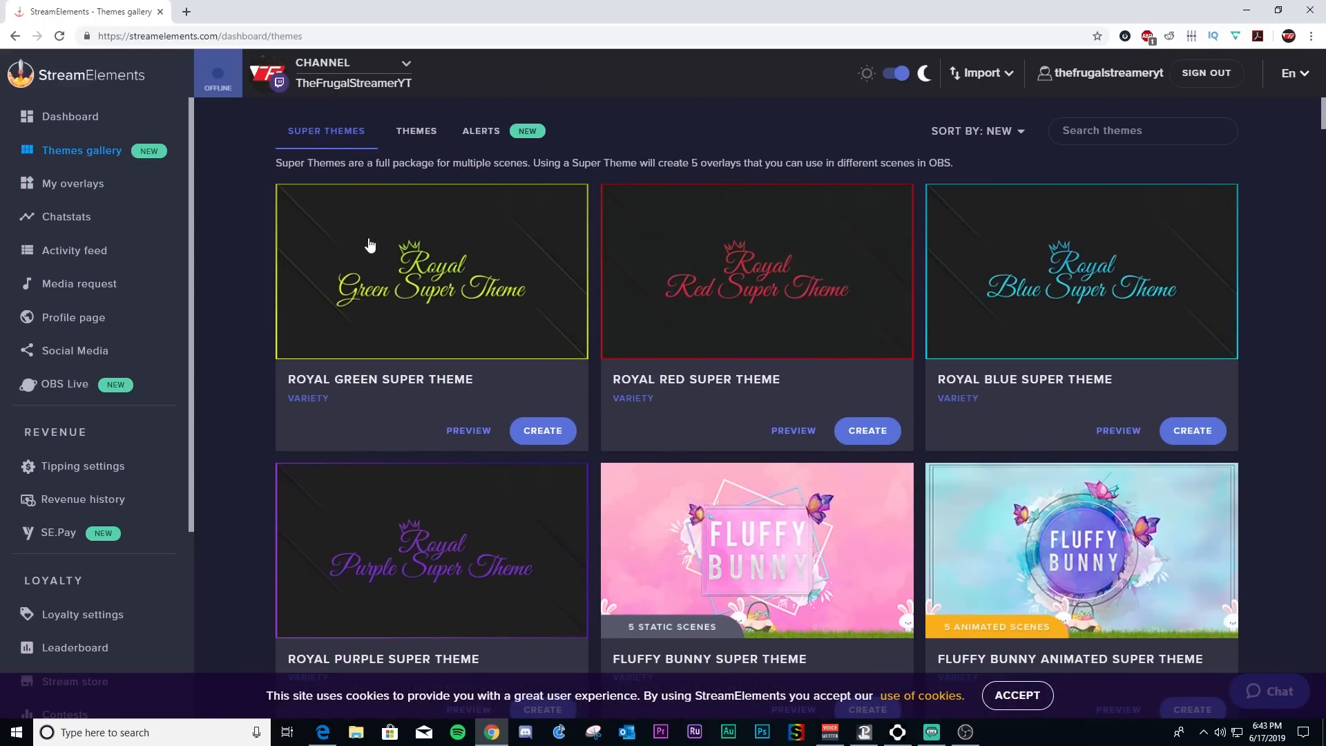
- View the single themes in the gallery and browse through the alert packages
left_click(418, 141)
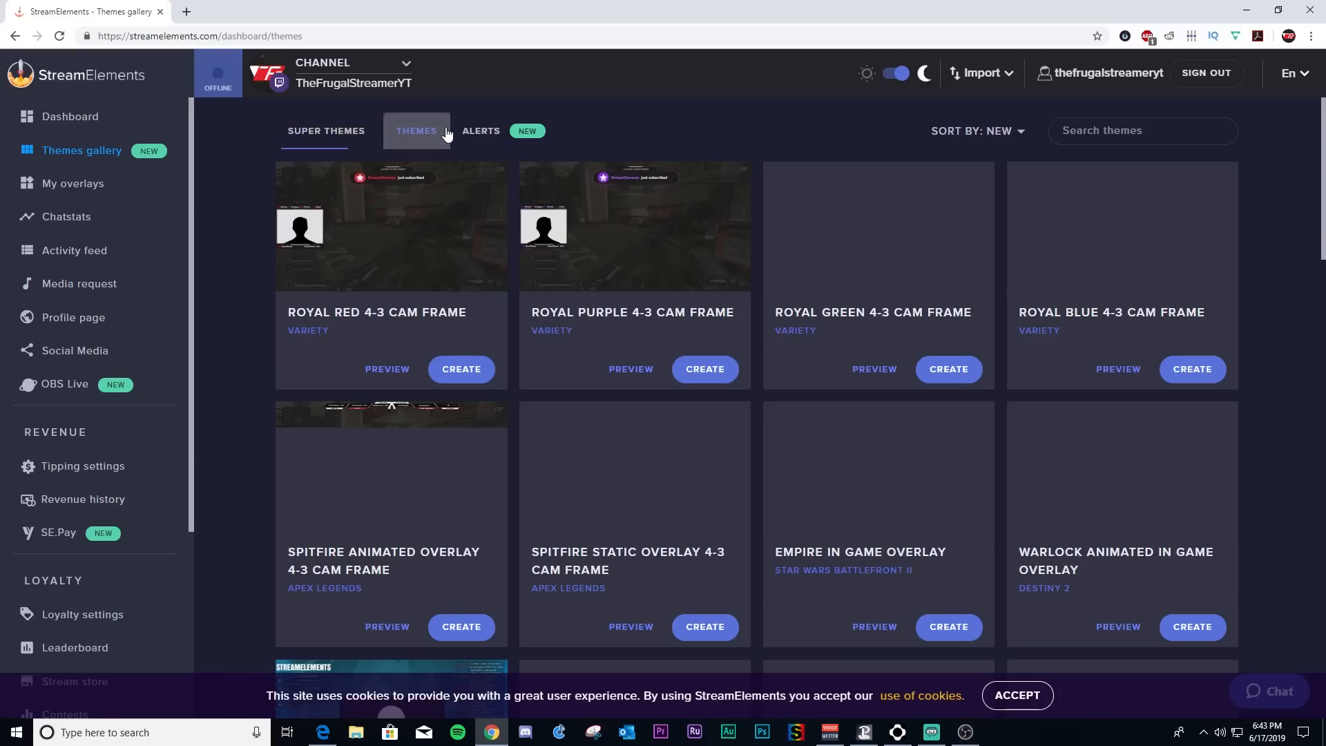
left_click(483, 133)
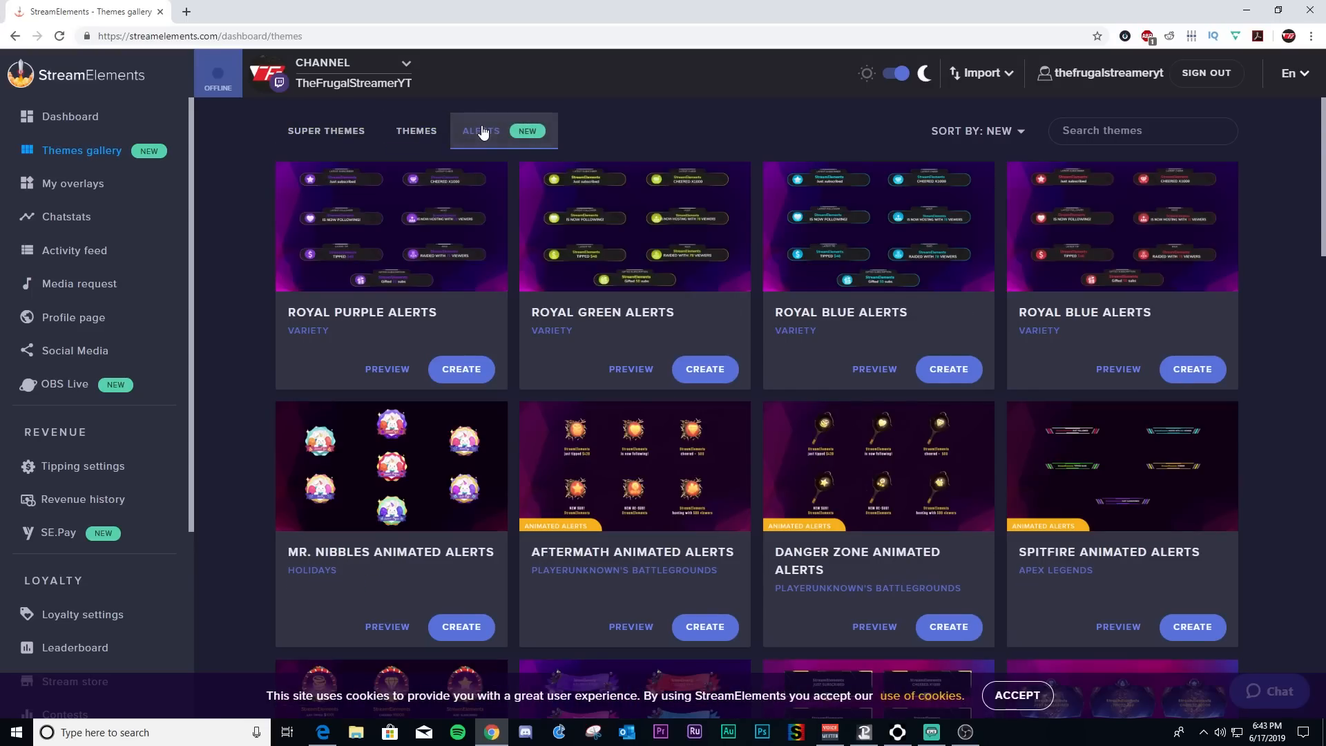
scroll(429, 243, "down", 5)
scroll(428, 243, "down", 10)
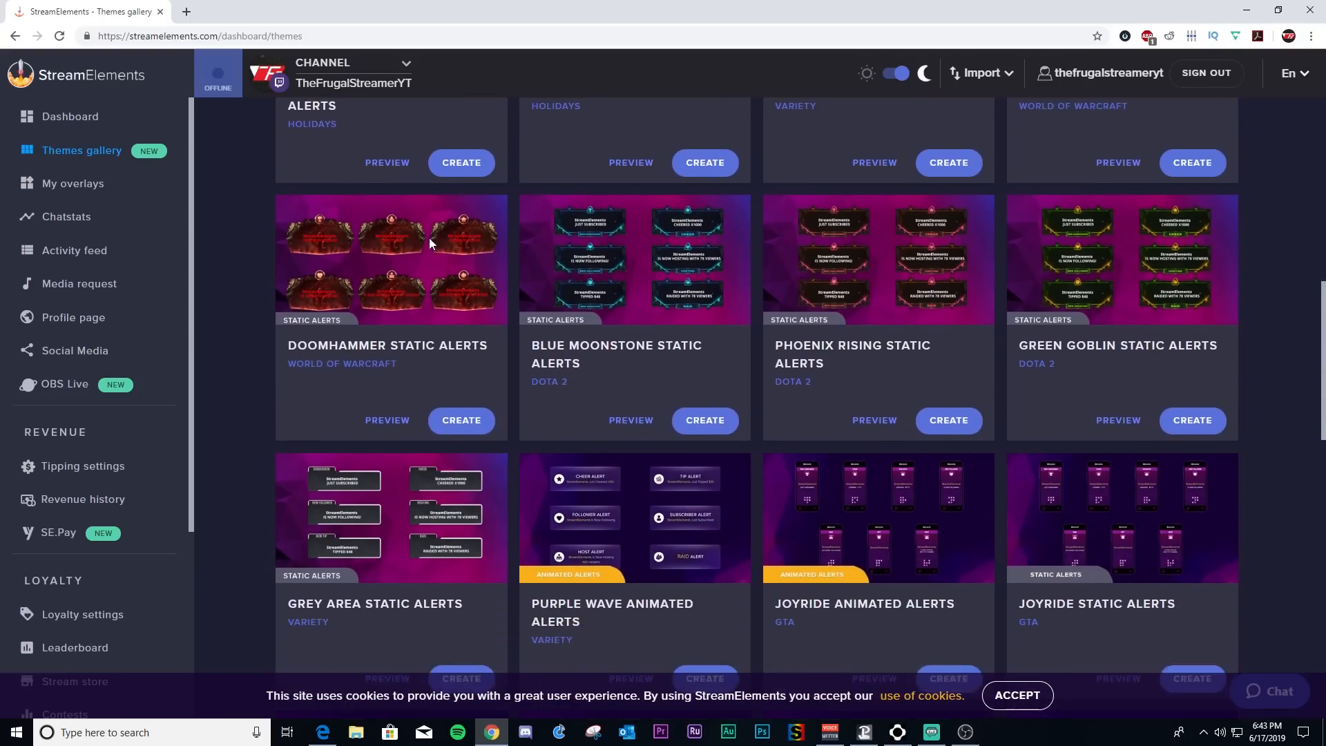
scroll(433, 237, "down", 5)
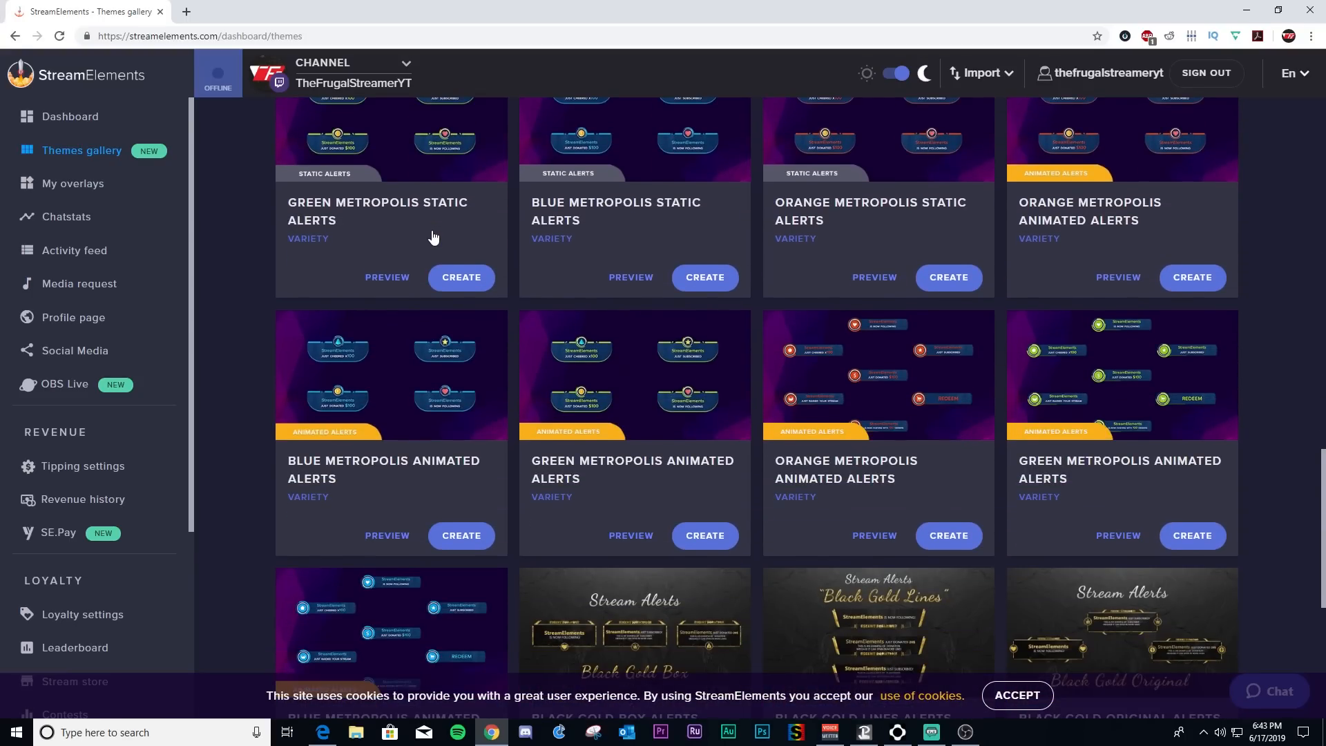
scroll(433, 227, "up", 15)
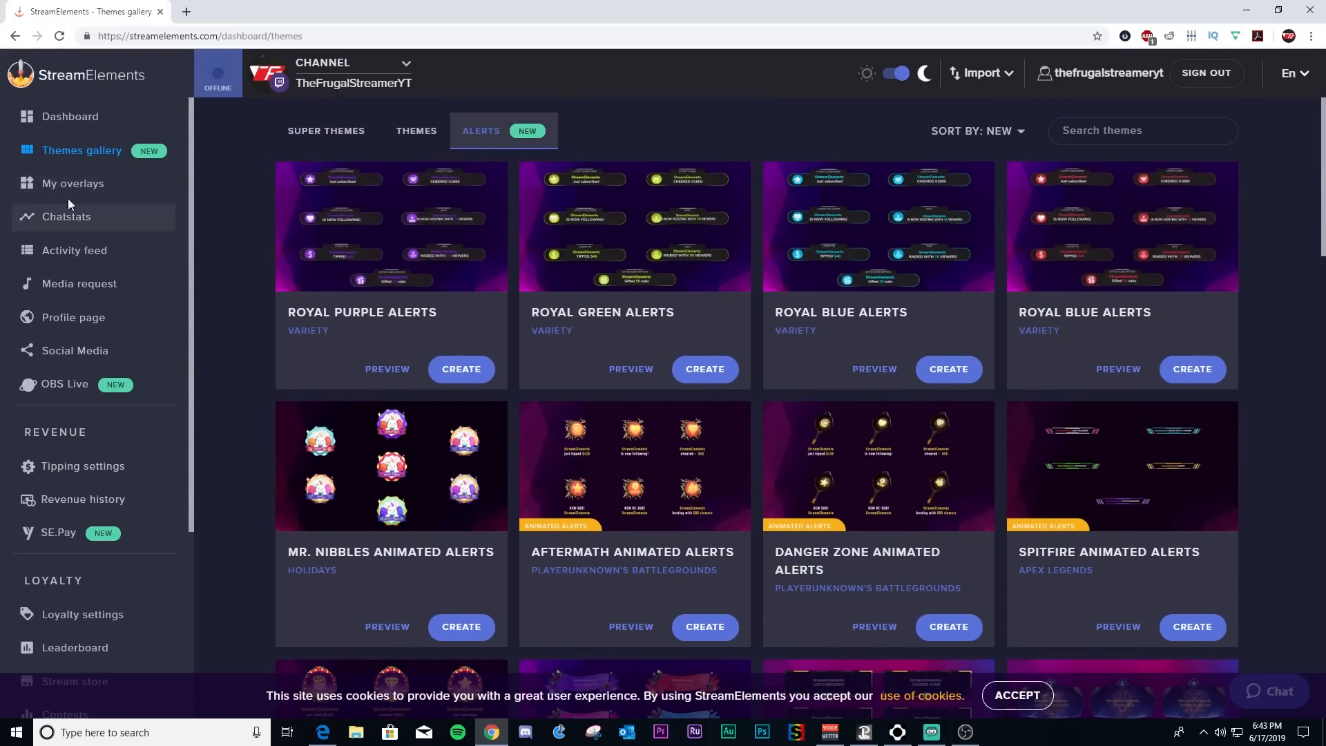
- Return to the super themes in the gallery and browse back and forth through the static and animated designs
left_click(333, 136)
scroll(265, 234, "down", 10)
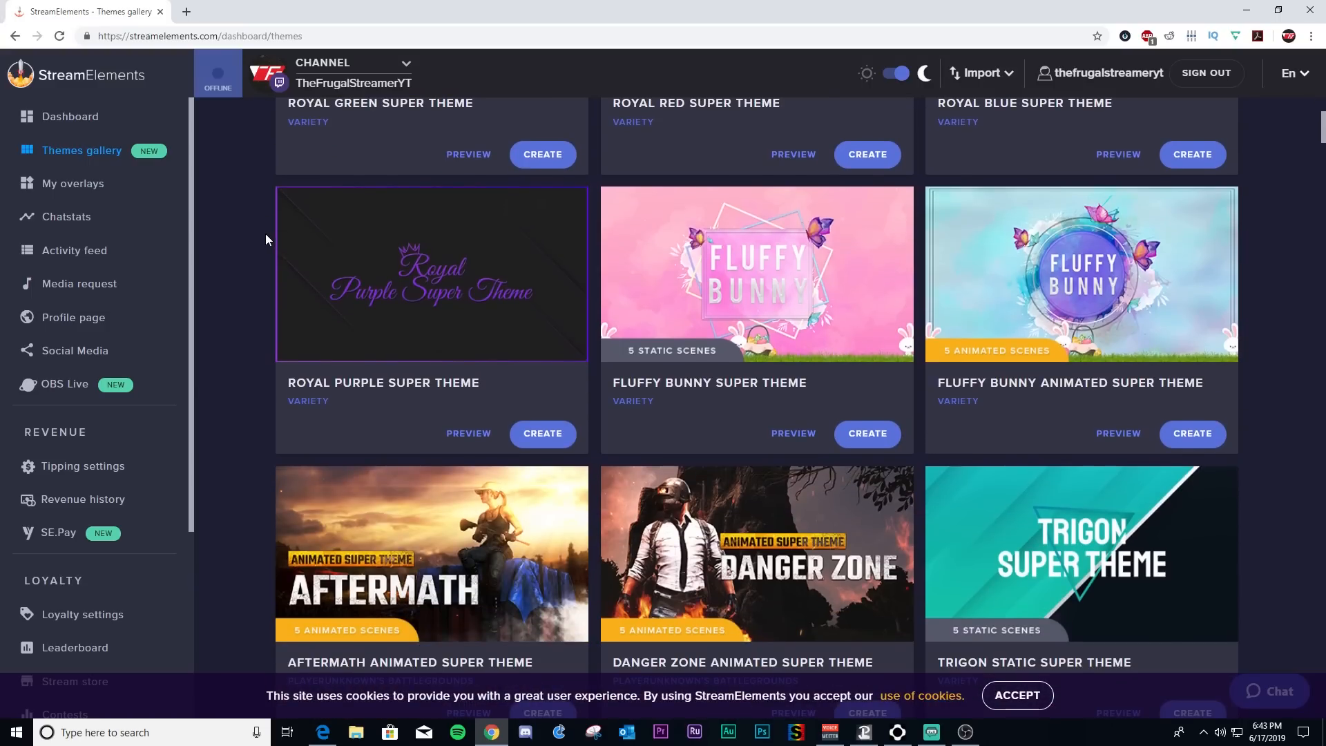
scroll(266, 230, "up", 6)
scroll(271, 221, "up", 4)
scroll(275, 220, "down", 12)
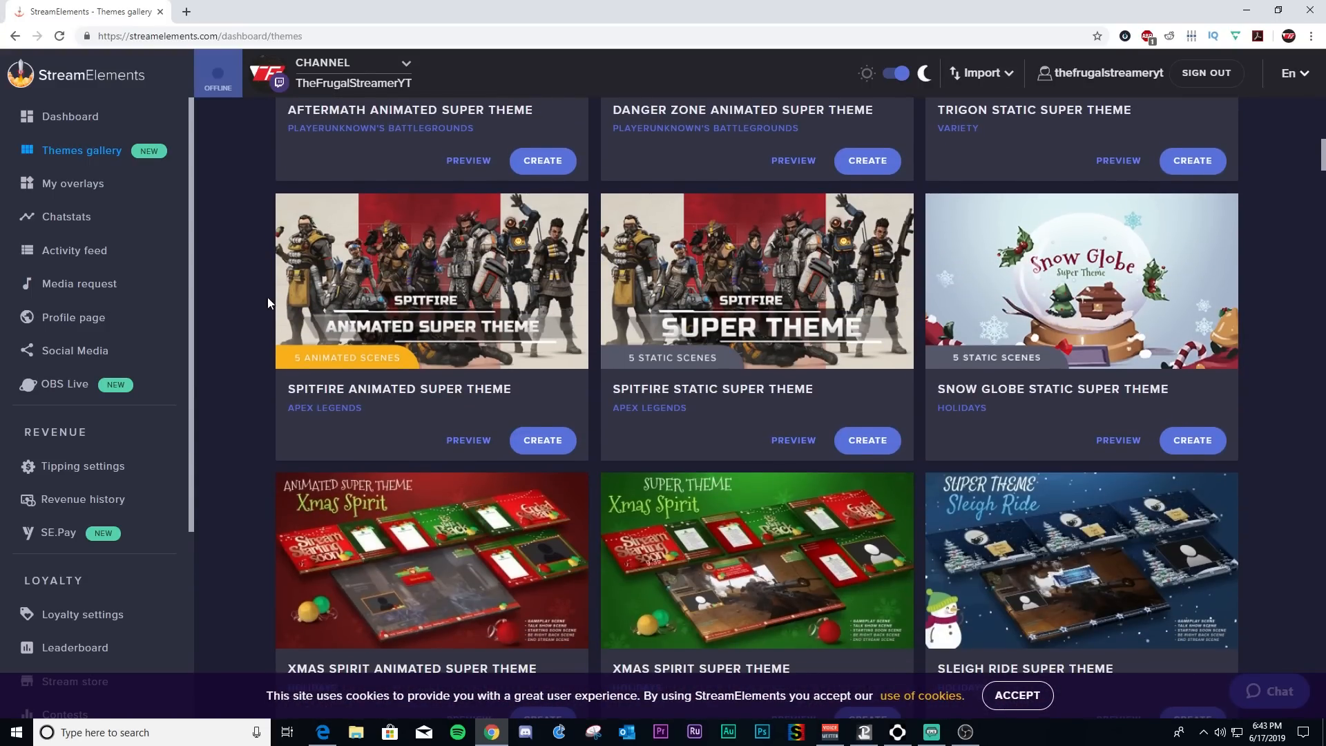
scroll(427, 280, "up", 12)
scroll(435, 290, "down", 6)
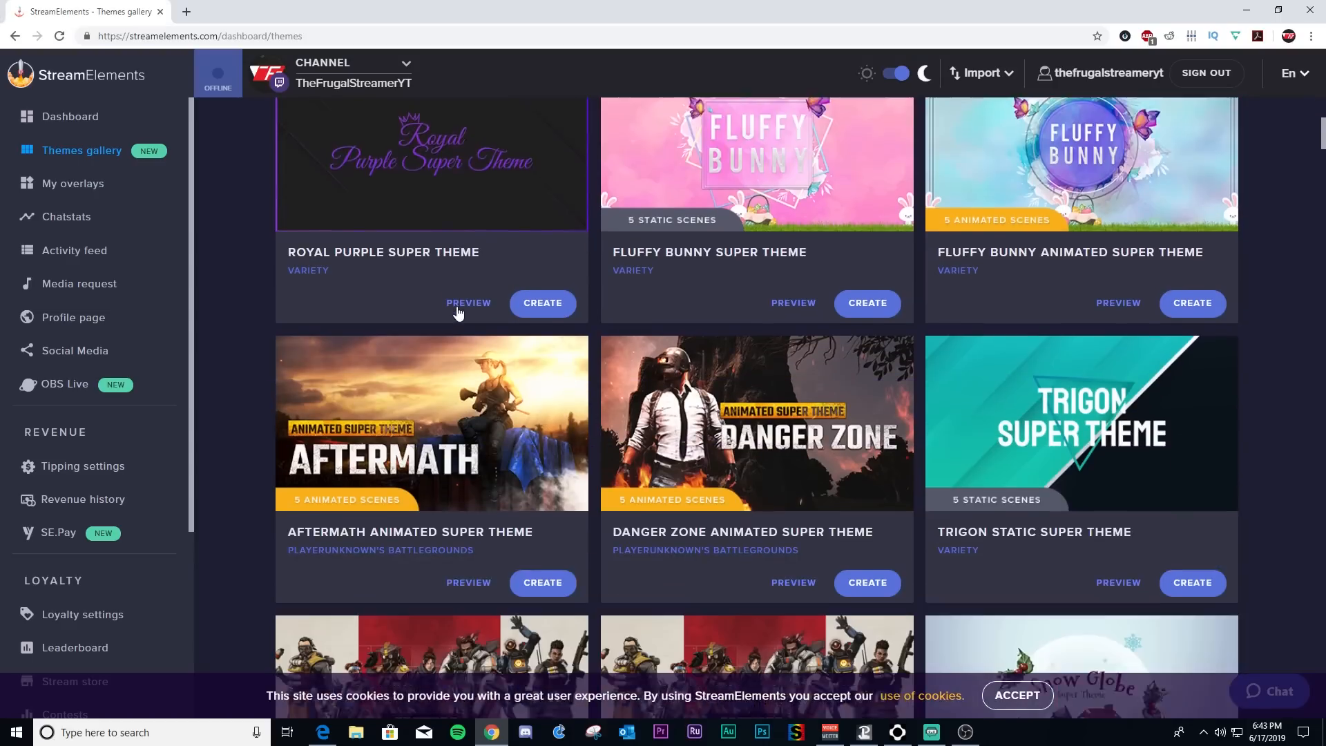
scroll(457, 312, "down", 4)
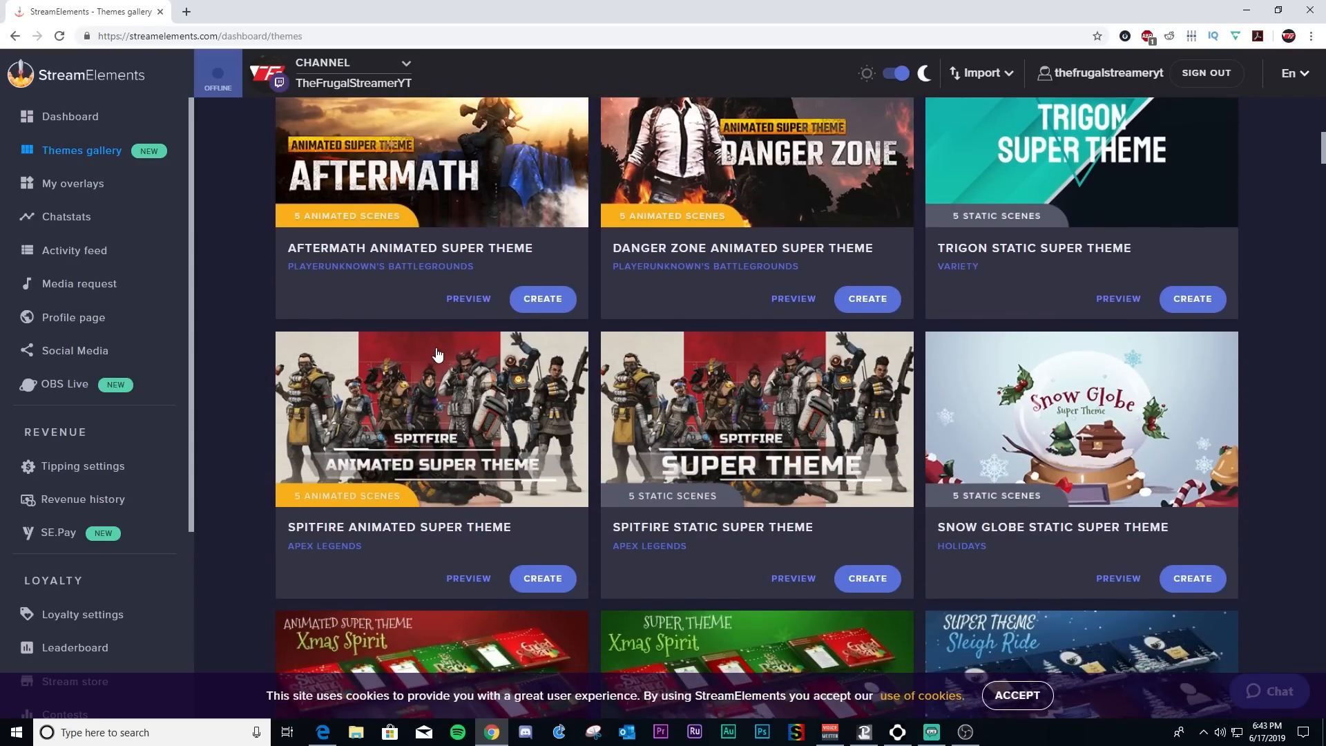
scroll(415, 345, "up", 1)
scroll(297, 498, "down", 2)
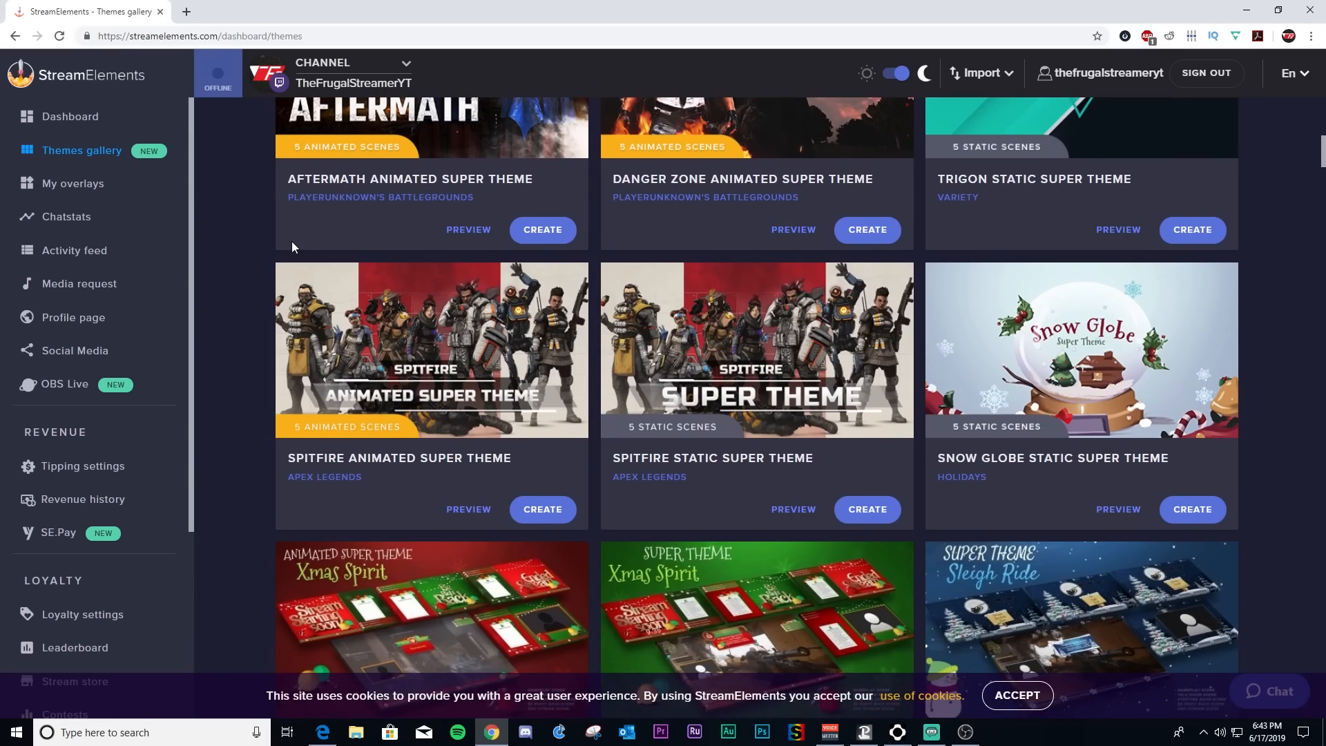
scroll(292, 246, "up", 11)
scroll(286, 287, "down", 13)
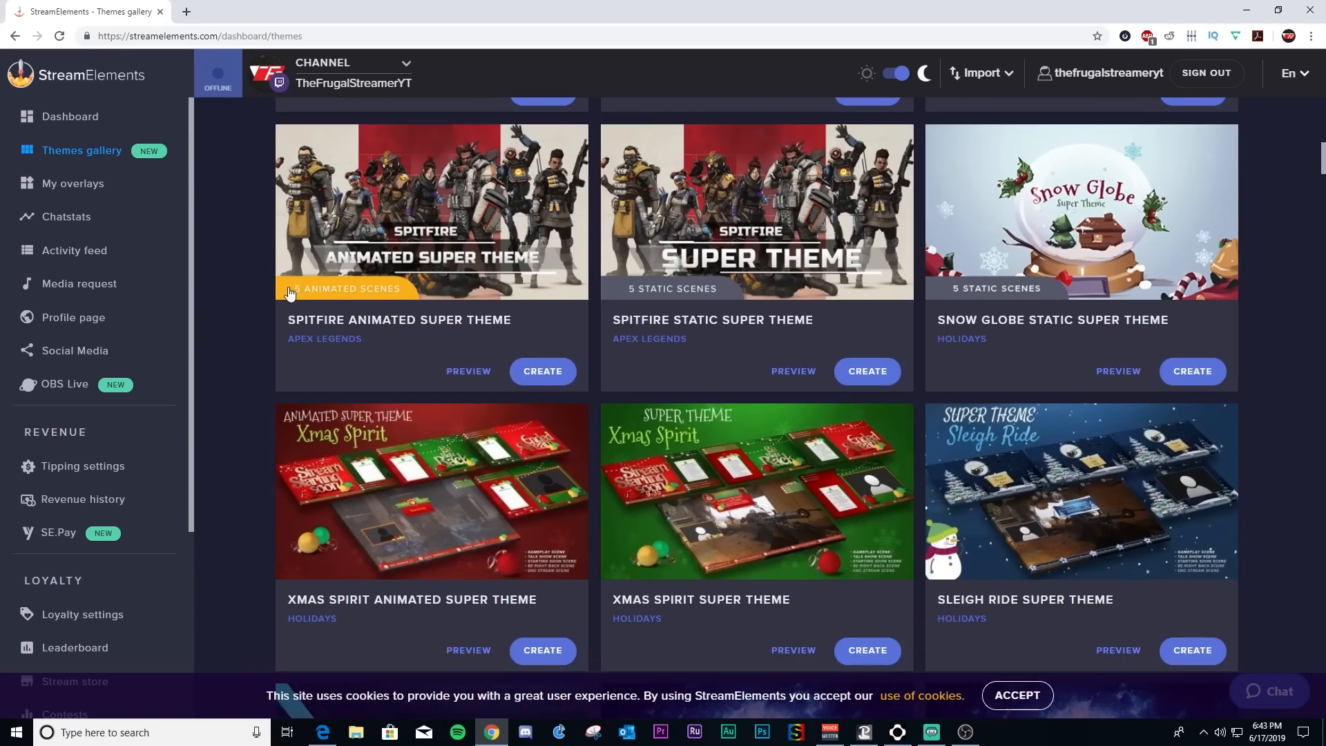
scroll(290, 294, "down", 9)
scroll(300, 310, "up", 20)
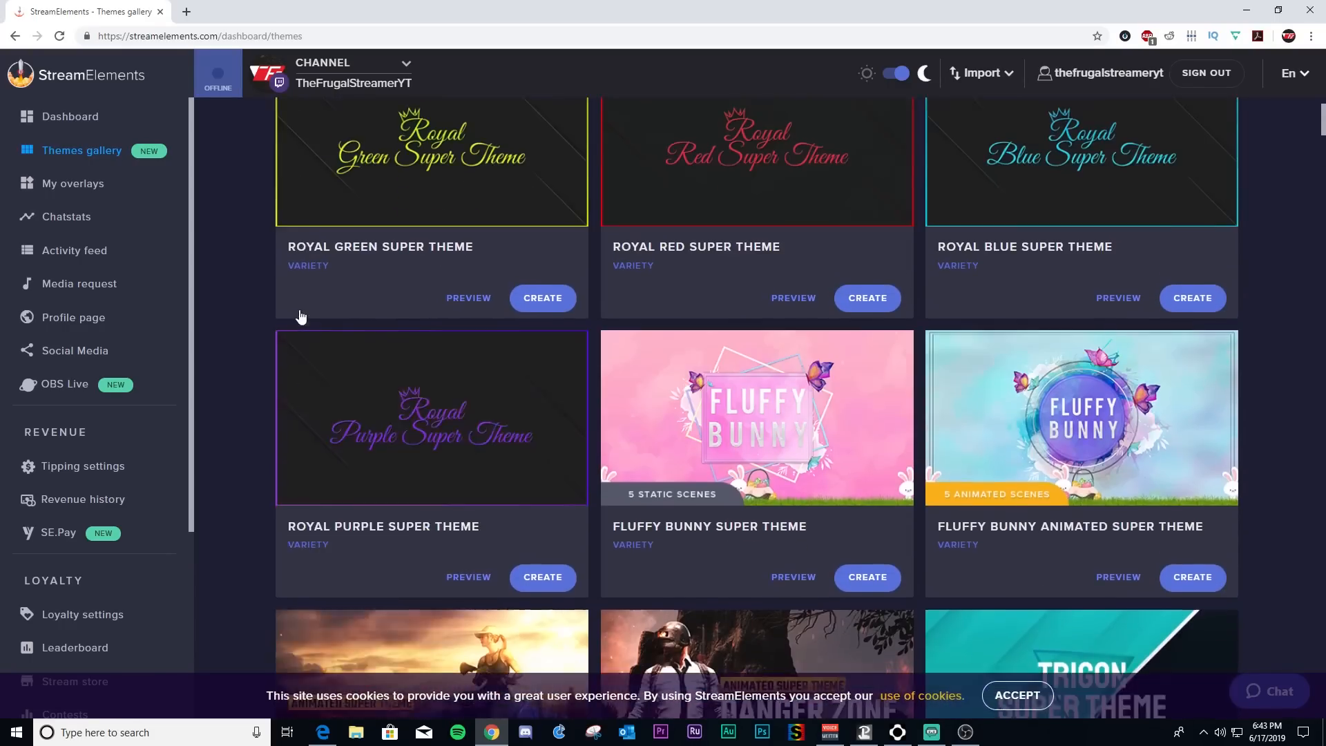
scroll(300, 316, "down", 5)
scroll(299, 306, "up", 2)
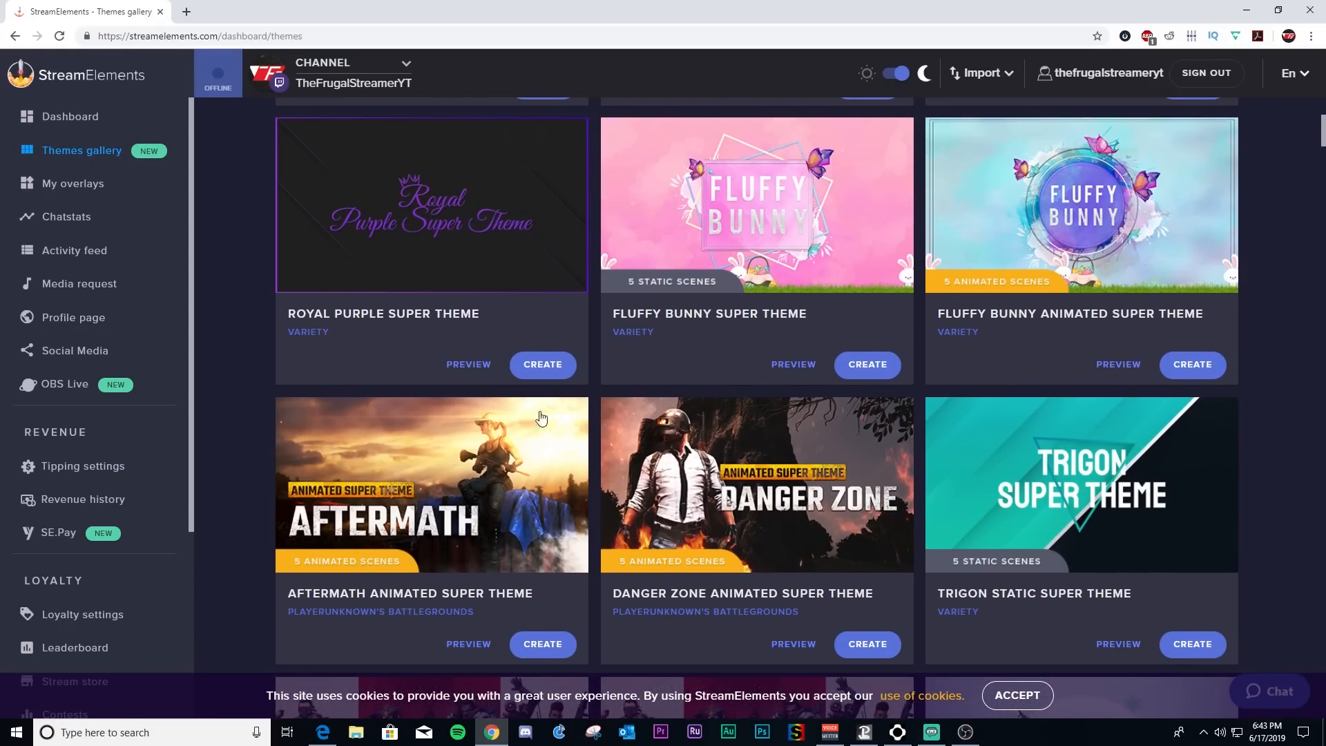
scroll(630, 310, "down", 15)
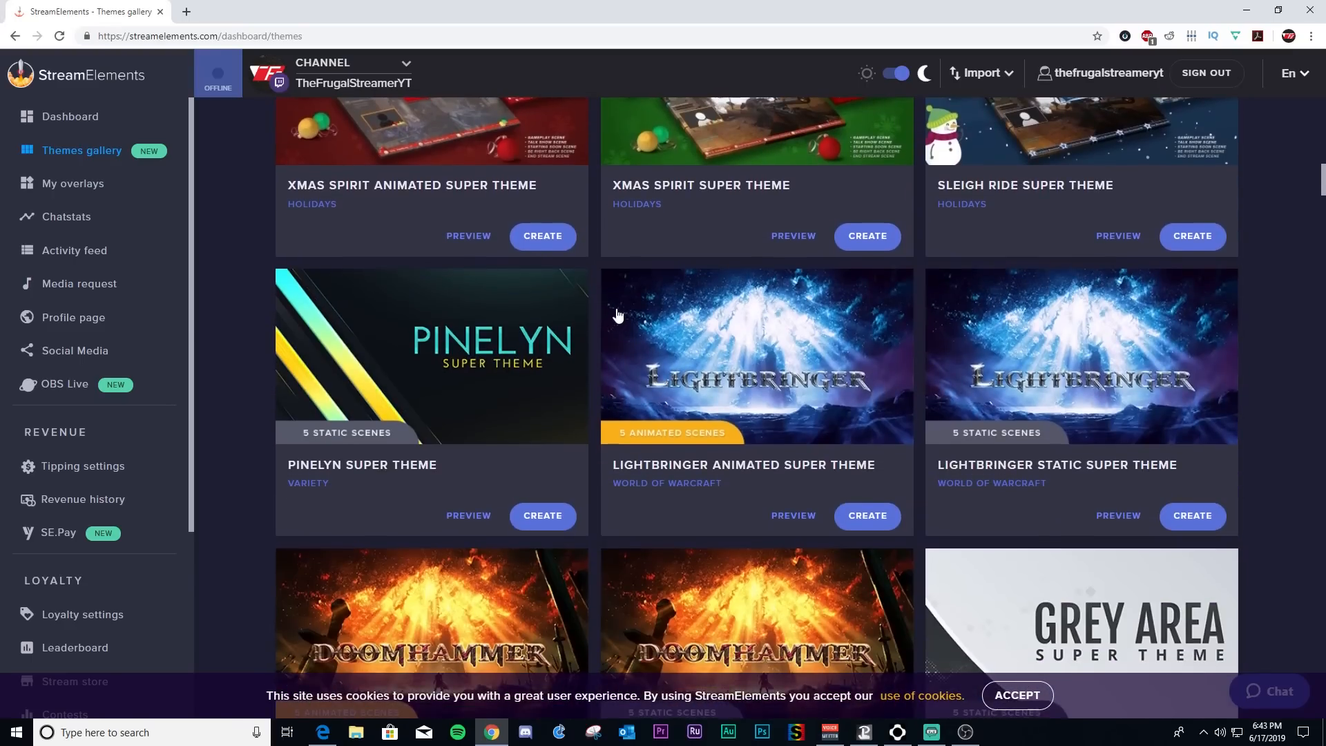
scroll(684, 226, "up", 3)
scroll(684, 226, "up", 2)
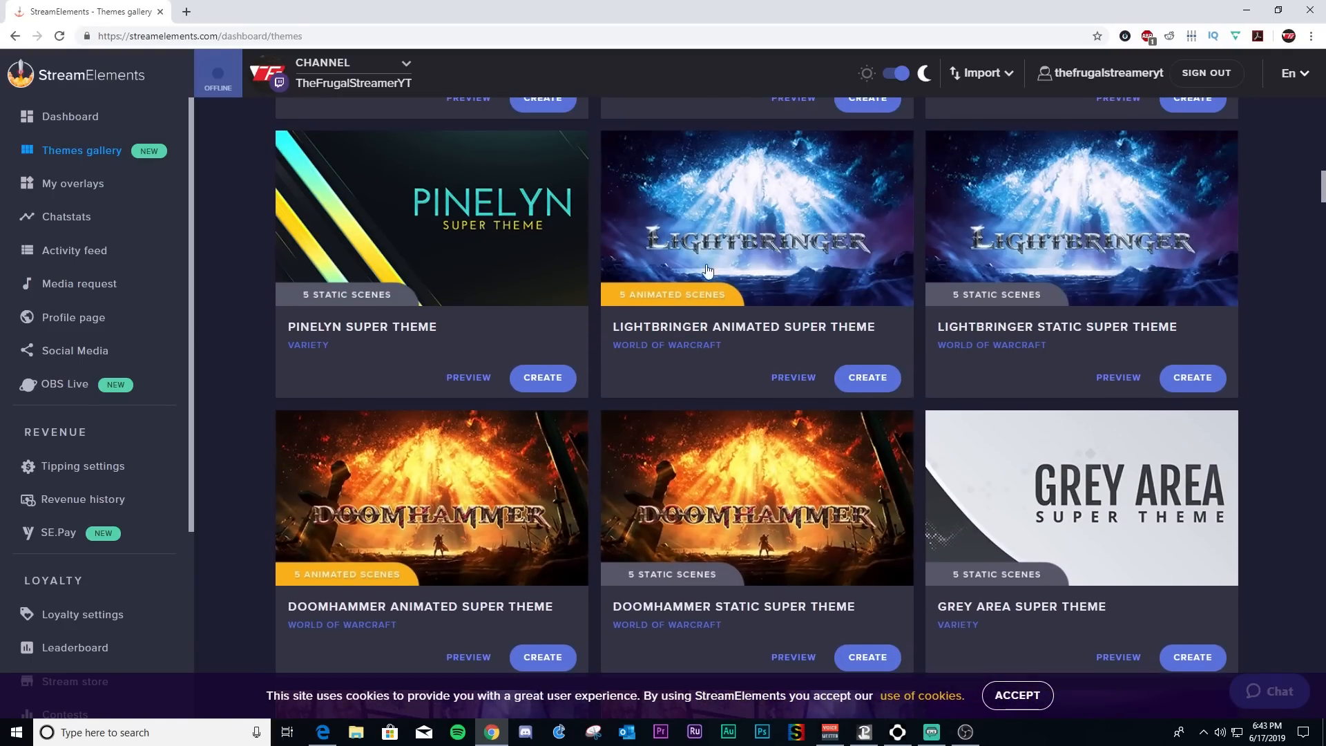
scroll(387, 523, "down", 10)
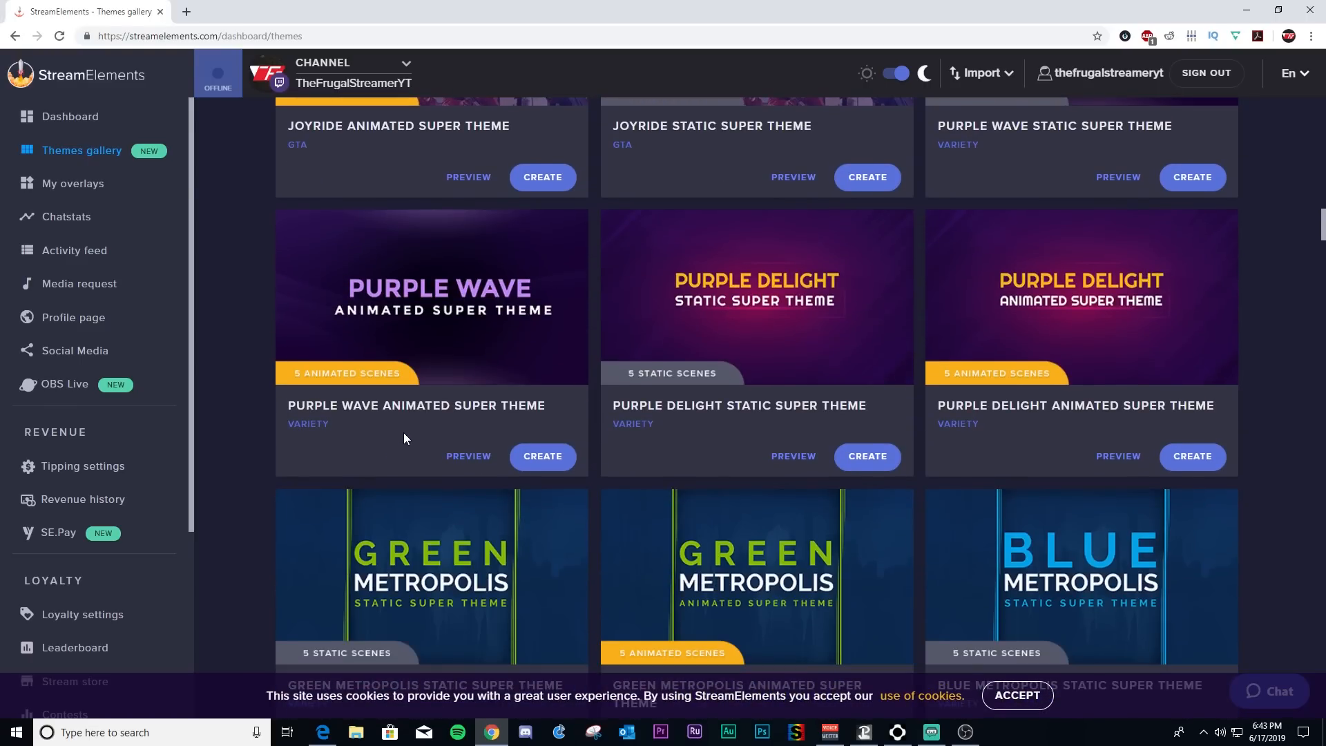
scroll(404, 431, "up", 3)
scroll(404, 428, "down", 4)
scroll(603, 297, "up", 10)
scroll(603, 297, "up", 5)
- View the activity feed page, and look over the media request player and its option for adding YouTube media
left_click(83, 249)
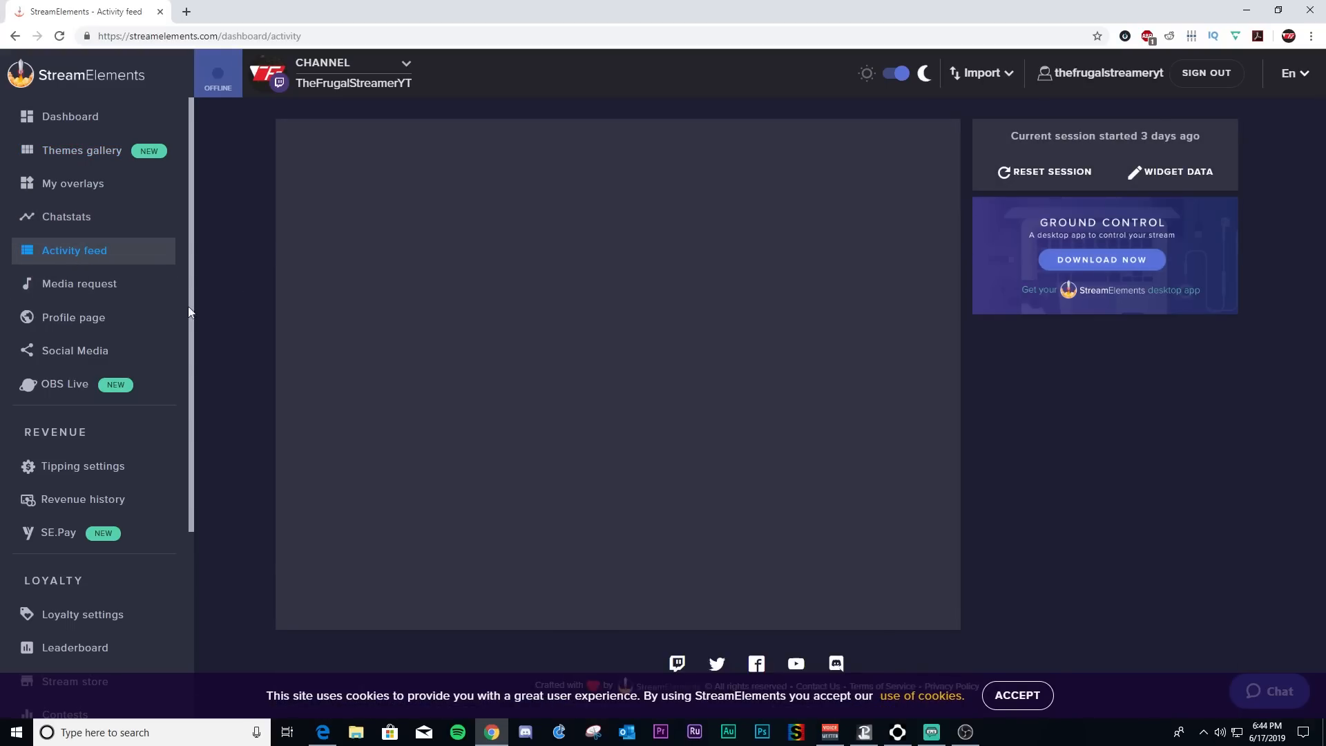
left_click(94, 289)
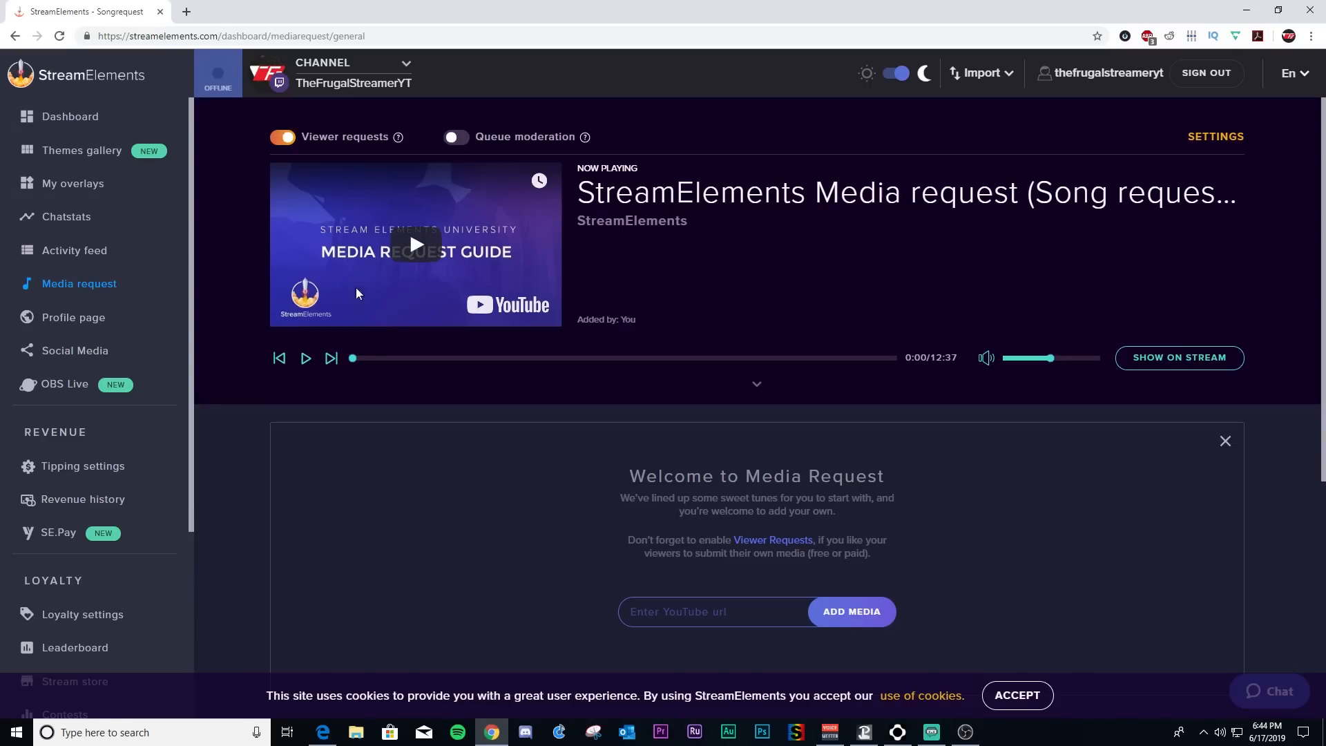
scroll(353, 376, "down", 2)
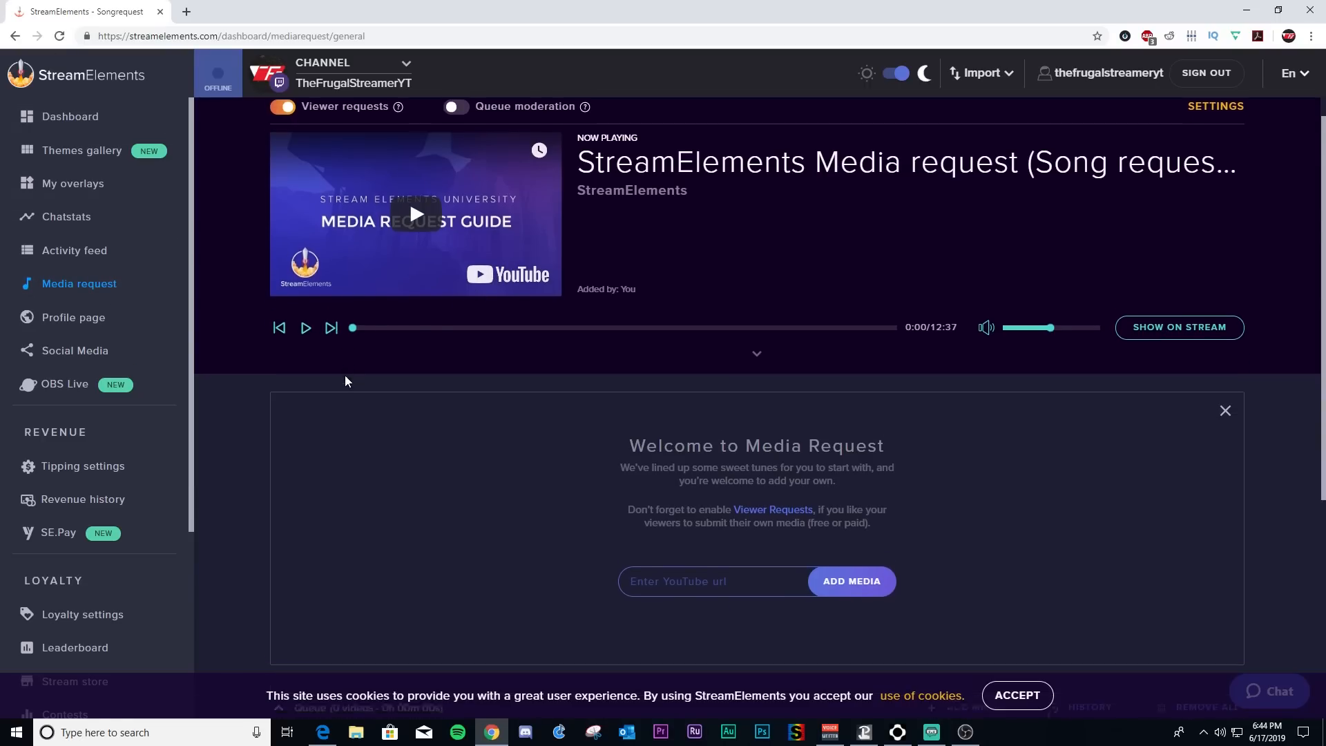
scroll(347, 380, "up", 1)
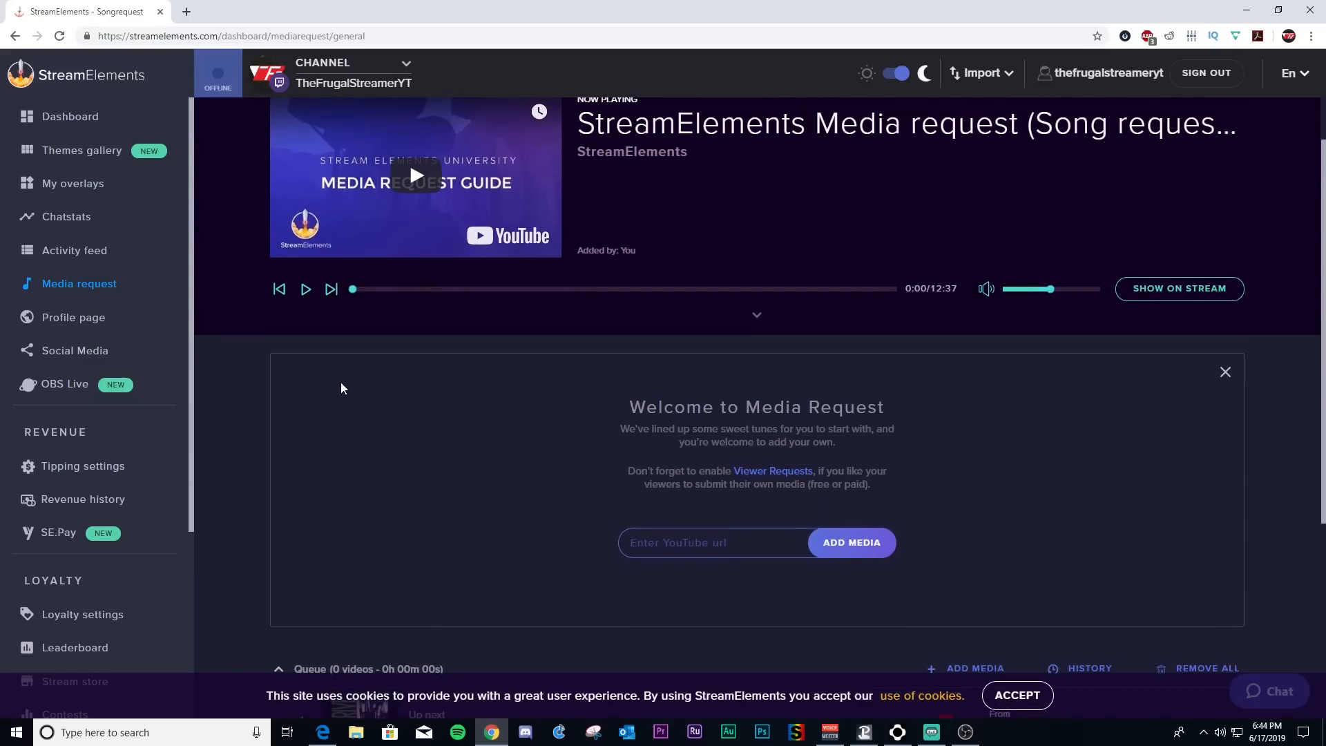
scroll(483, 489, "up", 1)
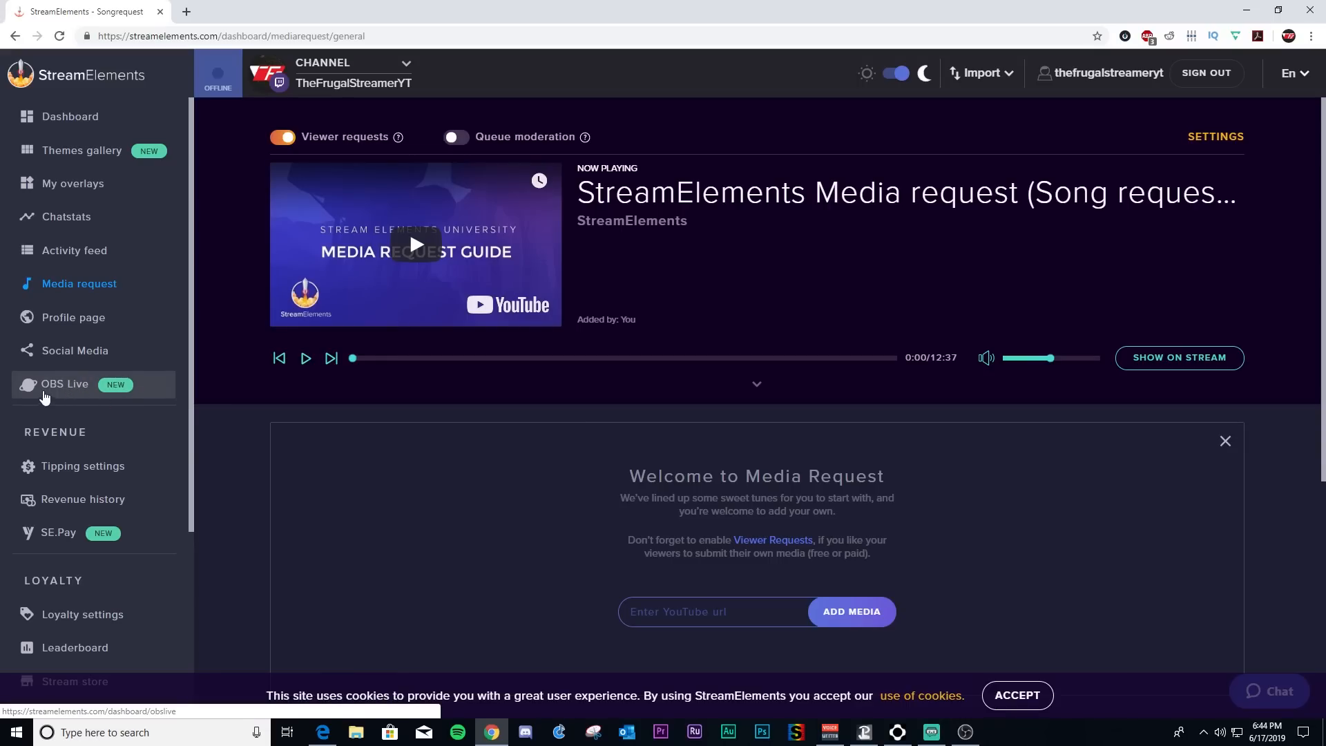
- Open the SE.Pay page and look through its features and FAQ
scroll(106, 387, "down", 3)
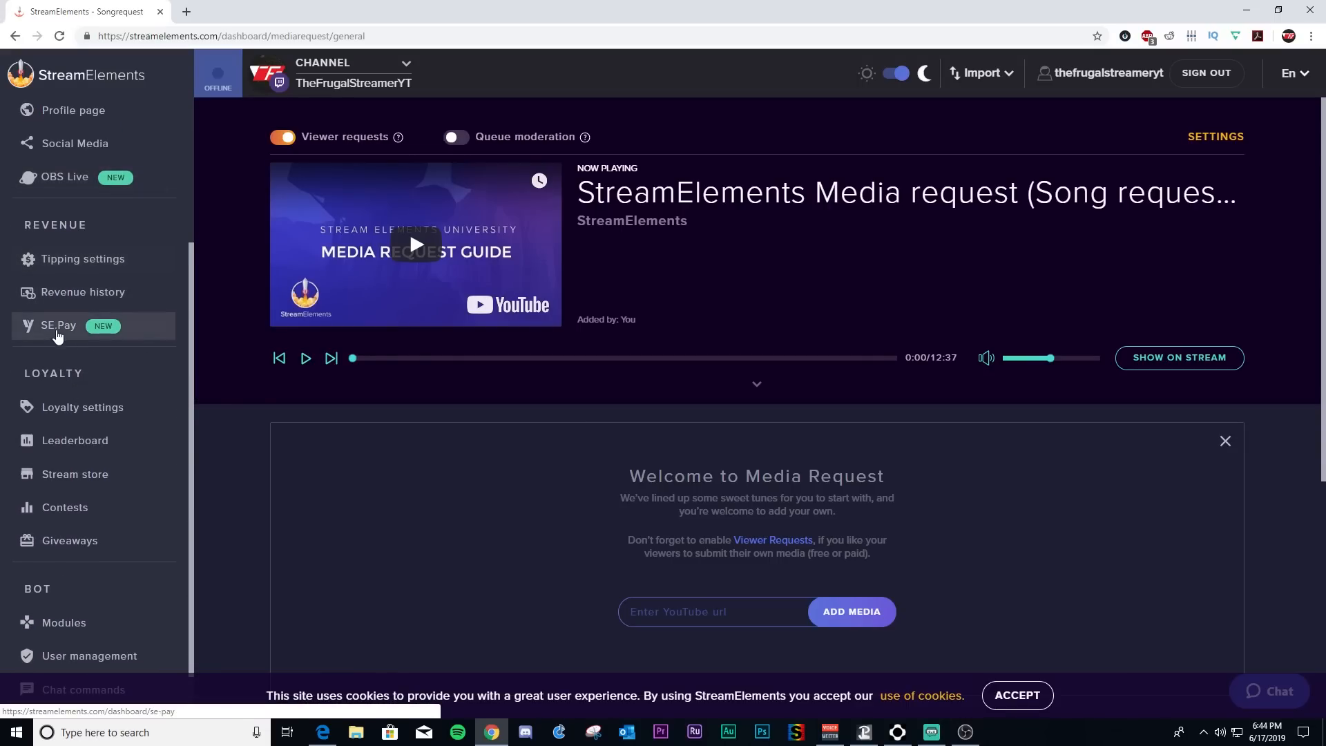
left_click(56, 327)
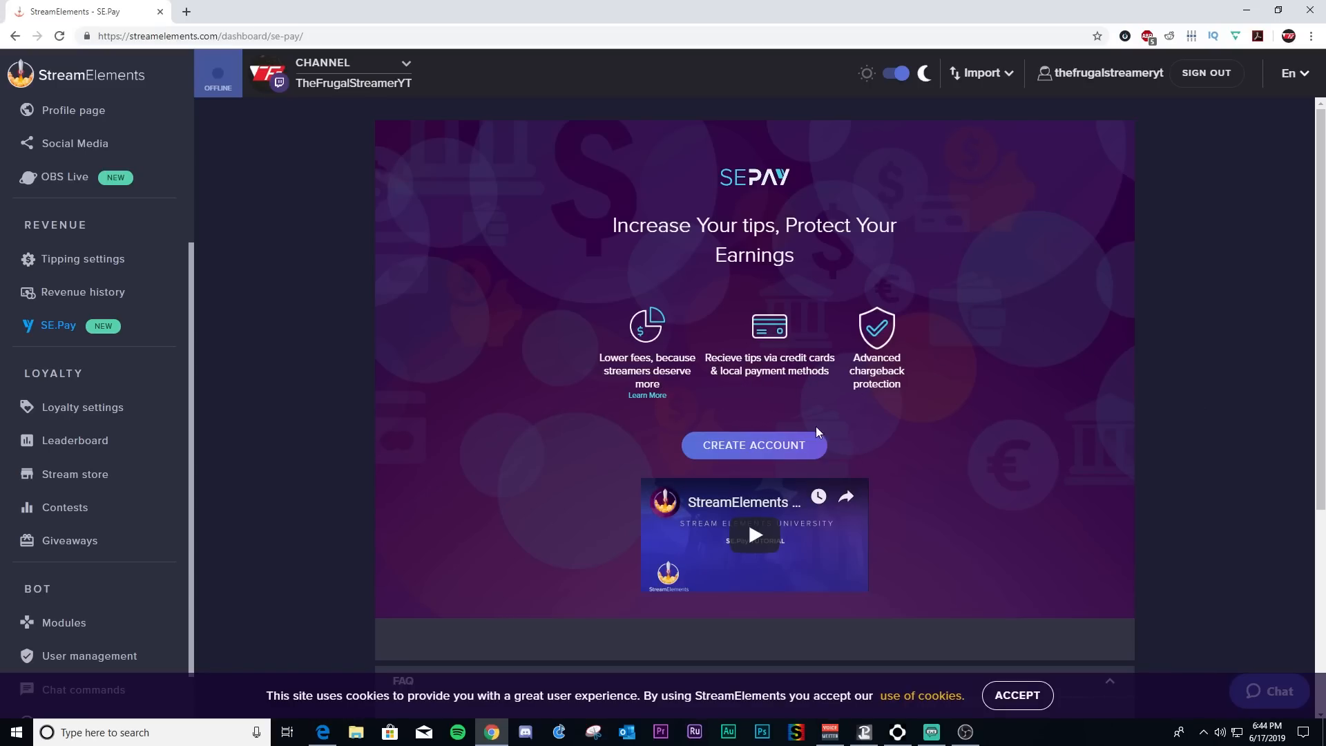
scroll(977, 343, "down", 5)
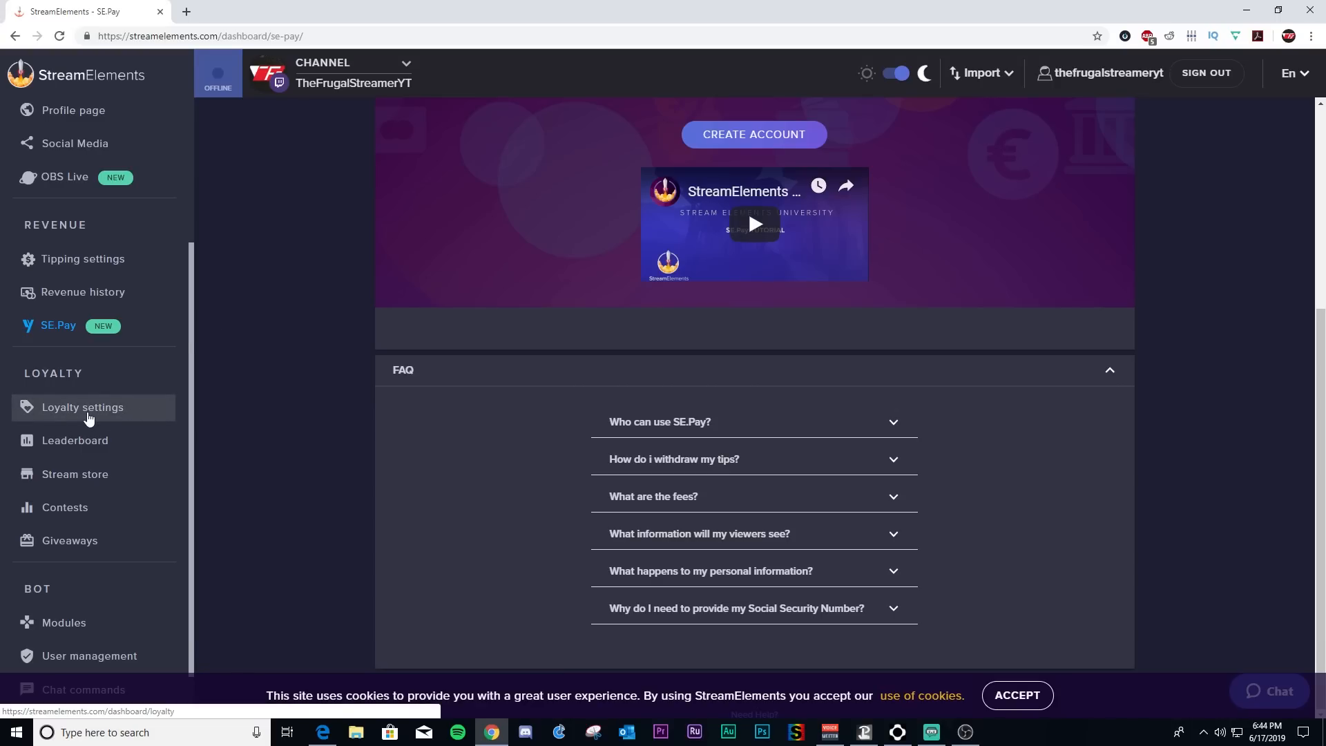
- Look through the loyalty pages in order: loyalty settings, leaderboard, stream store, contests and giveaways
scroll(56, 420, "down", 1)
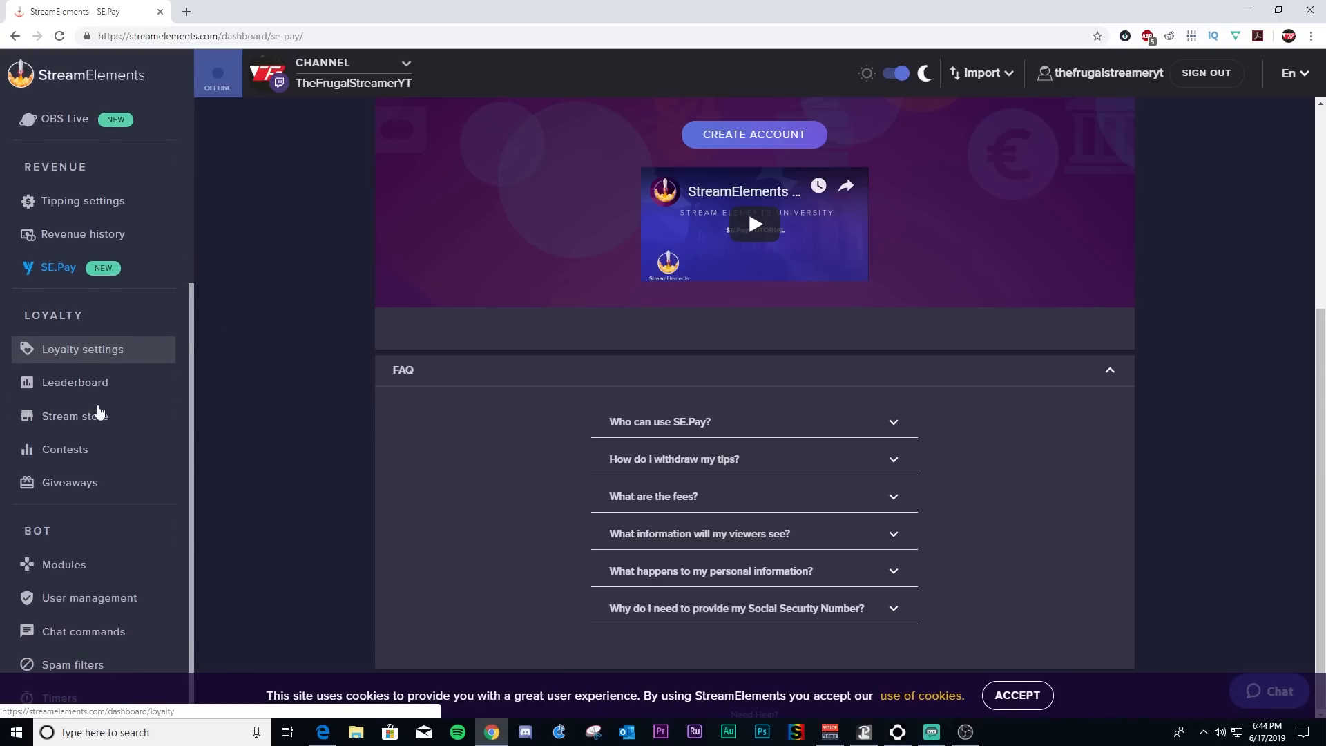
left_click(51, 357)
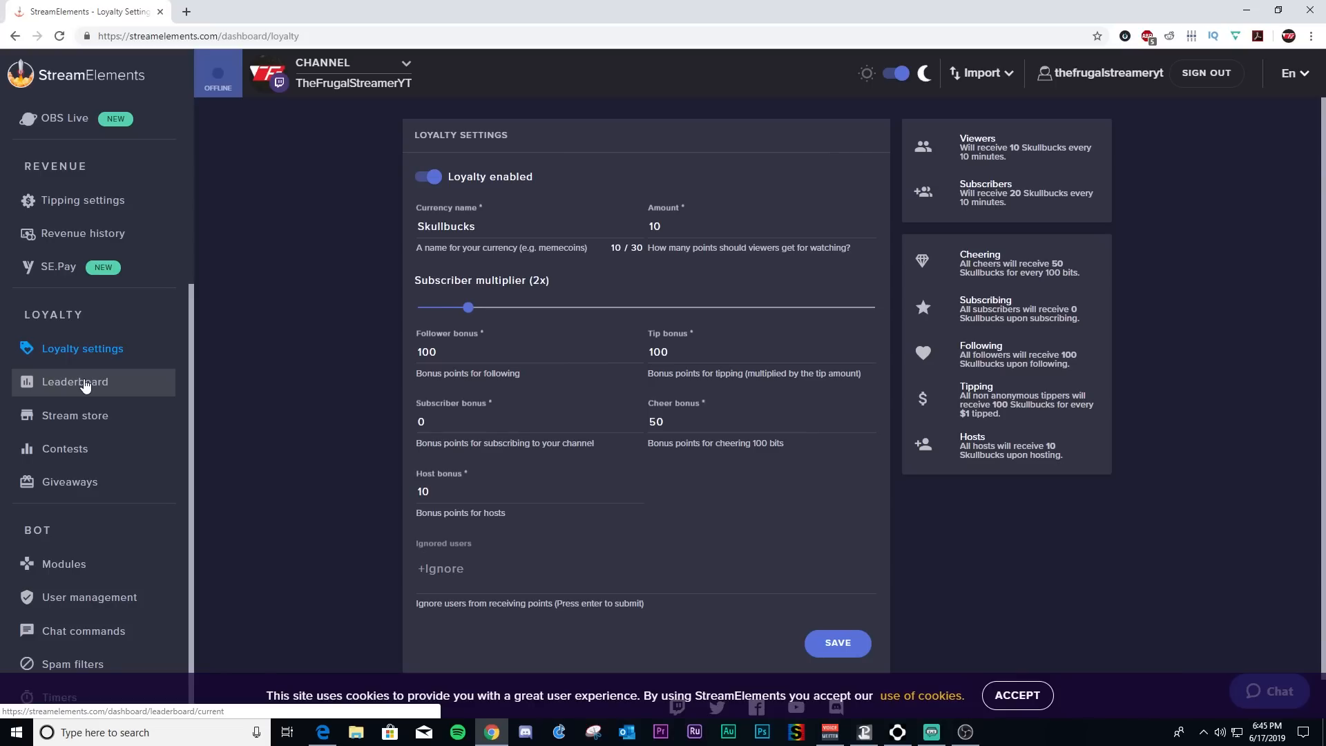
left_click(83, 386)
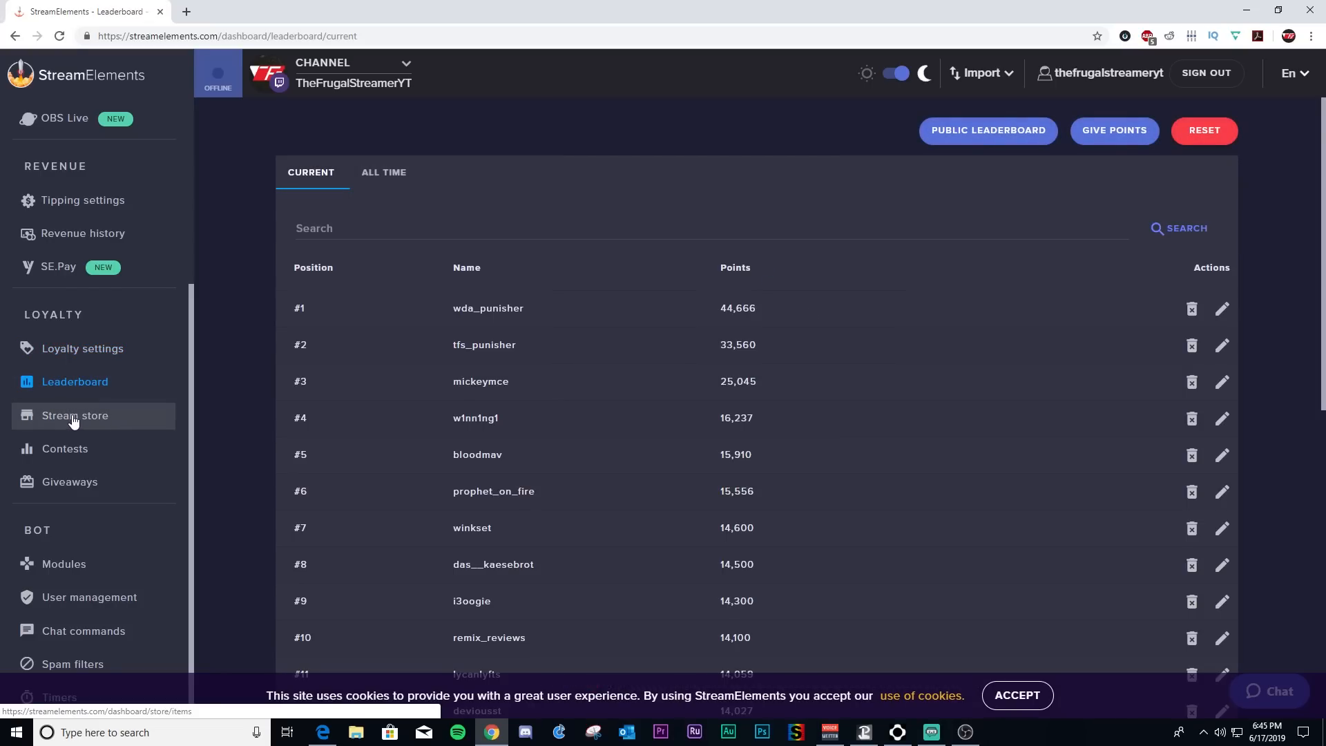
left_click(73, 417)
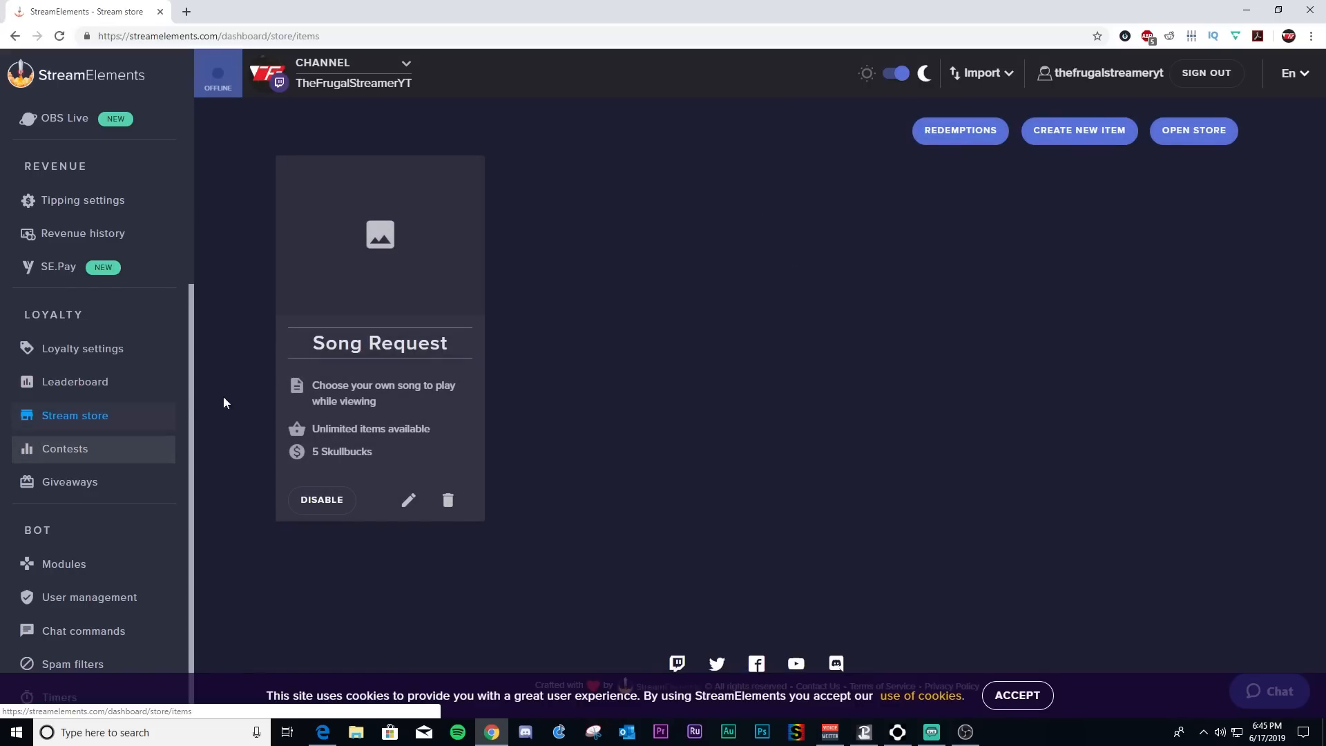
left_click(69, 456)
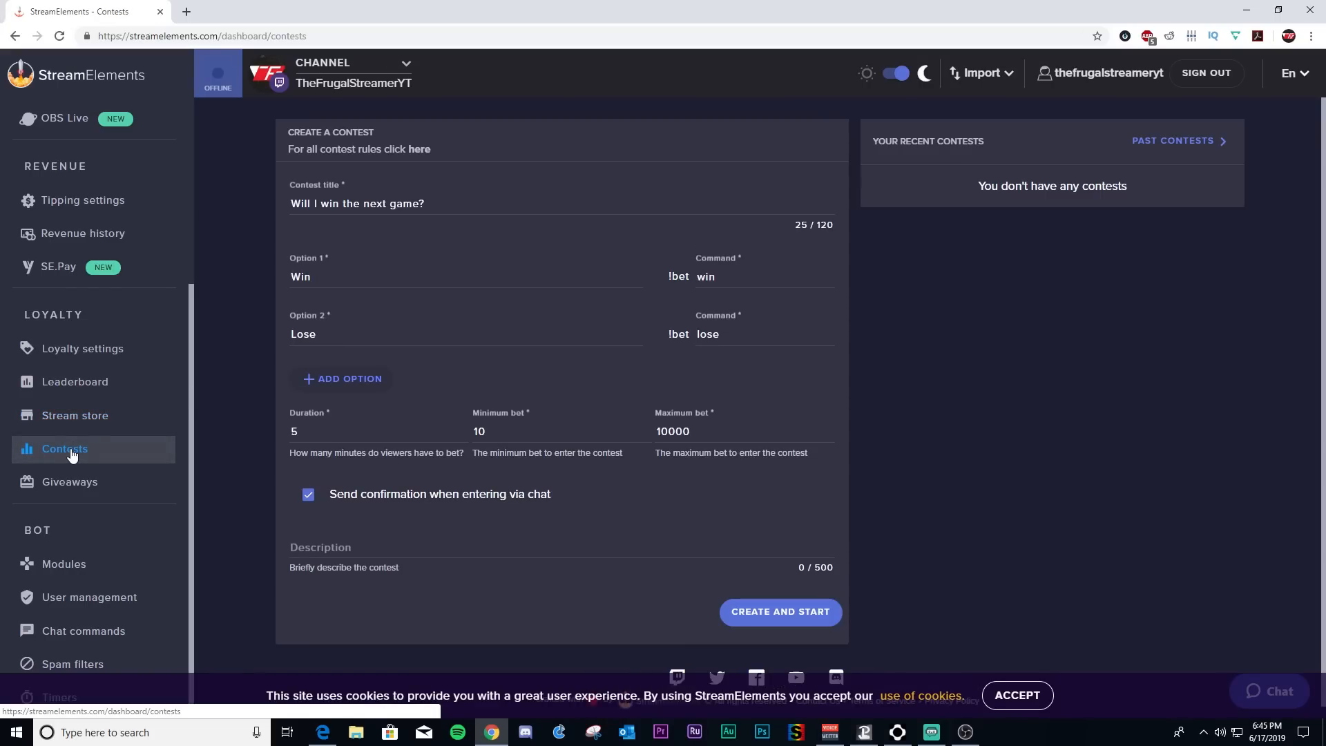
left_click(84, 489)
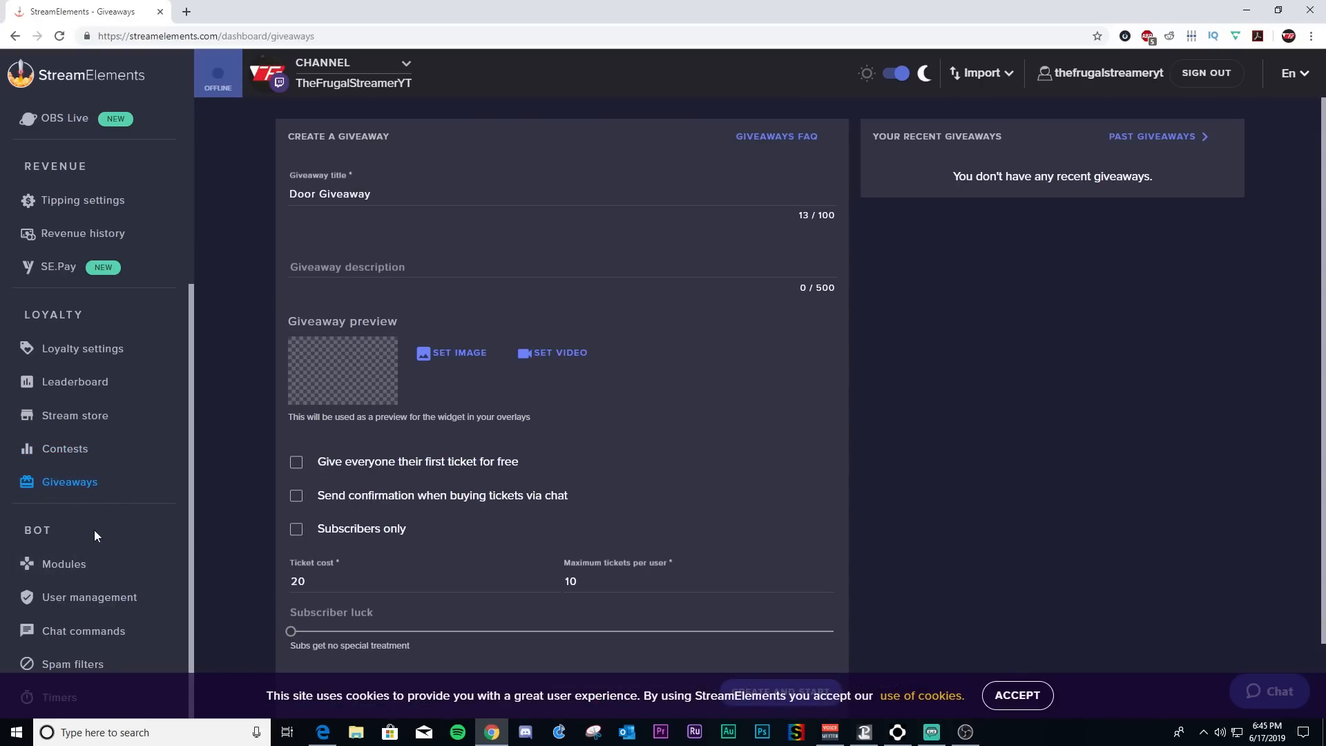
- Open the bot modules, check the Chat alerts details, and look through the remaining modules down to Live Announcements
left_click(60, 573)
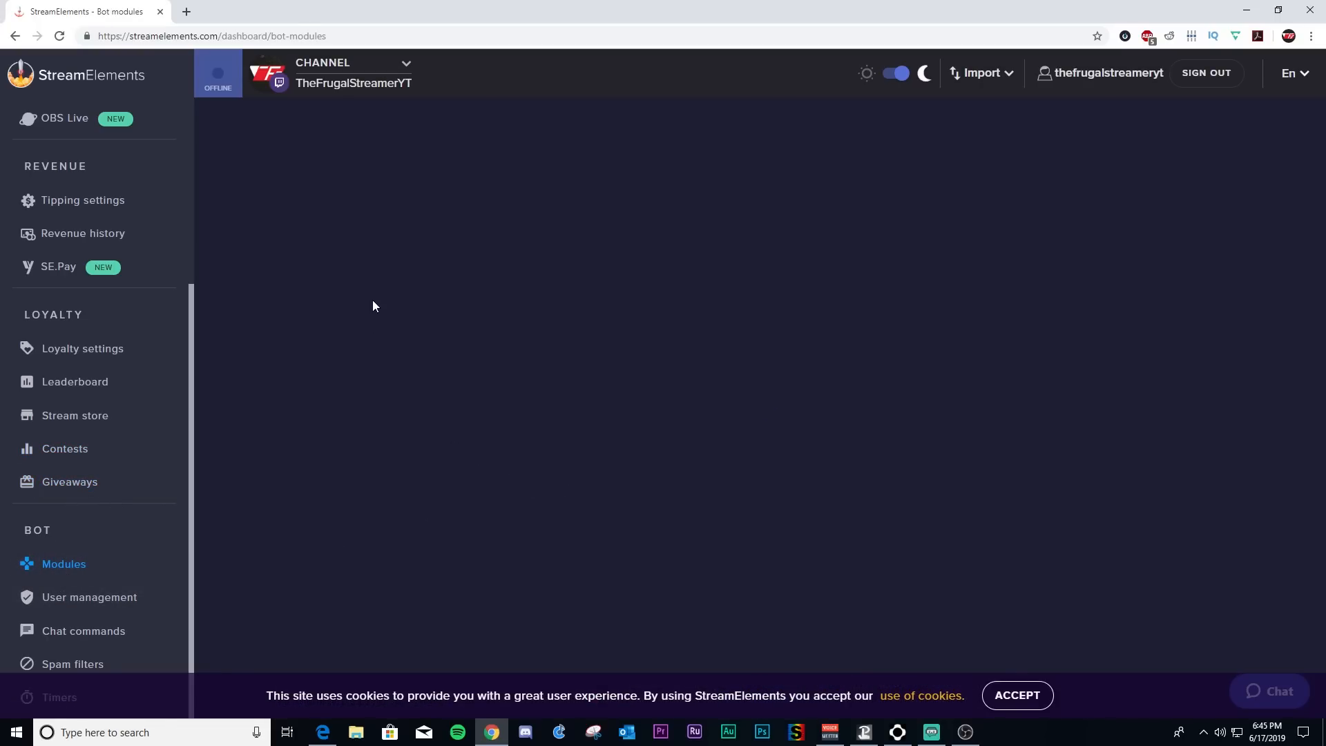
scroll(502, 295, "down", 2)
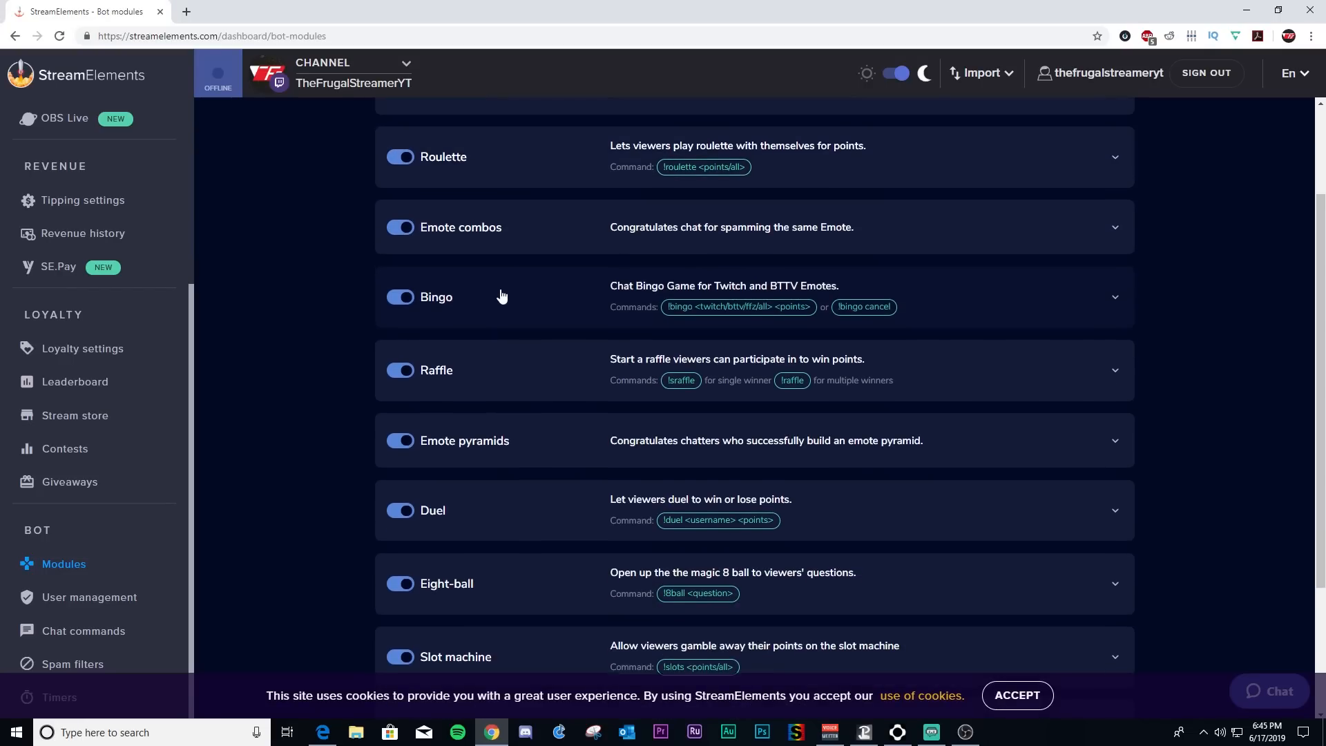
scroll(501, 296, "up", 2)
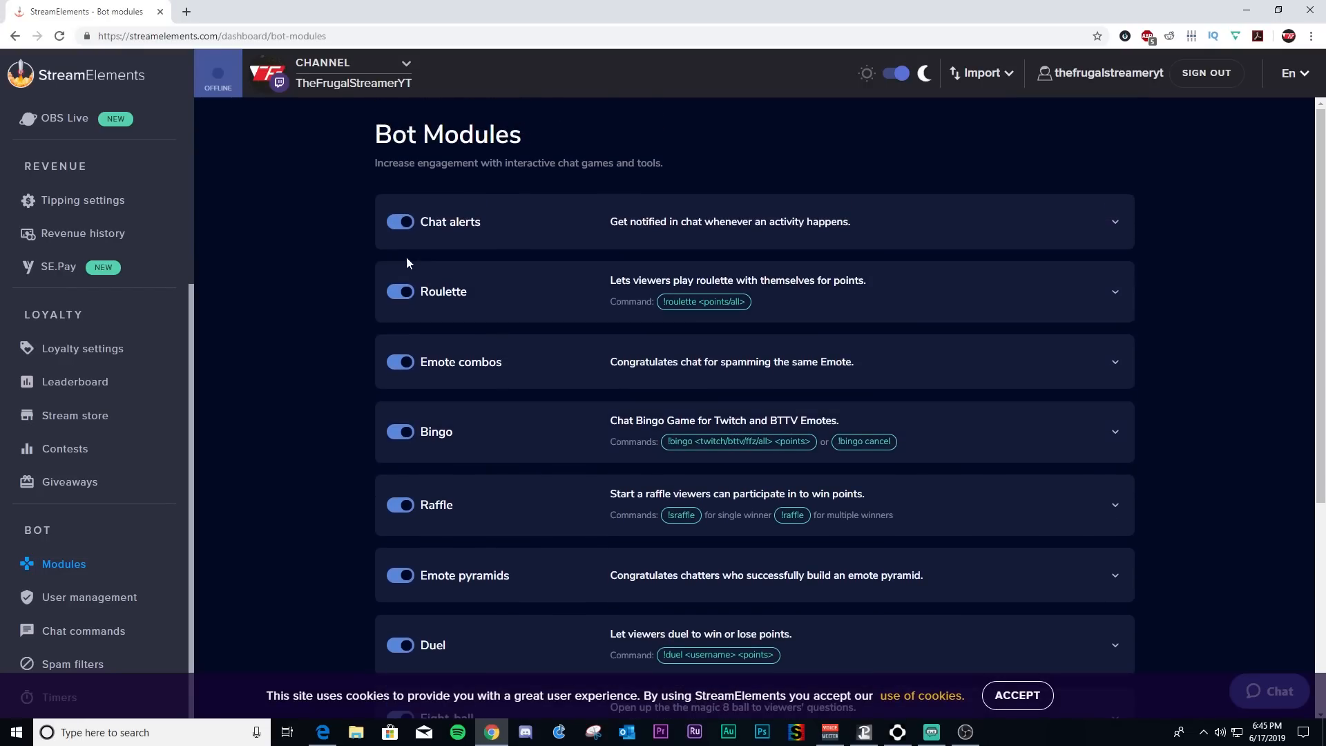
left_click(1098, 225)
left_click(1098, 223)
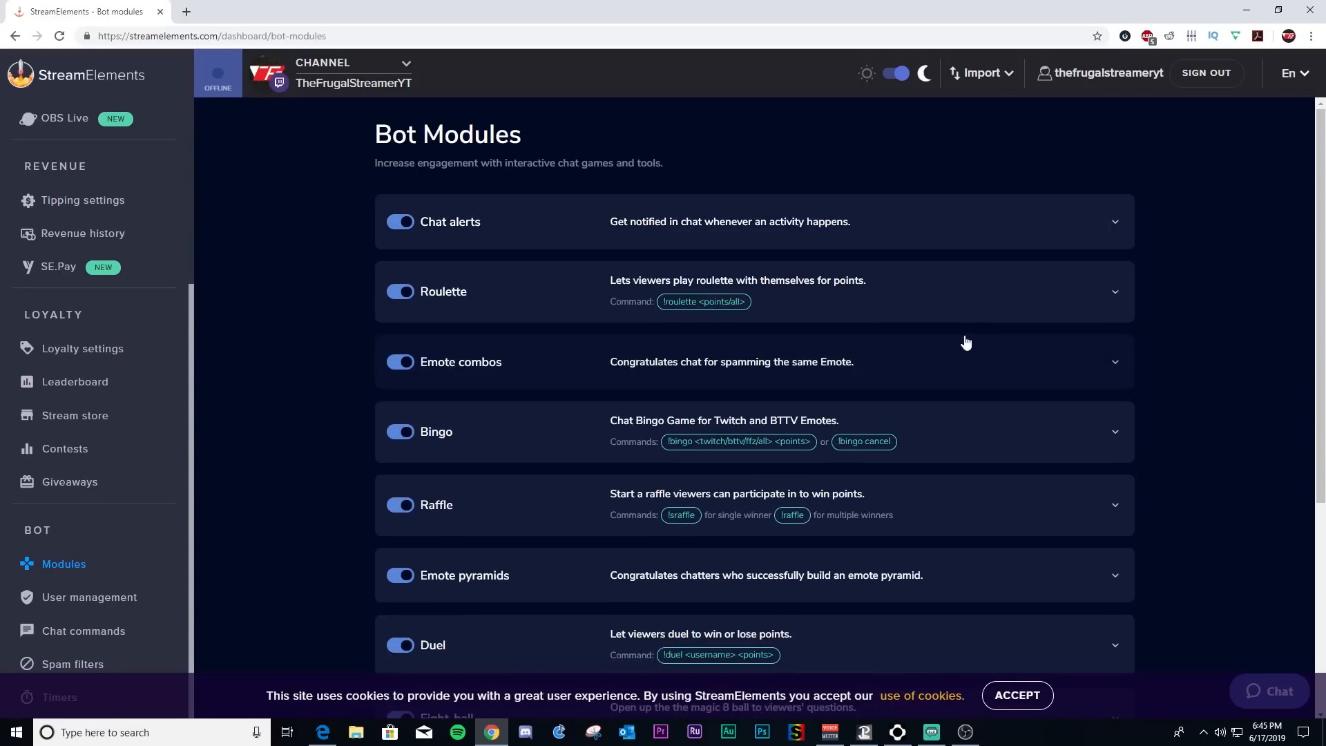
scroll(696, 384, "down", 4)
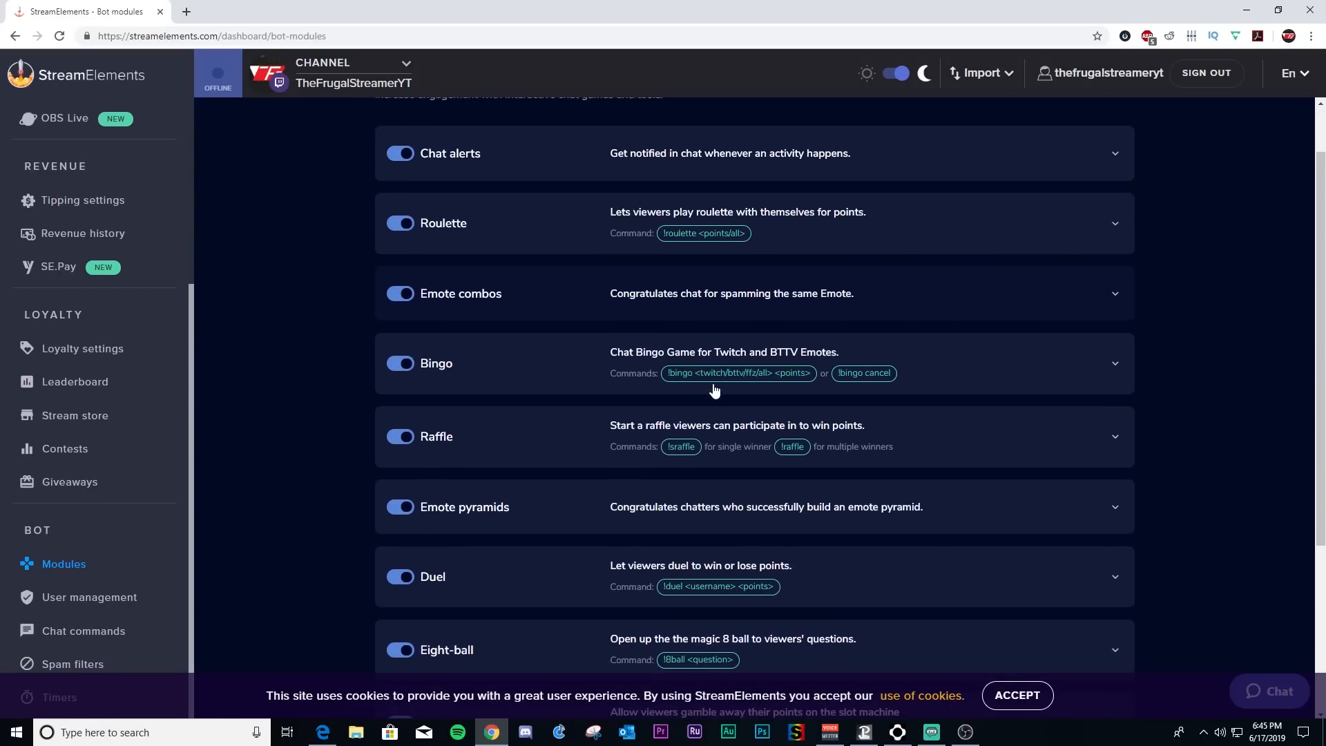
scroll(502, 351, "down", 1)
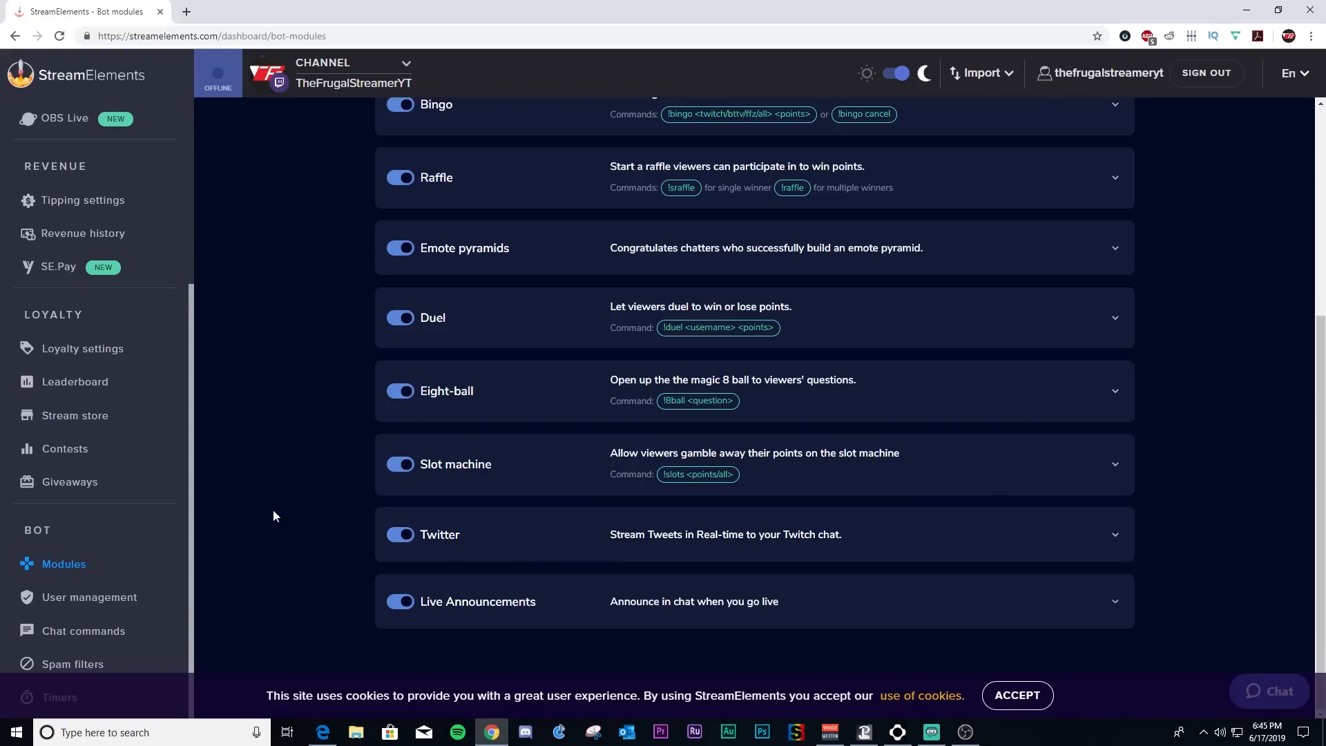
- Look through the bot's user management, custom chat commands and spam filters pages
left_click(111, 604)
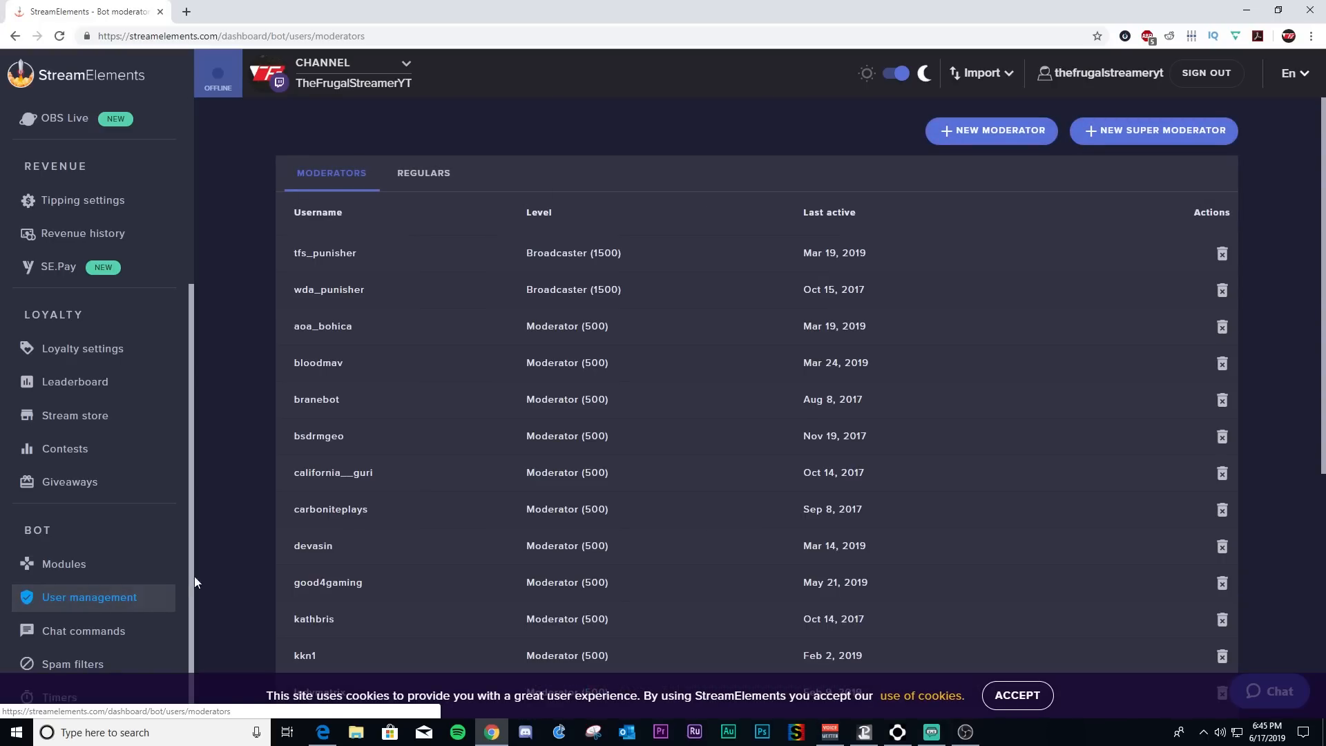
scroll(379, 478, "down", 2)
scroll(378, 479, "up", 2)
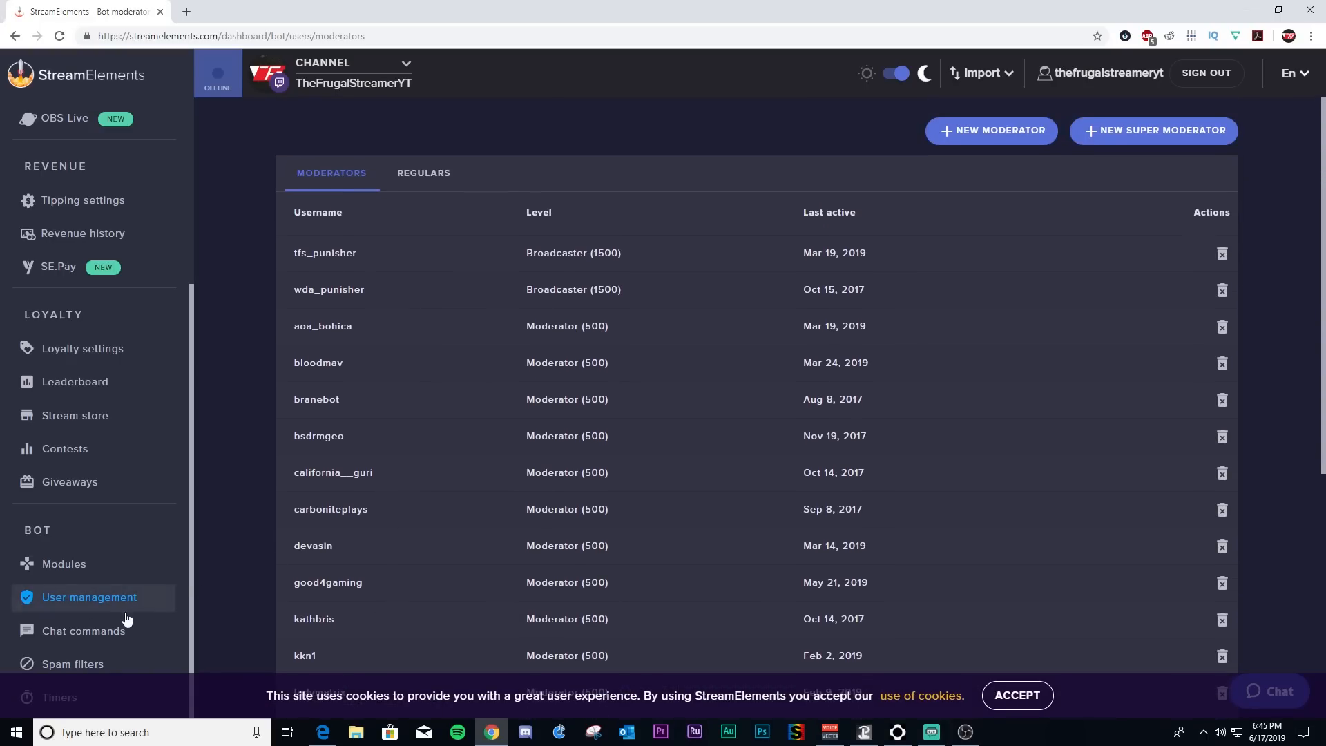
left_click(86, 632)
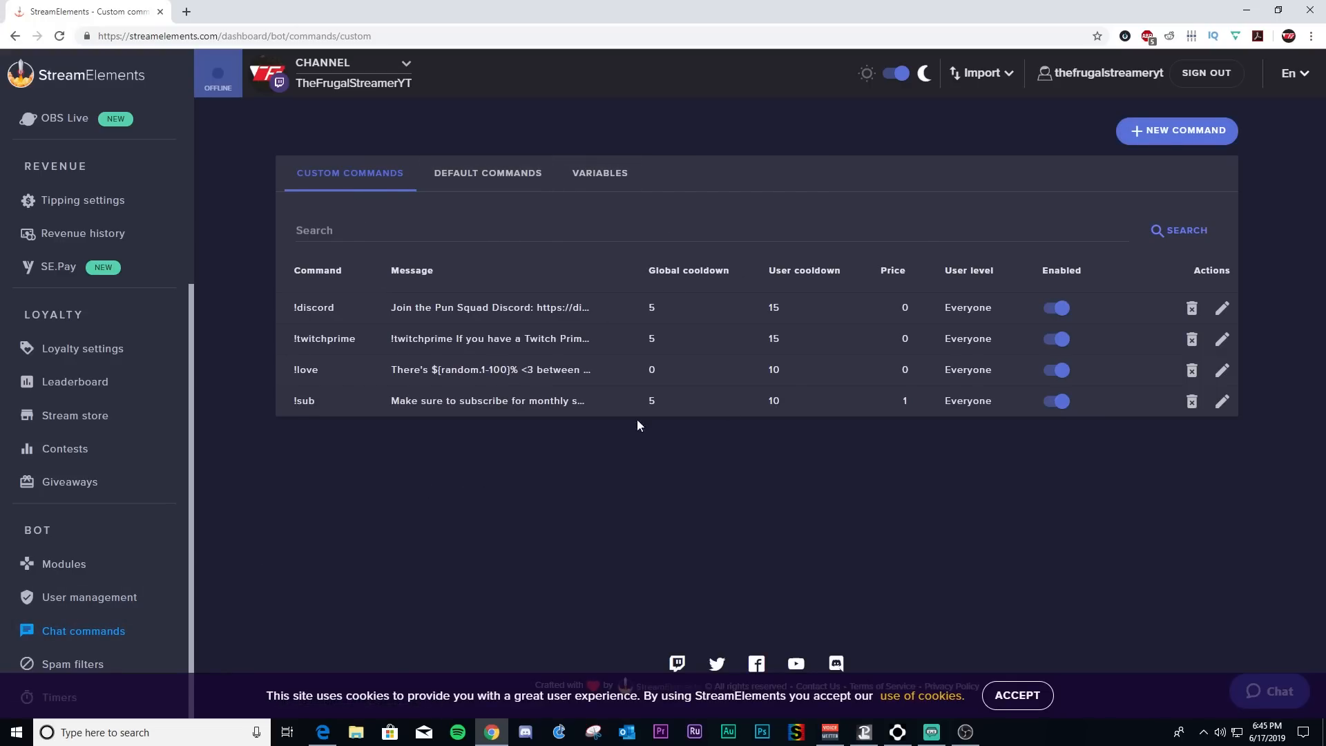
left_click(79, 665)
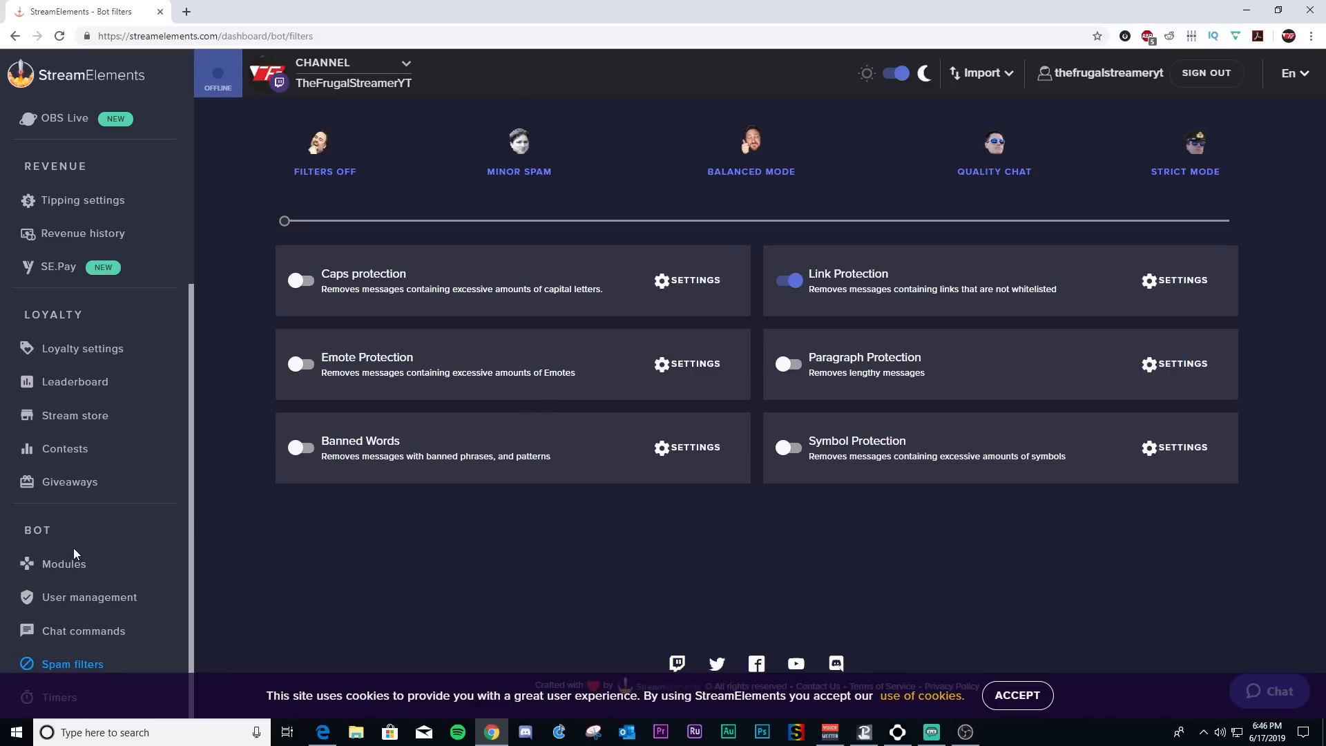
- Open the My overlays page and look through the personal and theme overlays listed there
scroll(169, 491, "up", 1)
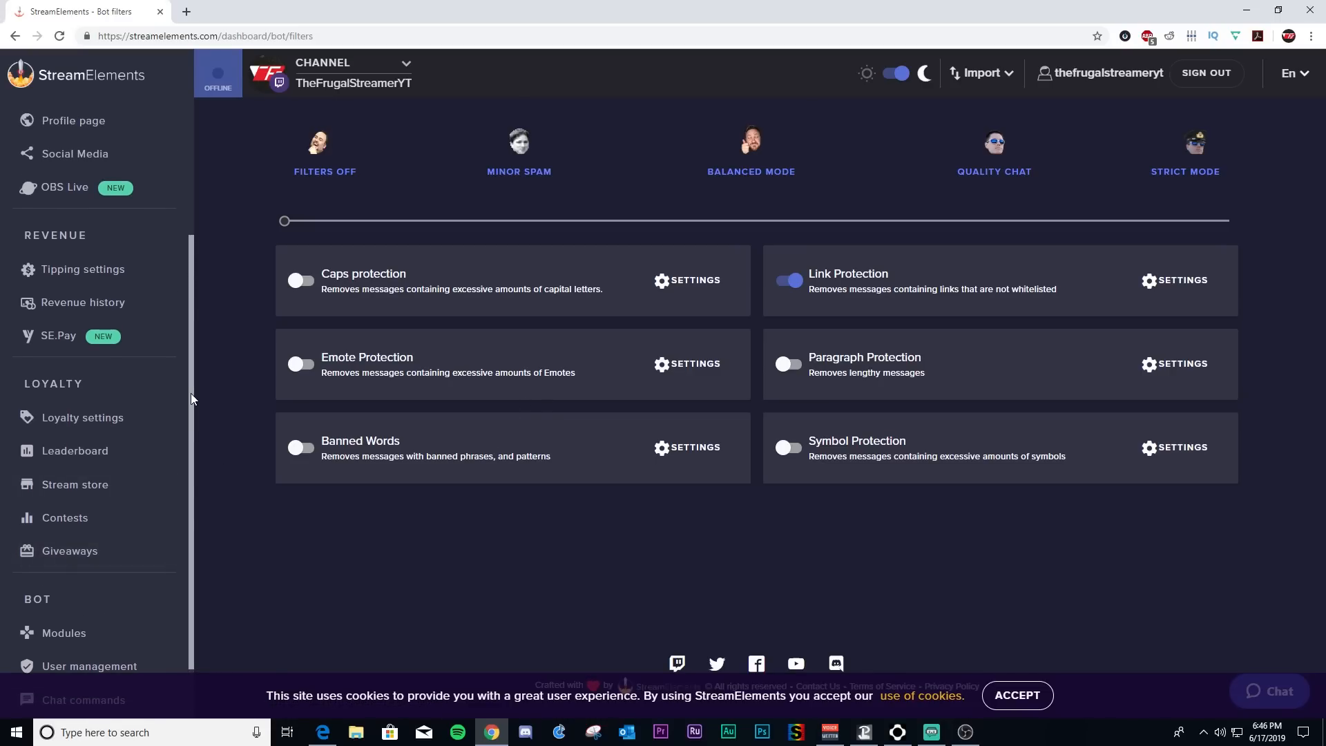
scroll(114, 394, "up", 3)
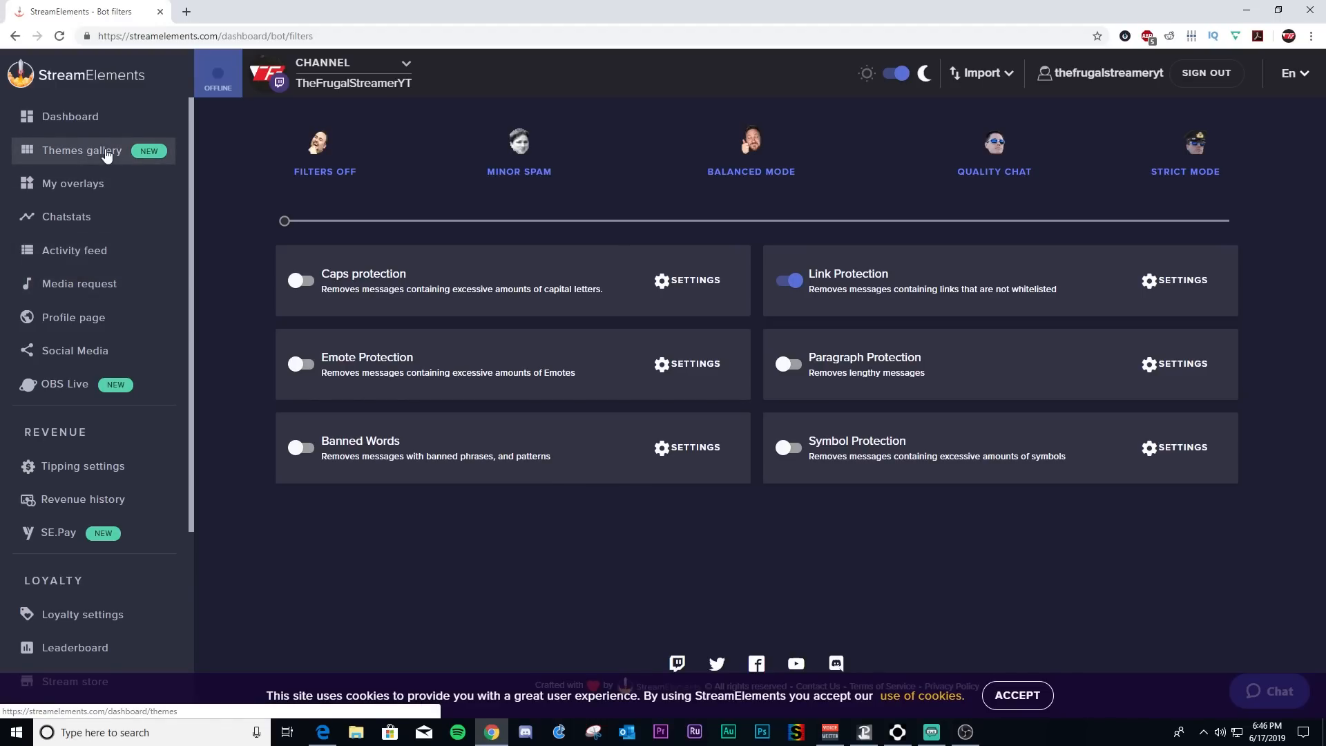
scroll(135, 298, "down", 4)
scroll(109, 401, "up", 1)
scroll(109, 401, "up", 2)
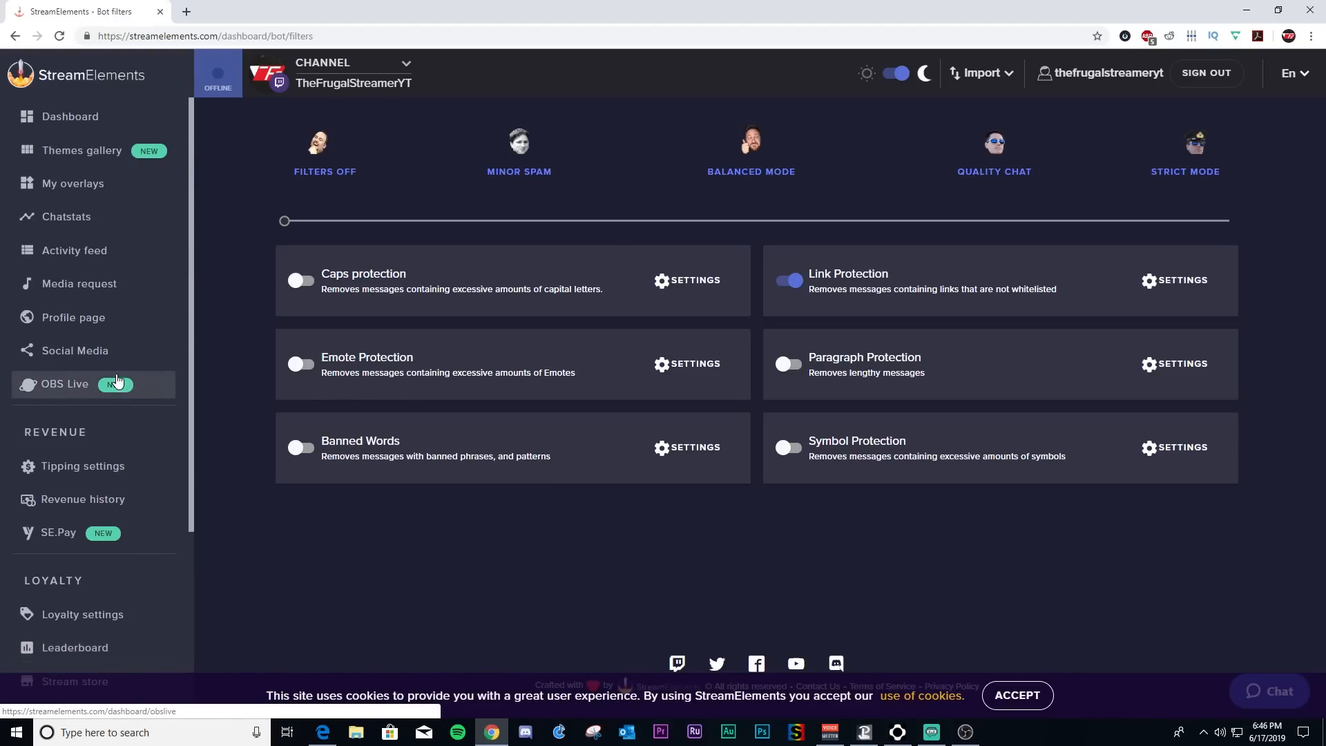
left_click(73, 183)
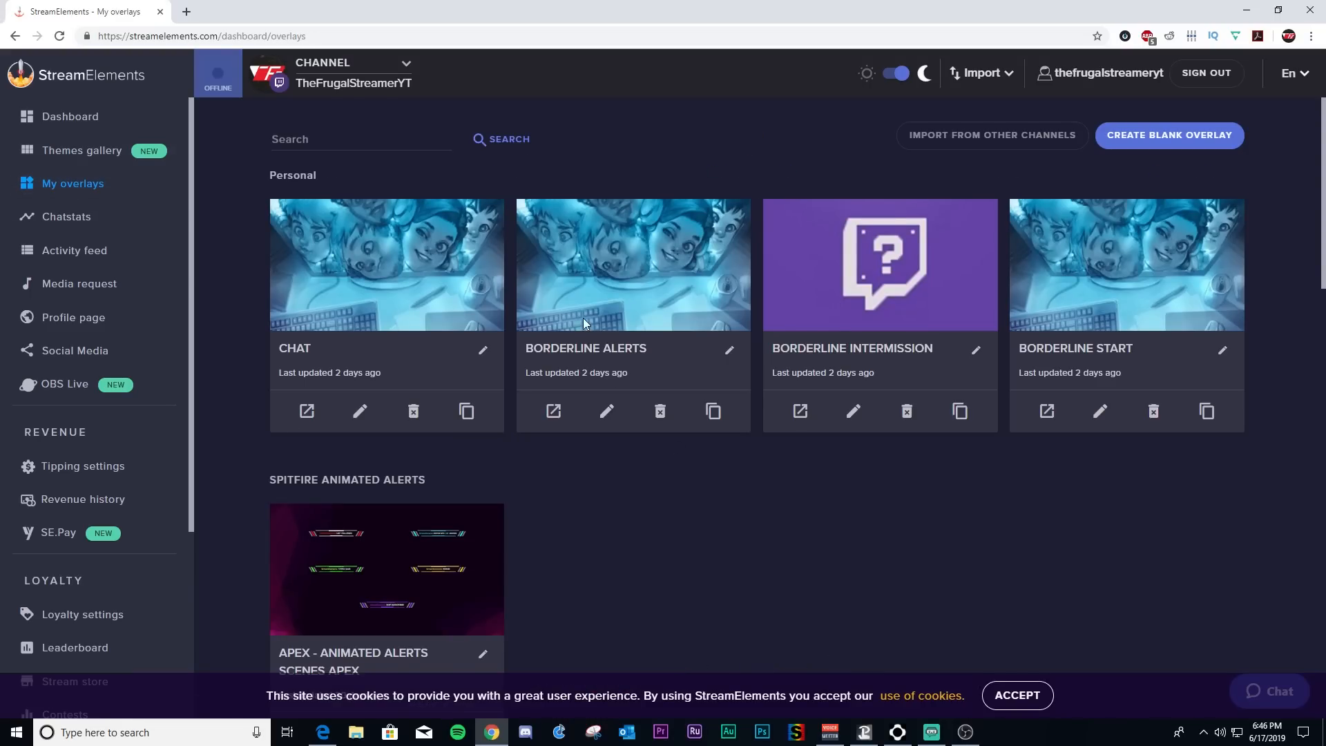
scroll(435, 260, "down", 2)
scroll(449, 253, "up", 3)
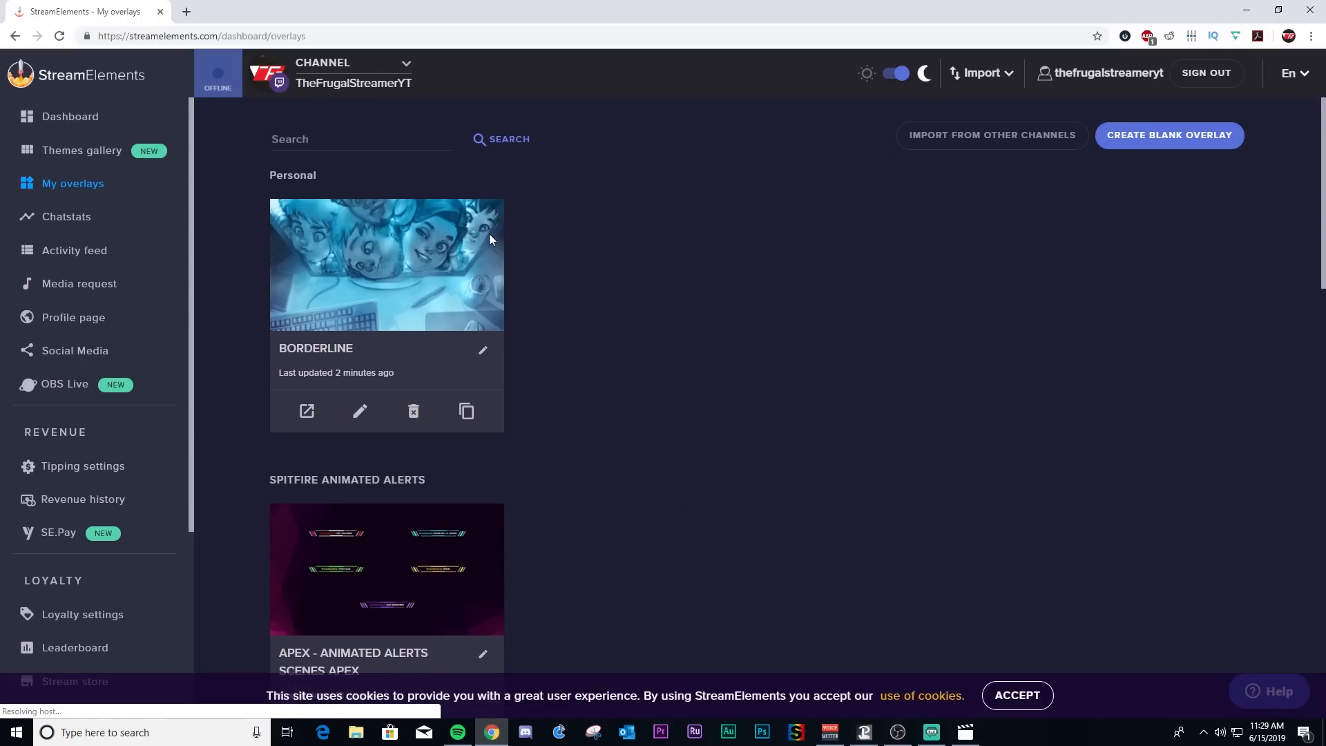
- Rename the personal Borderline overlay to "Borderline Start" and submit the change
left_click(480, 354)
left_click(546, 355)
type("Start")
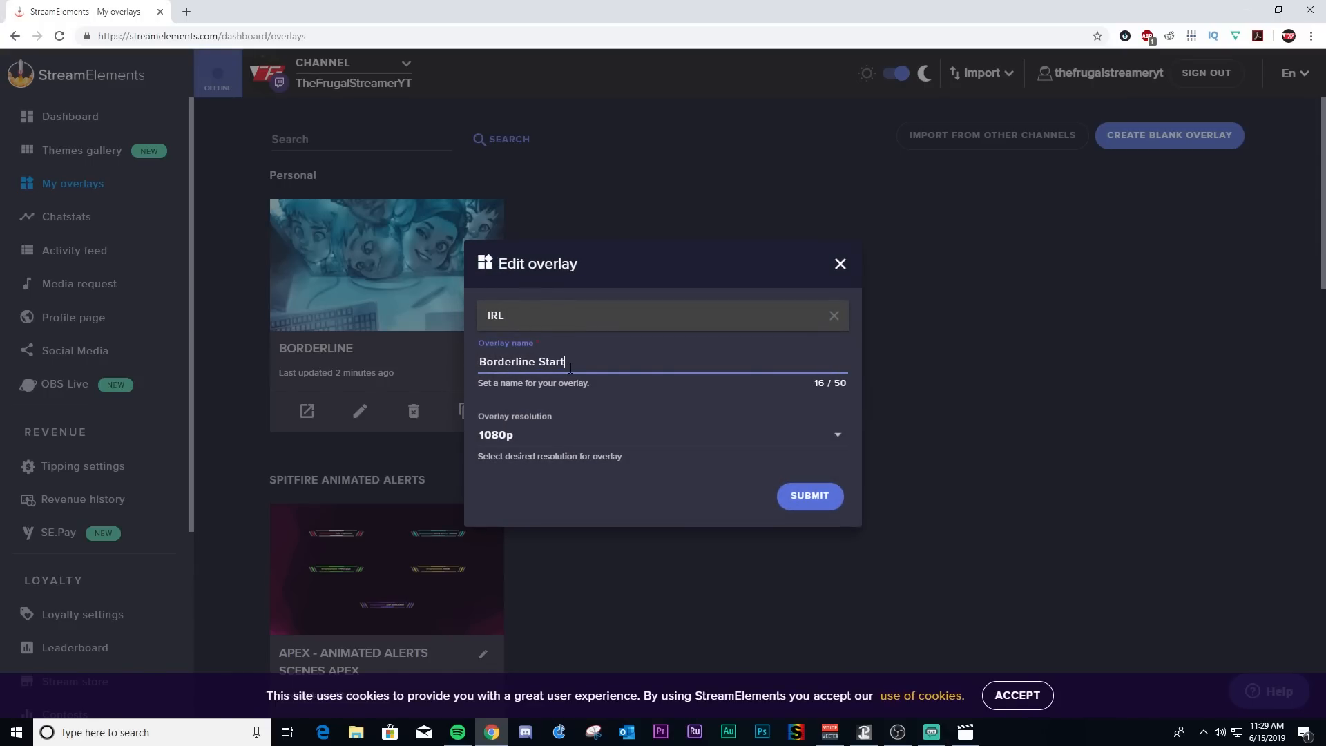
left_click(816, 505)
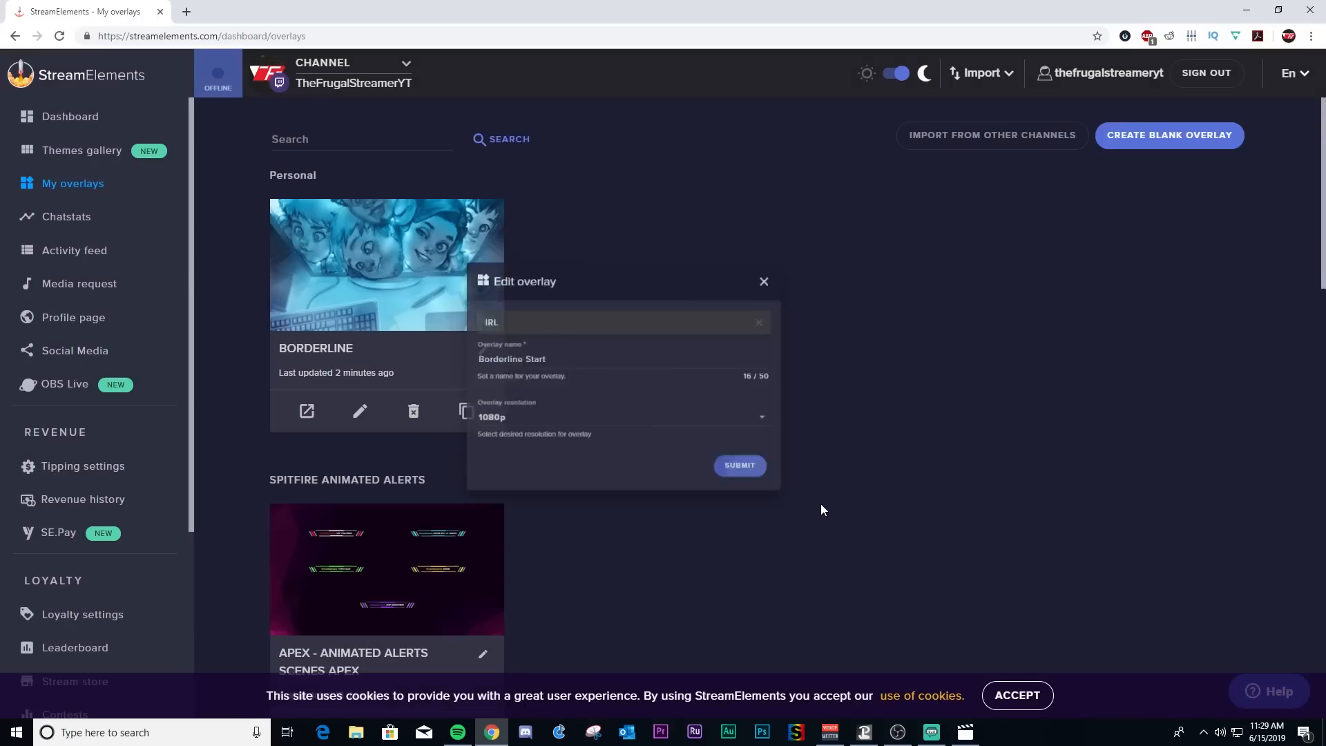
- Create a blank 1080p overlay named "Borderline Game Scene"
left_click(1172, 138)
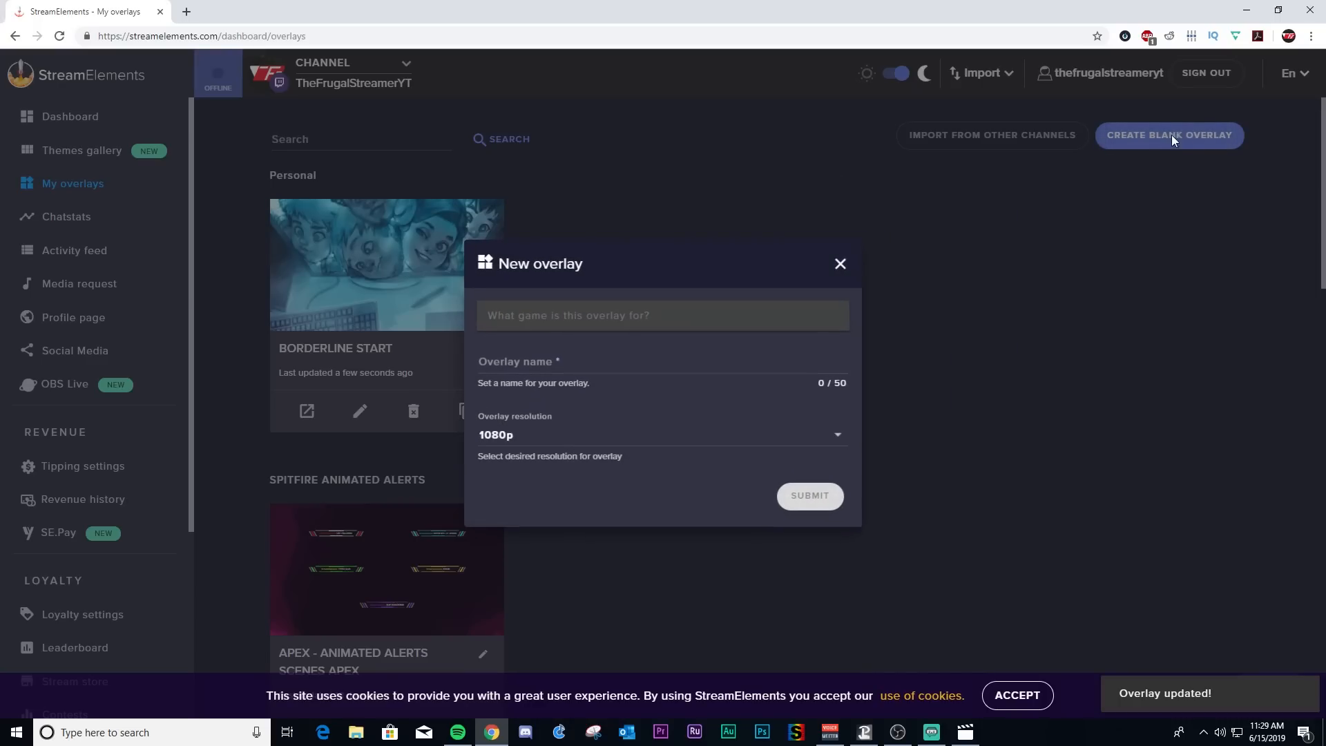
left_click(636, 356)
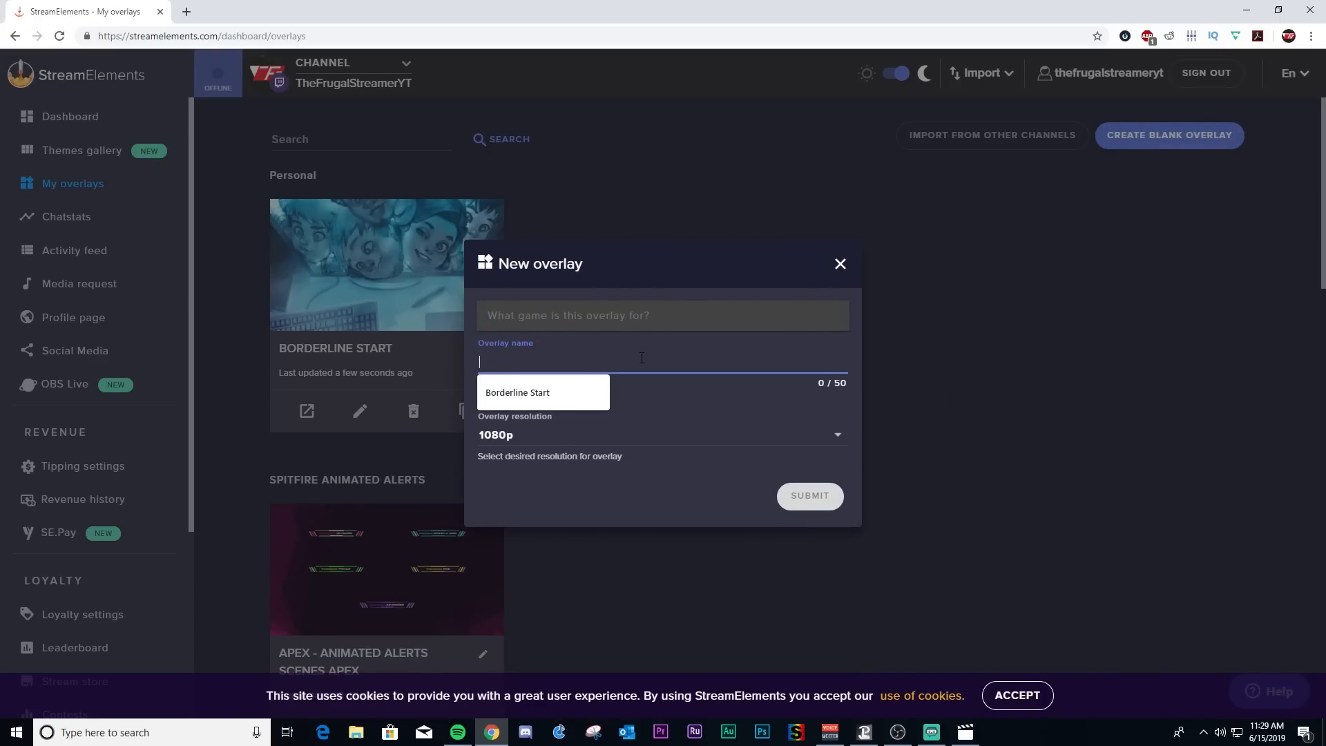
type("Ba")
key("BackSpace")
type("ord")
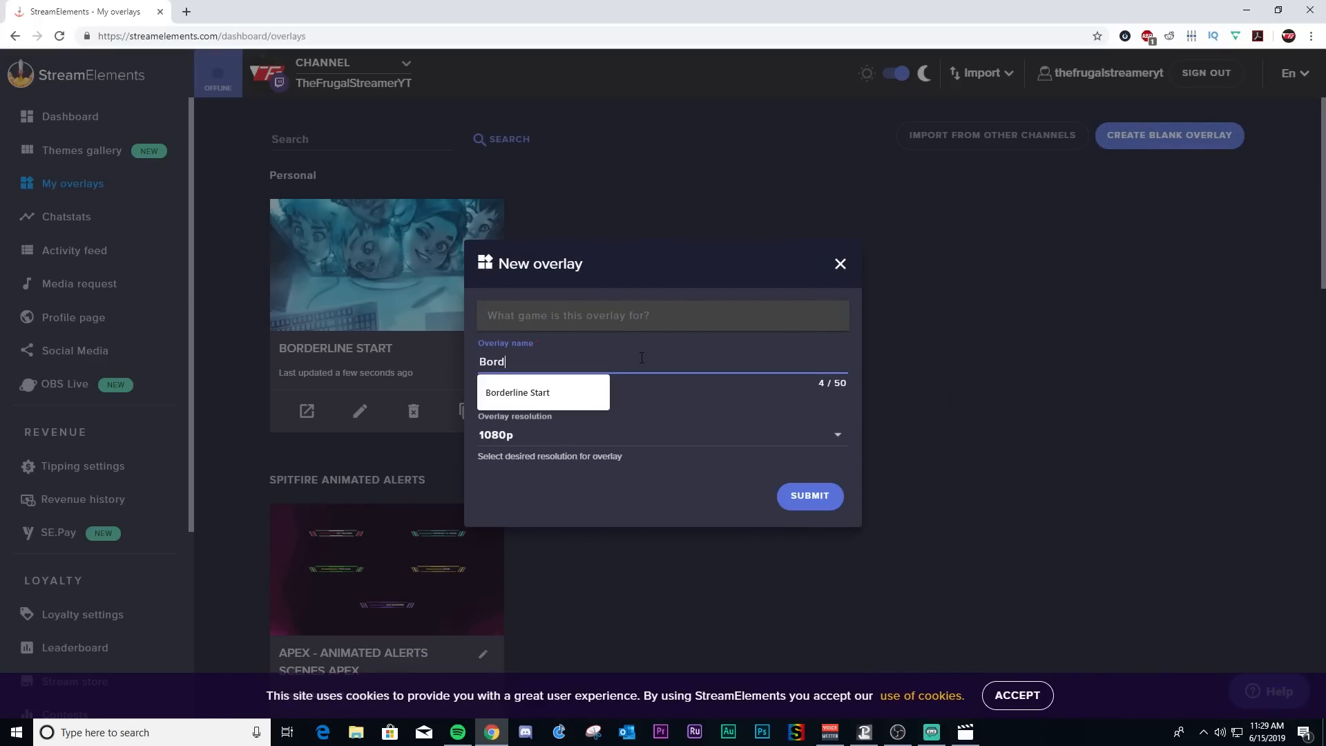
type("erline Game")
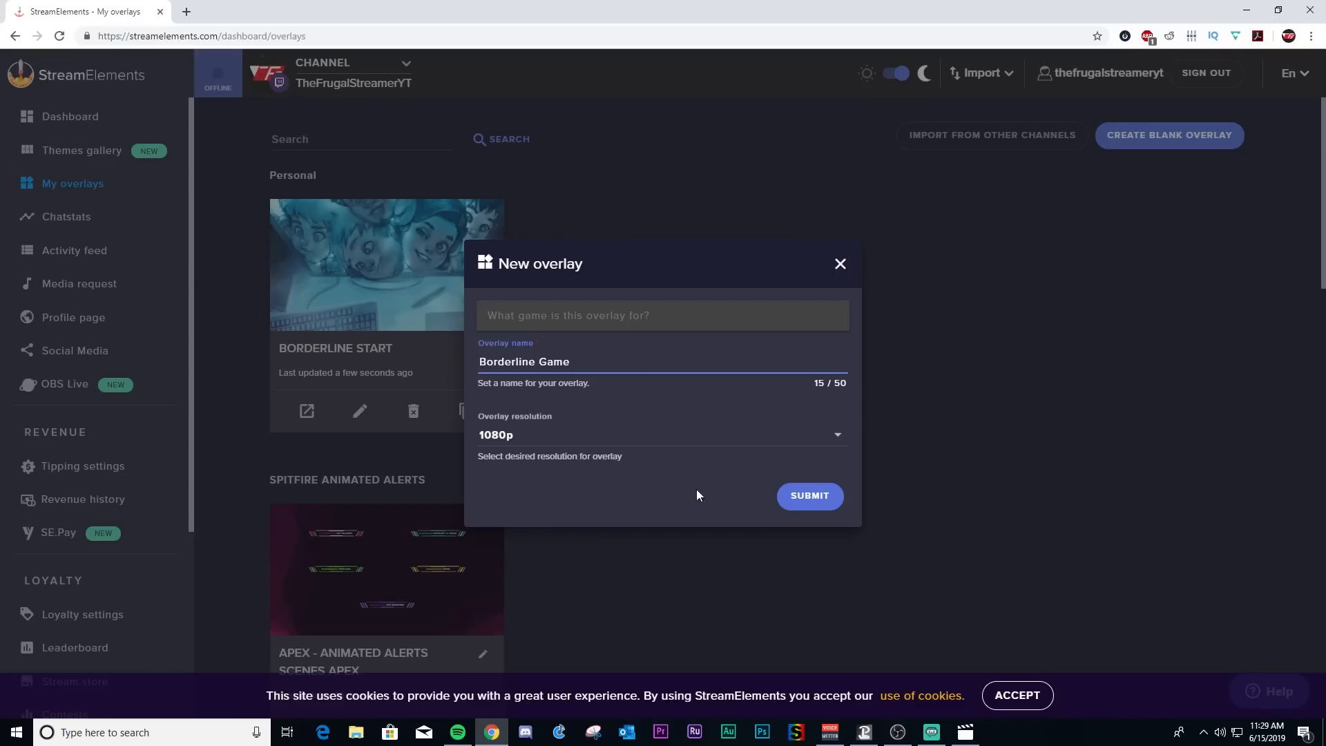
left_click(811, 498)
type("Scene")
left_click(801, 495)
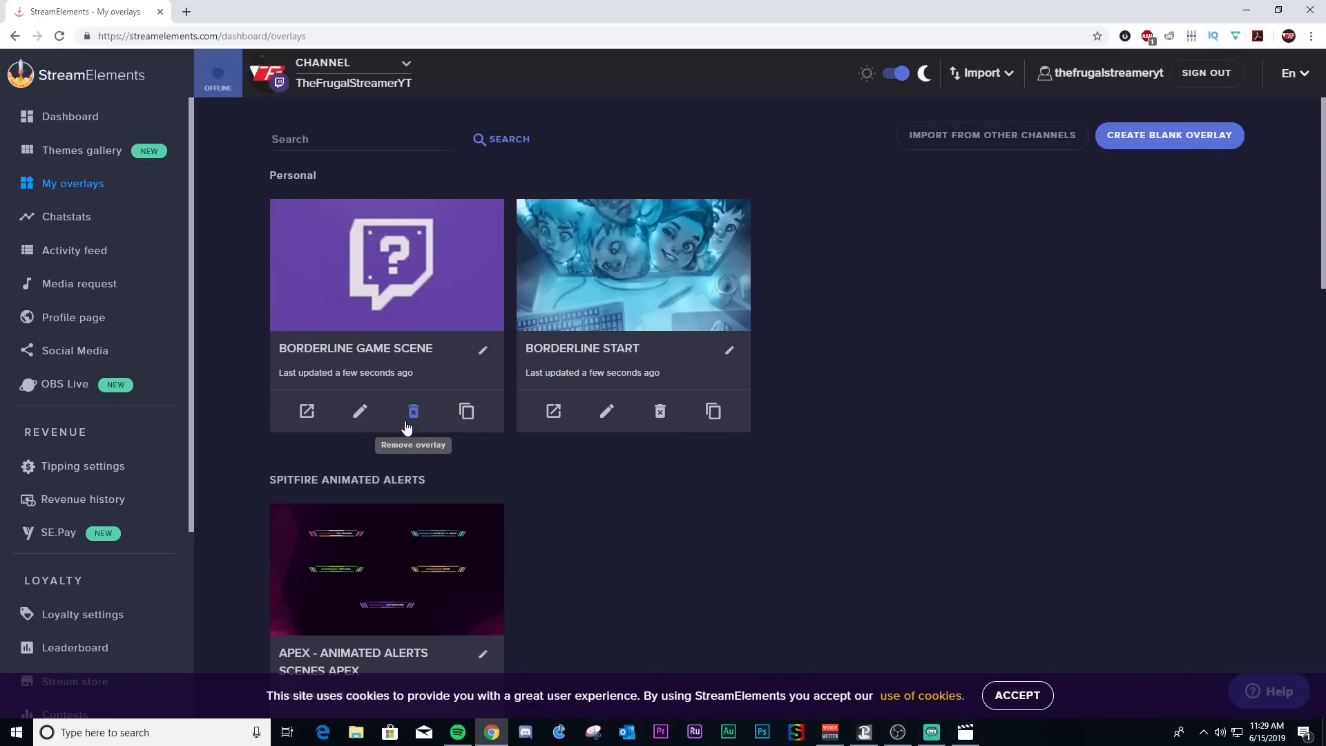
- Open the Borderline Game Scene overlay in the editor, insert a video widget and bring up its video library
left_click(364, 417)
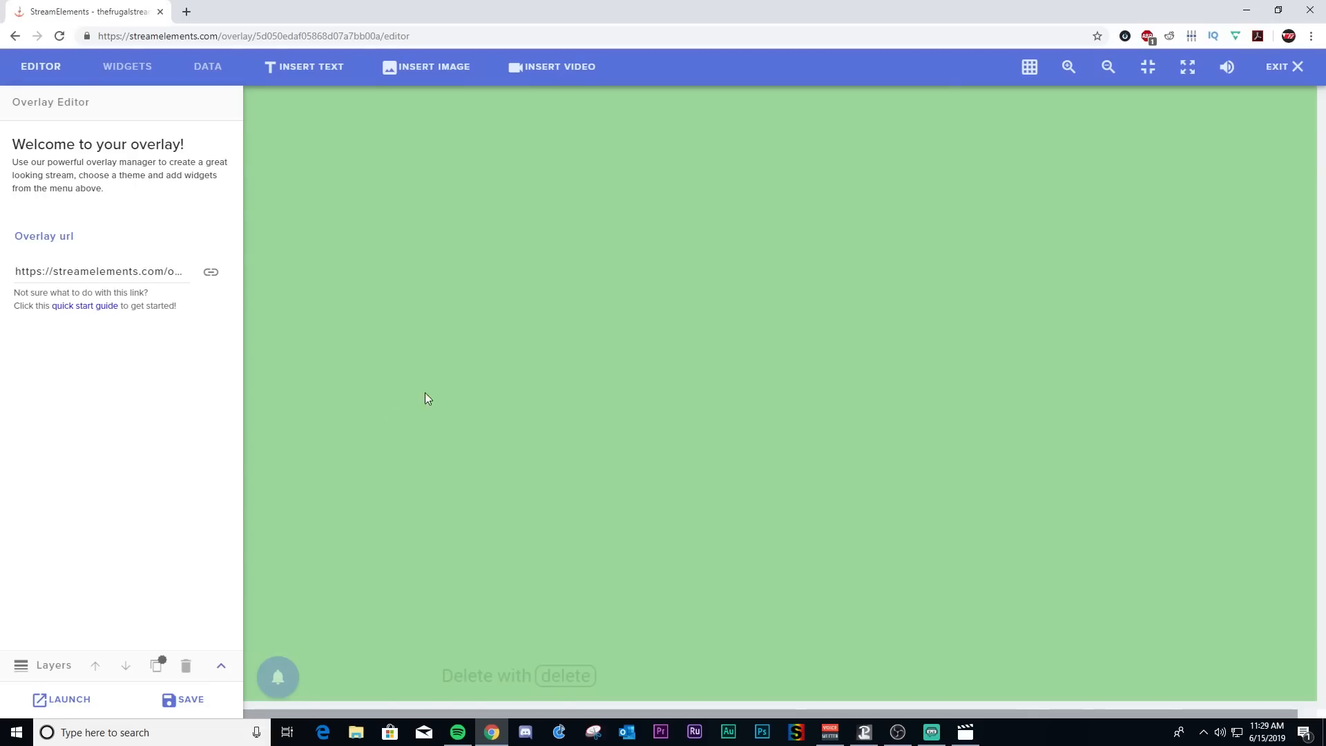
left_click(561, 70)
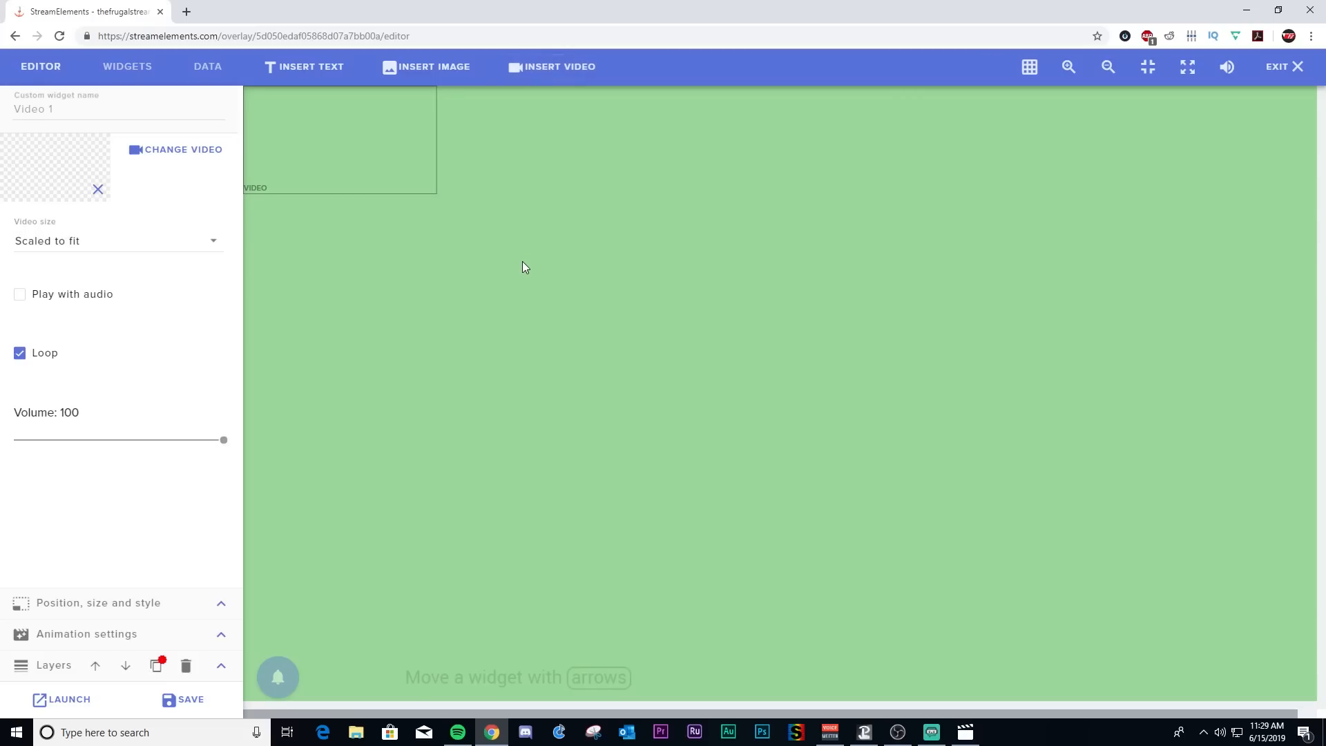
left_click(189, 149)
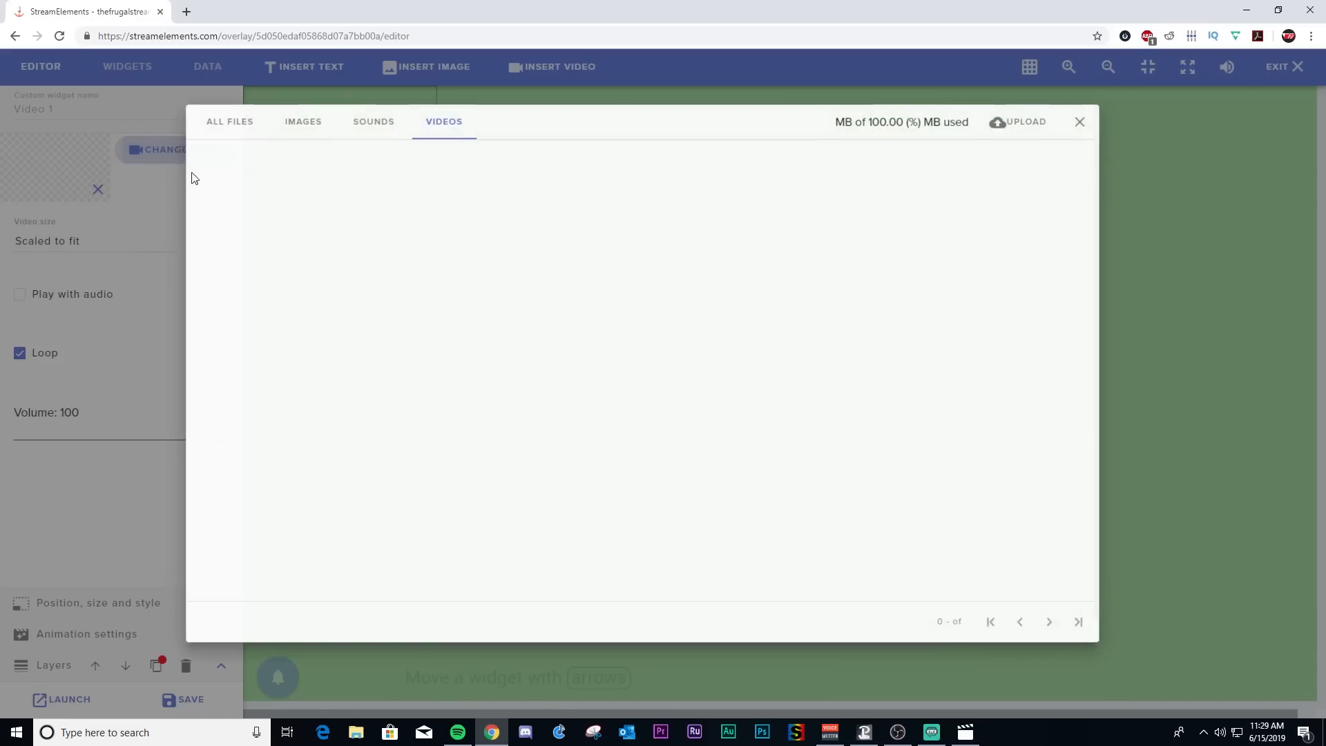
- Upload the SceneBackground video from the Borderline RedBlue Scenes folder and assign it to the new video widget
left_click(1046, 123)
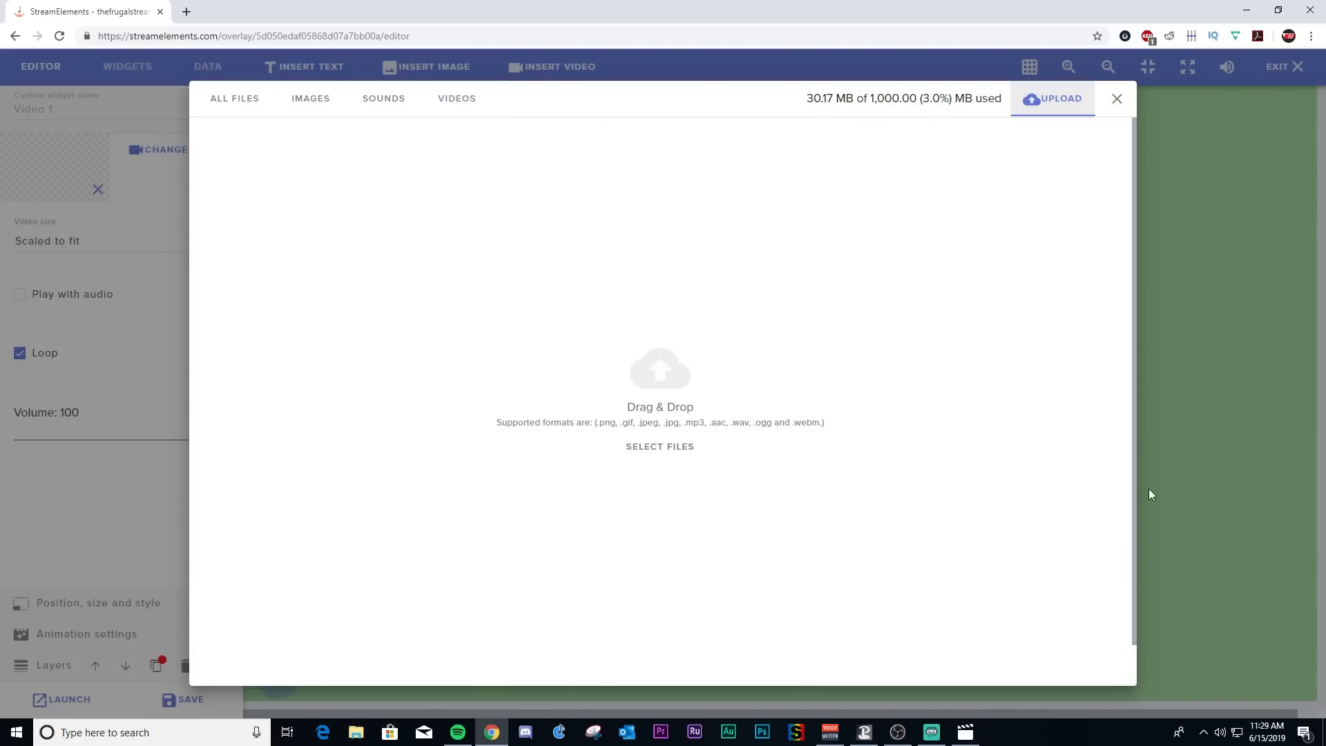
left_click(358, 735)
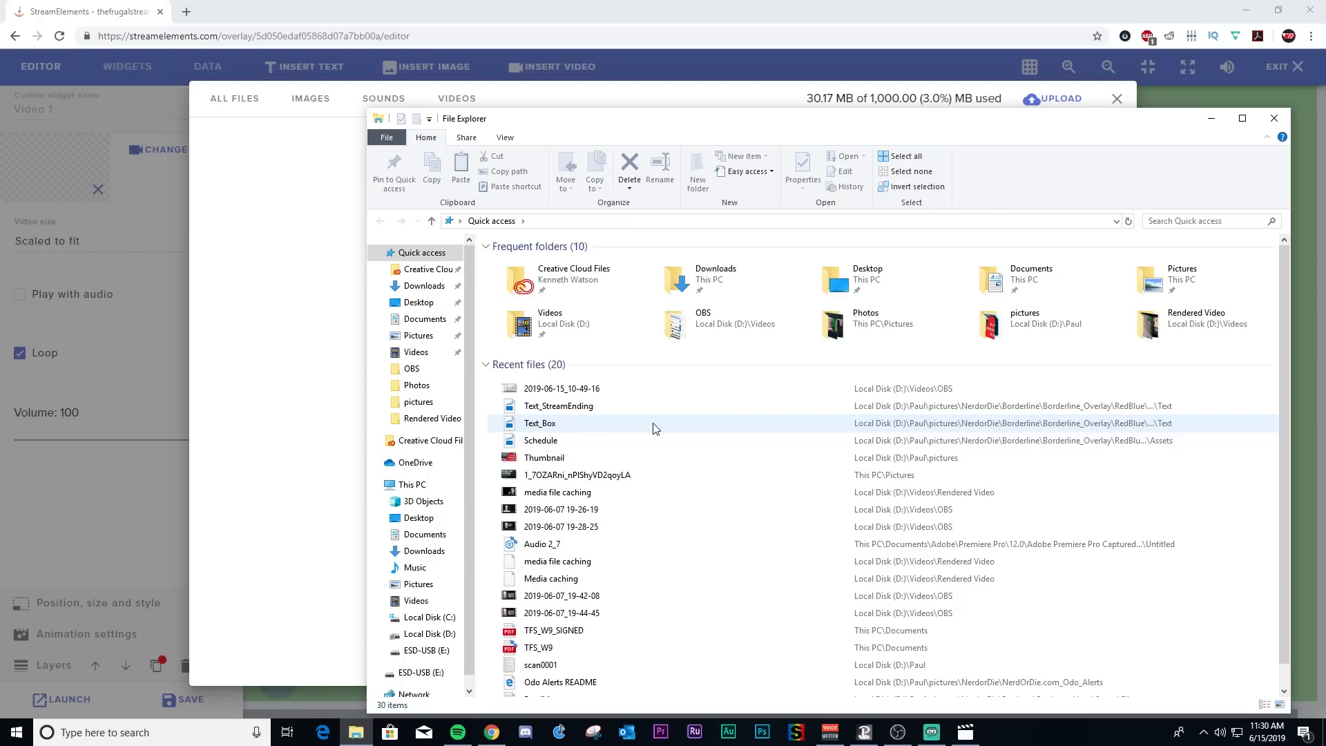
left_click(715, 438)
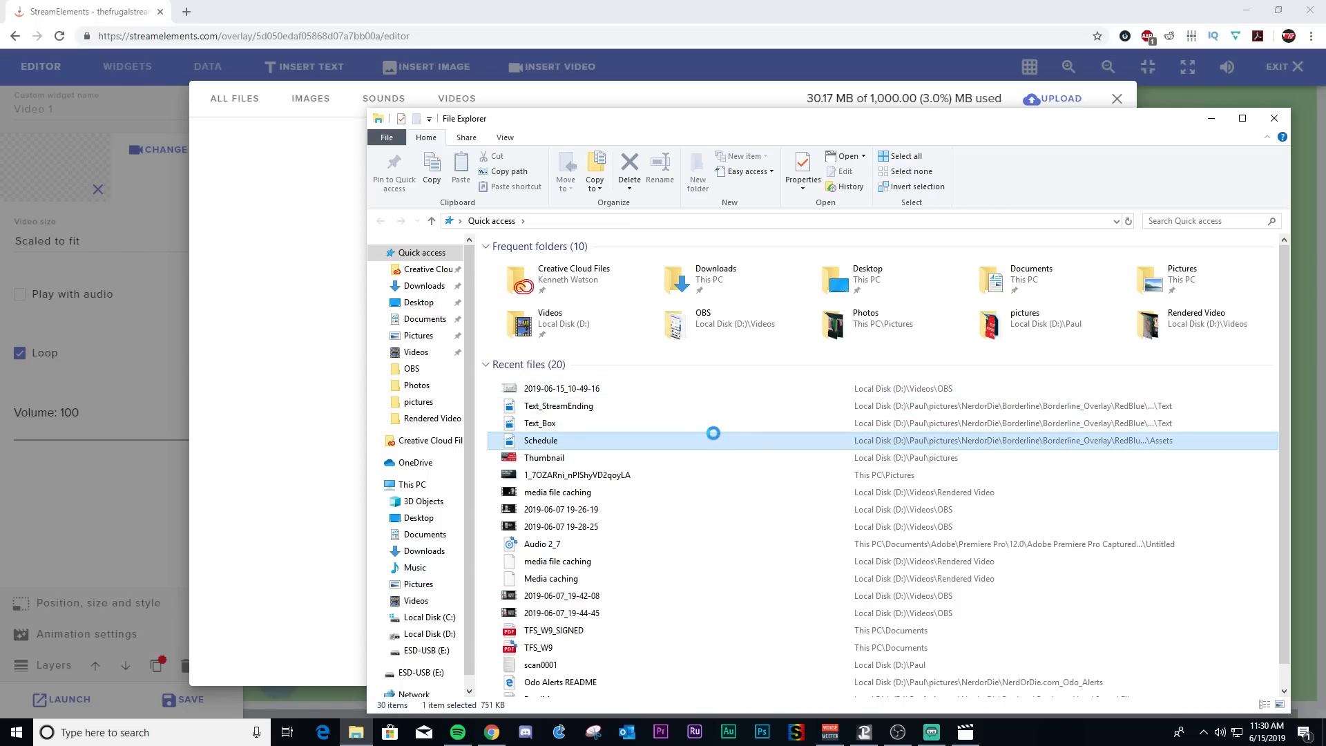
right_click(714, 435)
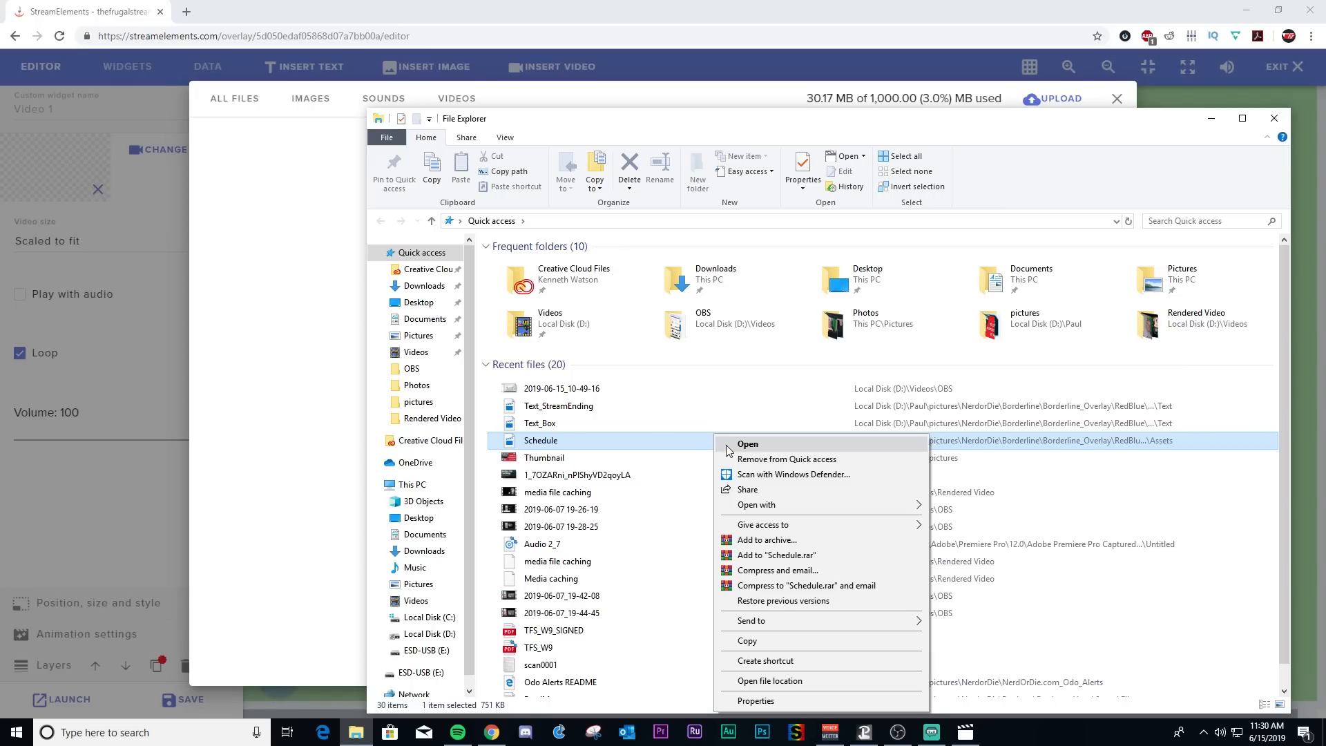
left_click(787, 682)
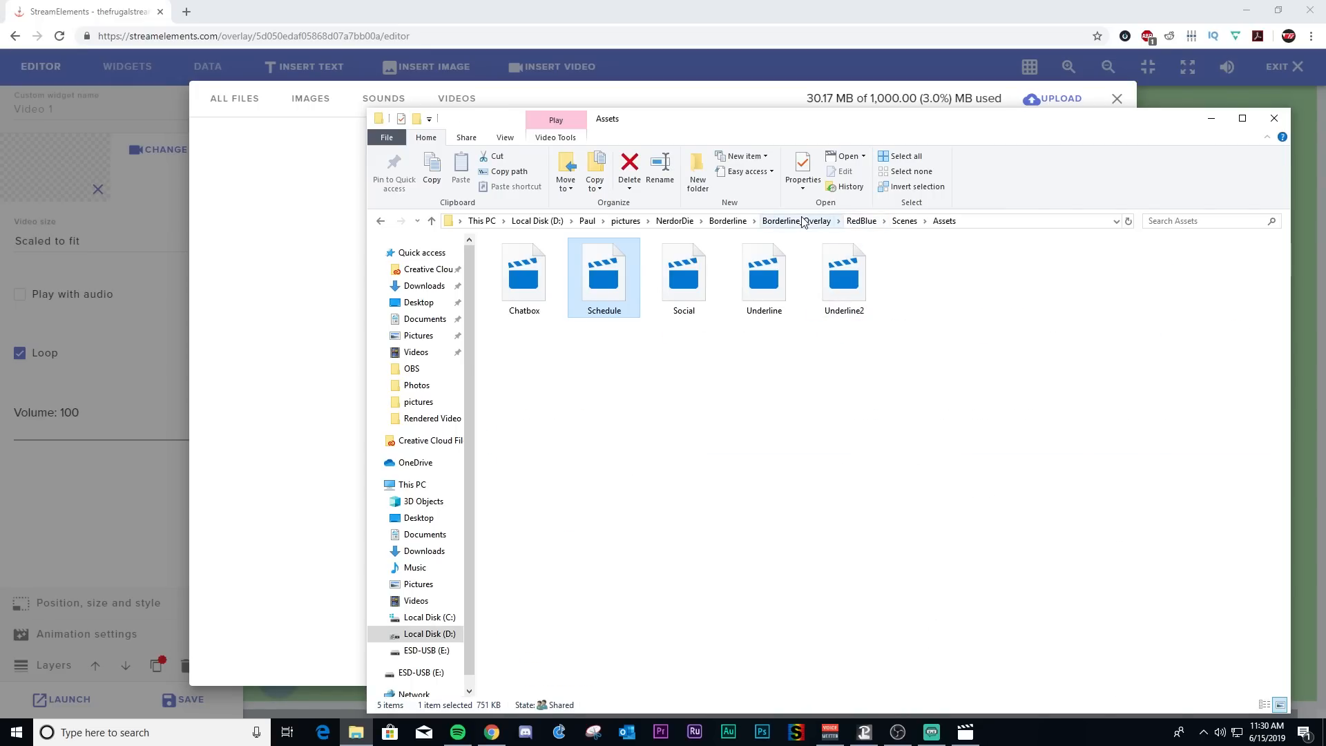
left_click(904, 221)
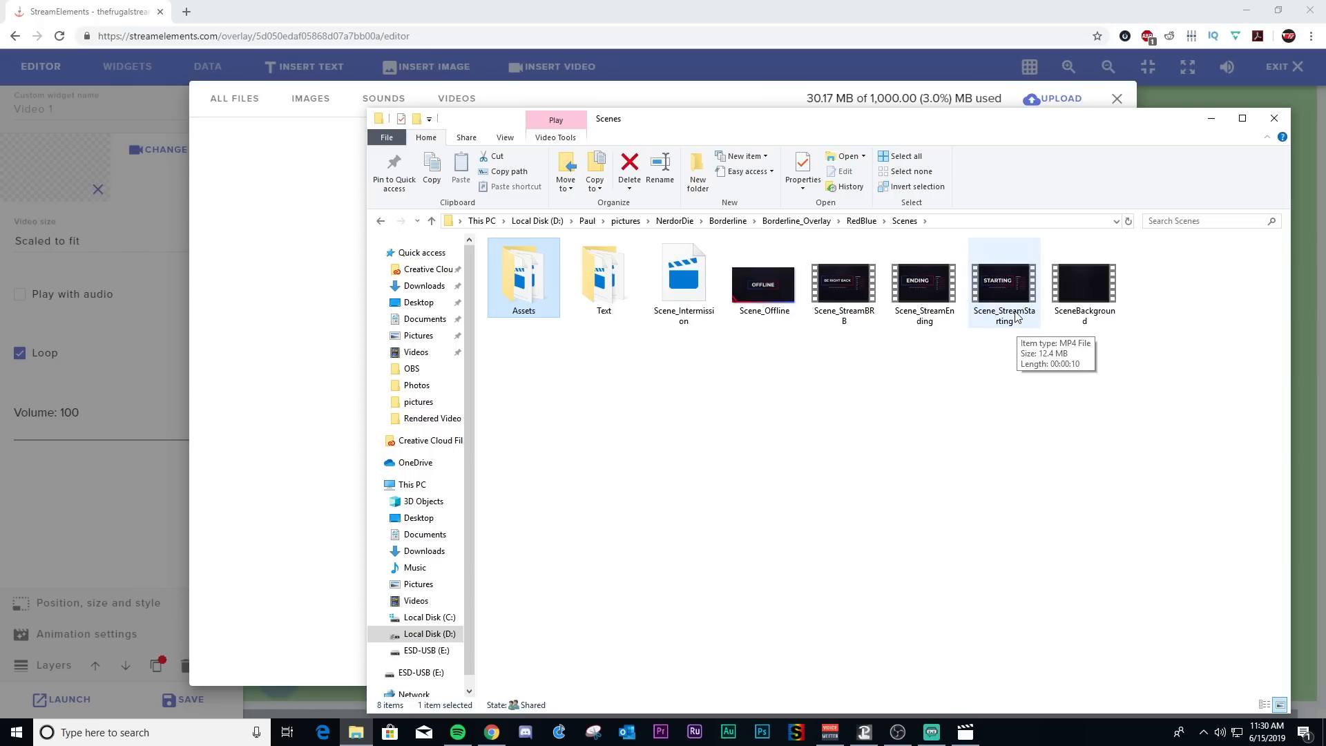
left_click(1090, 315)
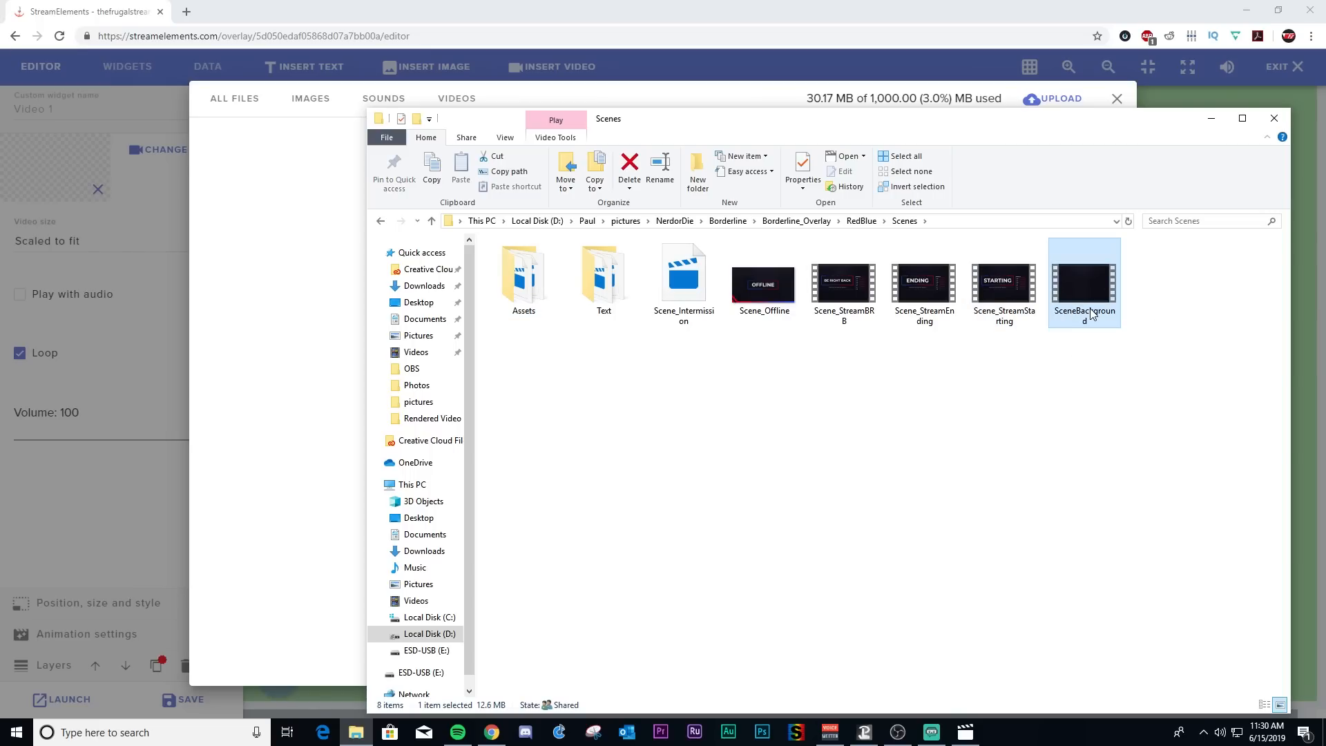
left_click_drag(1090, 316, 249, 347)
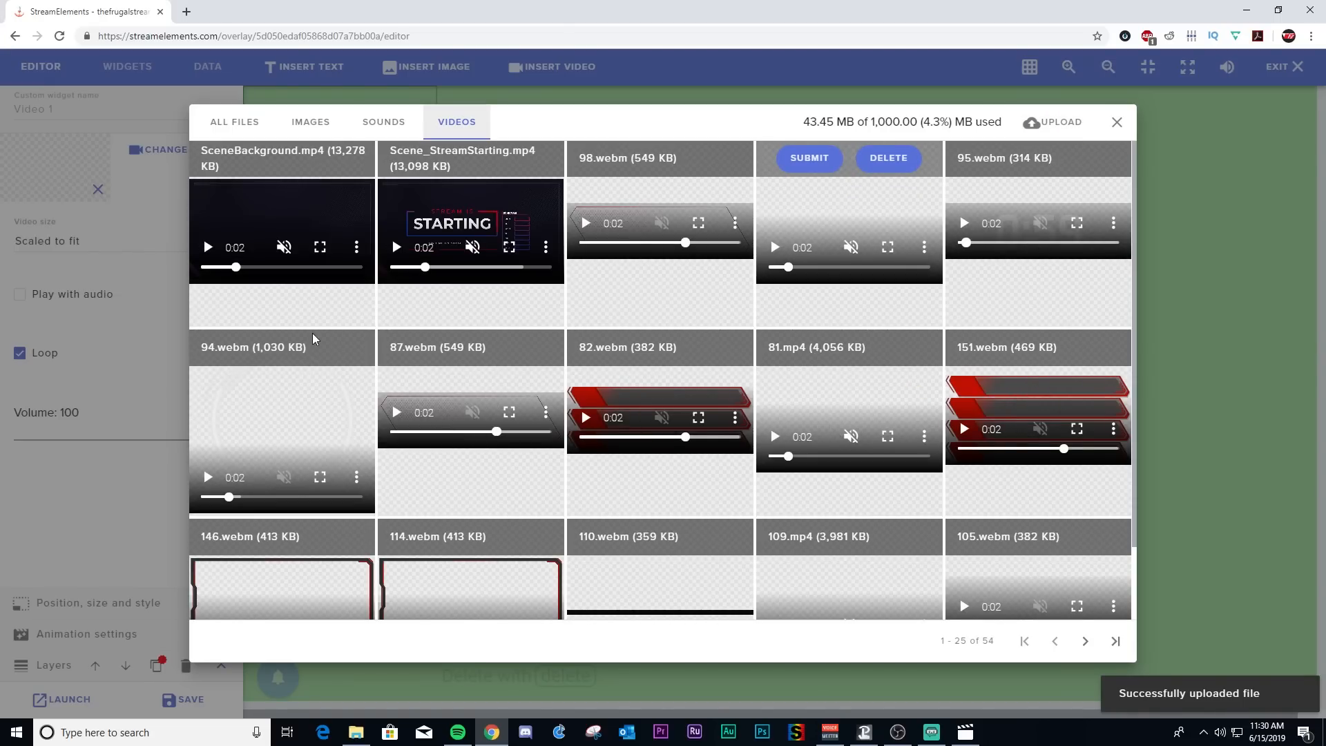
mouse_move(319, 323)
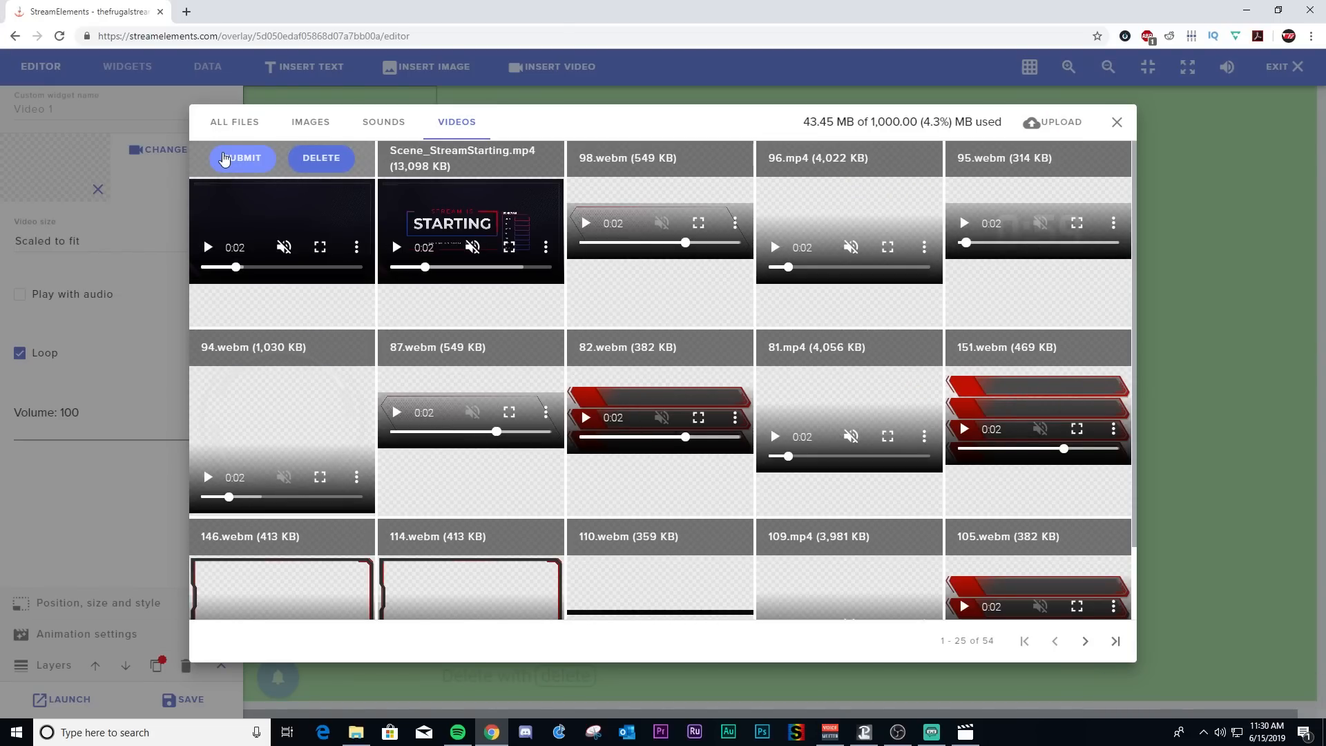
left_click(224, 159)
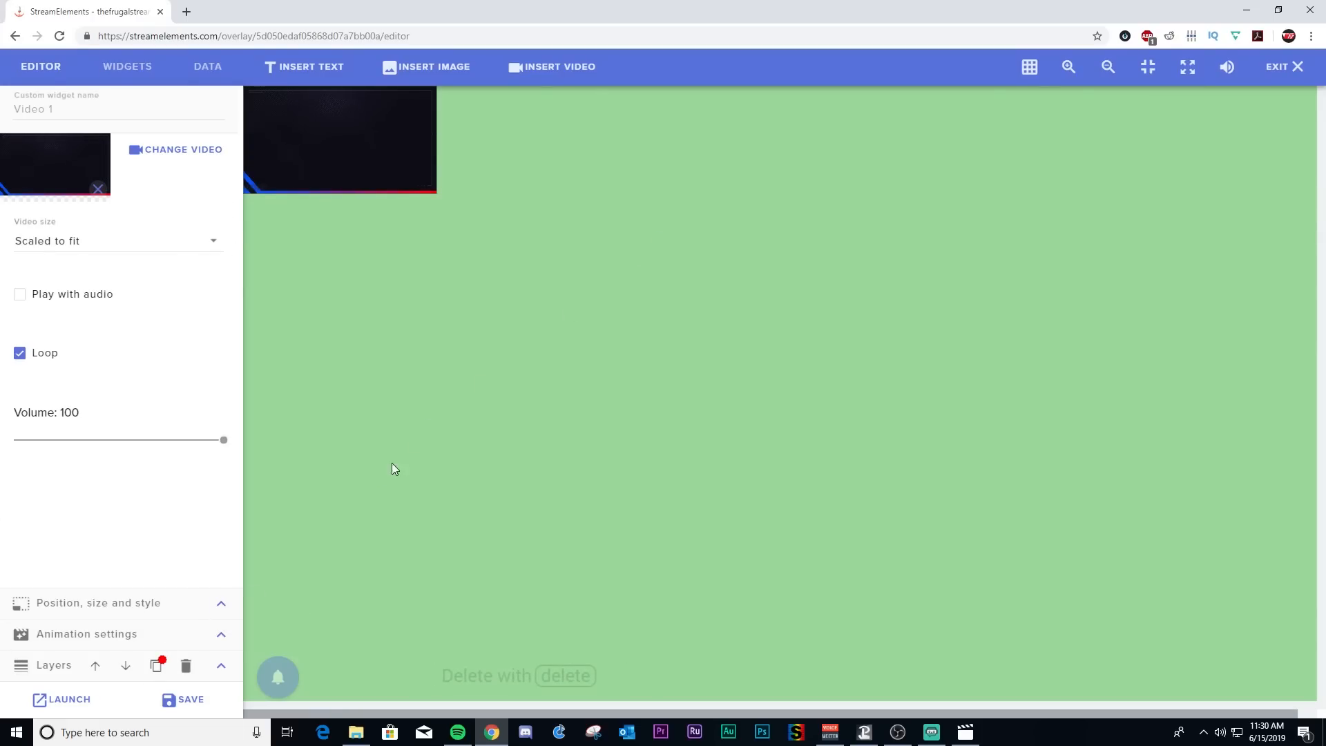
- Set the background video widget's size to 1920 px wide by 1080 px high so it fills the overlay
left_click(220, 604)
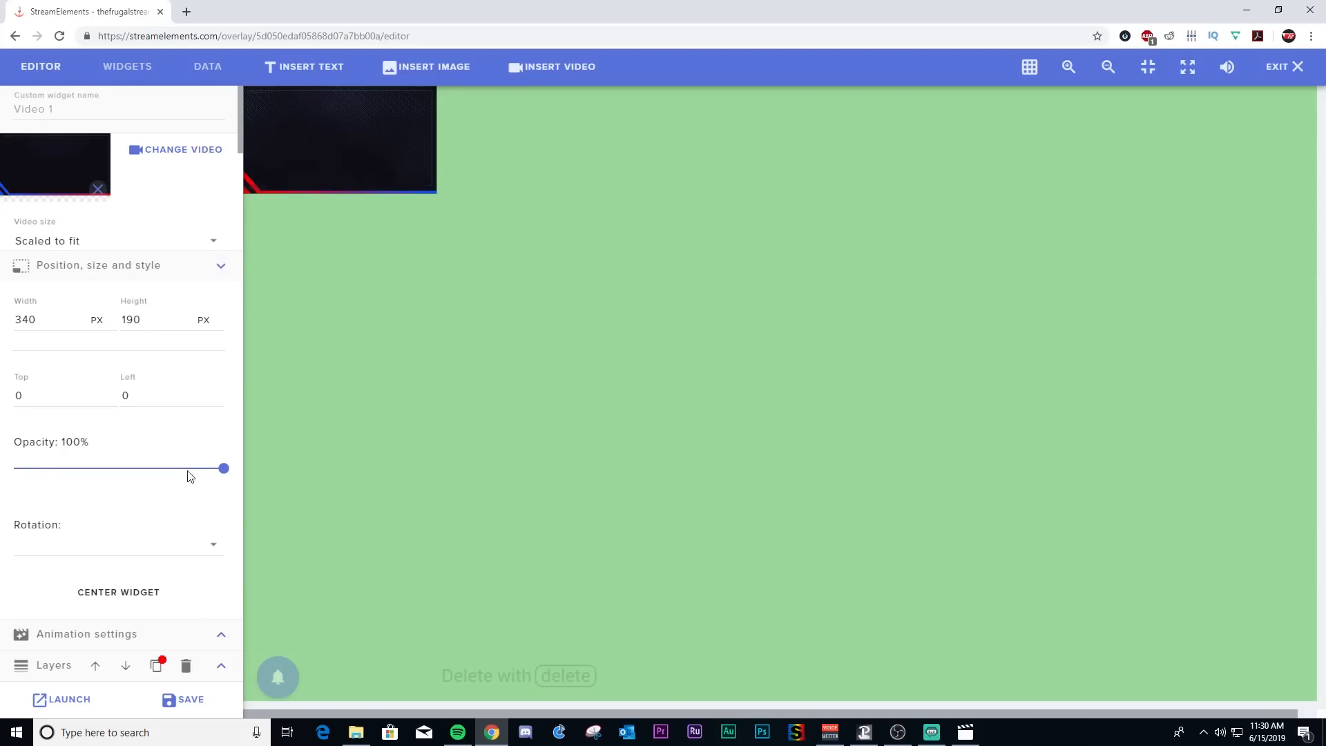
double_click(33, 321)
type("19")
type("20")
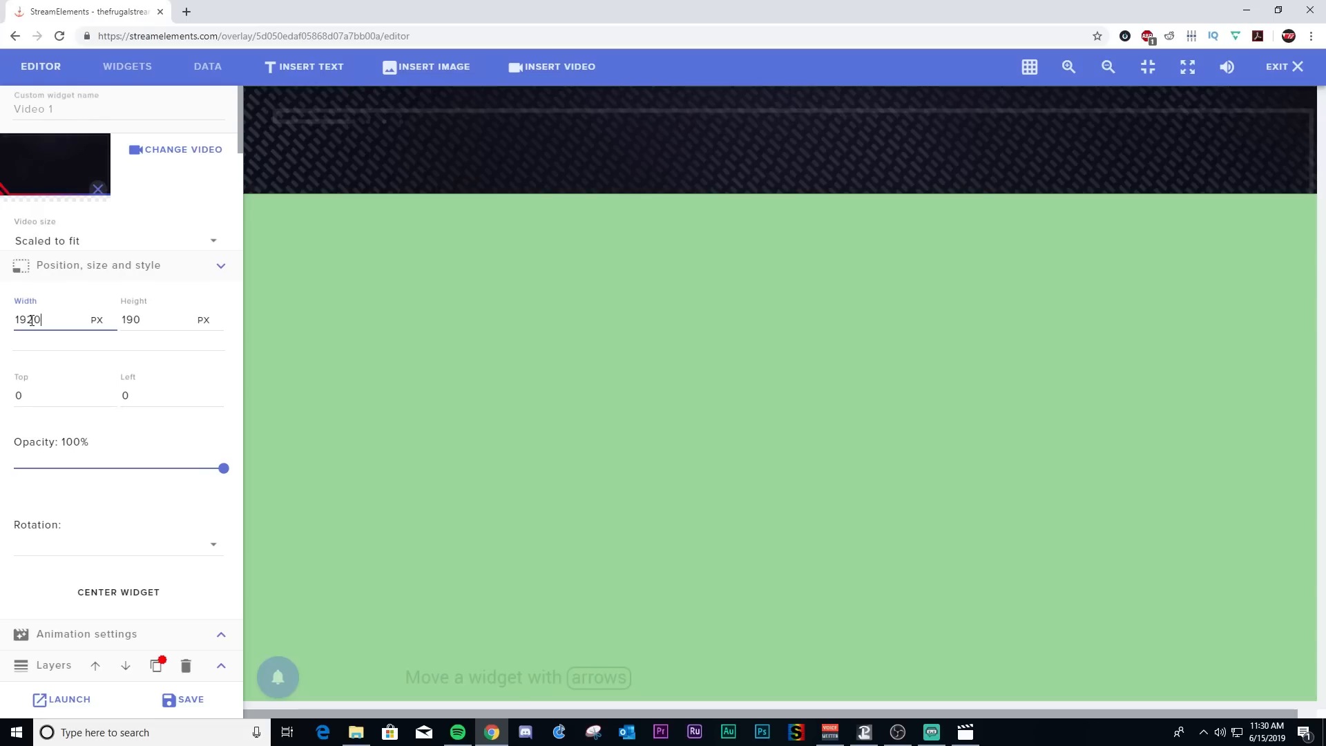
left_click(167, 317)
double_click(167, 317)
type("10")
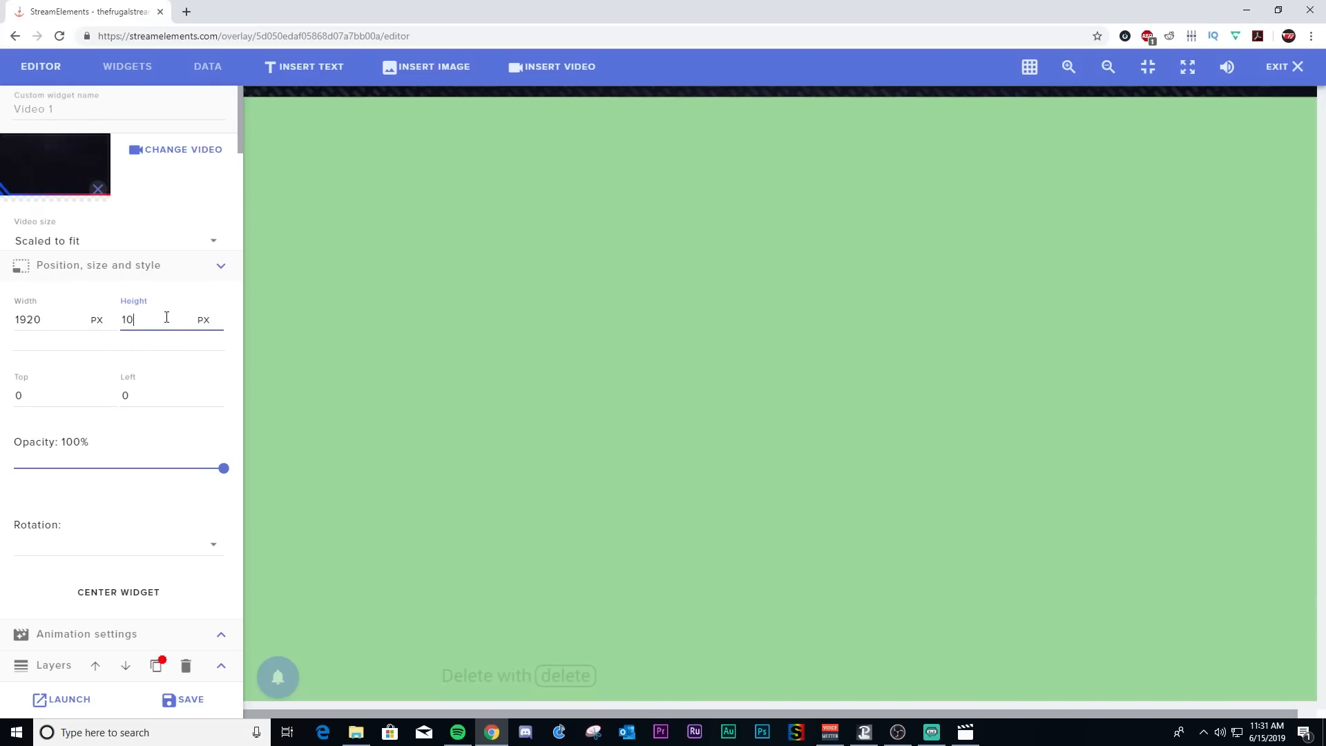
type("80")
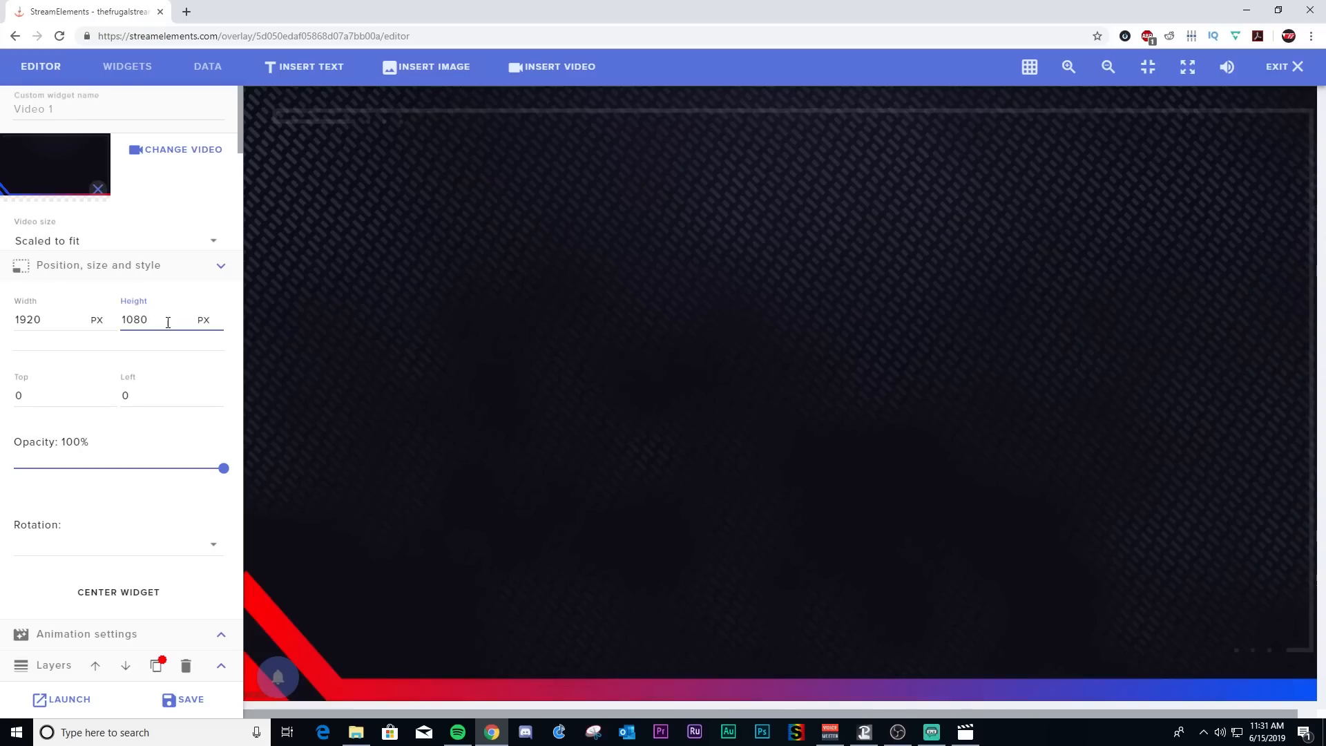
left_click(412, 414)
left_click(1154, 70)
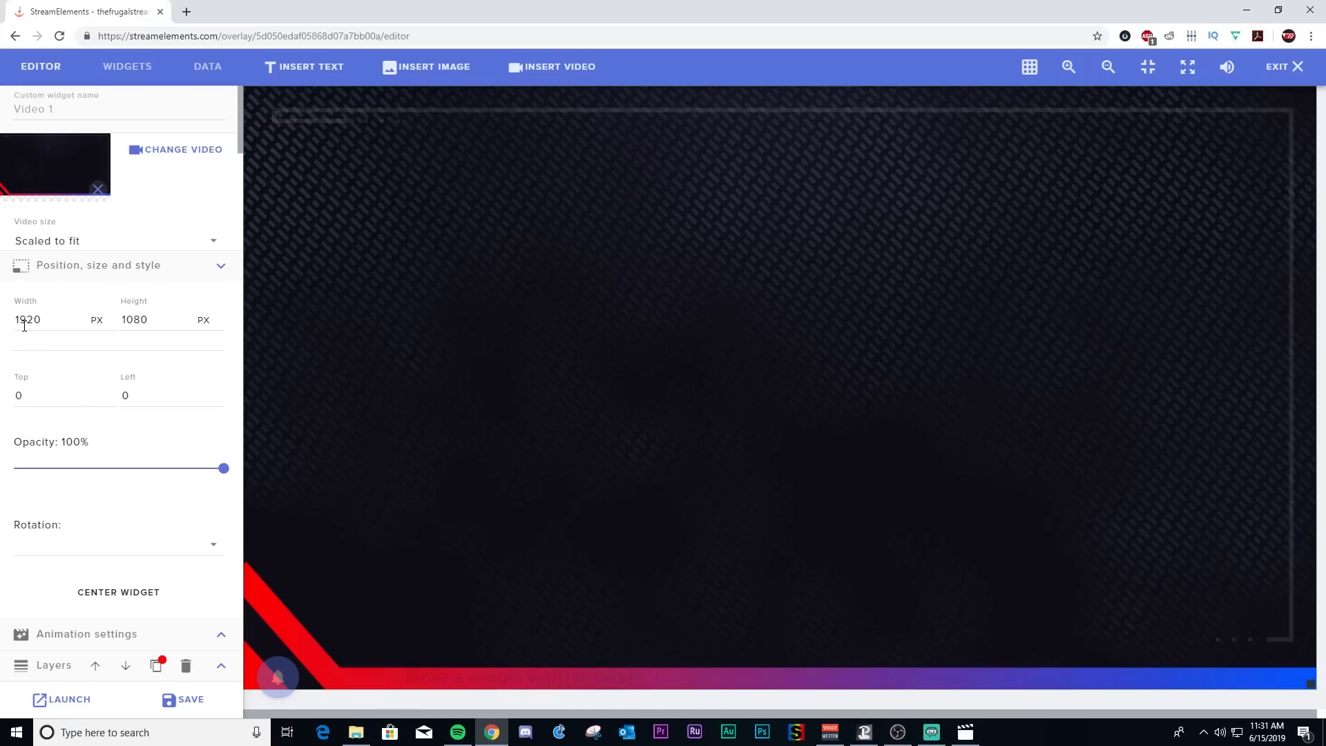
- Name the video widget "Background" and save the overlay
left_click(89, 111)
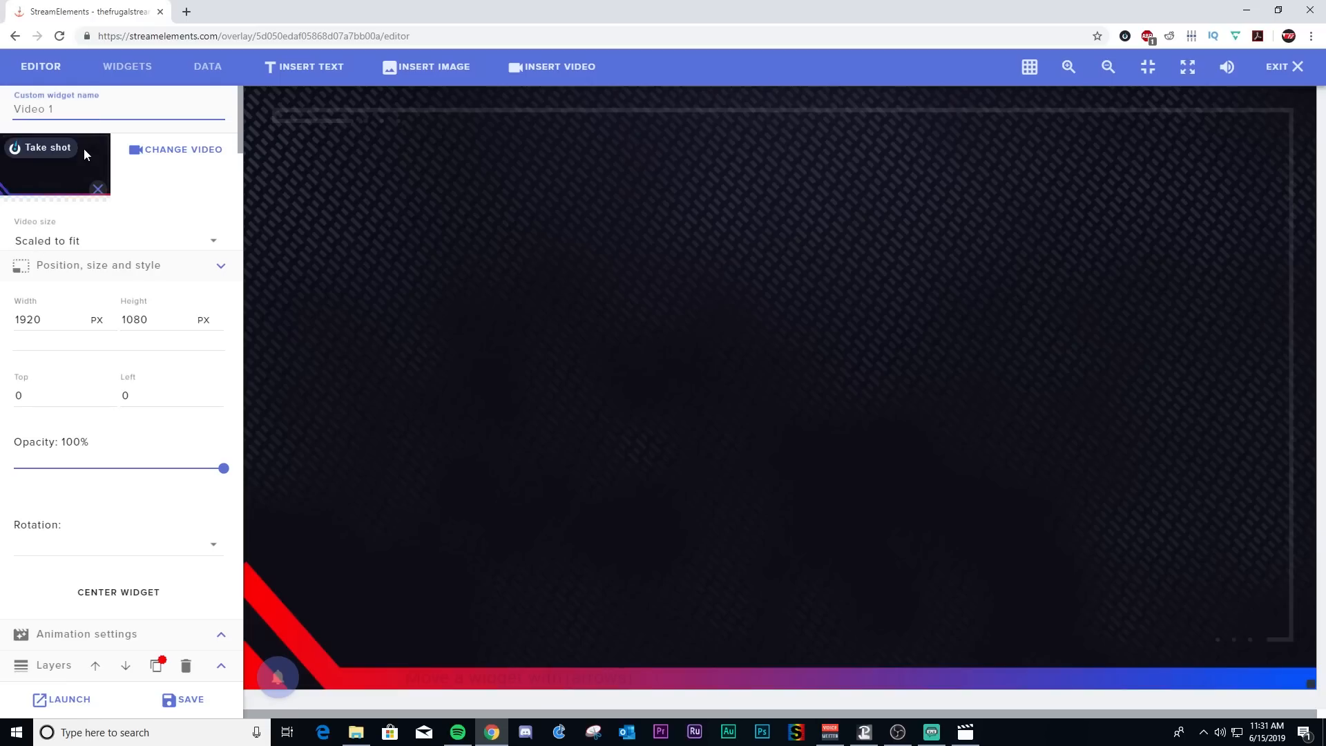
type("Background")
left_click(178, 699)
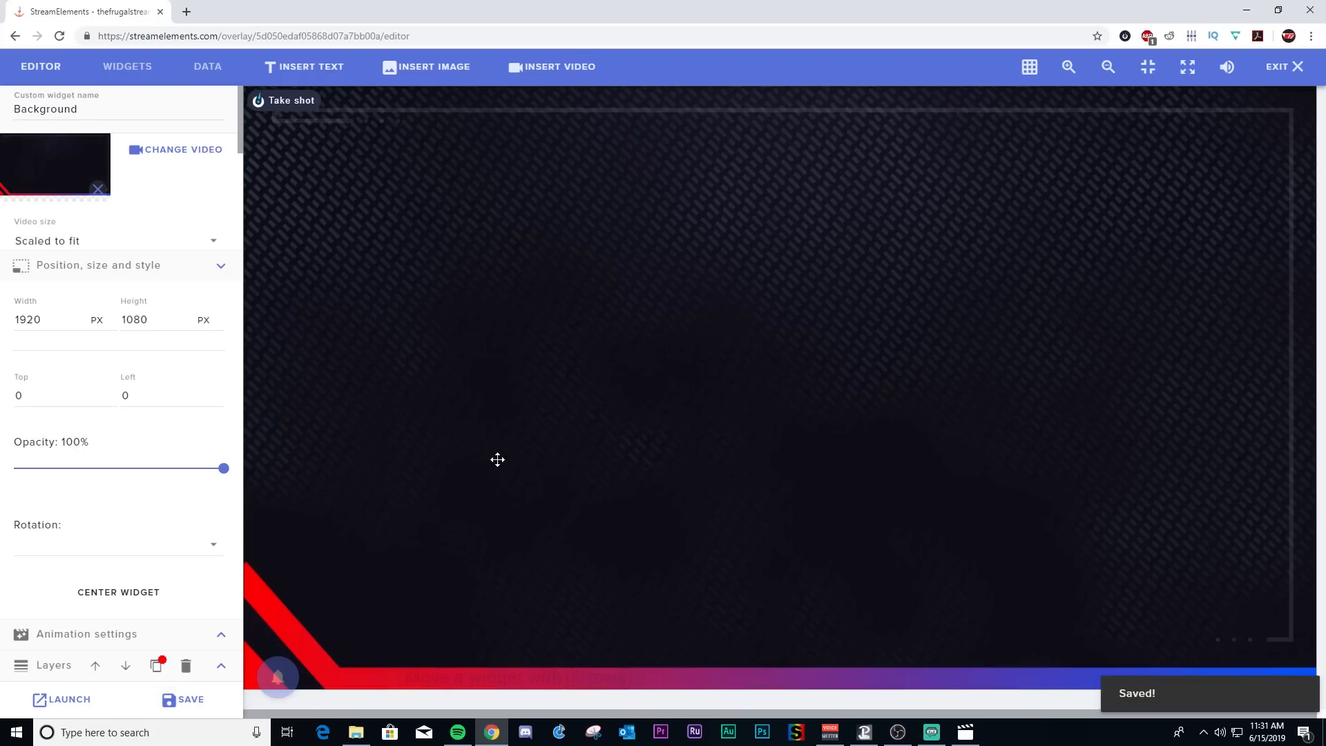
- Look through the overlay editor's event emulation options, from emote events through to the Other category
mouse_move(276, 680)
mouse_move(280, 641)
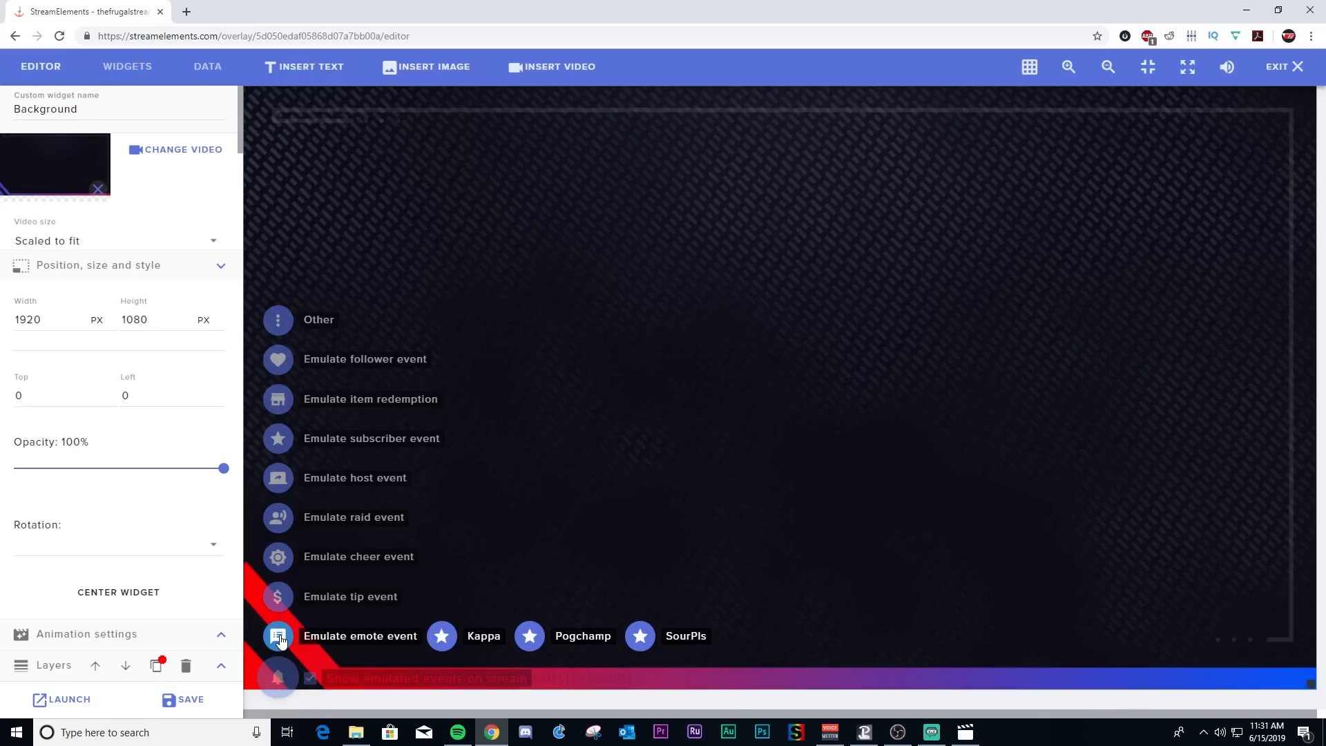
mouse_move(276, 323)
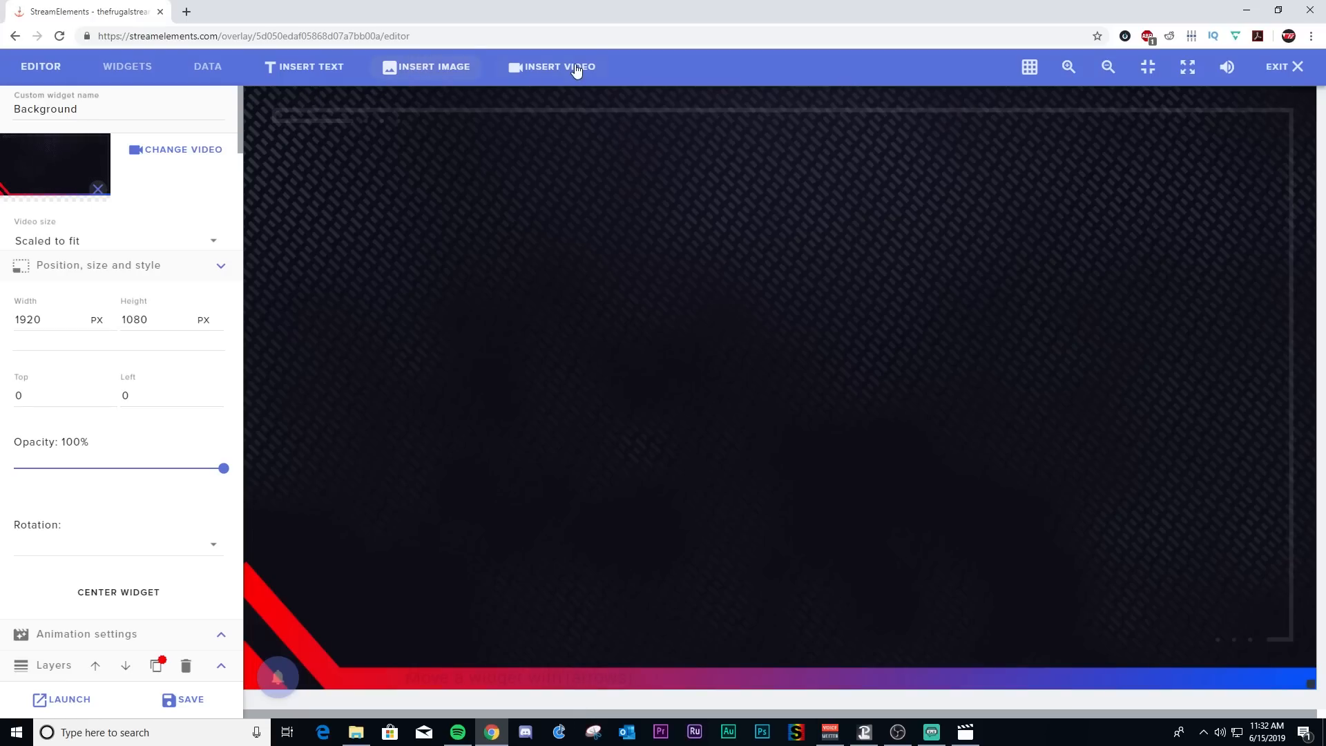
- Insert a new video widget, upload the Webcam_16-9 file from the Borderline RedBlue Webcams folder, and assign it to the widget
left_click(576, 67)
left_click(128, 158)
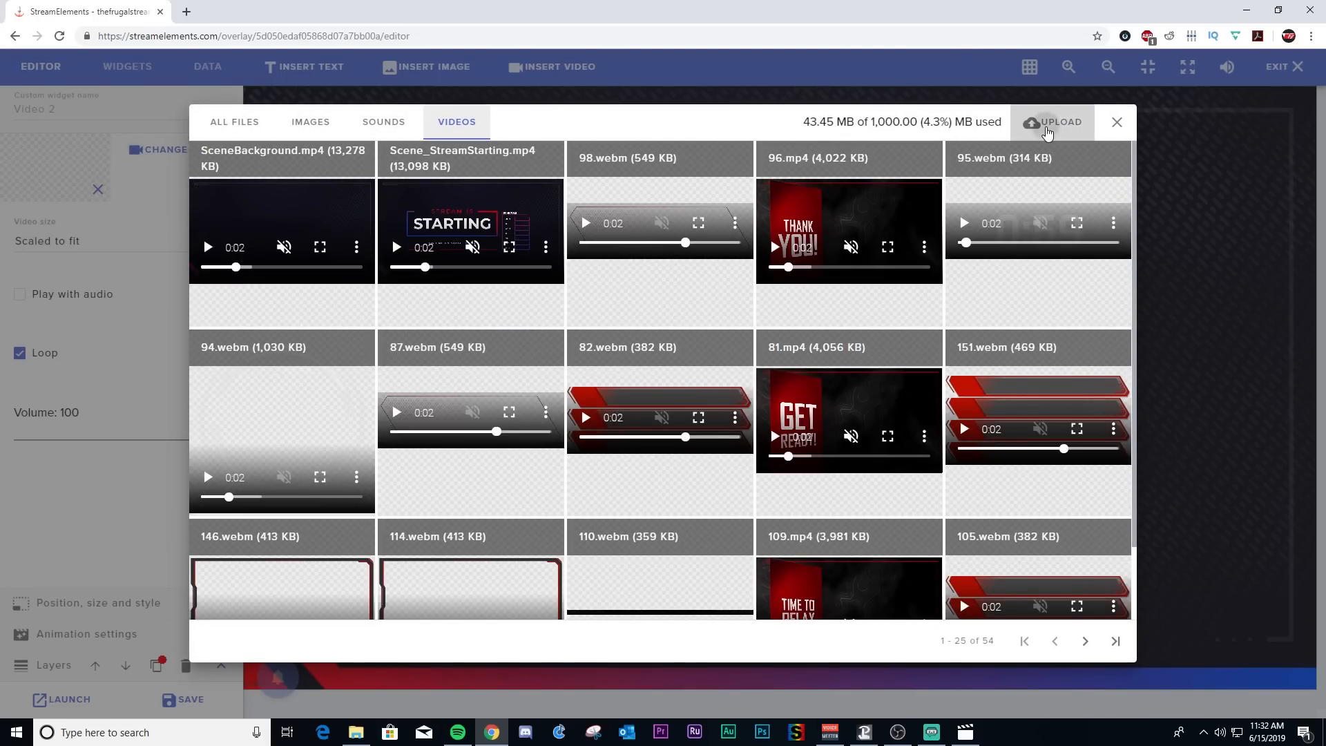
left_click(1048, 127)
left_click(356, 732)
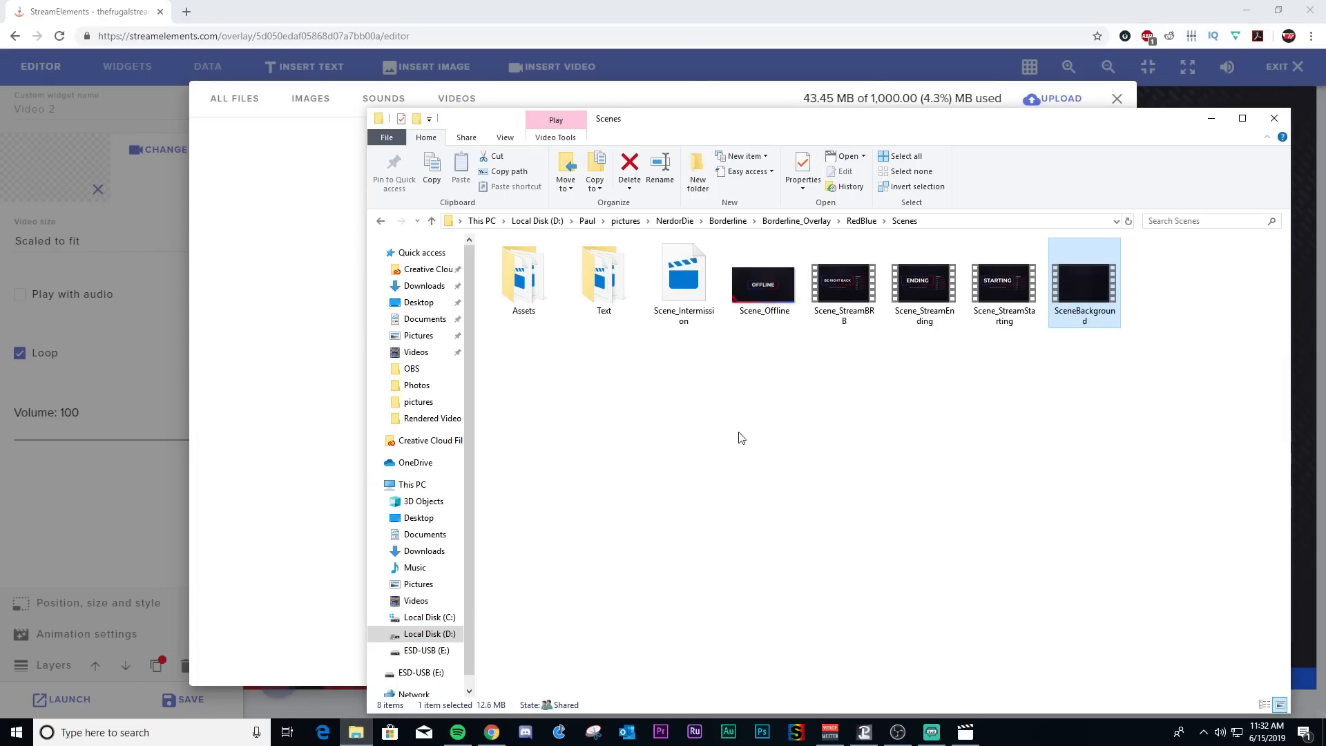
left_click(863, 222)
double_click(637, 335)
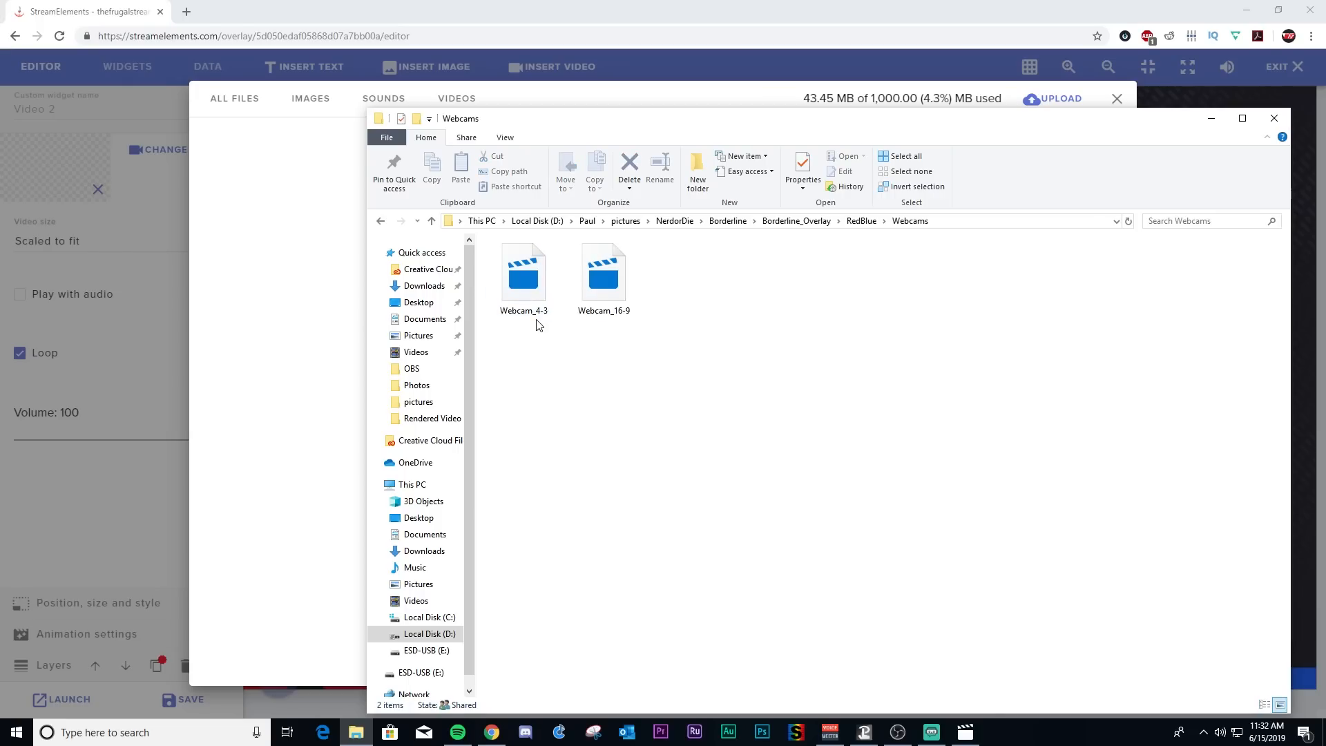
left_click_drag(607, 281, 301, 320)
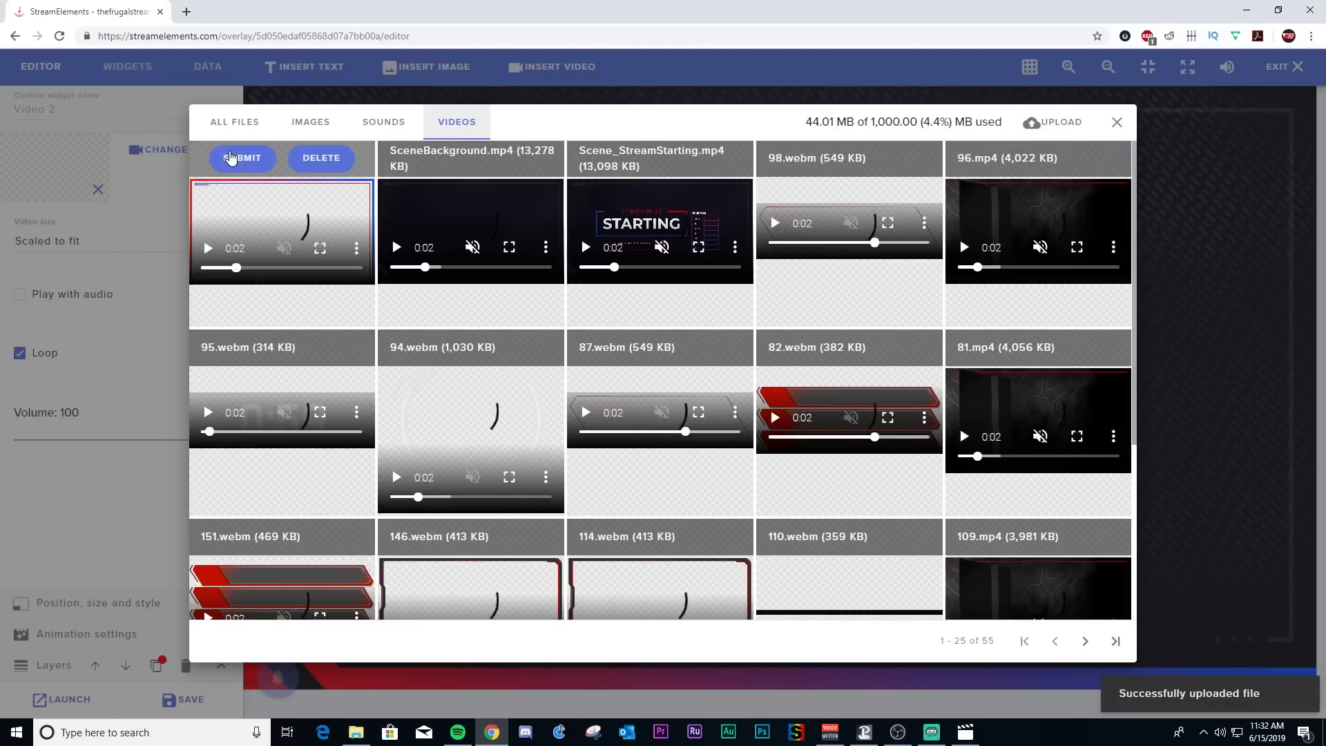
left_click(232, 158)
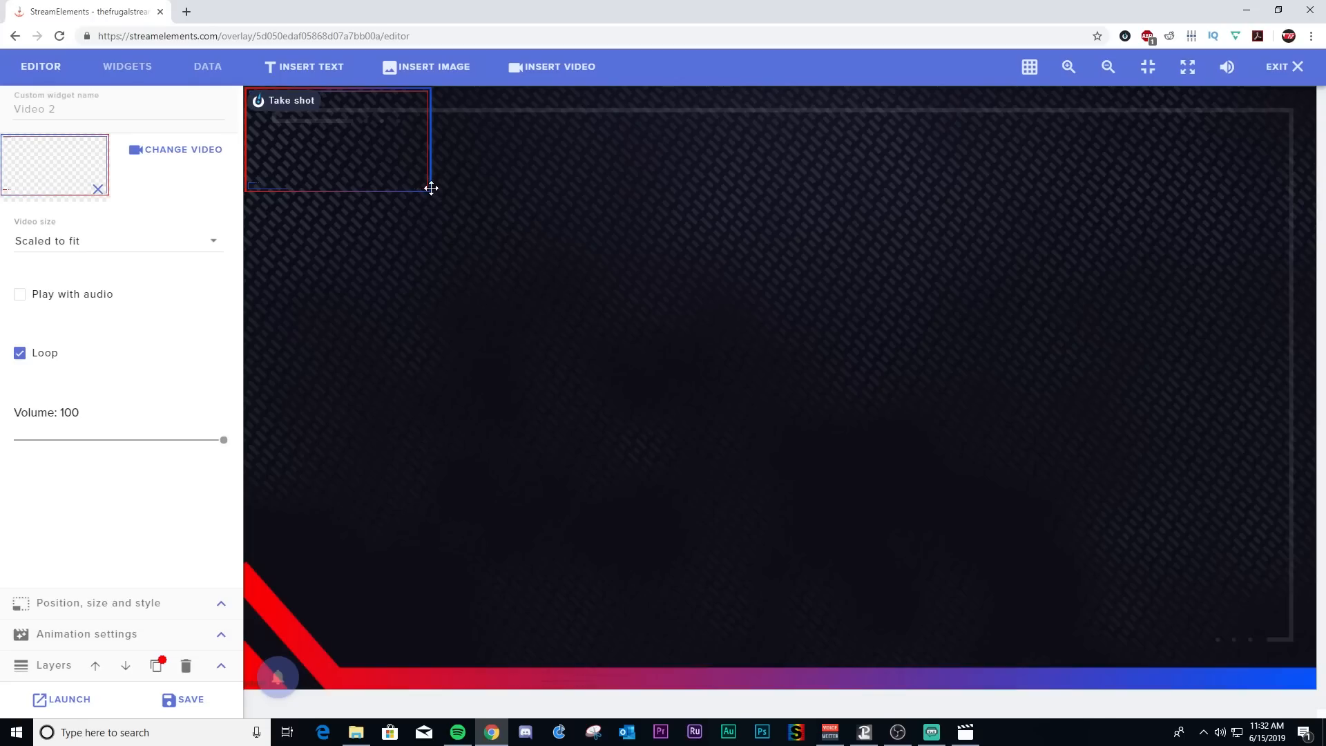
- Move the webcam frame to the right-hand side of the overlay and name its widget "Cam Frame"
left_click_drag(358, 159, 1191, 382)
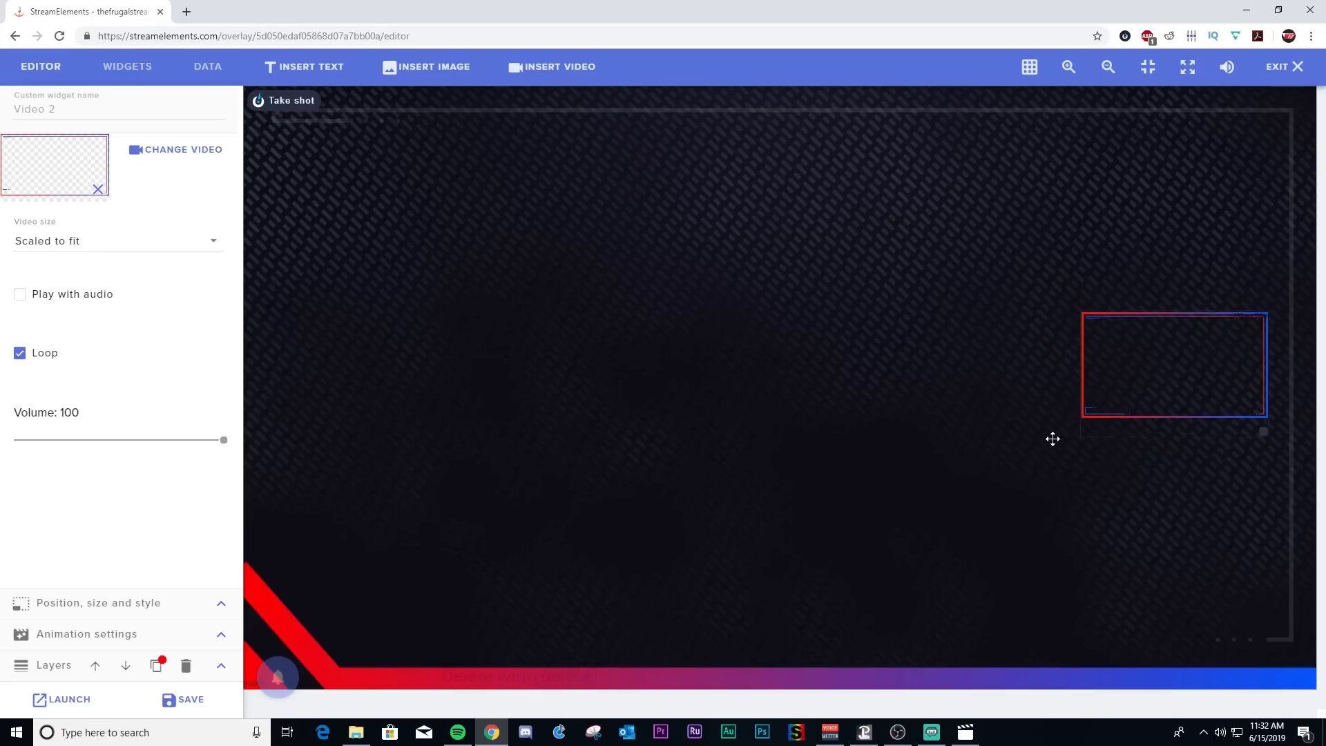
left_click(1057, 435)
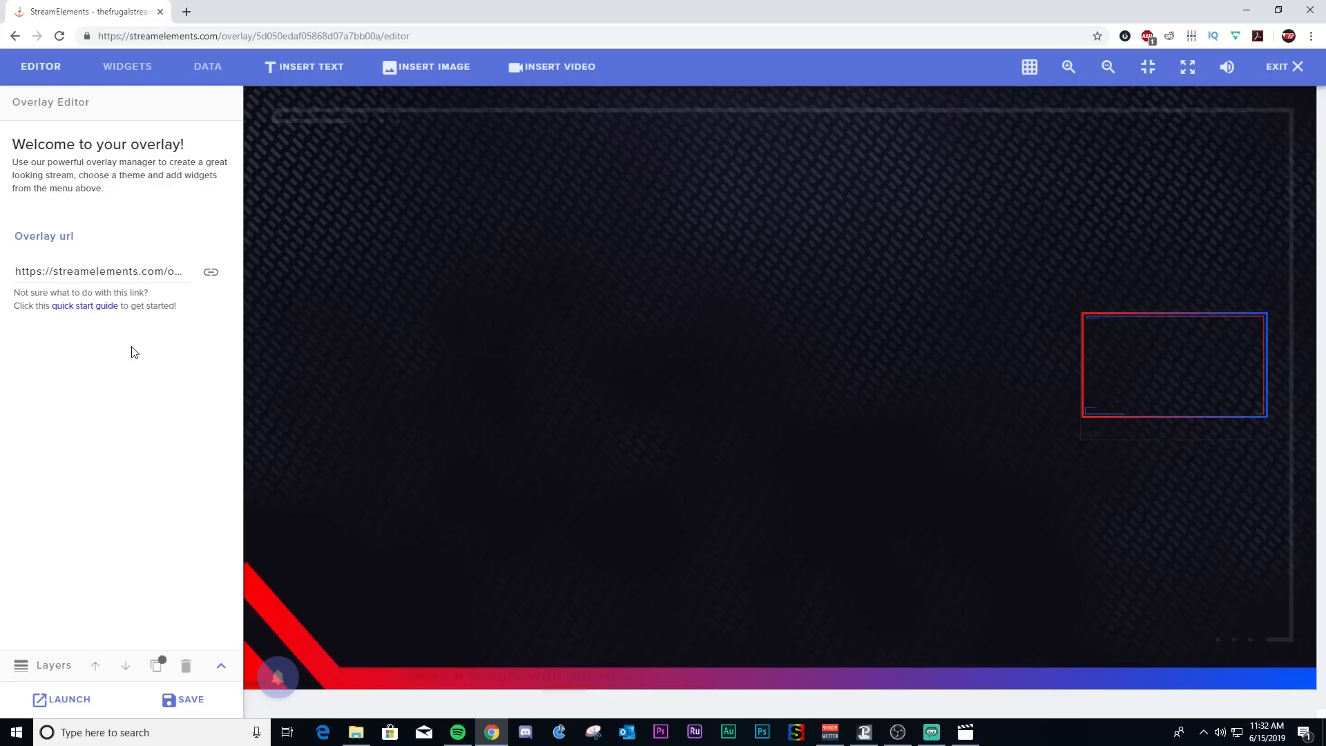
left_click(1085, 398)
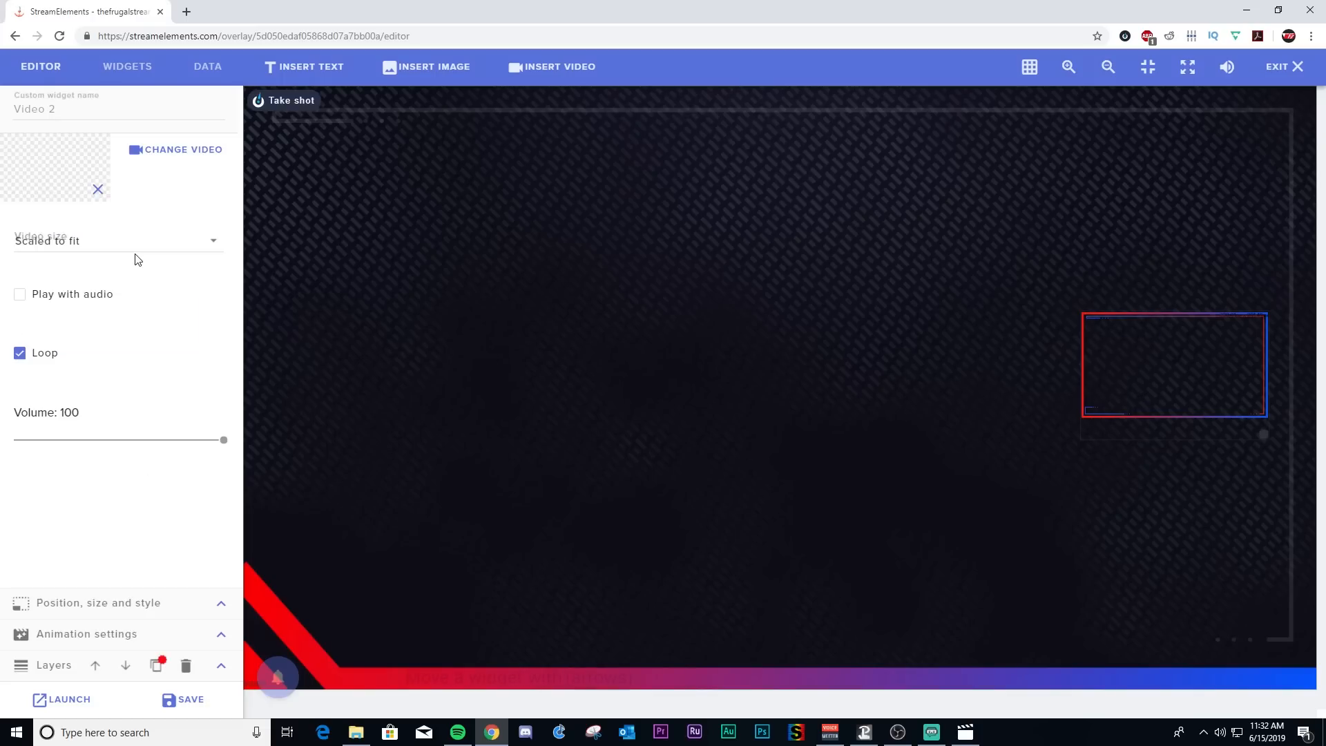
left_click(105, 112)
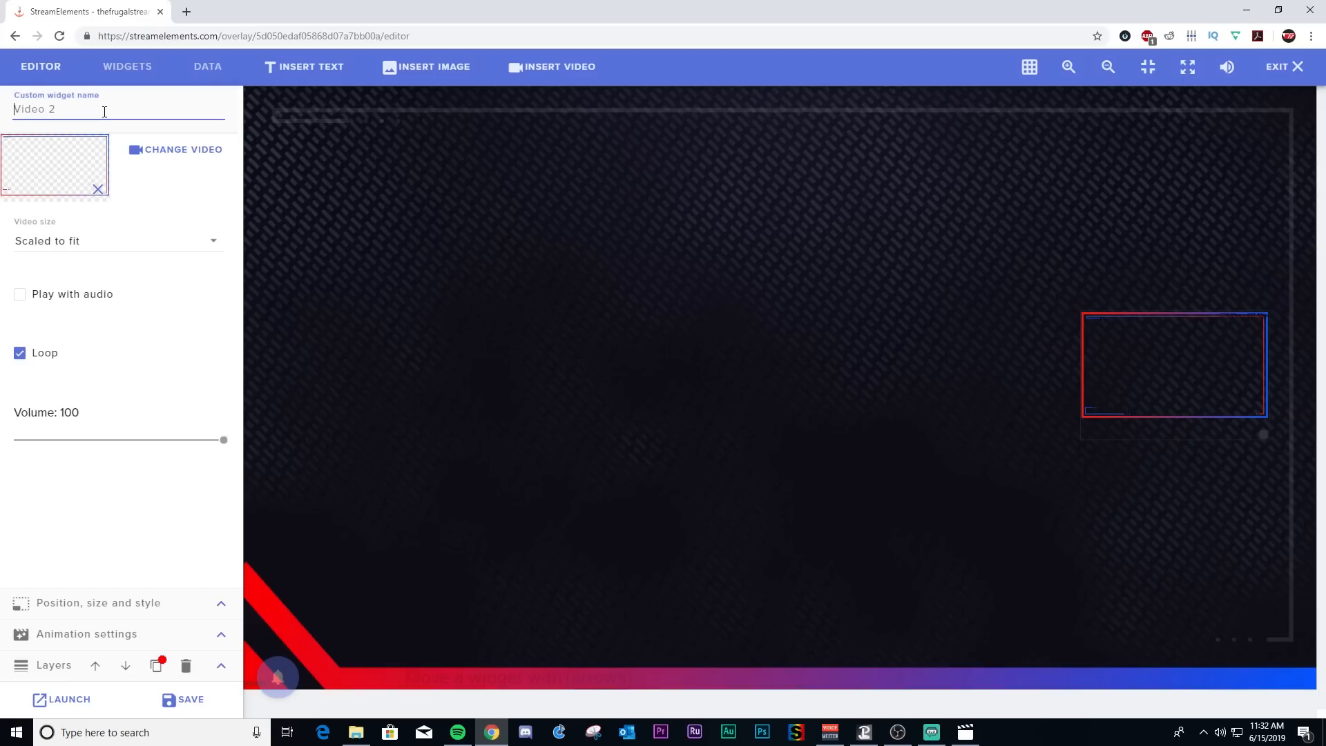
type("Cam Frame")
left_click(136, 610)
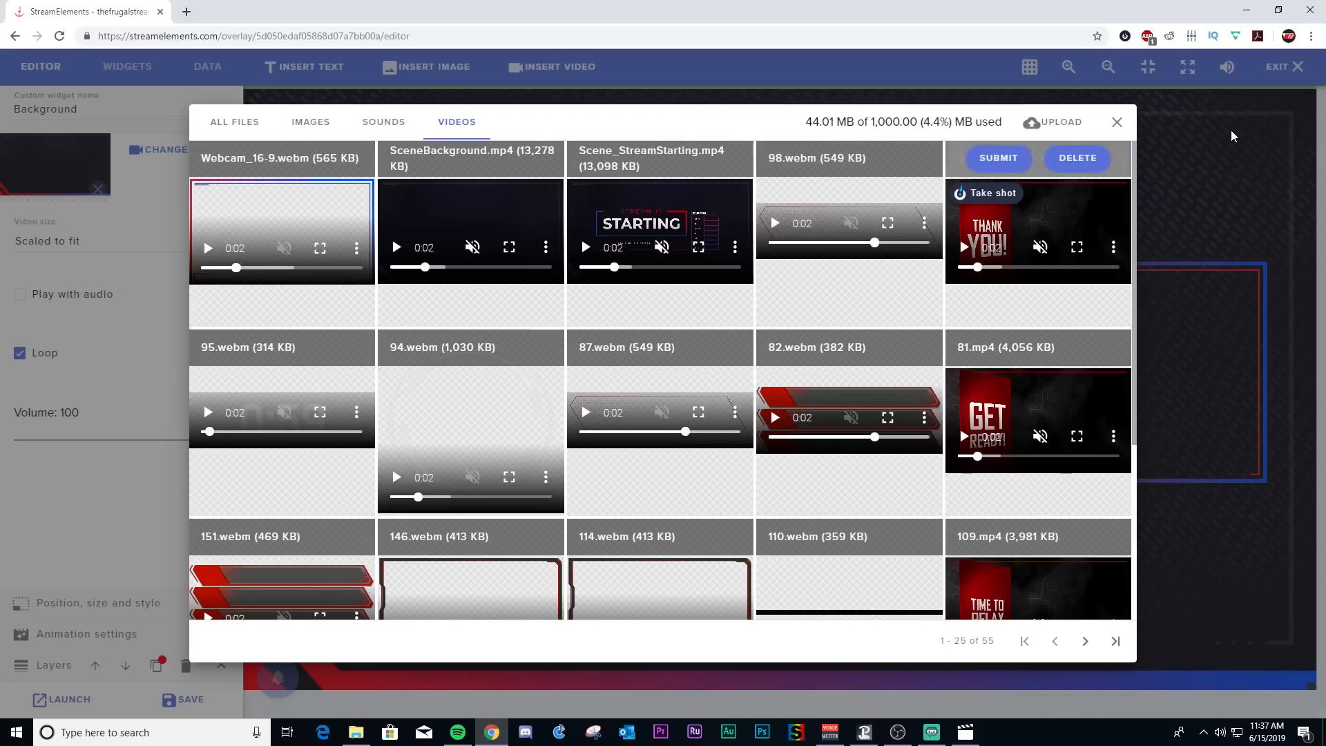
- Upload Scene_Intermission from the RedBlue Scenes folder and assign it as the Background widget's video
left_click(1069, 104)
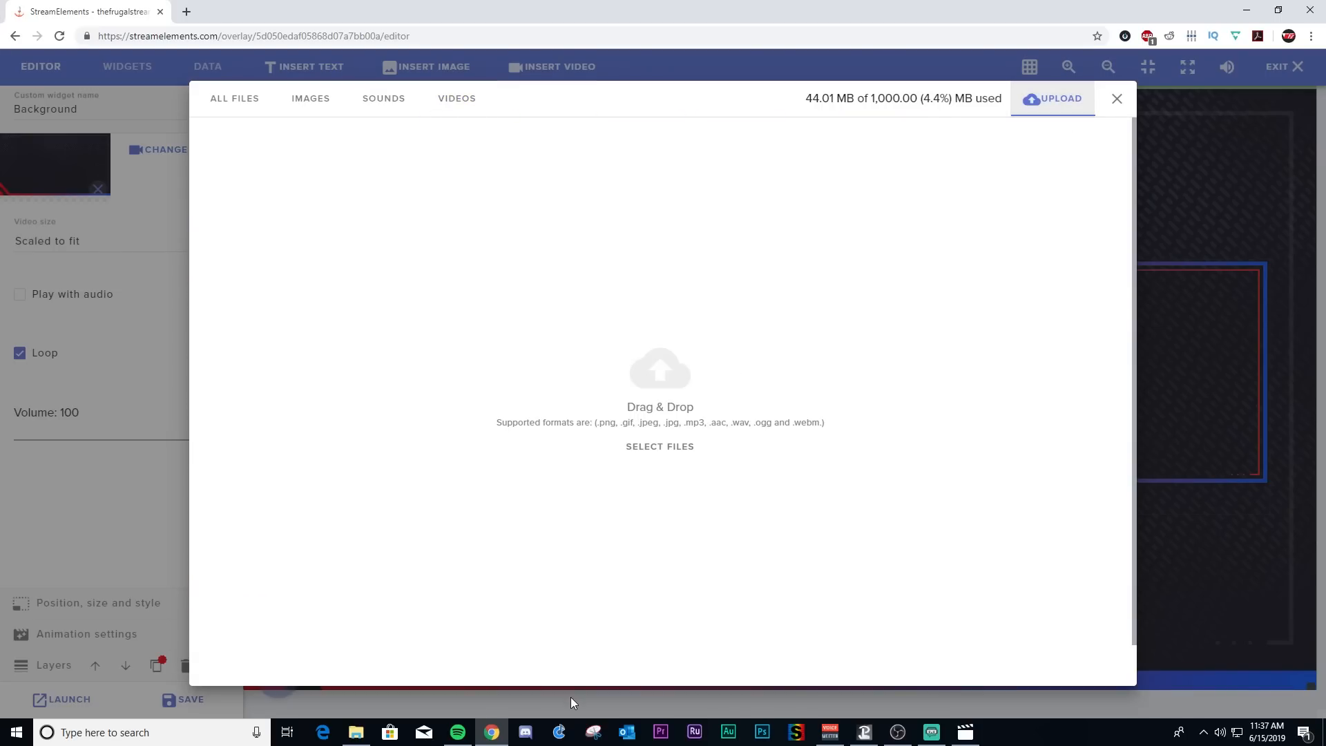
left_click(356, 732)
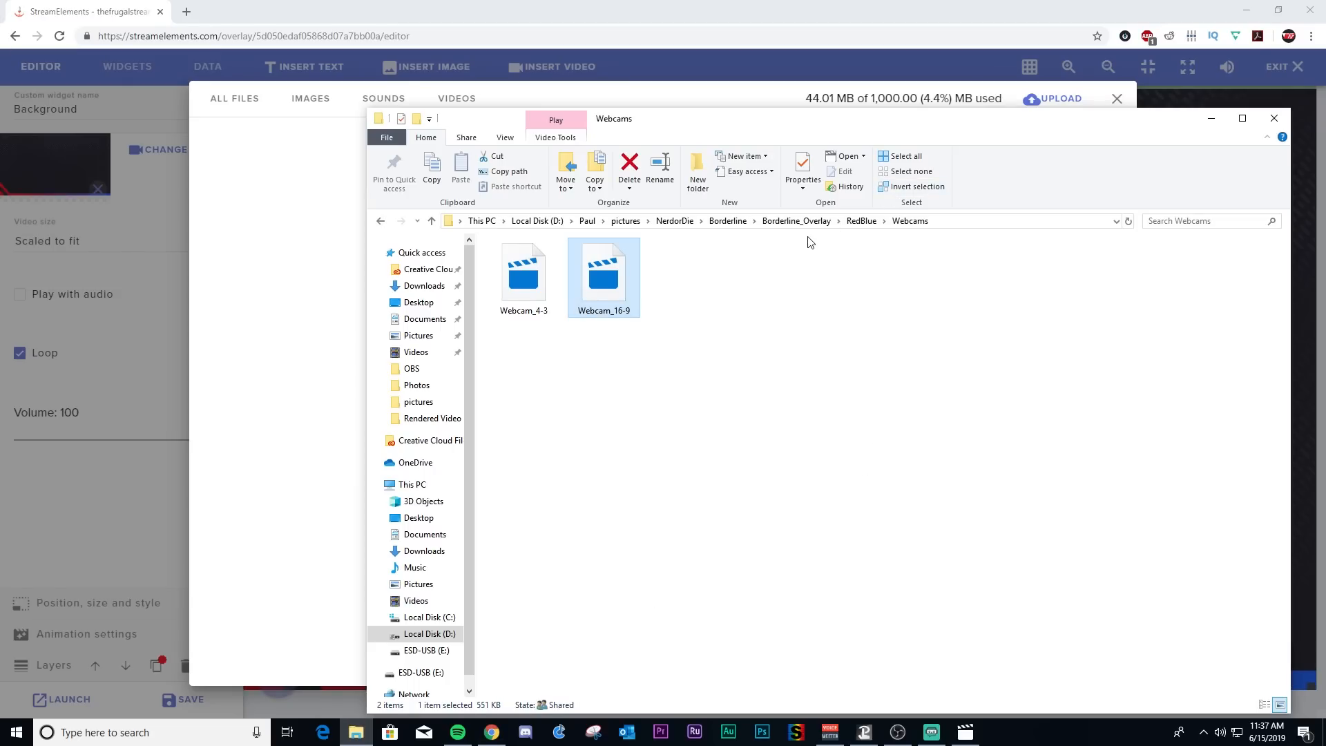
left_click(859, 221)
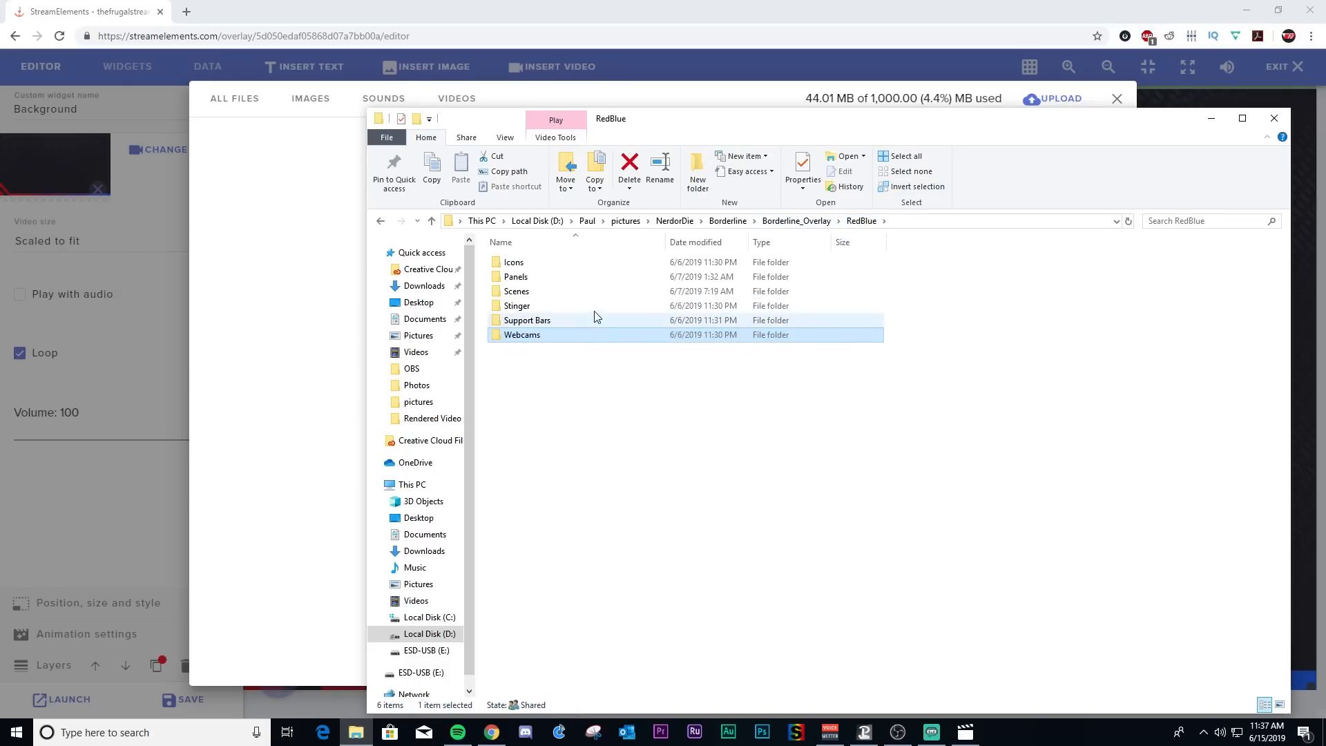
double_click(606, 291)
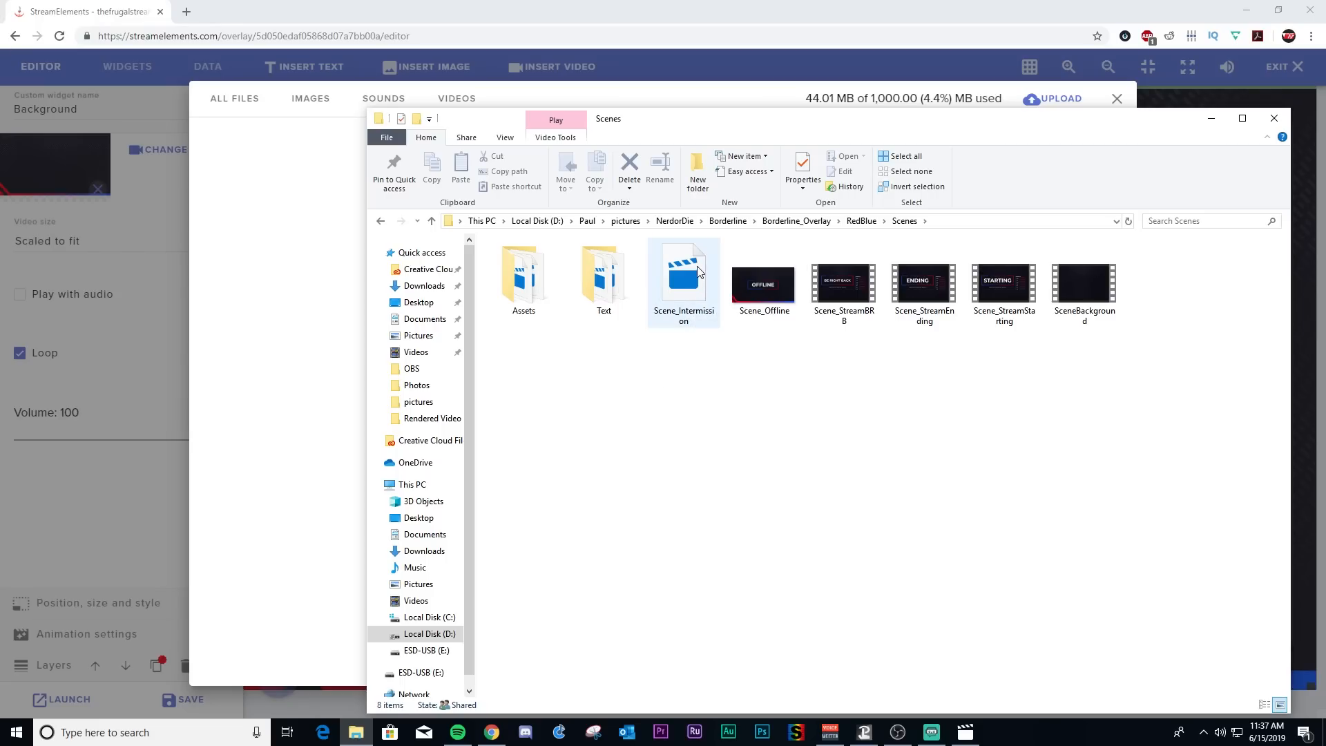
left_click(688, 285)
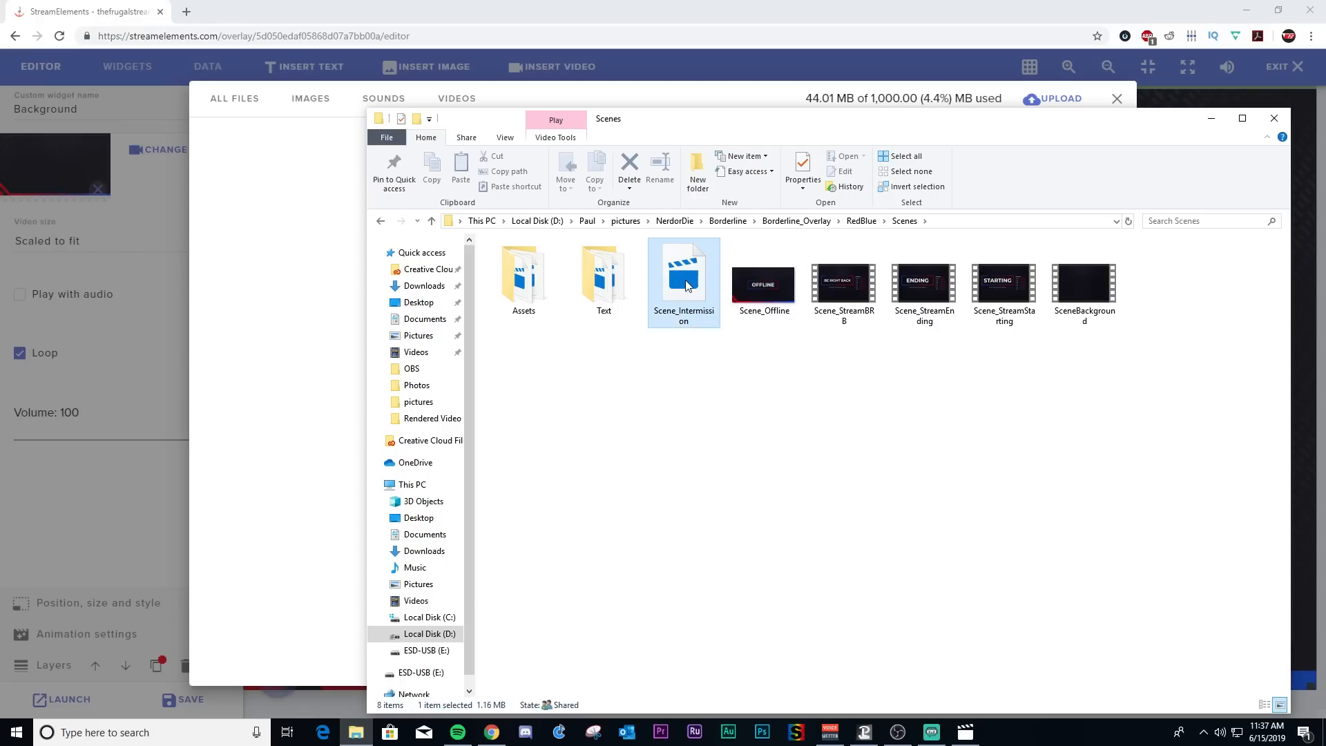
left_click_drag(688, 285, 271, 326)
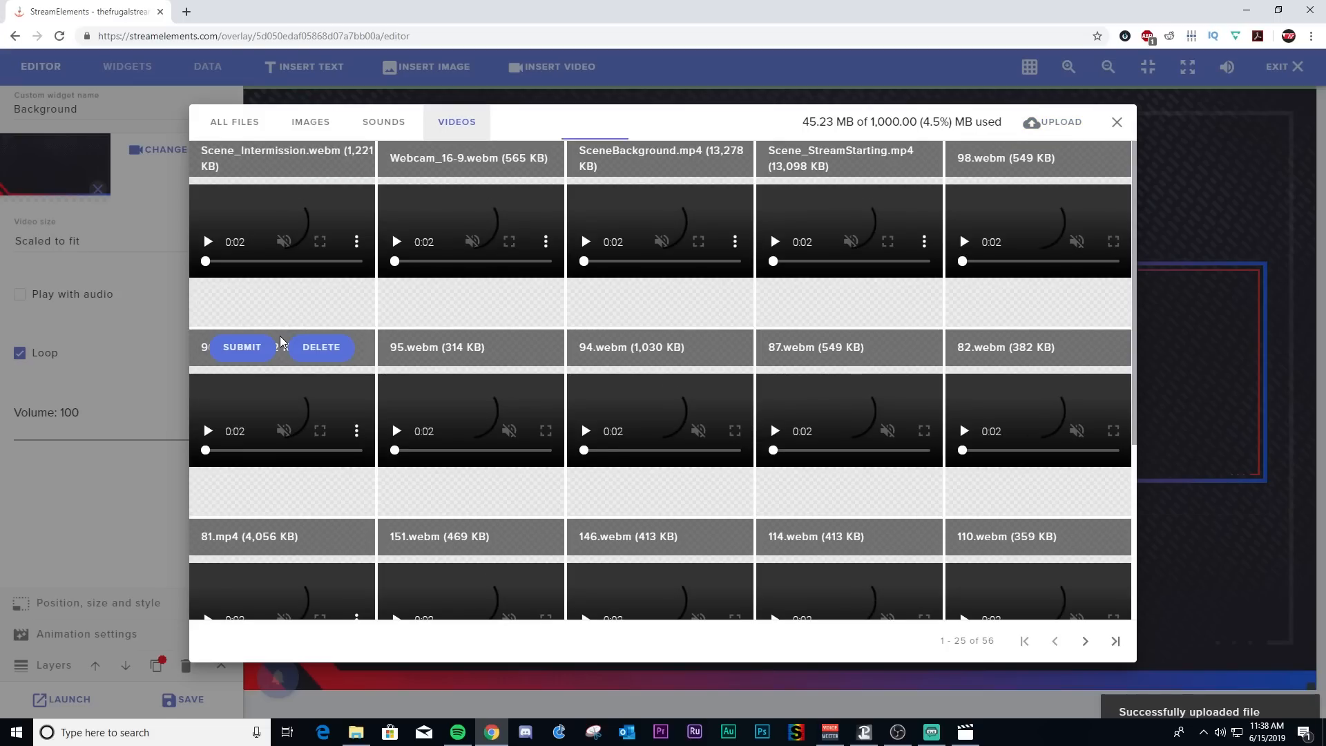
mouse_move(233, 166)
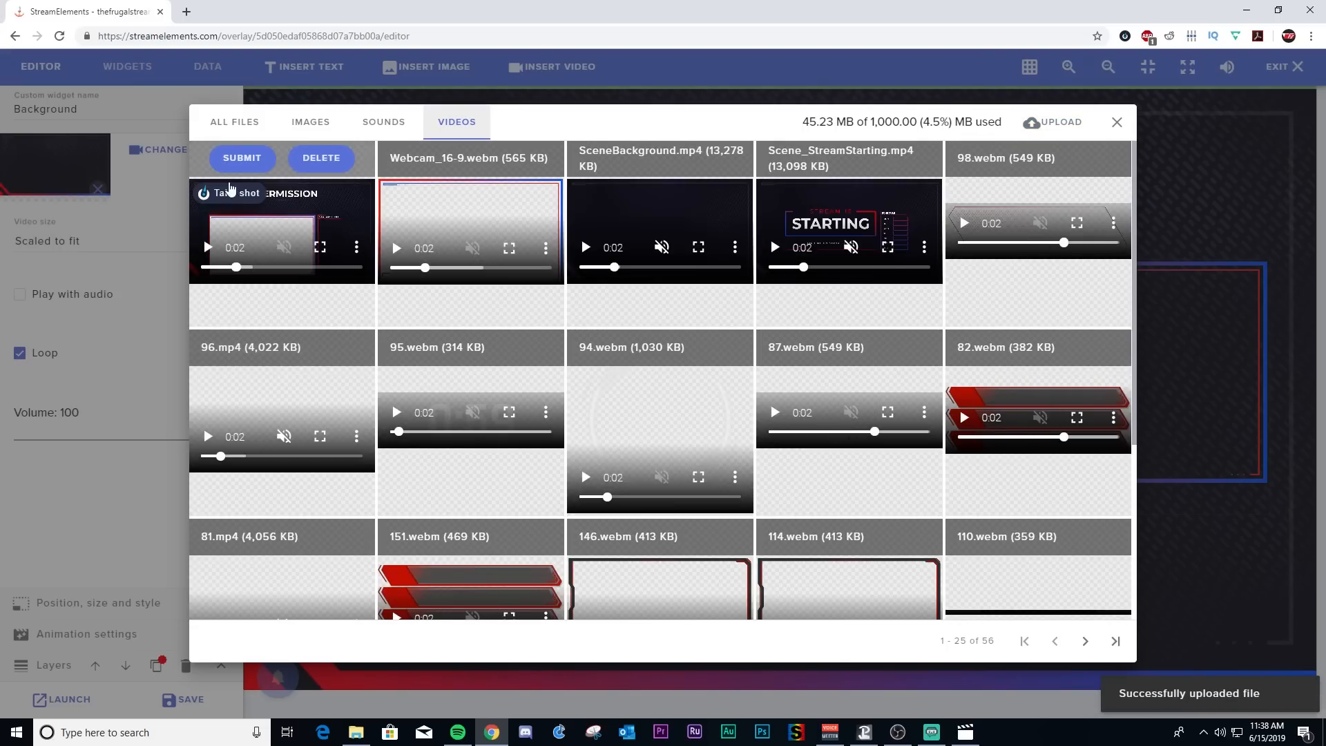
left_click(233, 165)
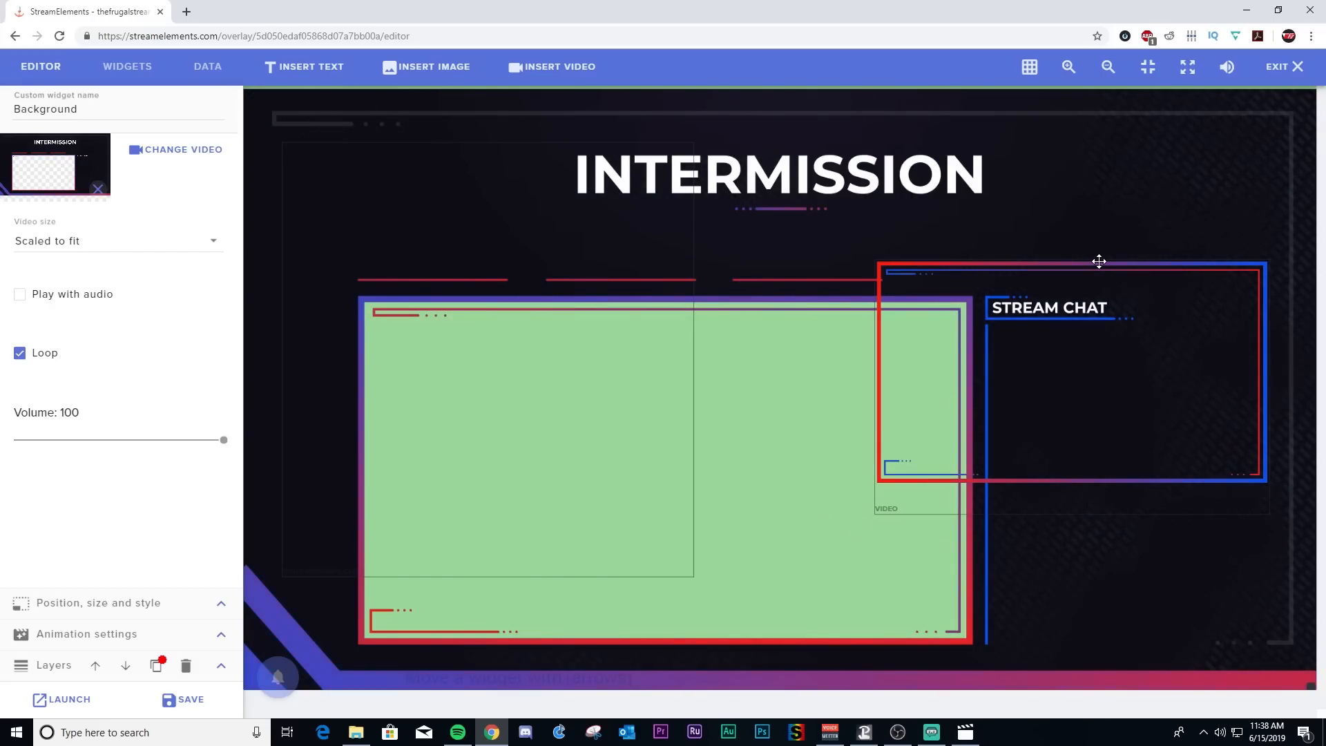
- Delete the Cam Frame widget and the existing stream chat widget from the intermission overlay
left_click(1056, 484)
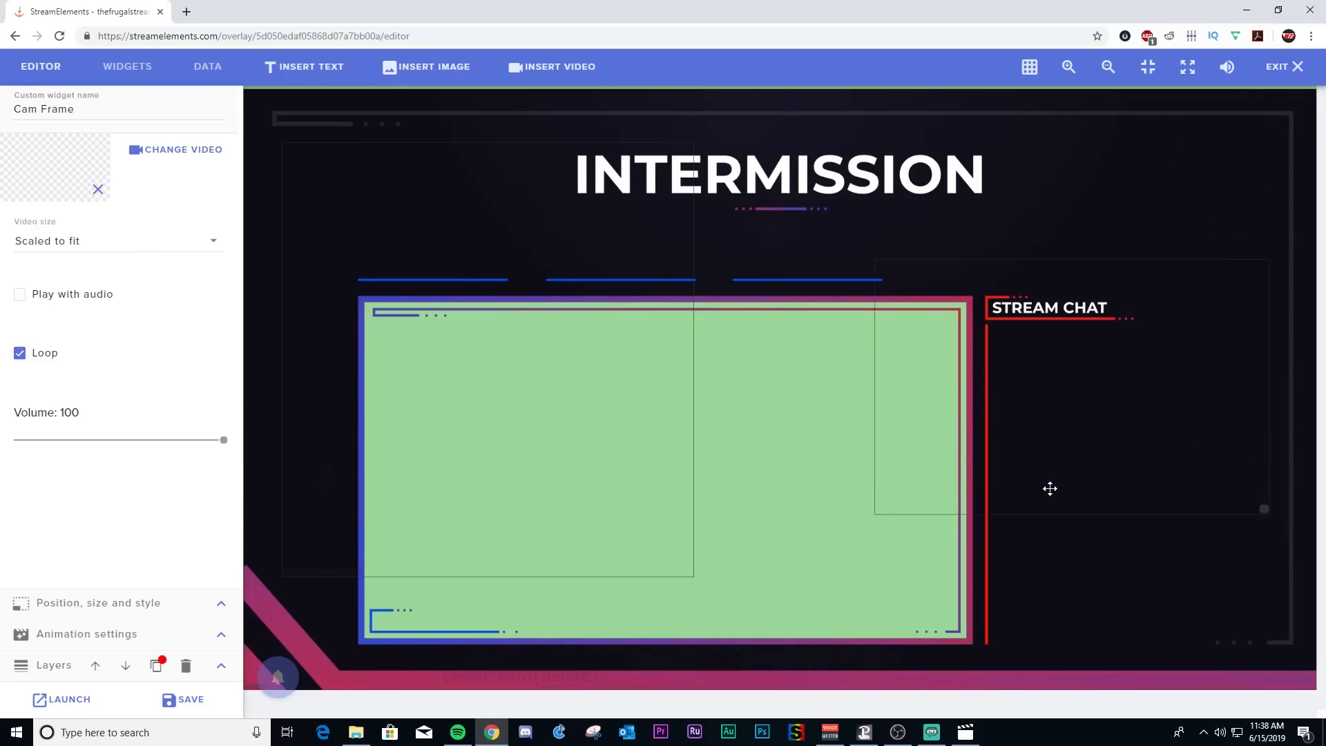
left_click(1023, 532)
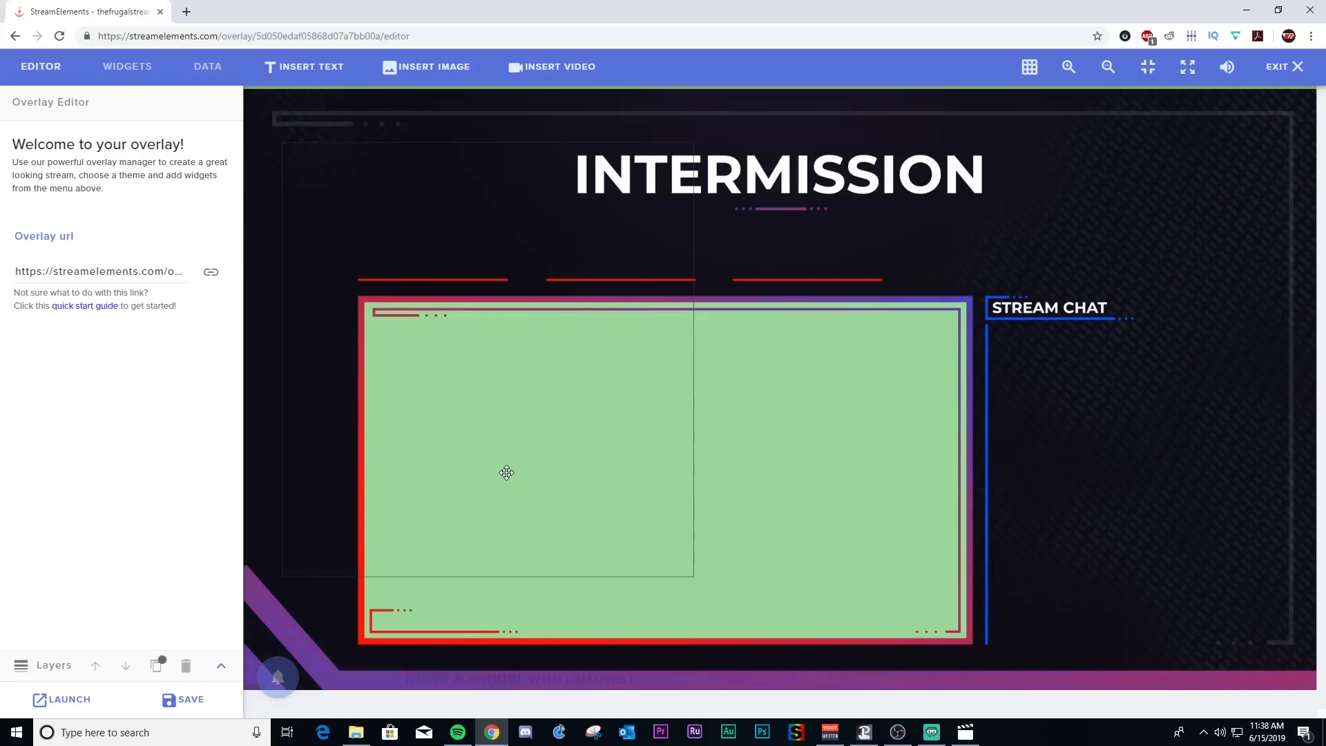
left_click(313, 227)
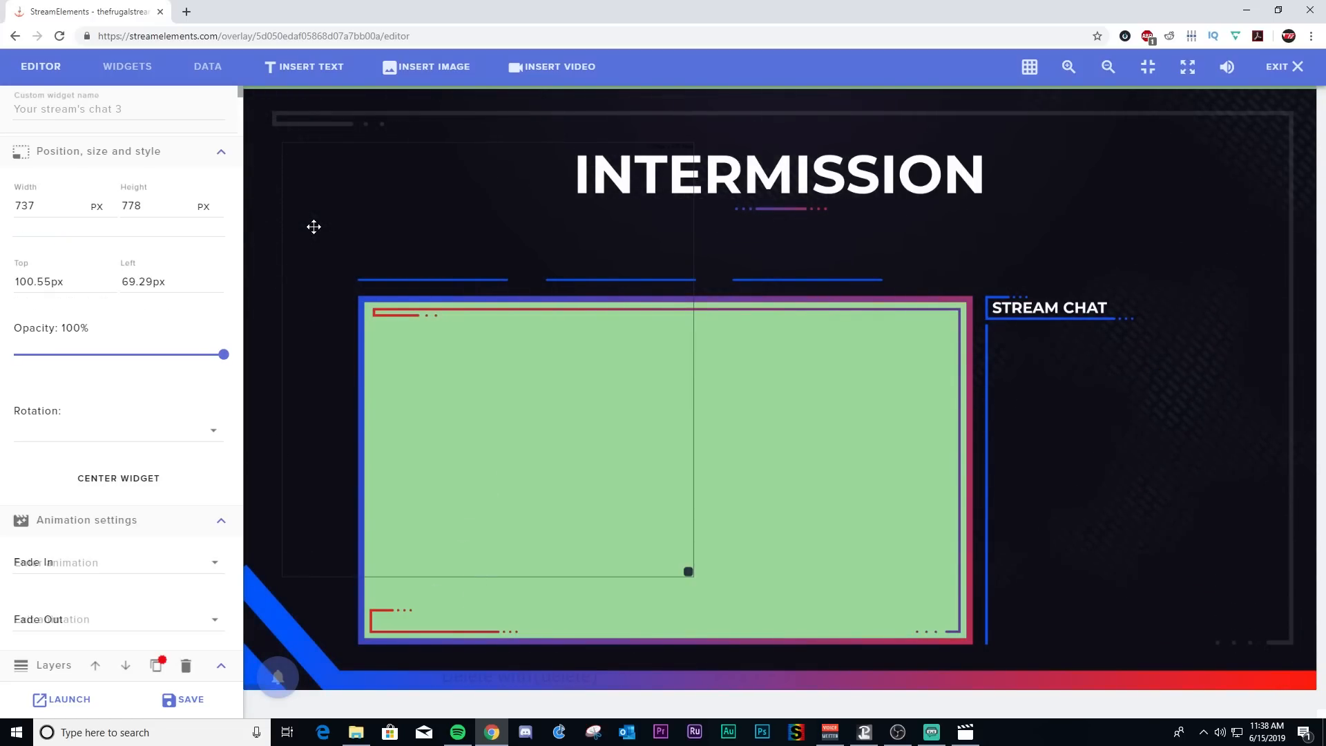
left_click(313, 226)
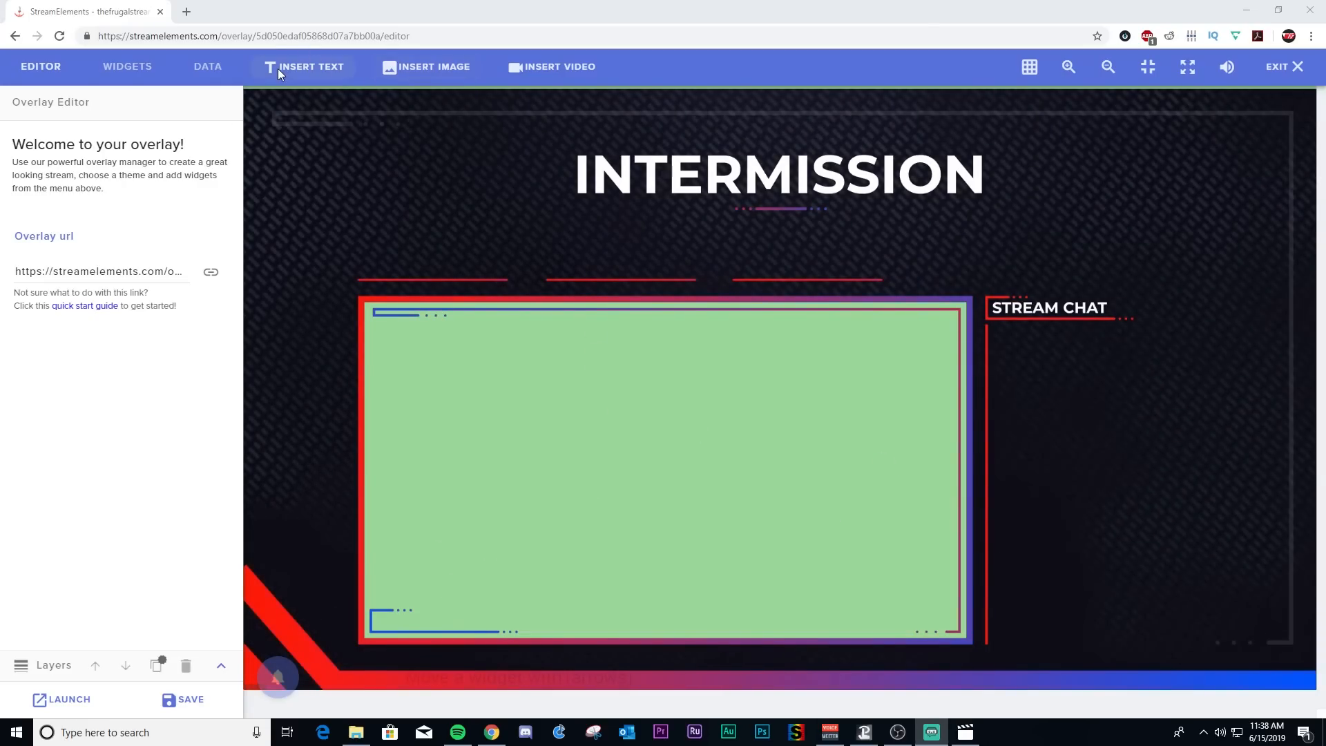
- Add a "Your stream's chat" widget and place it beneath the STREAM CHAT heading
left_click(129, 66)
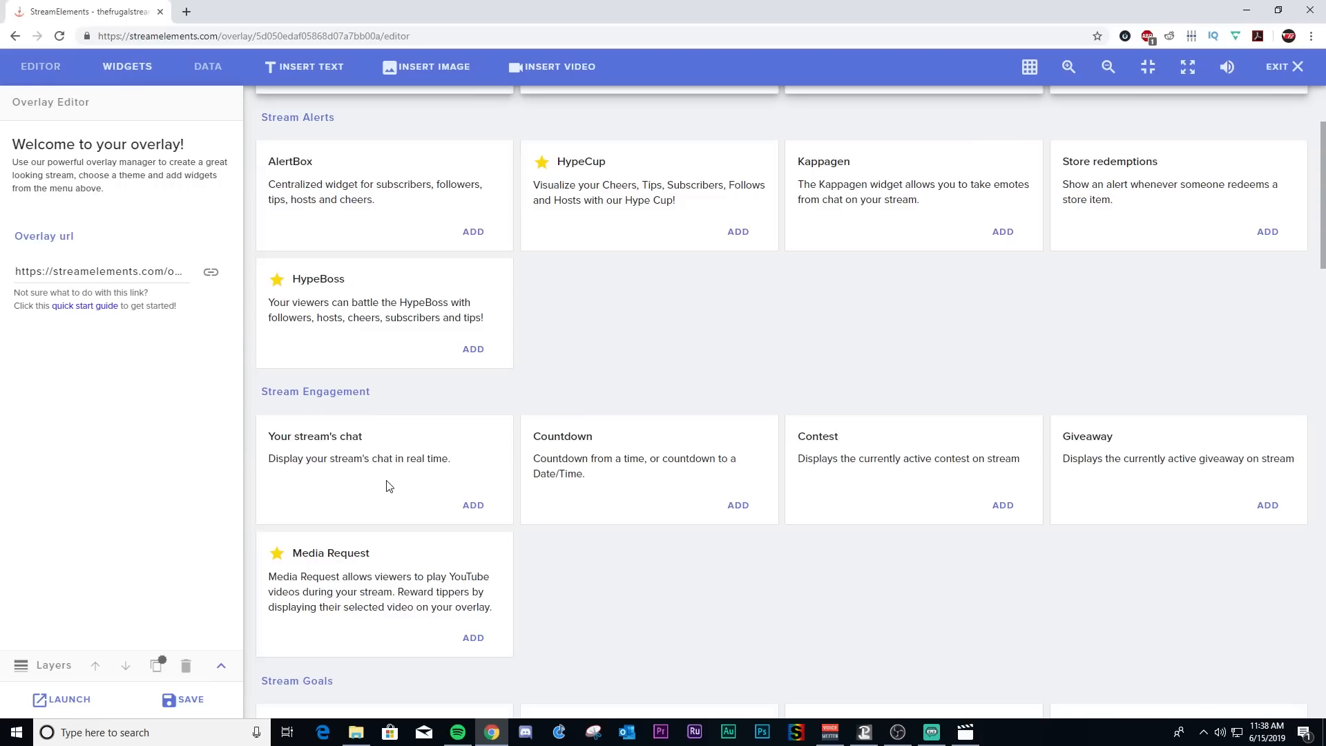
left_click(473, 506)
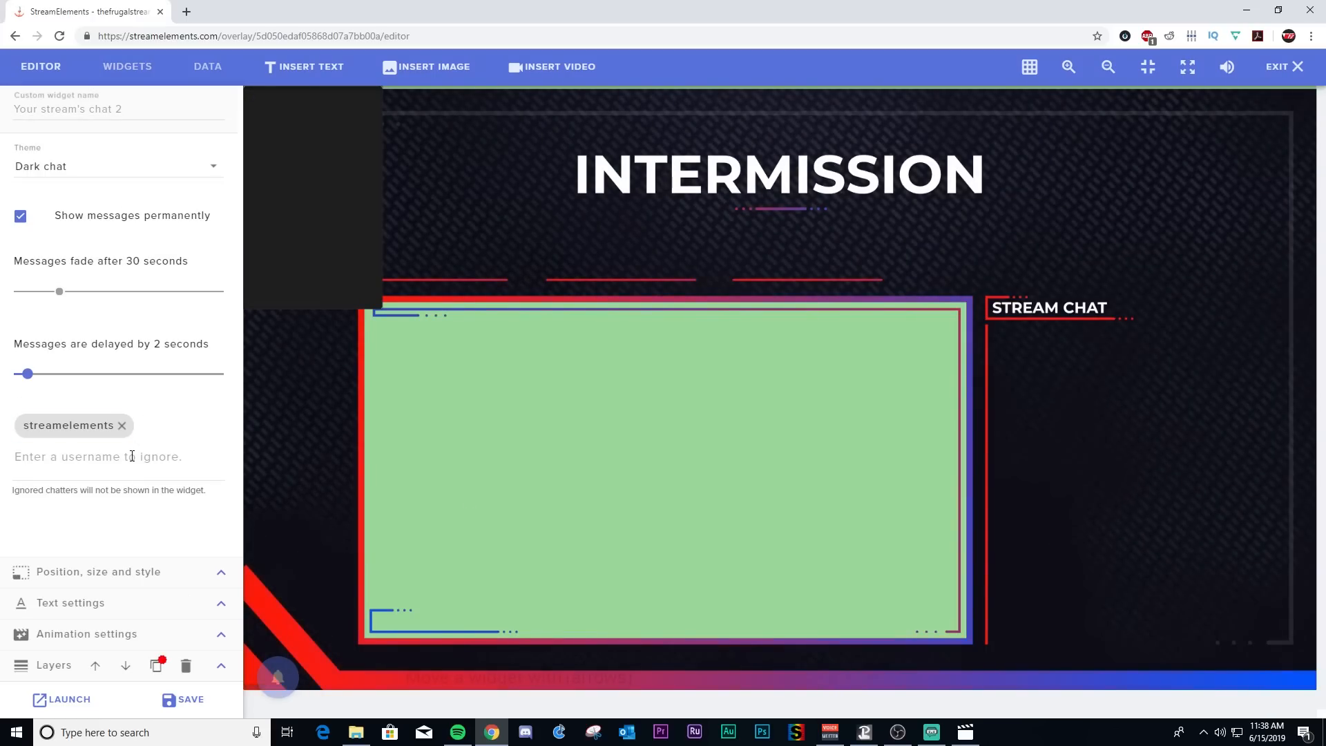
left_click_drag(275, 183, 1033, 423)
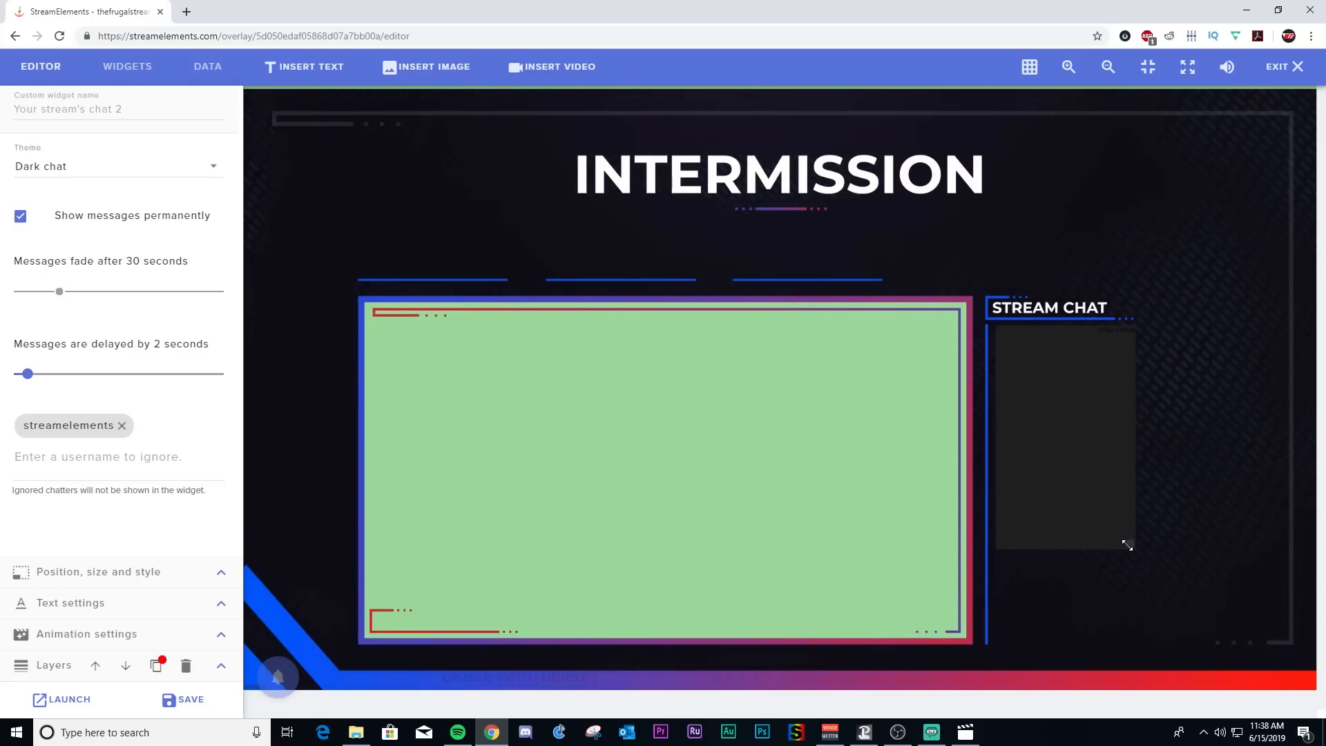
- Enlarge the chat widget to about 449 by 548 px and align it just beside the vertical line below the STREAM CHAT heading
left_click_drag(1130, 549, 1235, 620)
left_click_drag(1175, 571, 1188, 573)
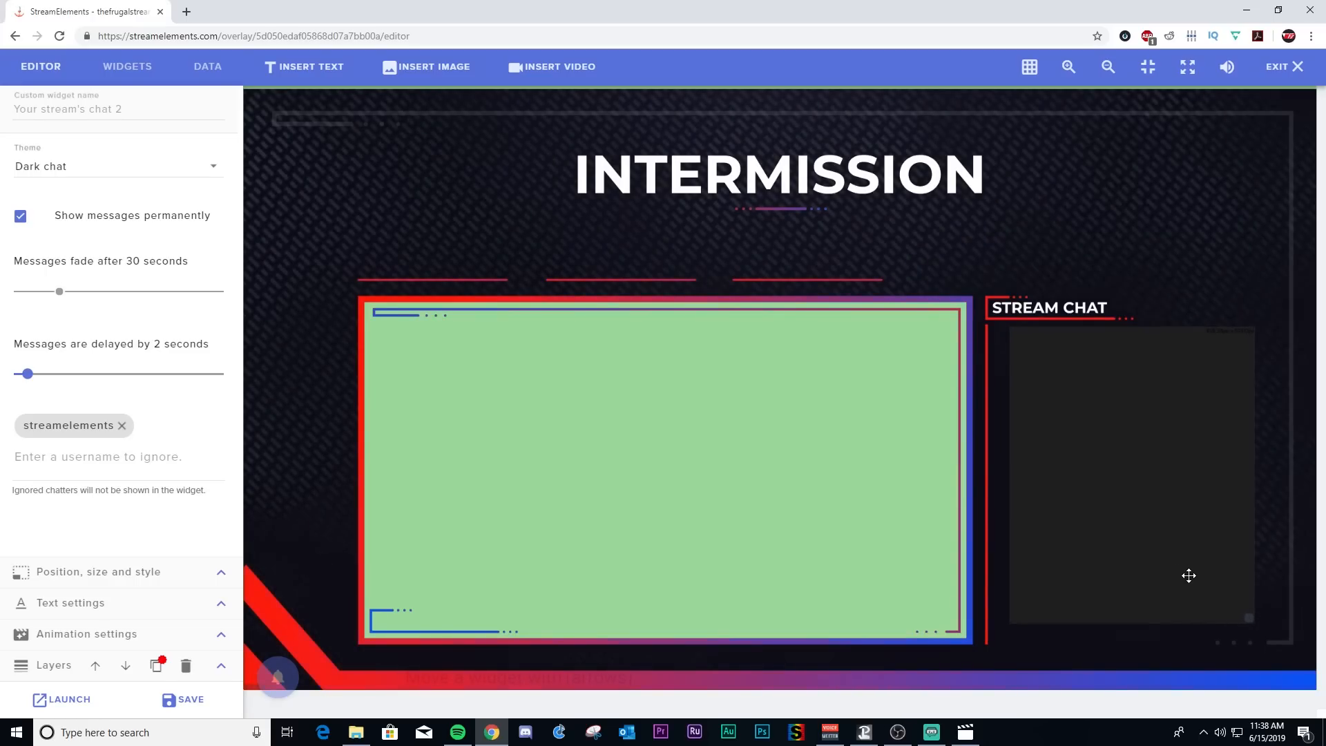
key("shift+Right")
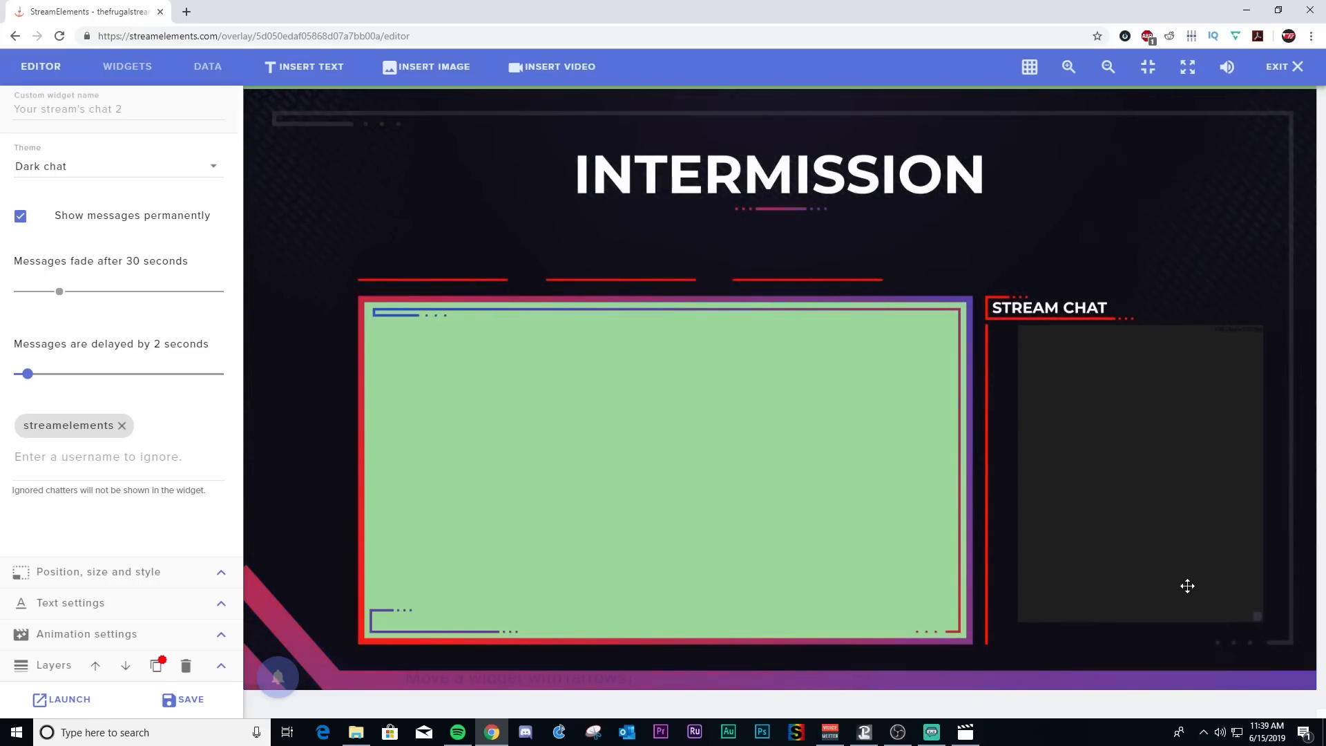
mouse_move(1183, 586)
left_mouse_down()
mouse_move(1166, 598)
mouse_move(1160, 586)
left_mouse_up()
left_click_drag(1231, 621, 1237, 628)
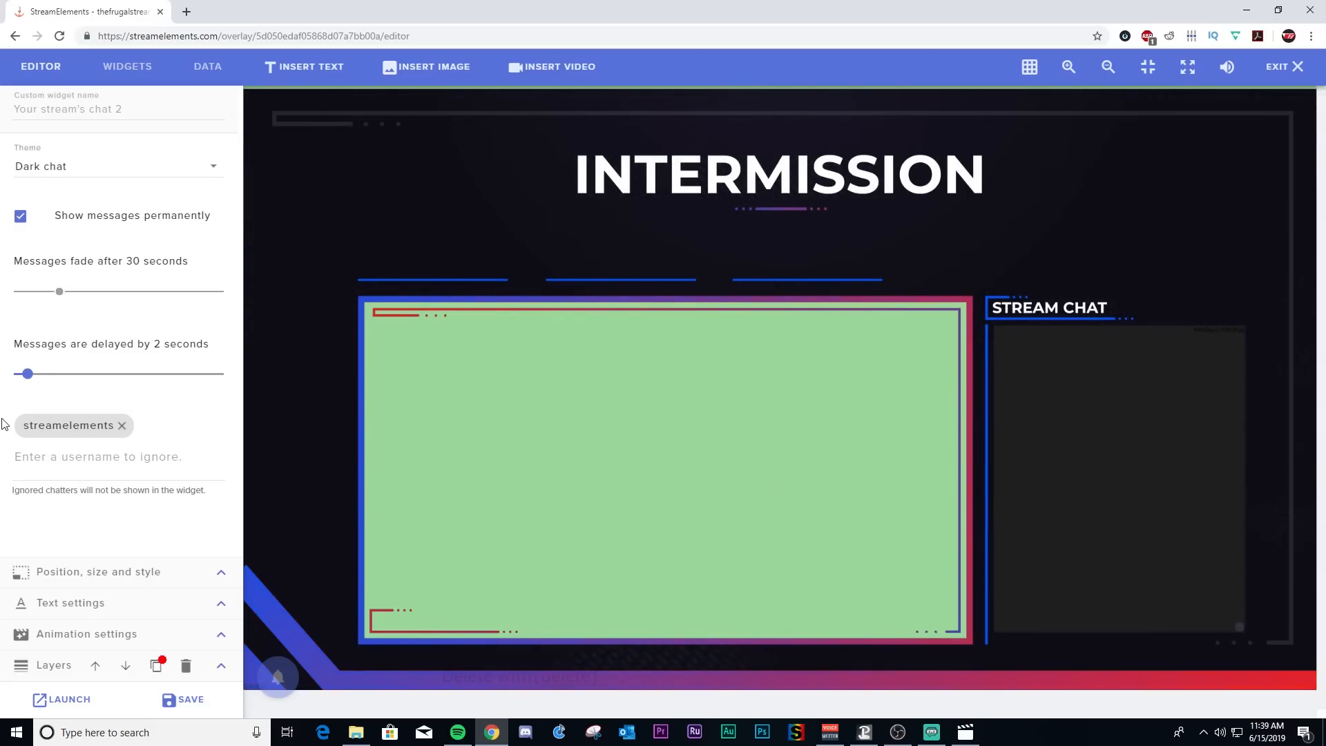
- Set the stream chat widget's width to 520 px so it reaches across the chat area
left_click(216, 579)
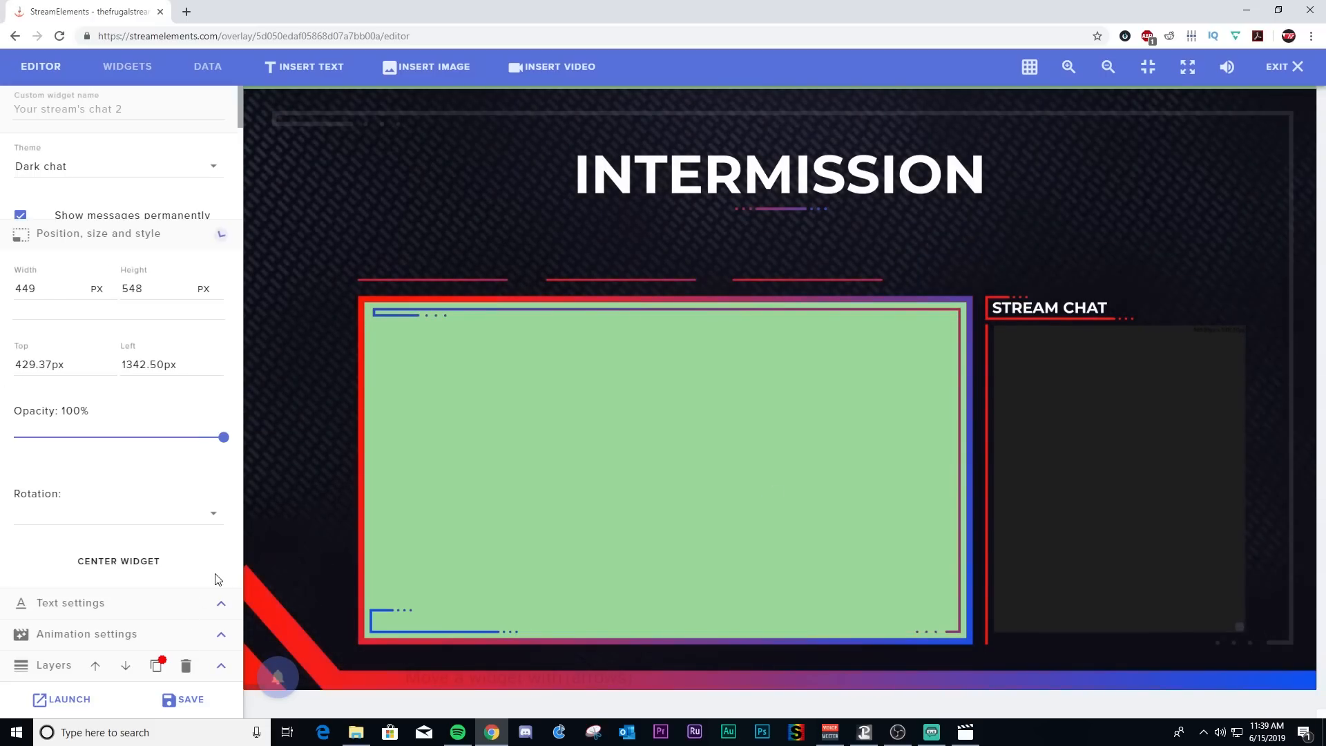
left_click(162, 287)
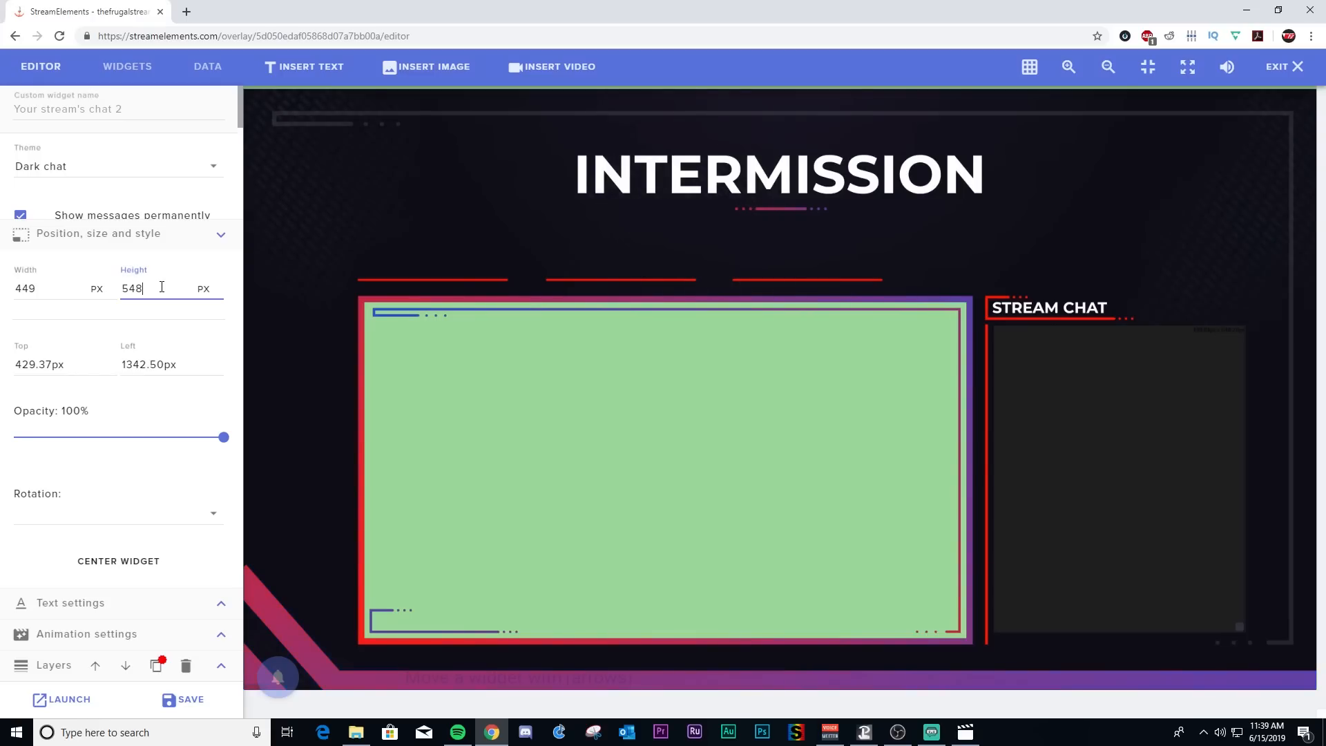
left_click(49, 289)
double_click(48, 286)
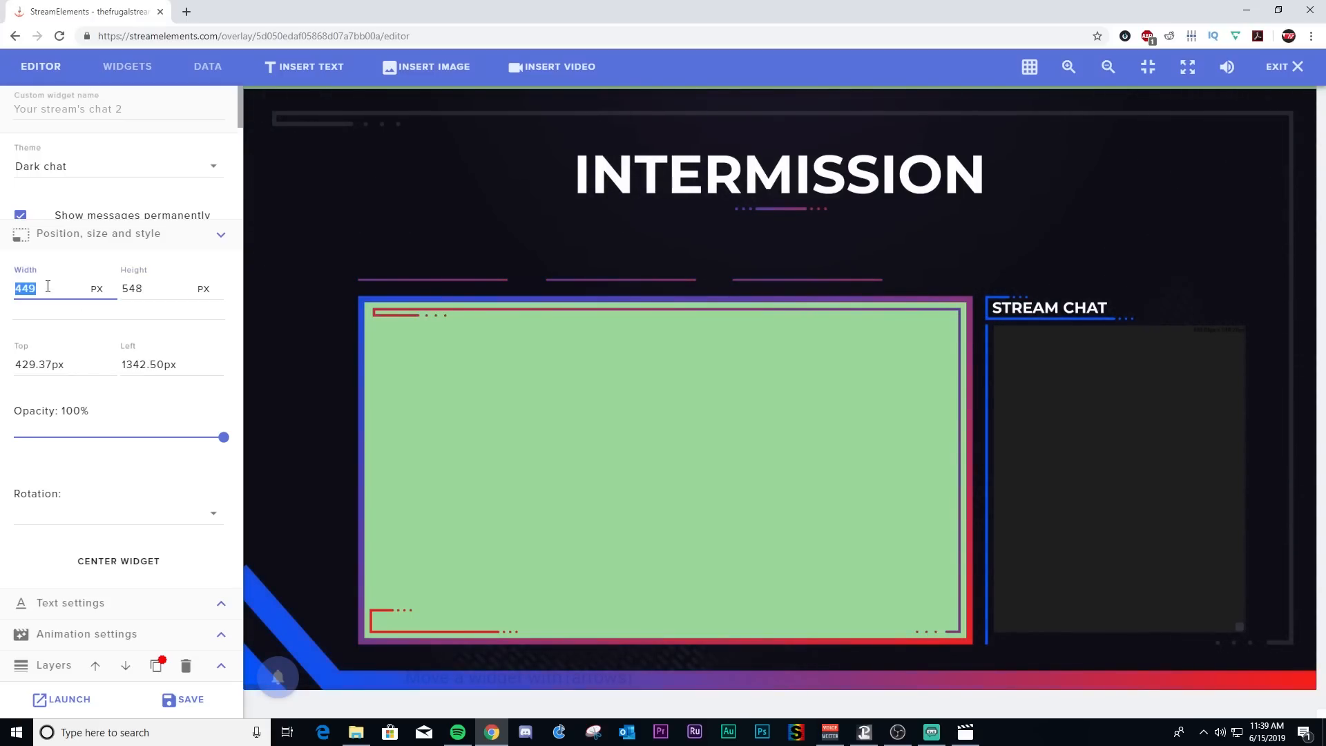
type("475")
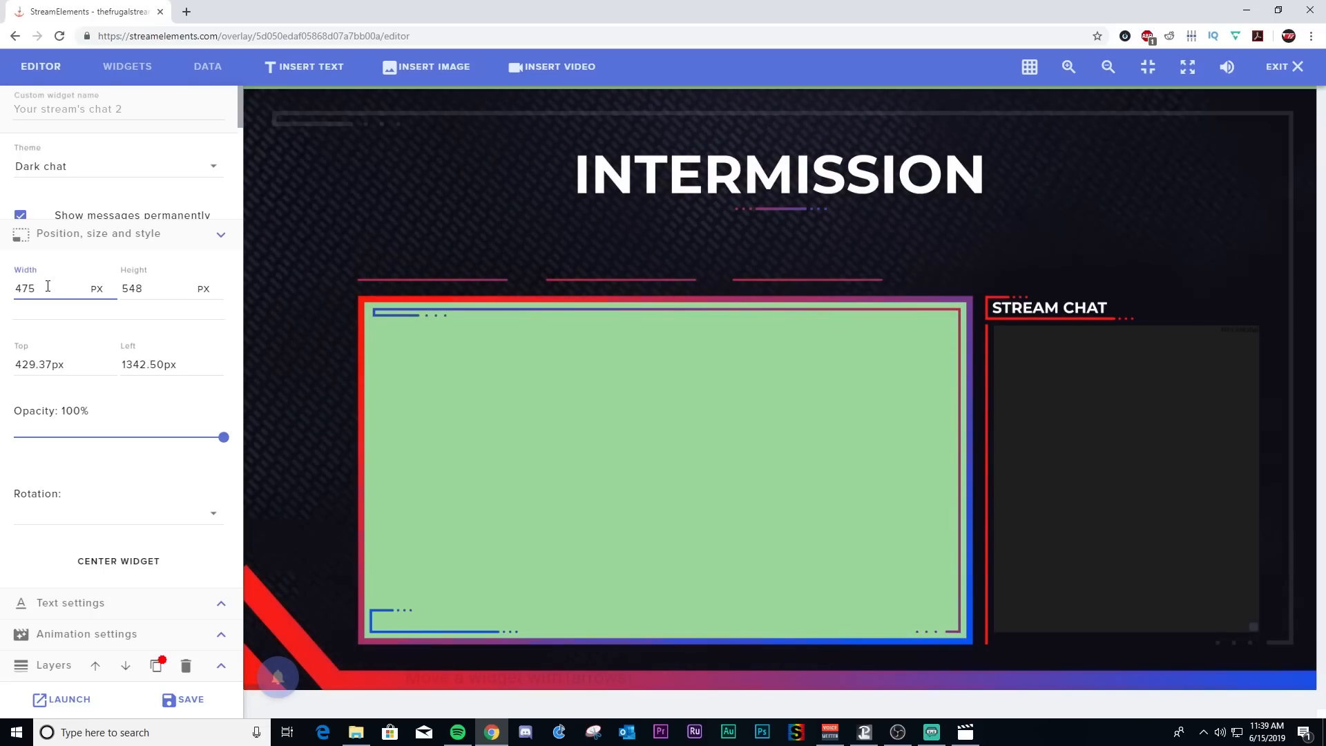
key("BackSpace")
key("BackSpace")
key("BackSpace")
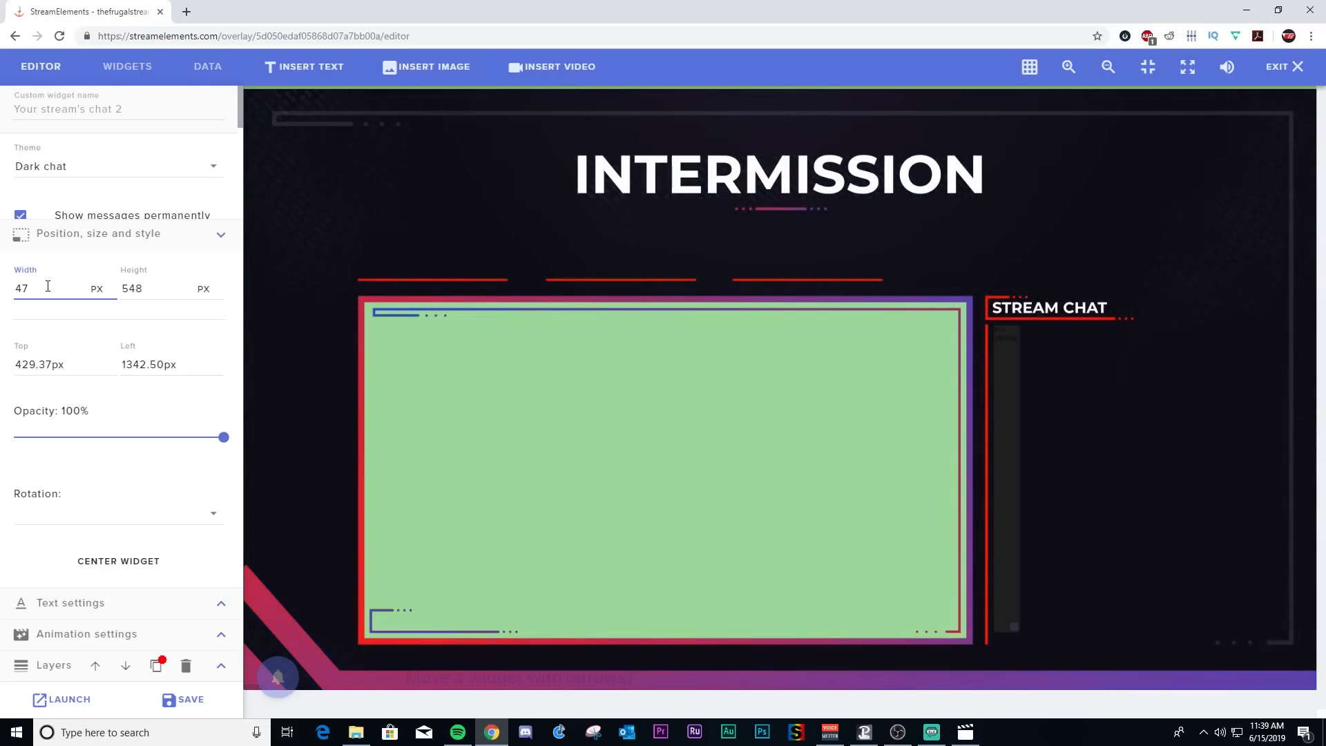
type("500")
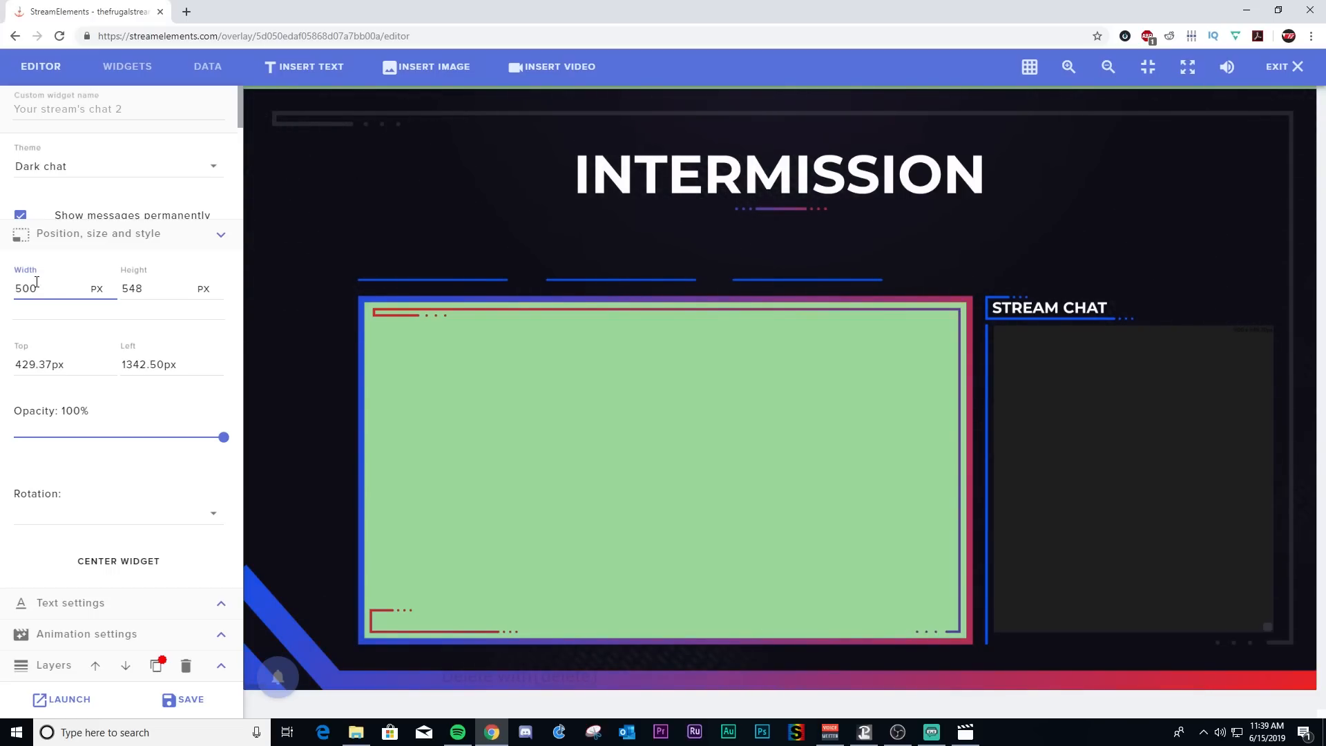
key("BackSpace")
key("BackSpace")
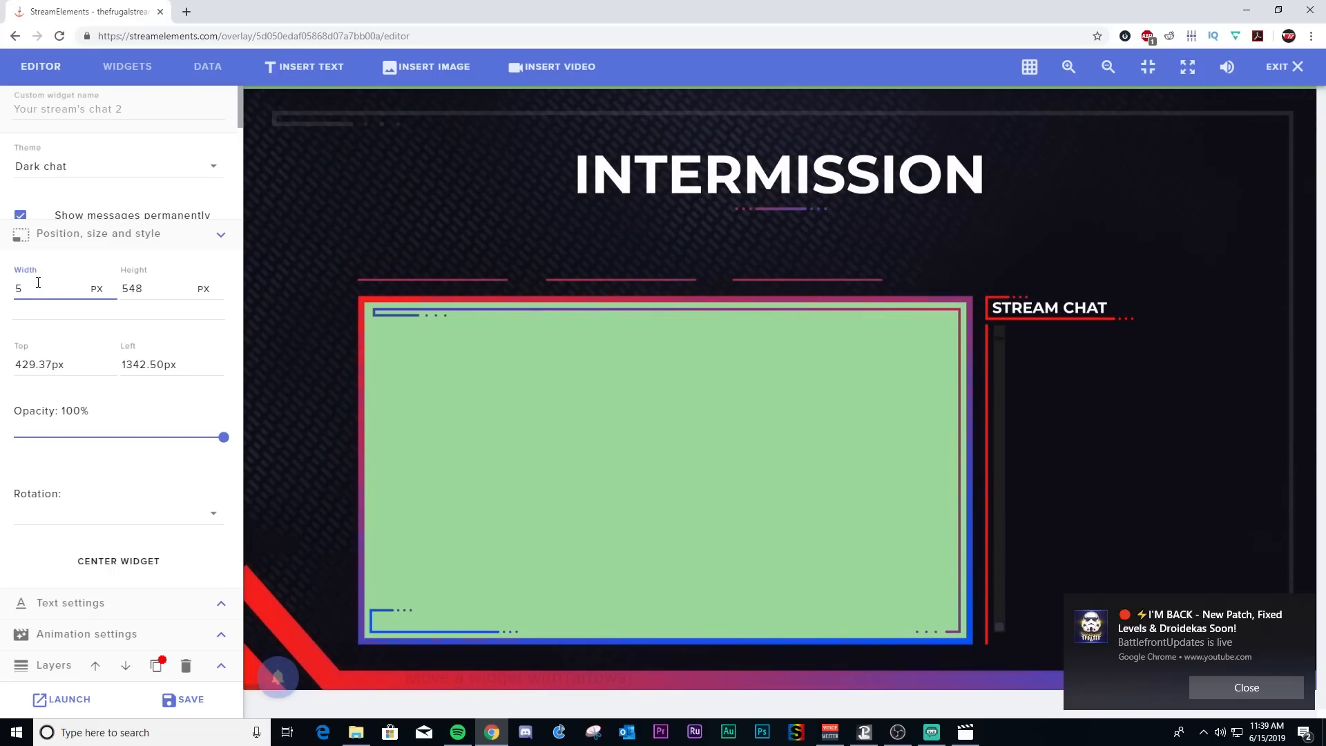
type("20")
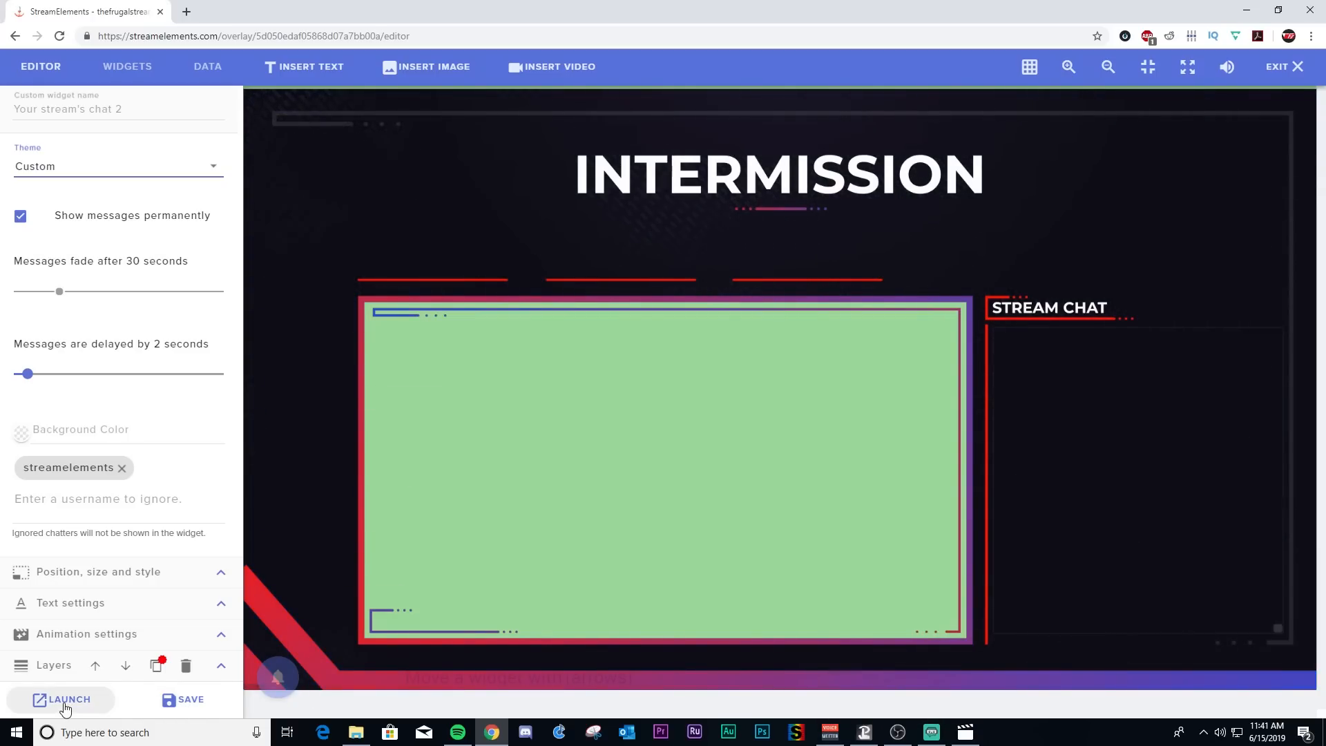
- Copy the intermission overlay's export link and switch to OBS
left_click(65, 702)
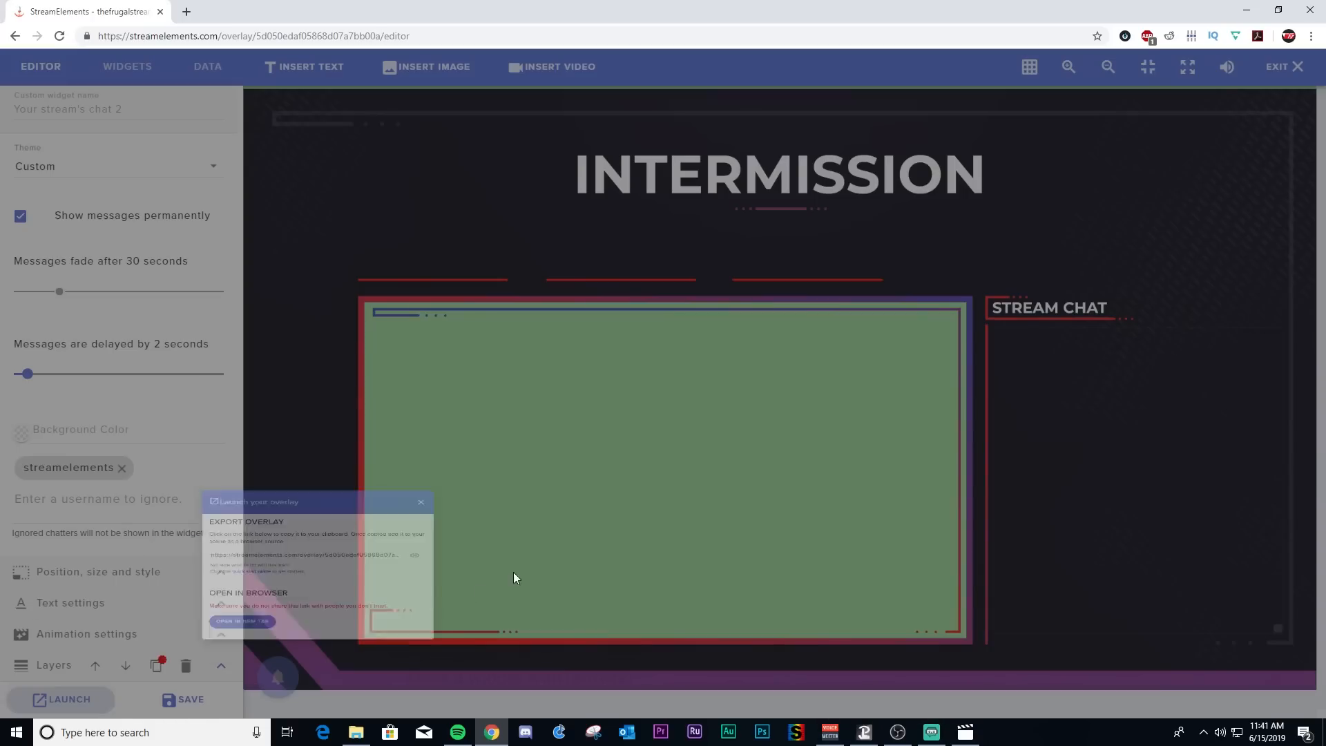
left_click(828, 364)
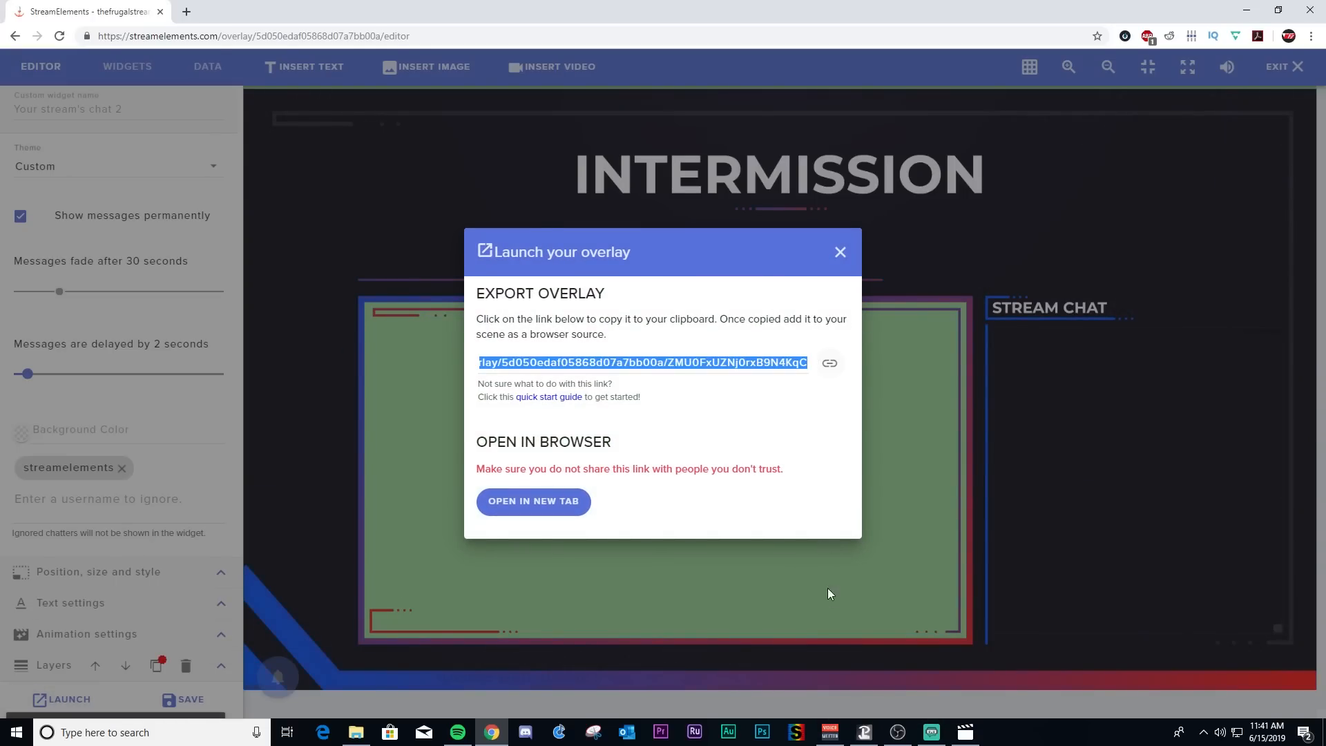
left_click(898, 733)
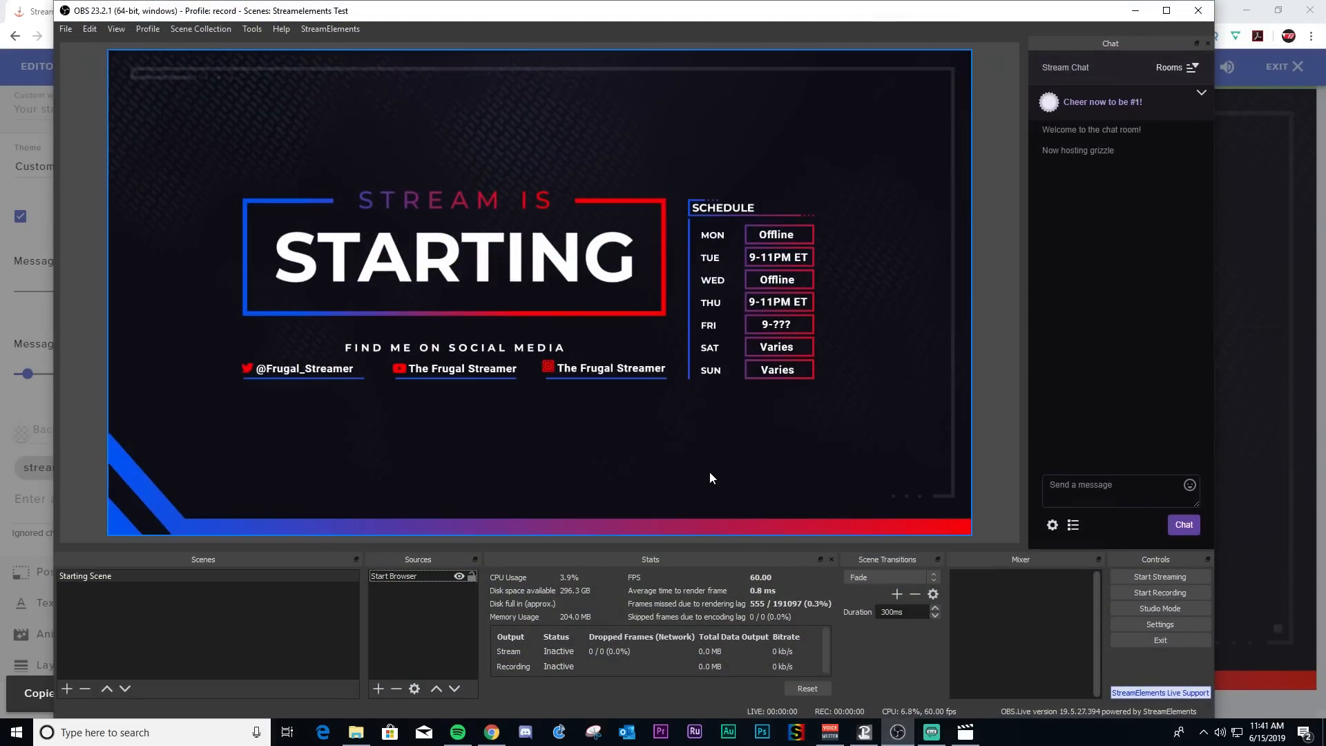
- Add a new scene named Intermission
left_click(67, 688)
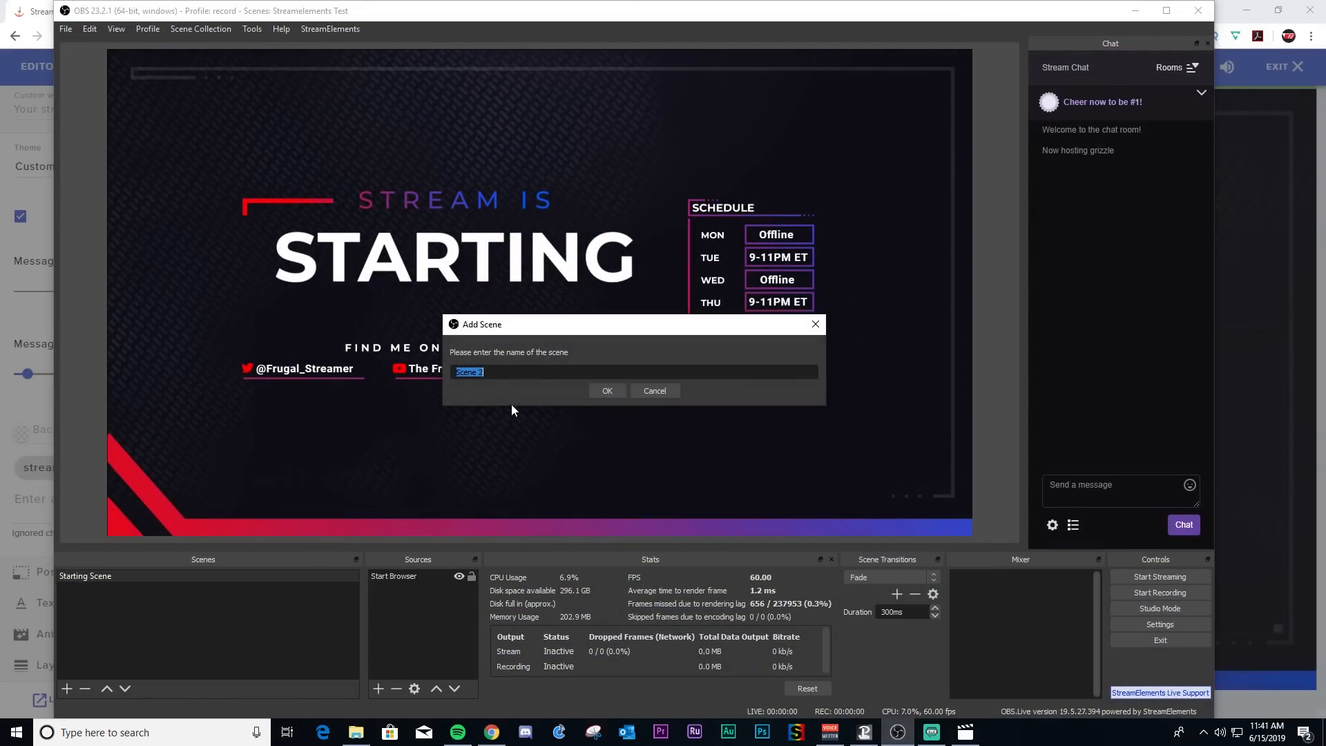
type("I")
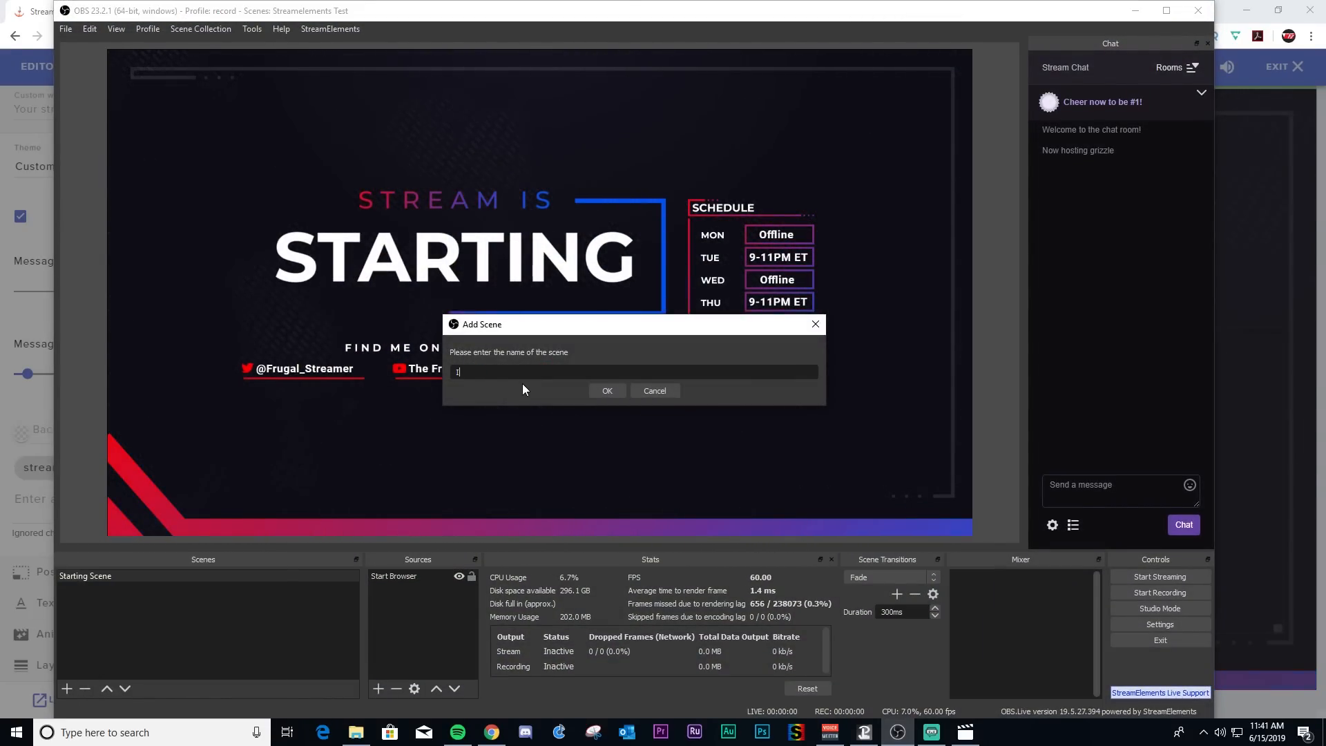
type("ntermission")
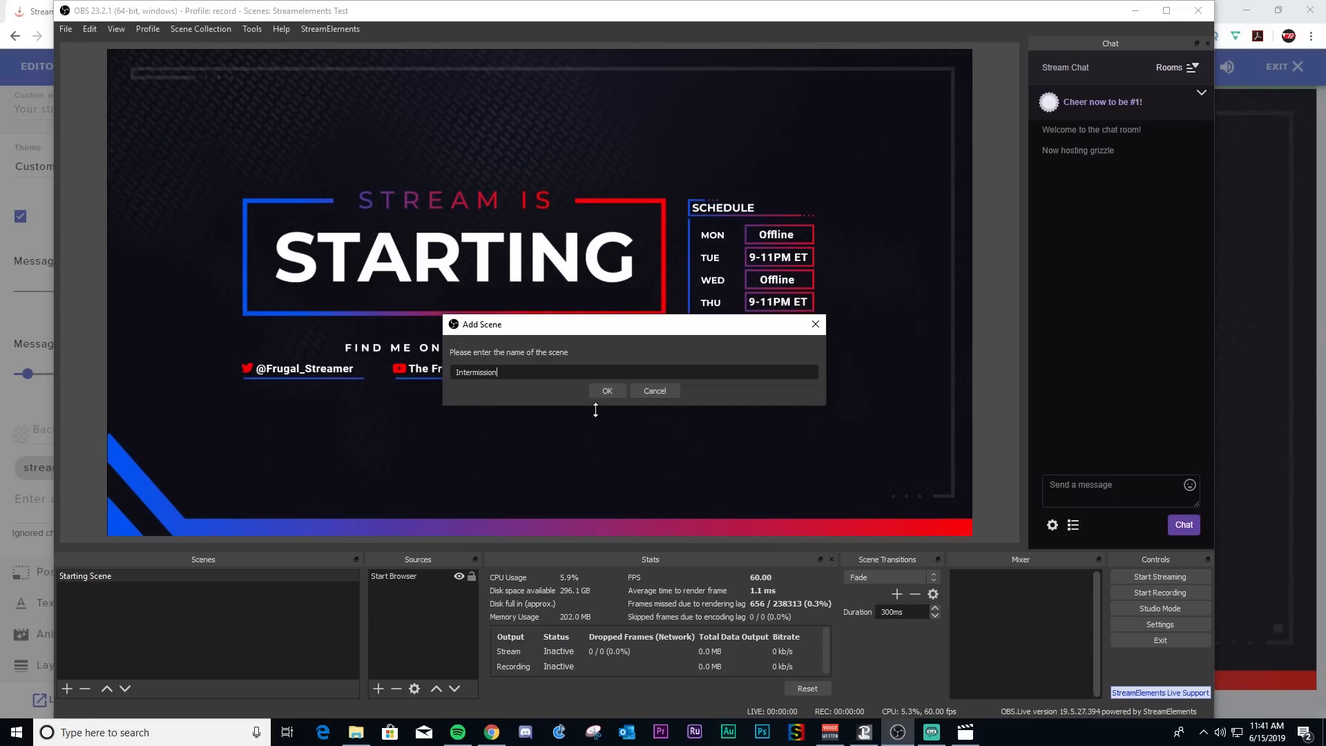
left_click(606, 391)
- Add a new browser source named Intermission Browser to the Intermission scene
left_click(378, 688)
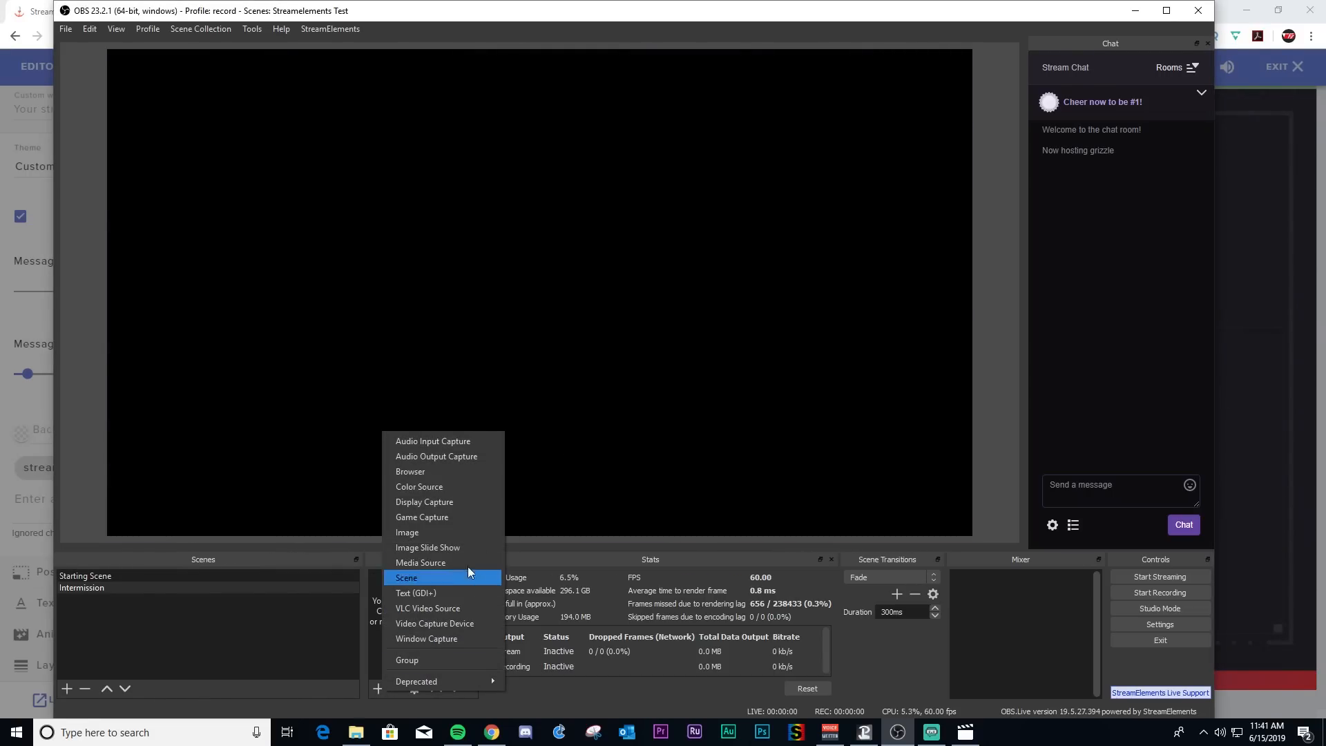
left_click(479, 475)
type("Intermission Browser")
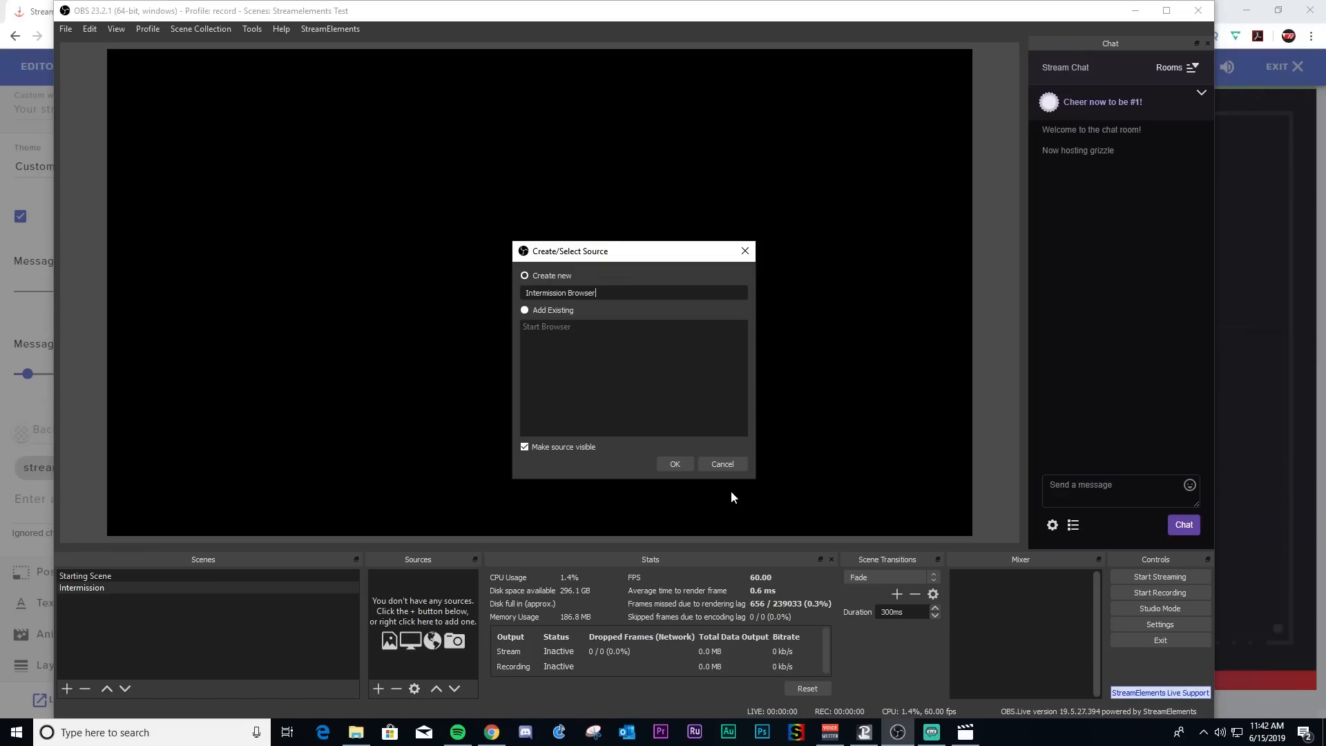
left_click(674, 464)
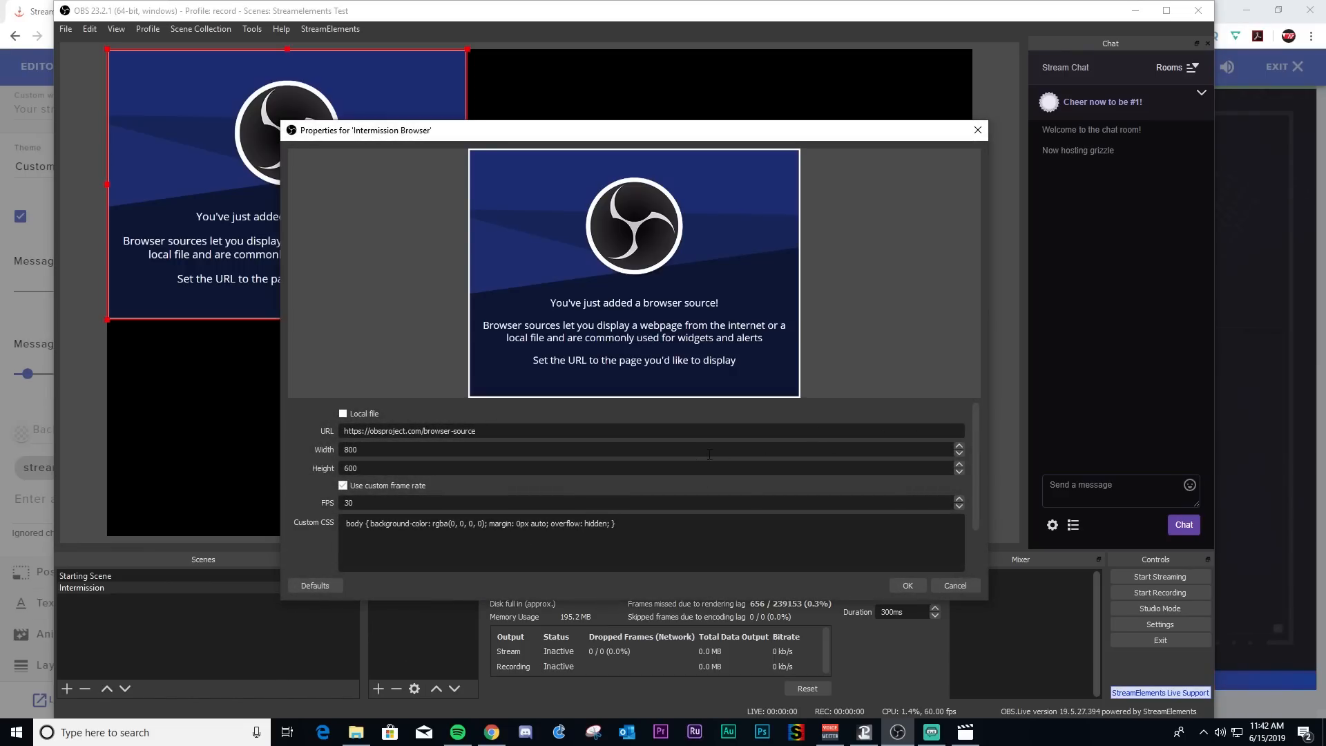
- Paste the private overlay link as the browser source's URL and set its size to 1920 by 1080
triple_click(692, 432)
key("ctrl+v")
key("Tab")
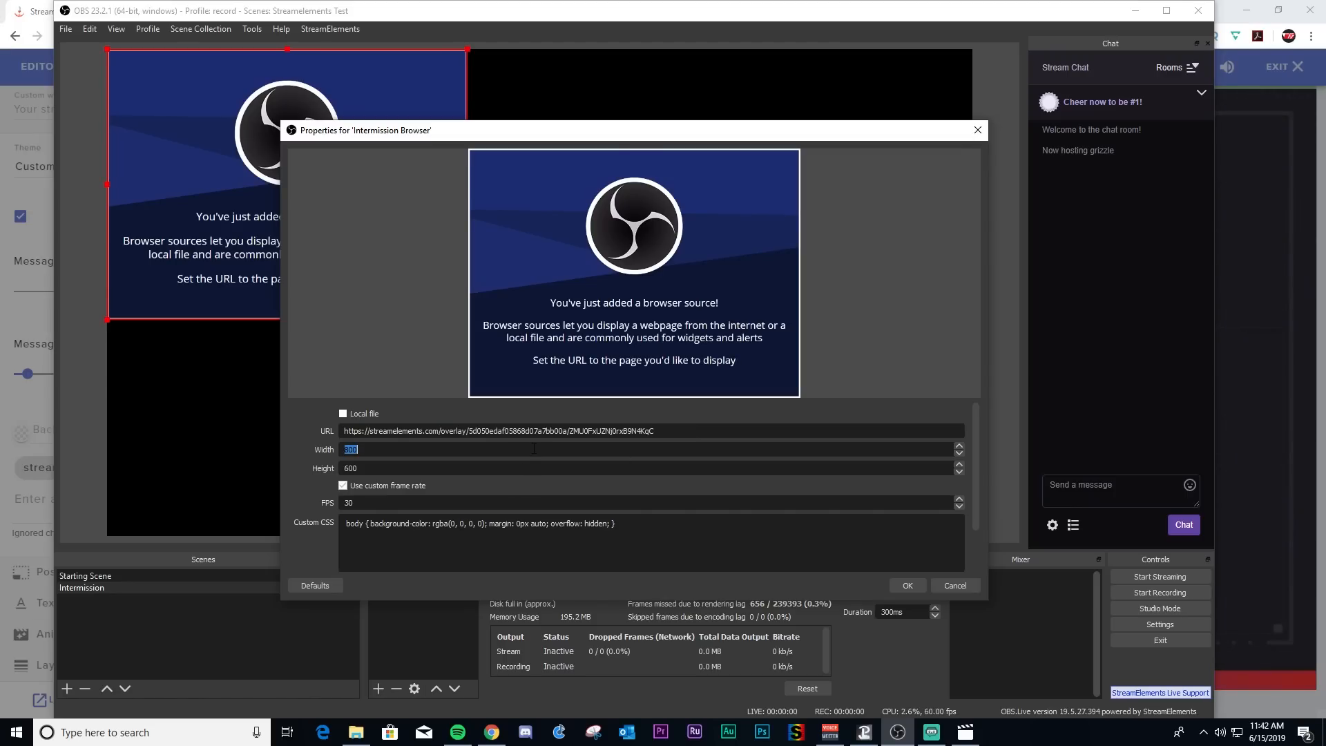
type("1920")
key("ctrl+a")
type("1080")
left_click(907, 586)
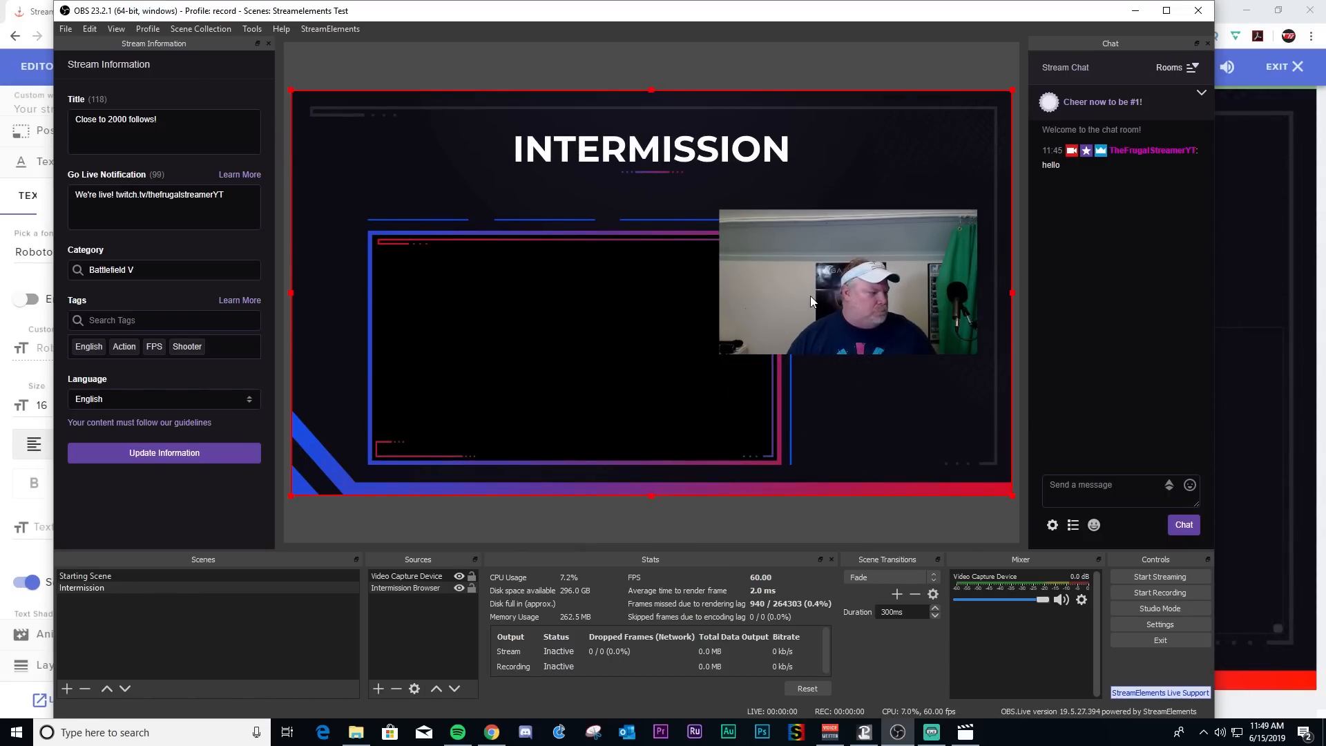
- Move the webcam source into the intermission camera frame and enlarge it to fill the frame
left_click(794, 332)
left_click_drag(794, 333, 467, 353)
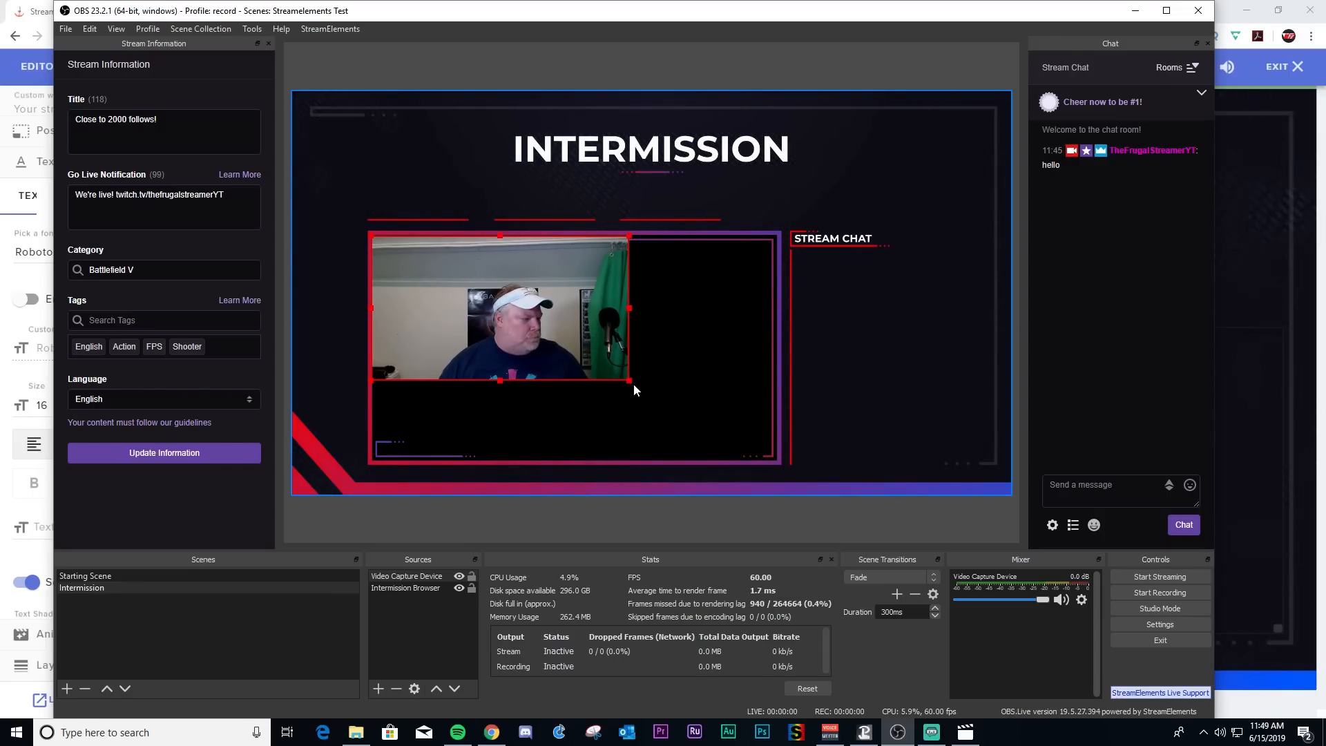
left_click_drag(628, 380, 700, 461)
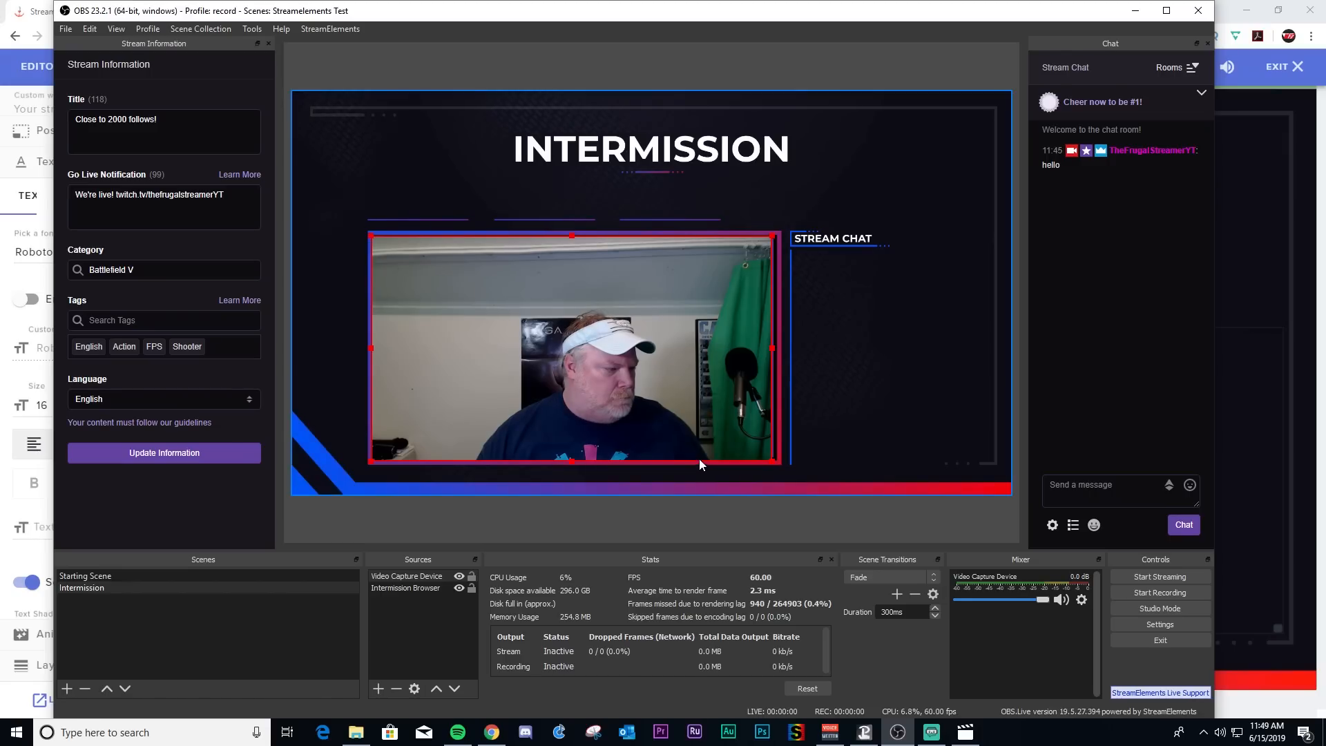
left_click_drag(654, 413, 658, 413)
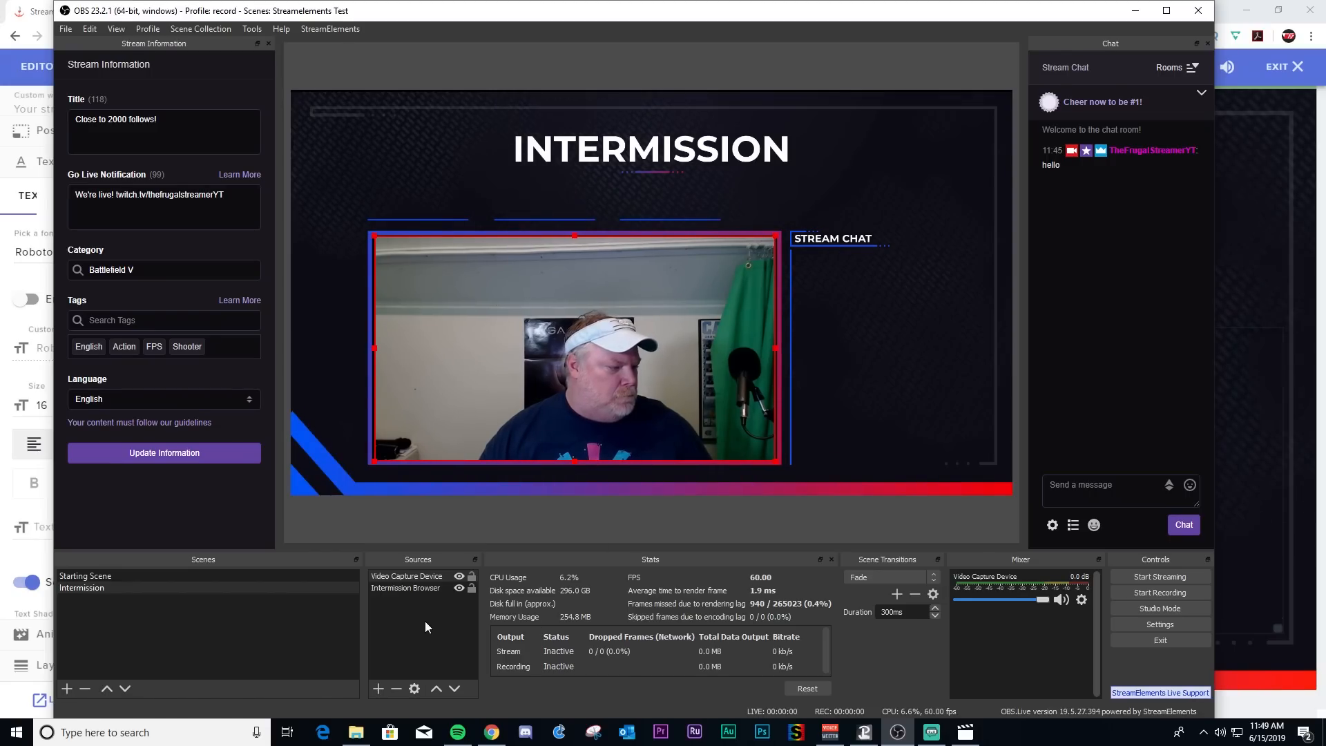
- Place the Video Capture Device source behind Intermission Browser and extend its corners to the camera frame's edges
left_click_drag(423, 578, 420, 598)
left_click(550, 371)
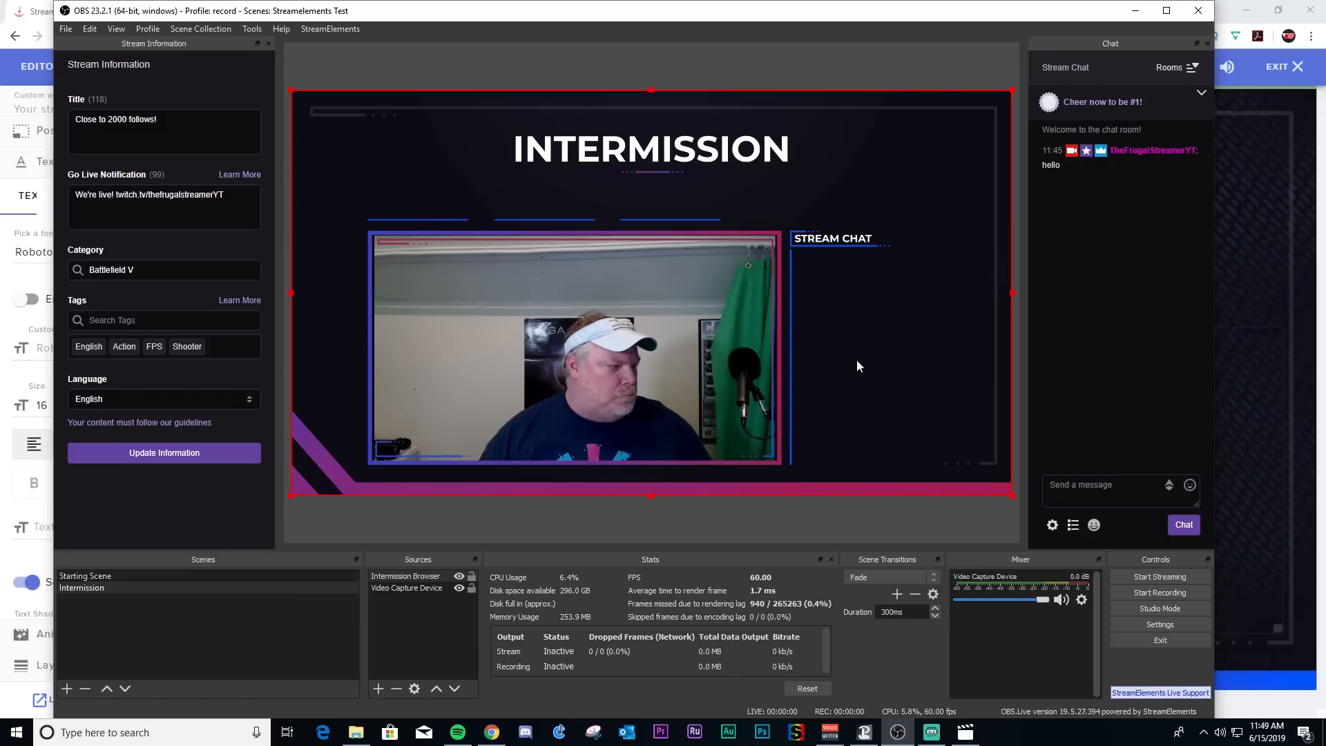
left_click(416, 588)
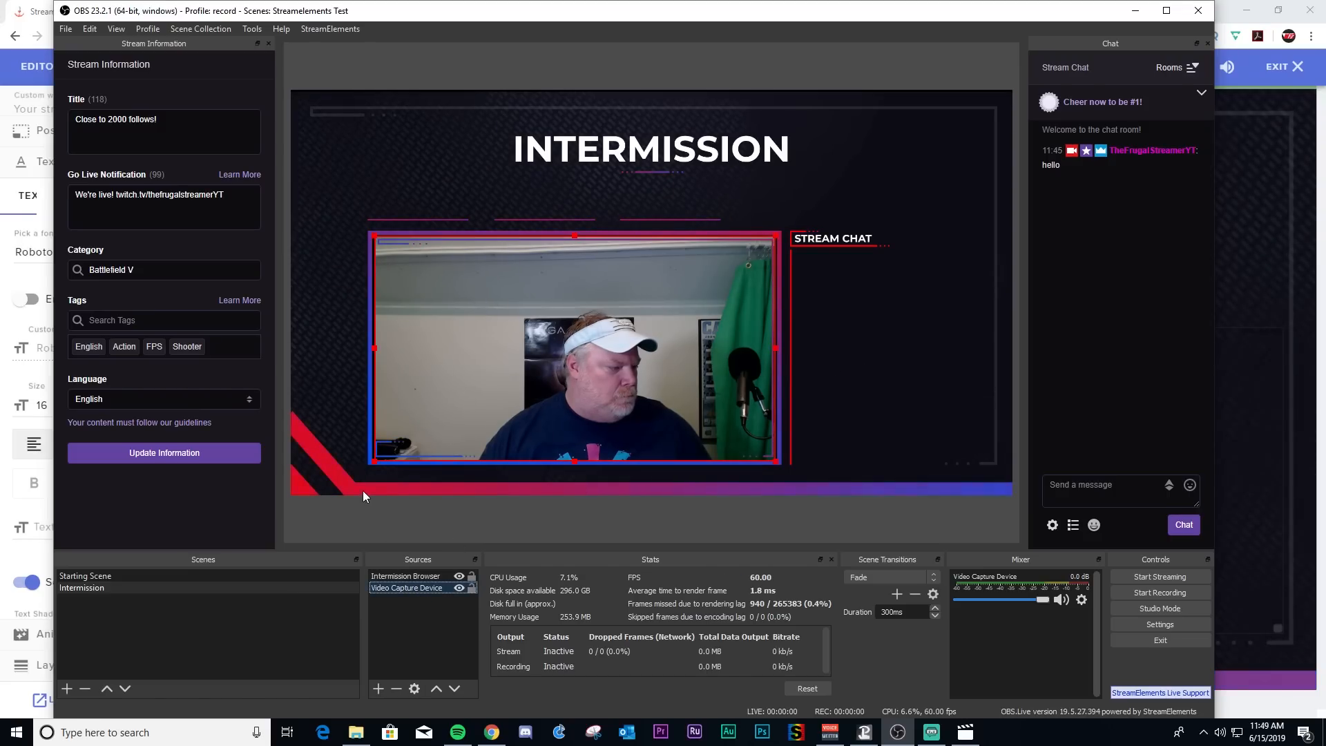
left_click_drag(367, 464, 370, 463)
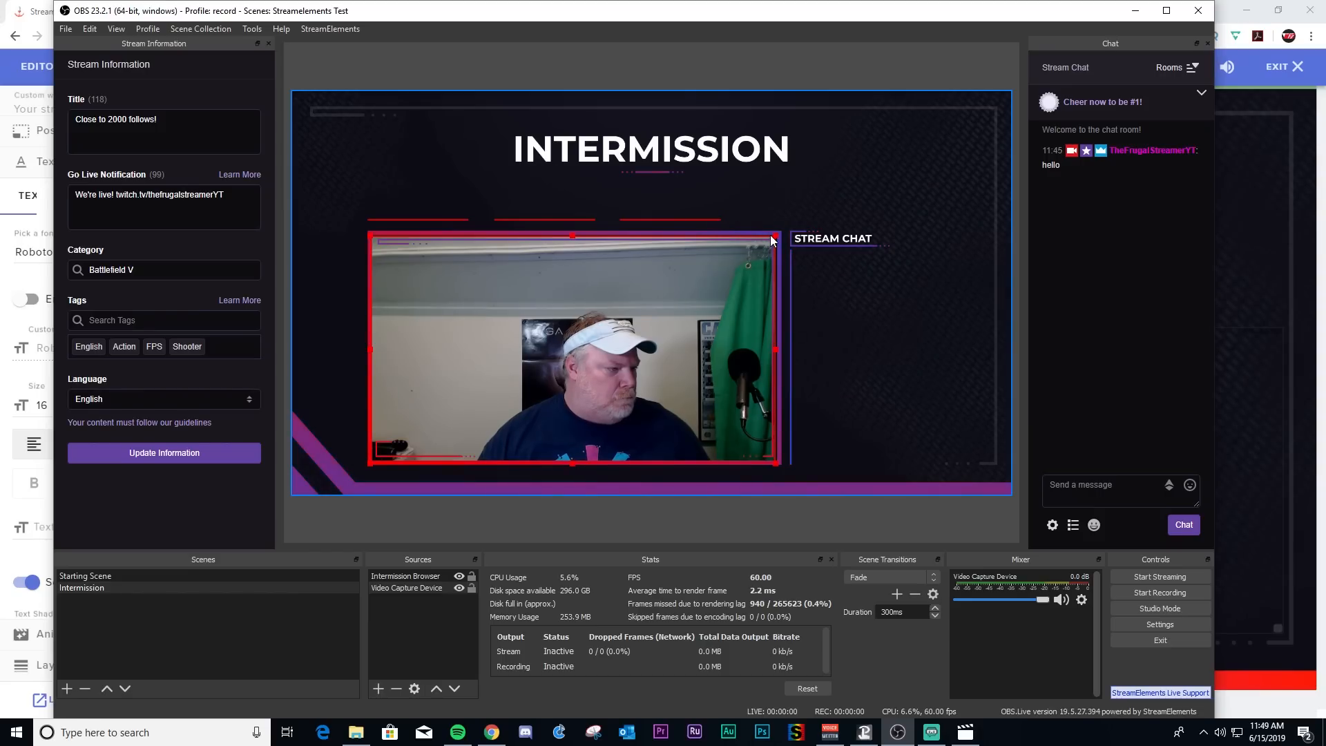
left_click_drag(777, 237, 782, 232)
left_click(936, 343)
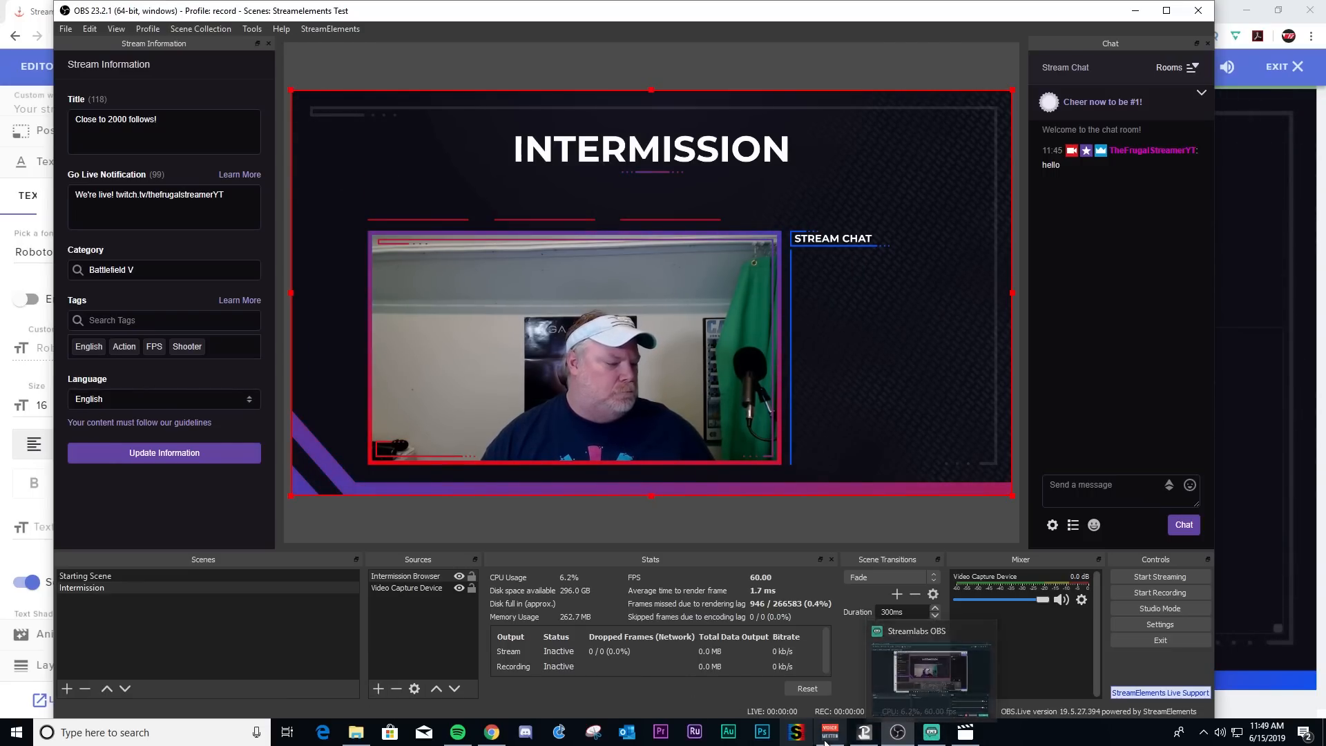
- Return to the StreamElements overlay editor in Chrome and insert a text widget named TFS
mouse_move(507, 740)
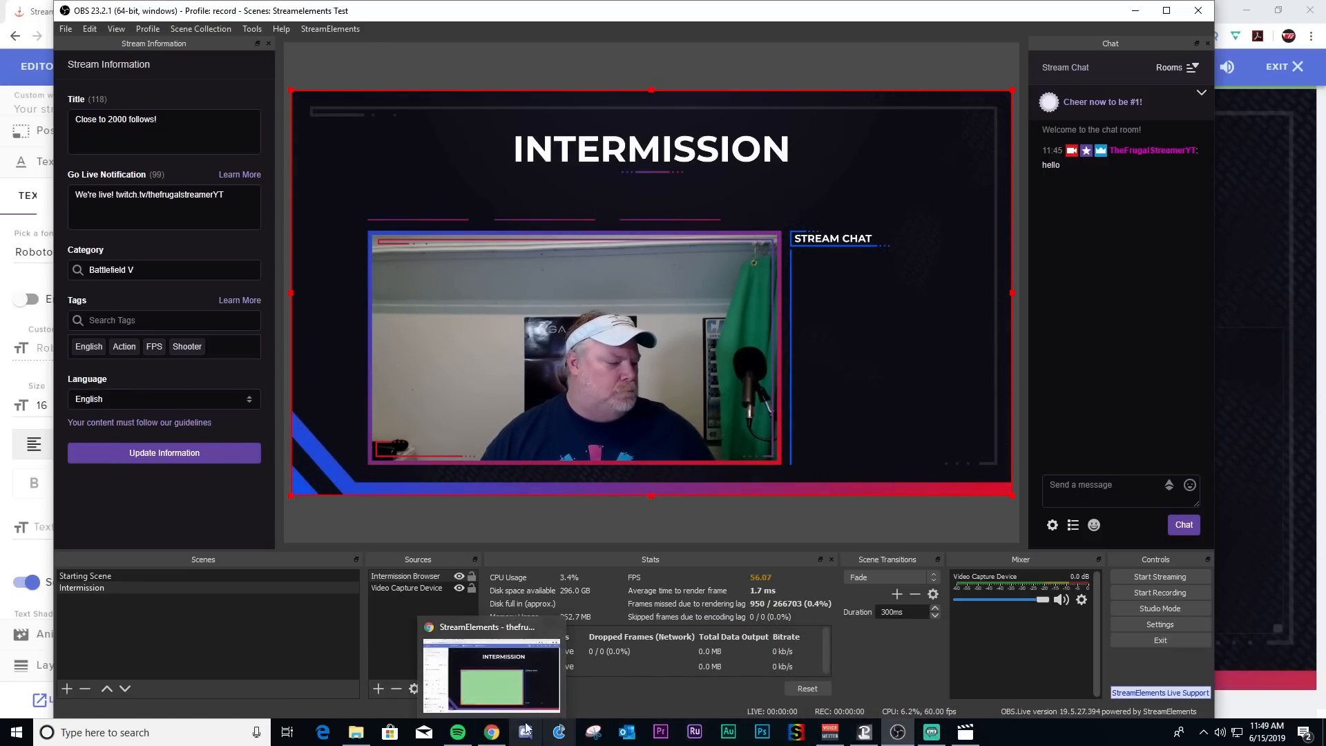
left_click(499, 671)
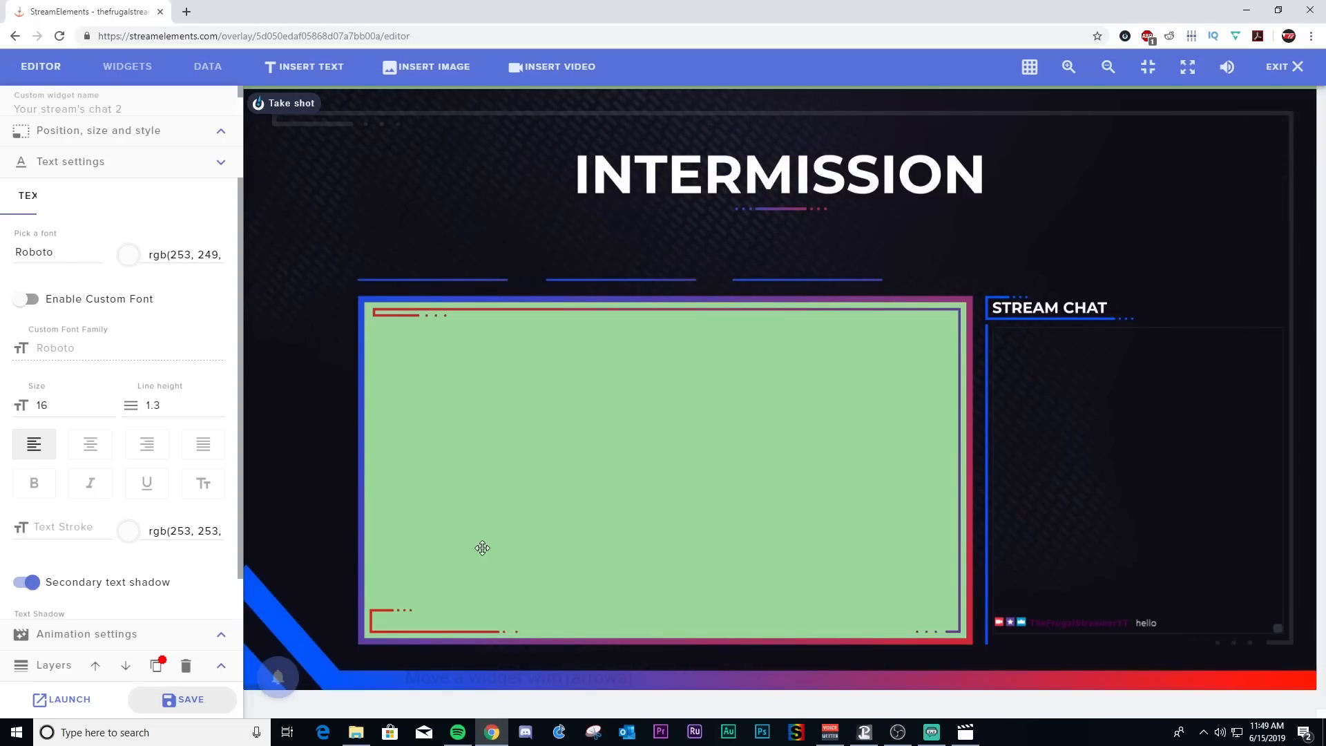
left_click(308, 72)
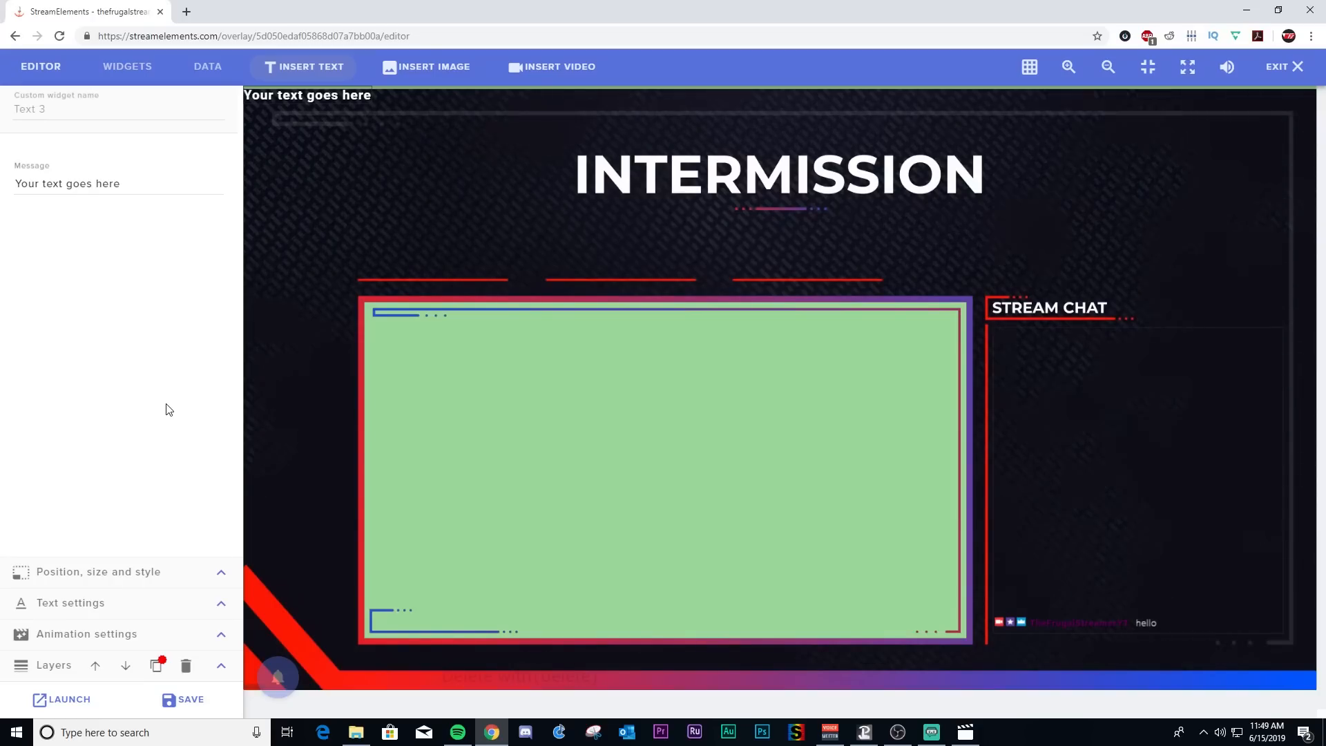
left_click(122, 116)
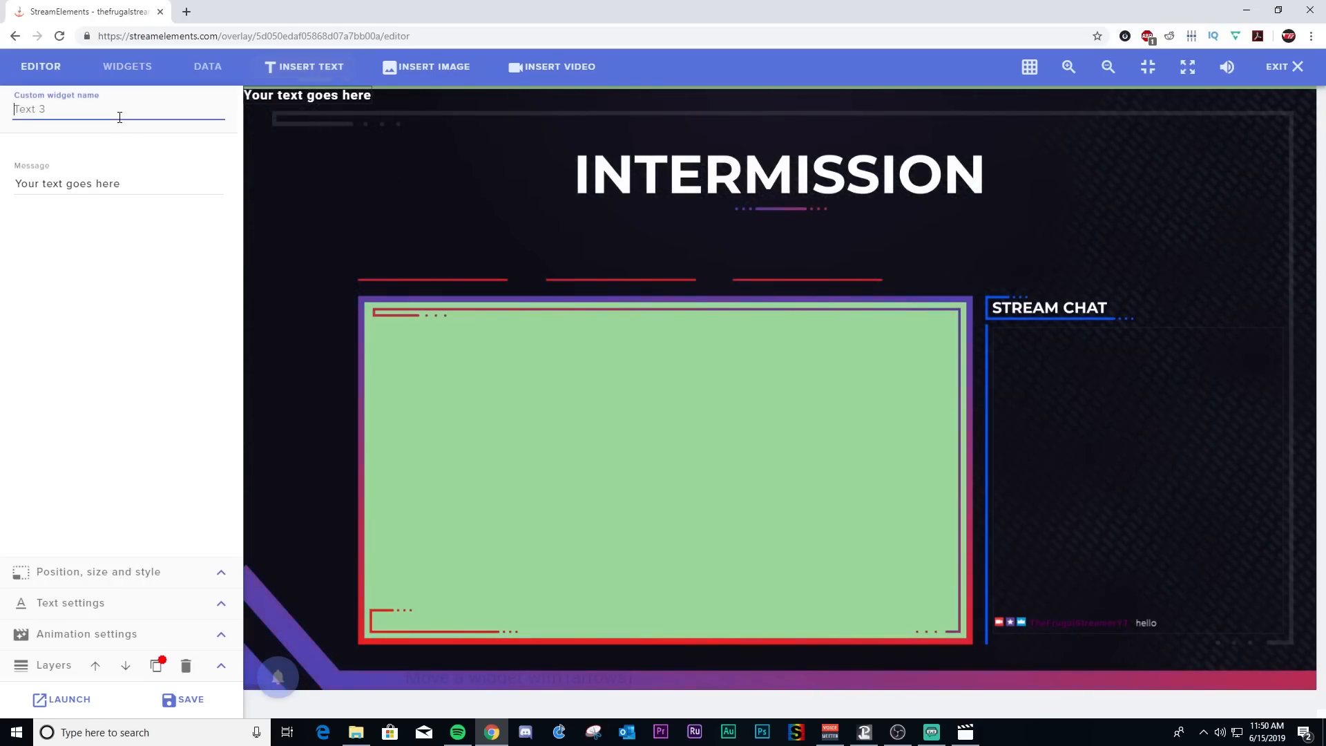
type("TFS")
key("BackSpace")
key("BackSpace")
key("BackSpace")
type("TFS")
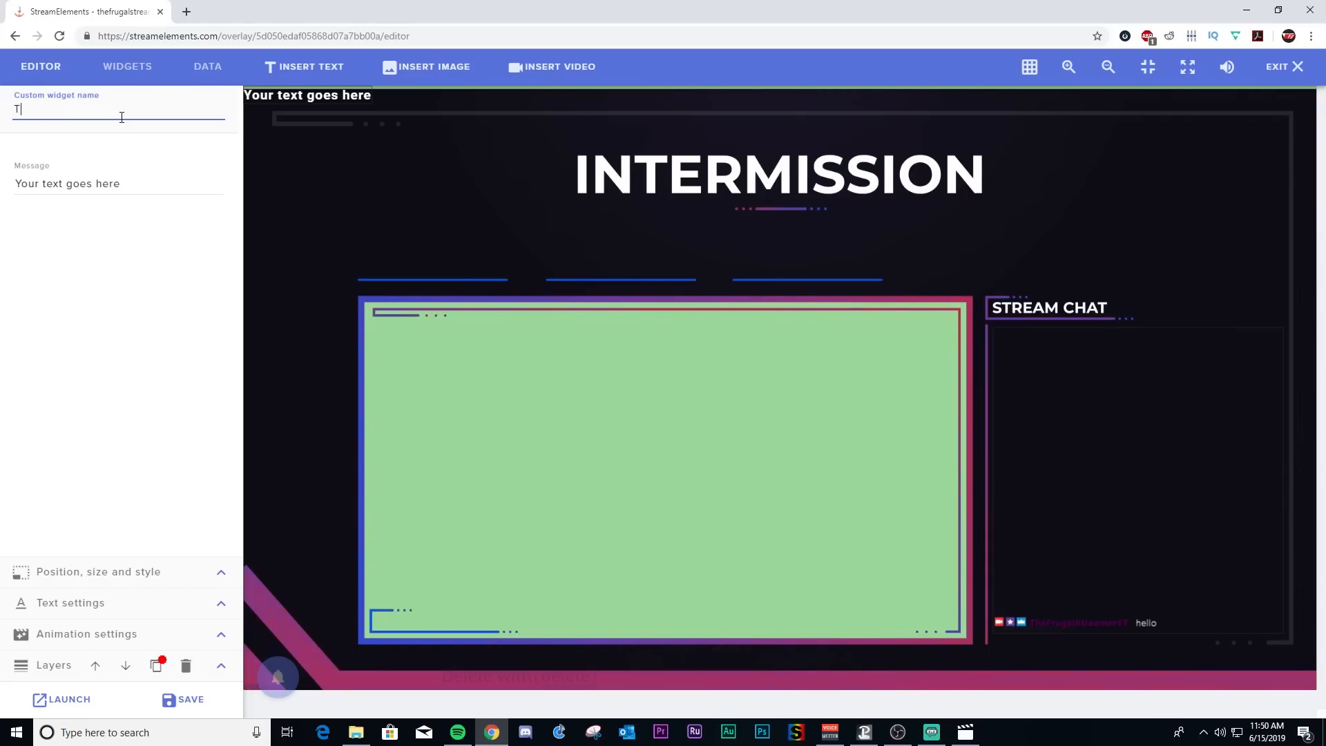
- Set the TFS text widget's message to "The Frugal Streamer"
triple_click(126, 184)
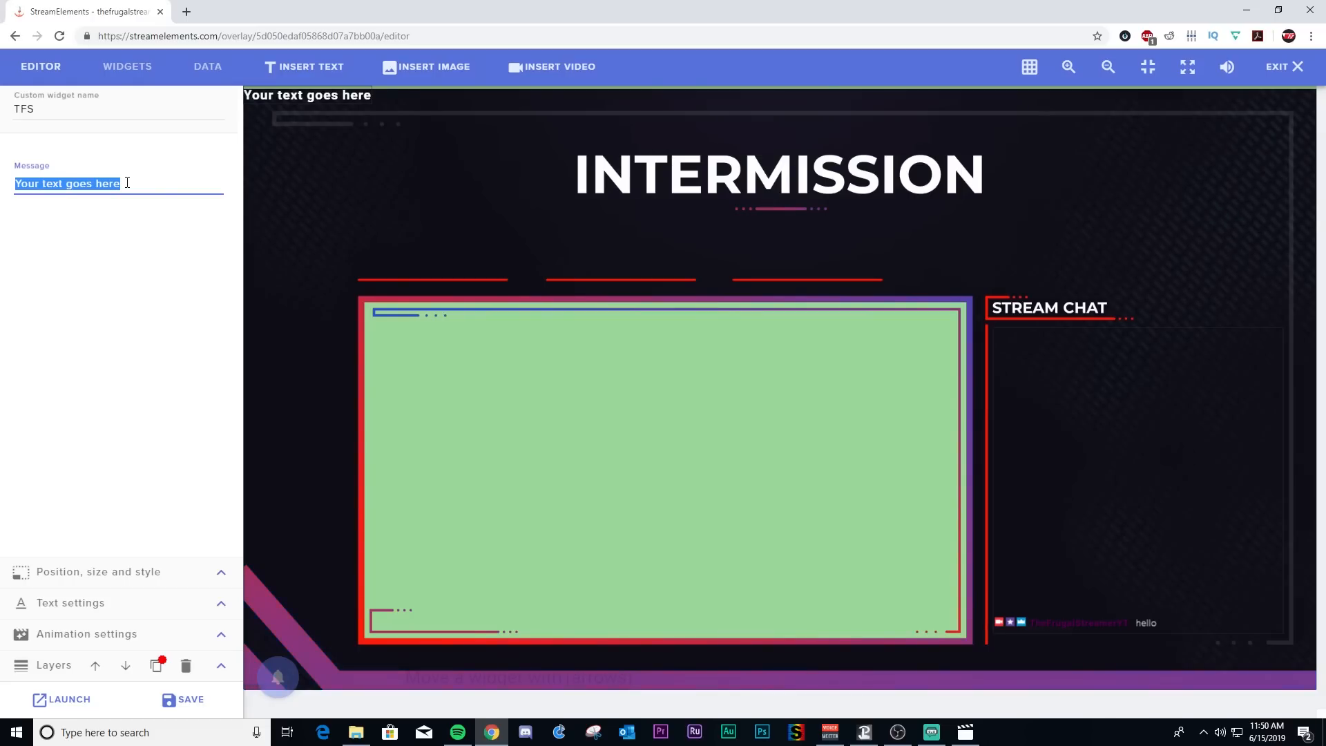
type("TFS")
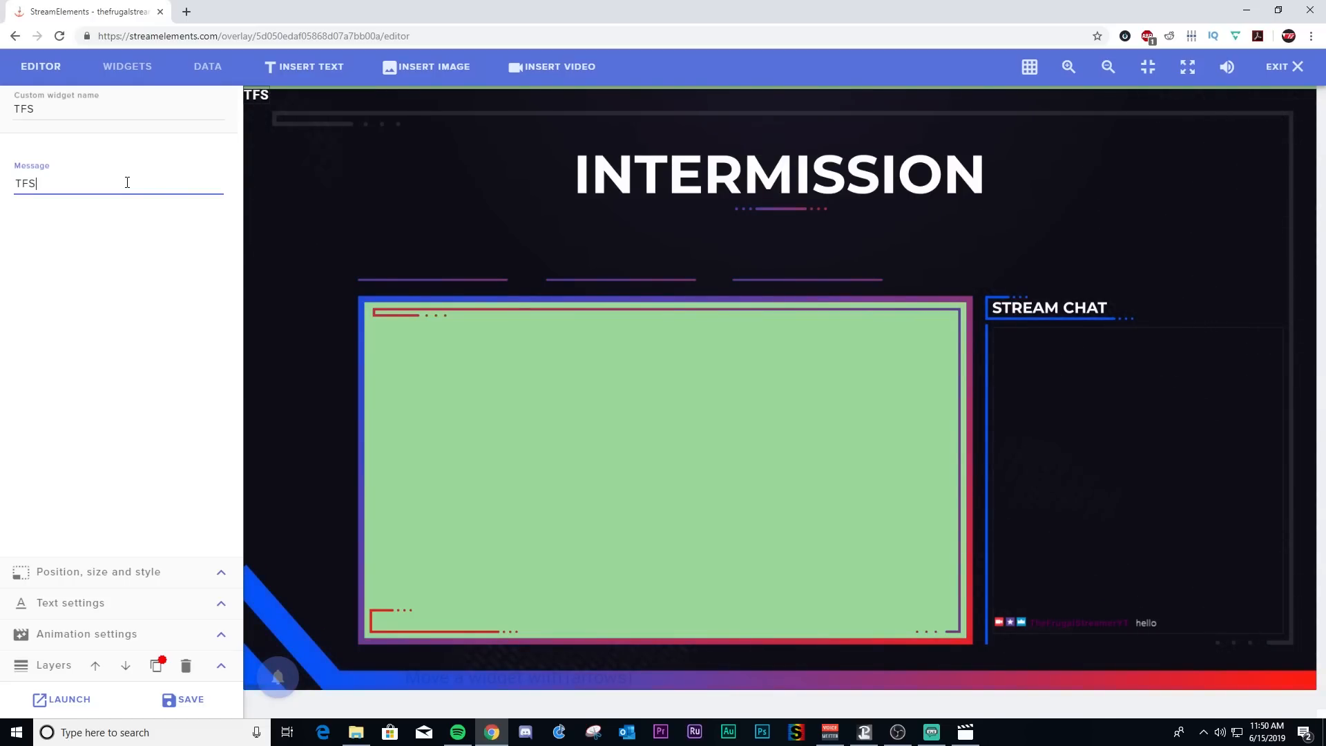
key("BackSpace")
key("BackSpace")
key("BackSpace")
type("Pun")
key("BackSpace")
key("BackSpace")
key("BackSpace")
type("The")
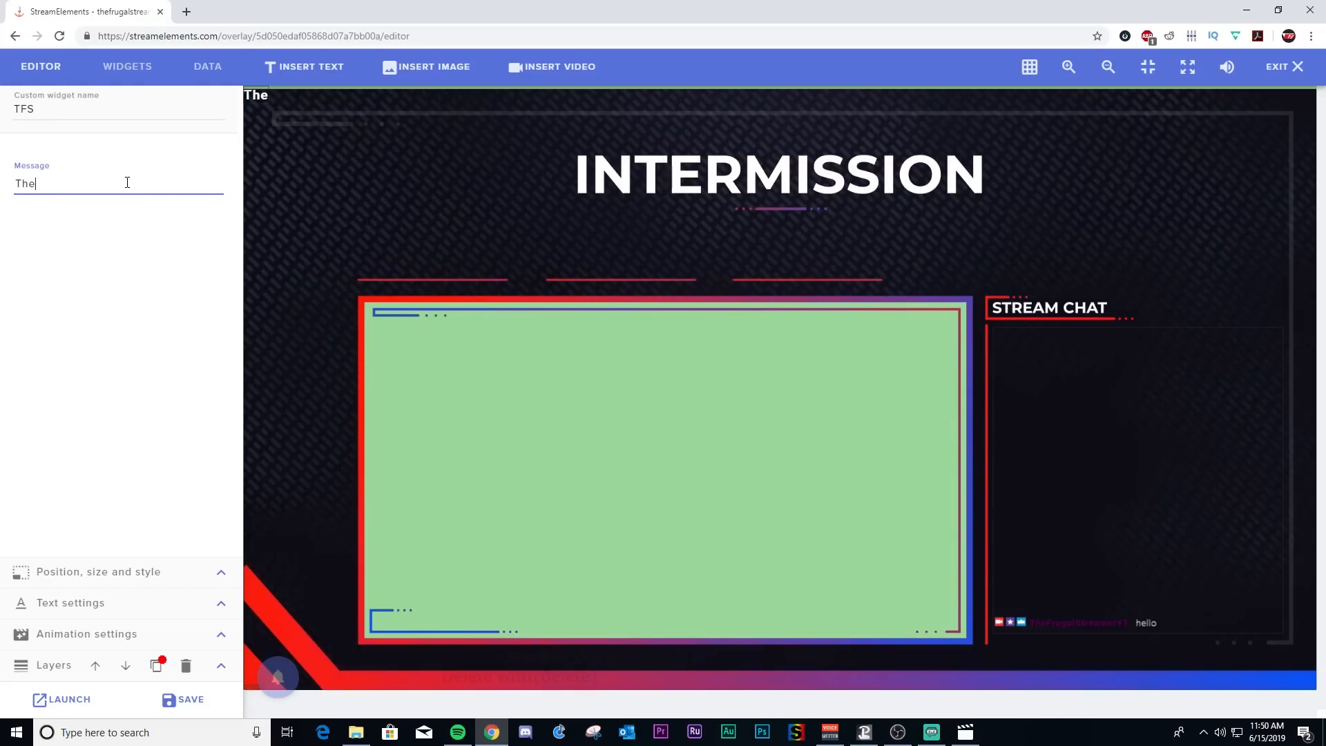
type(" Frugal St")
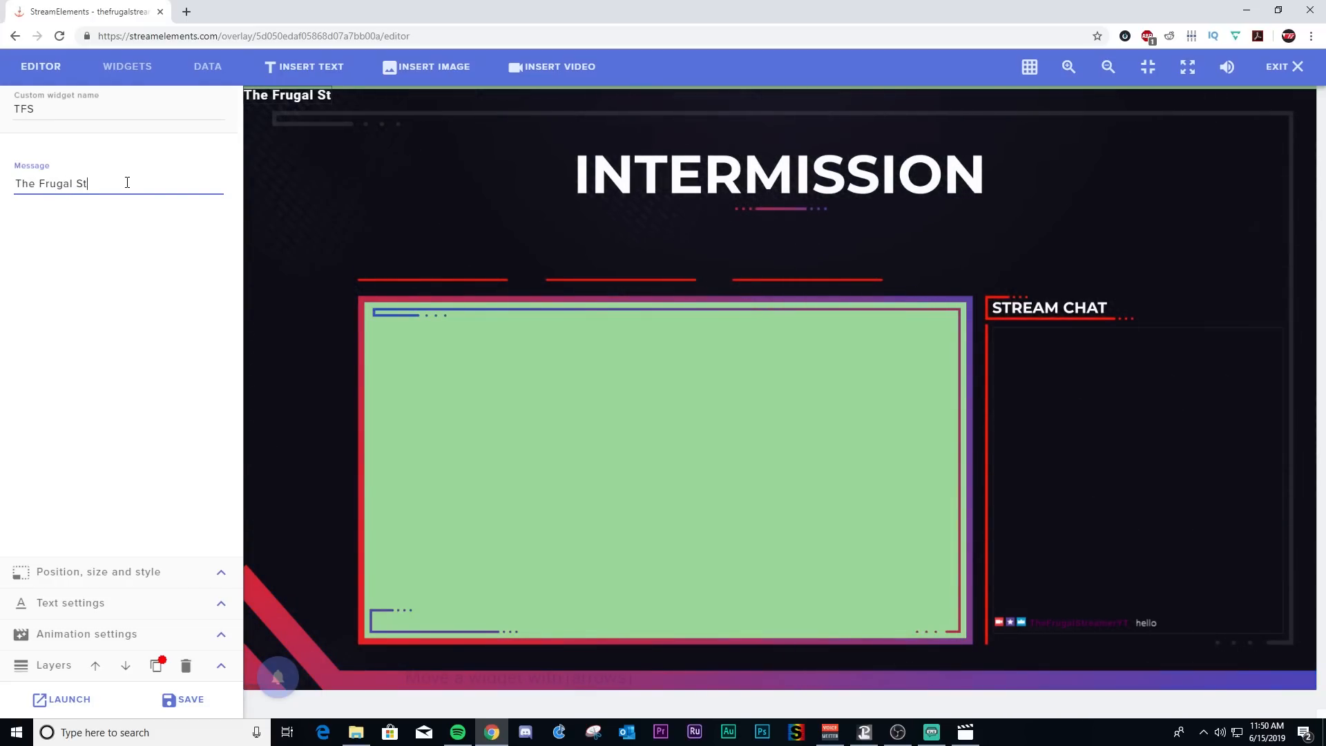
type("reamer")
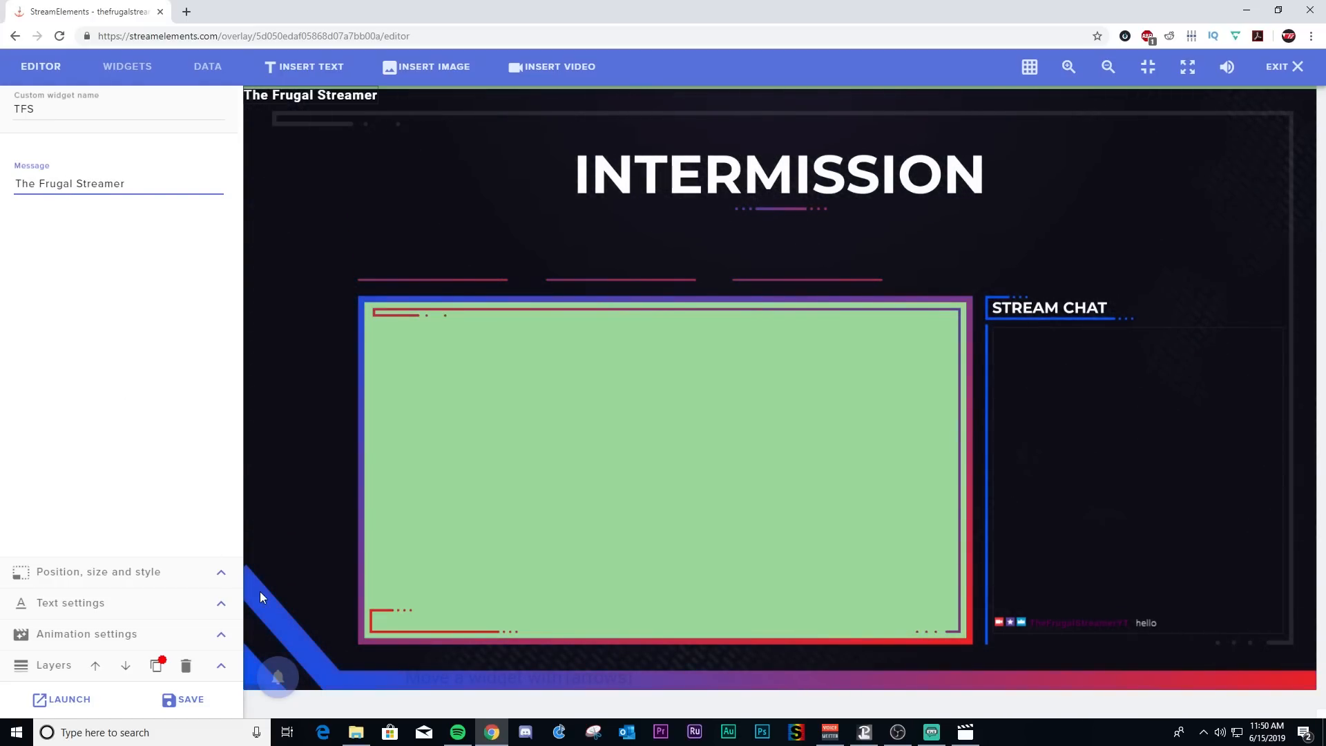
- Move the text widget into the small label frame in the camera area's lower-left corner and save the overlay
left_click(220, 610)
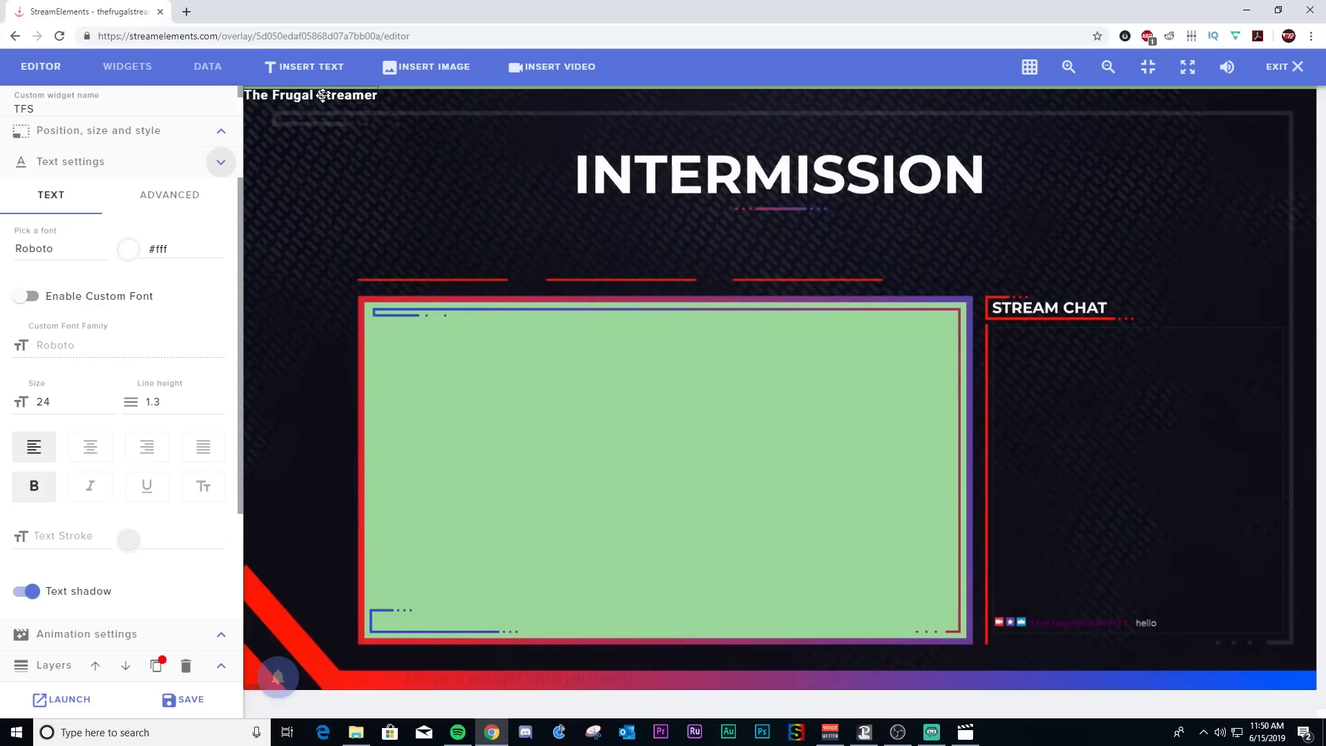
left_click_drag(334, 119, 457, 621)
left_click_drag(457, 620, 453, 615)
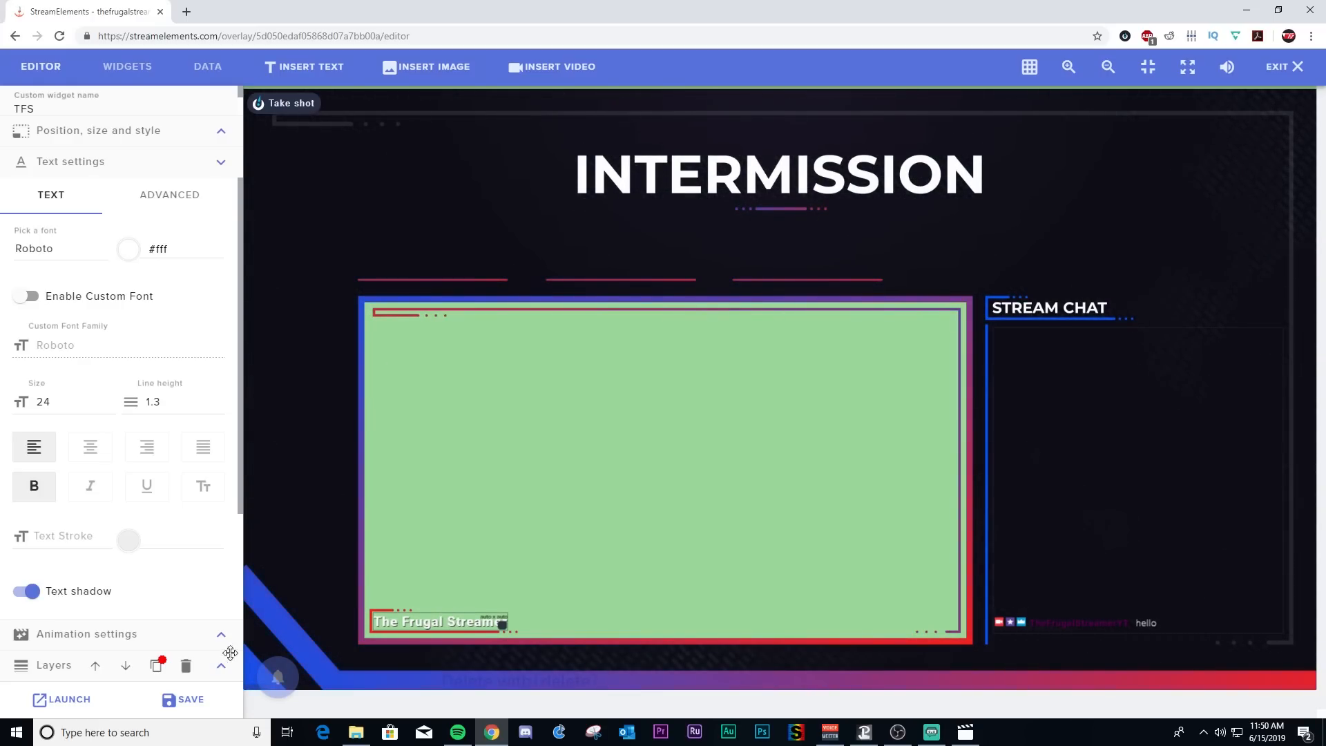
left_click(183, 699)
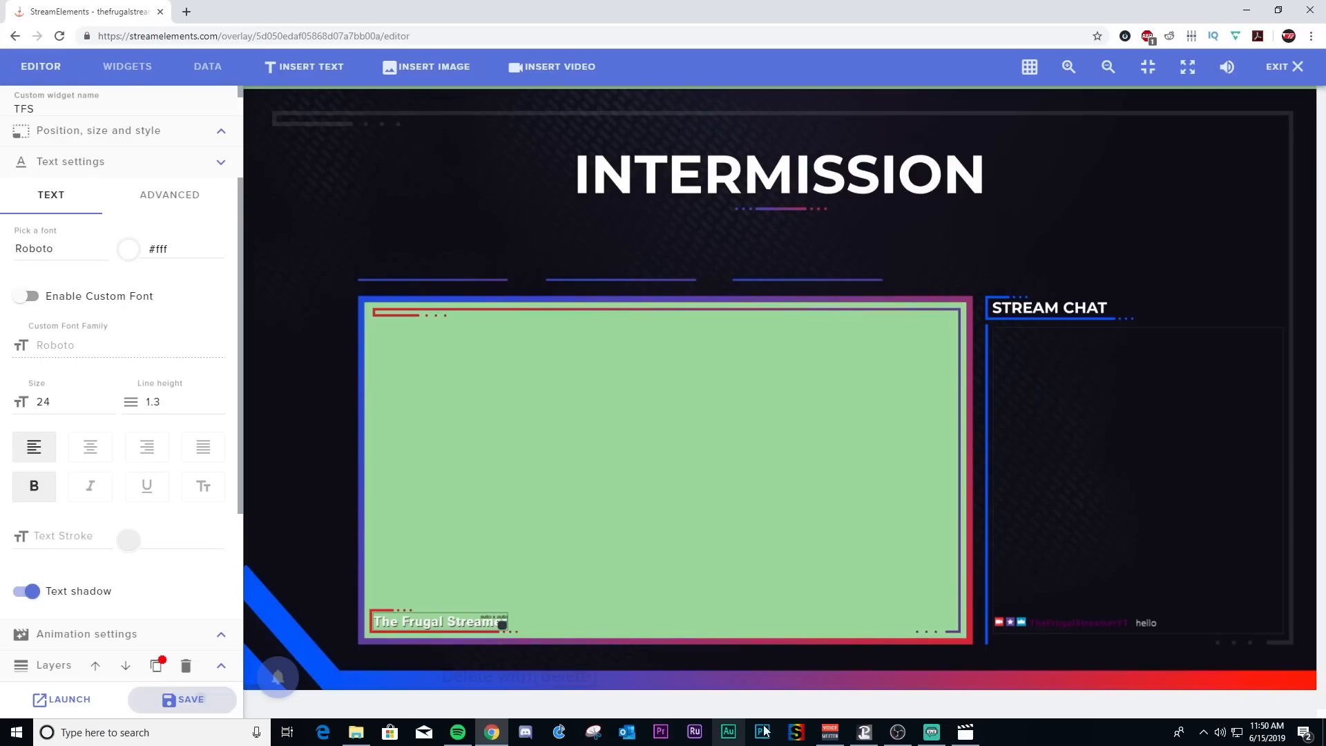
- Switch to OBS to check the name label in the Intermission scene and maximize the window
left_click(898, 735)
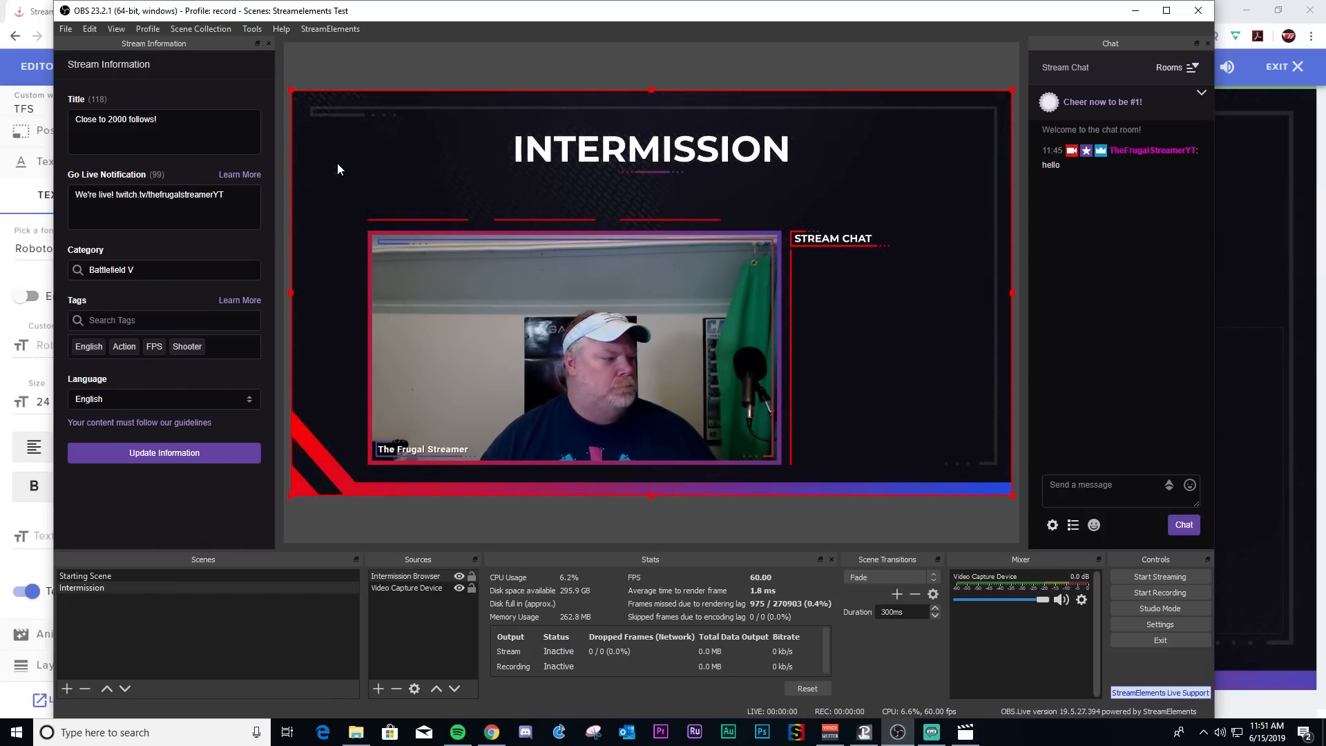
left_click(147, 458)
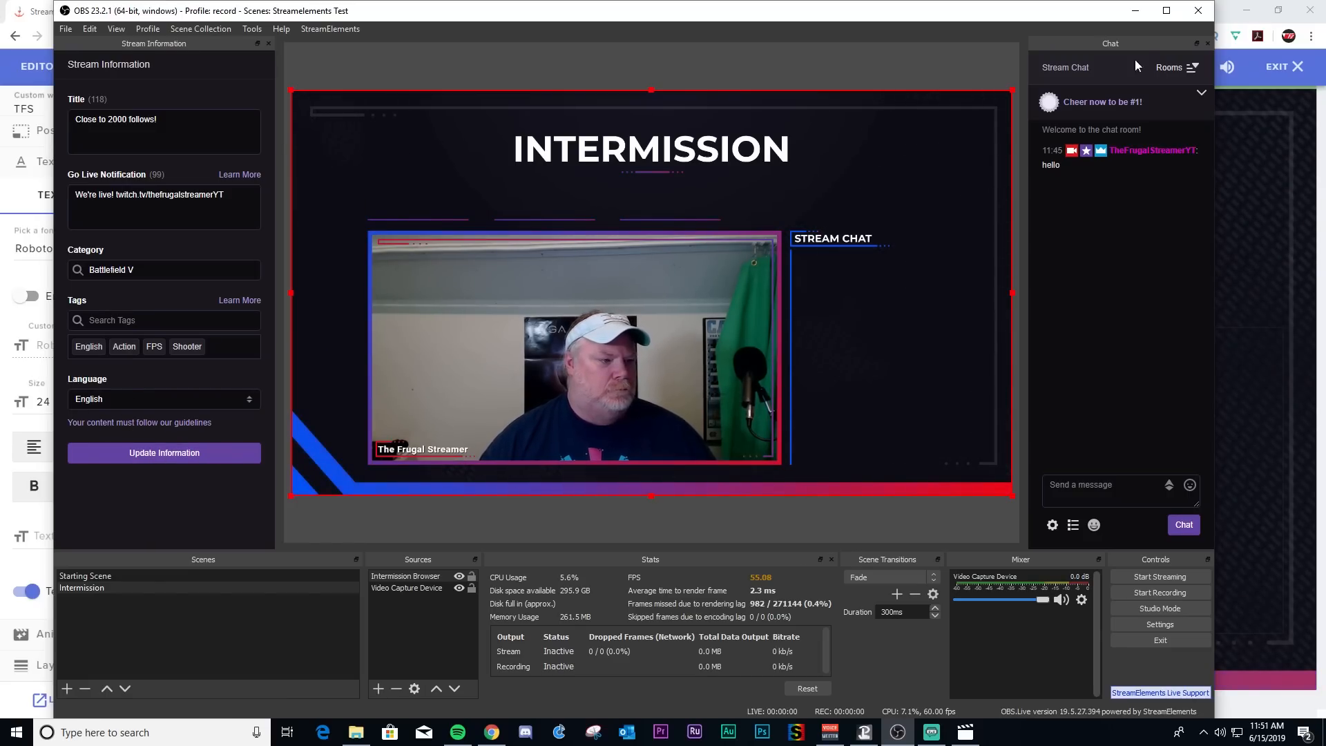
left_click(1166, 11)
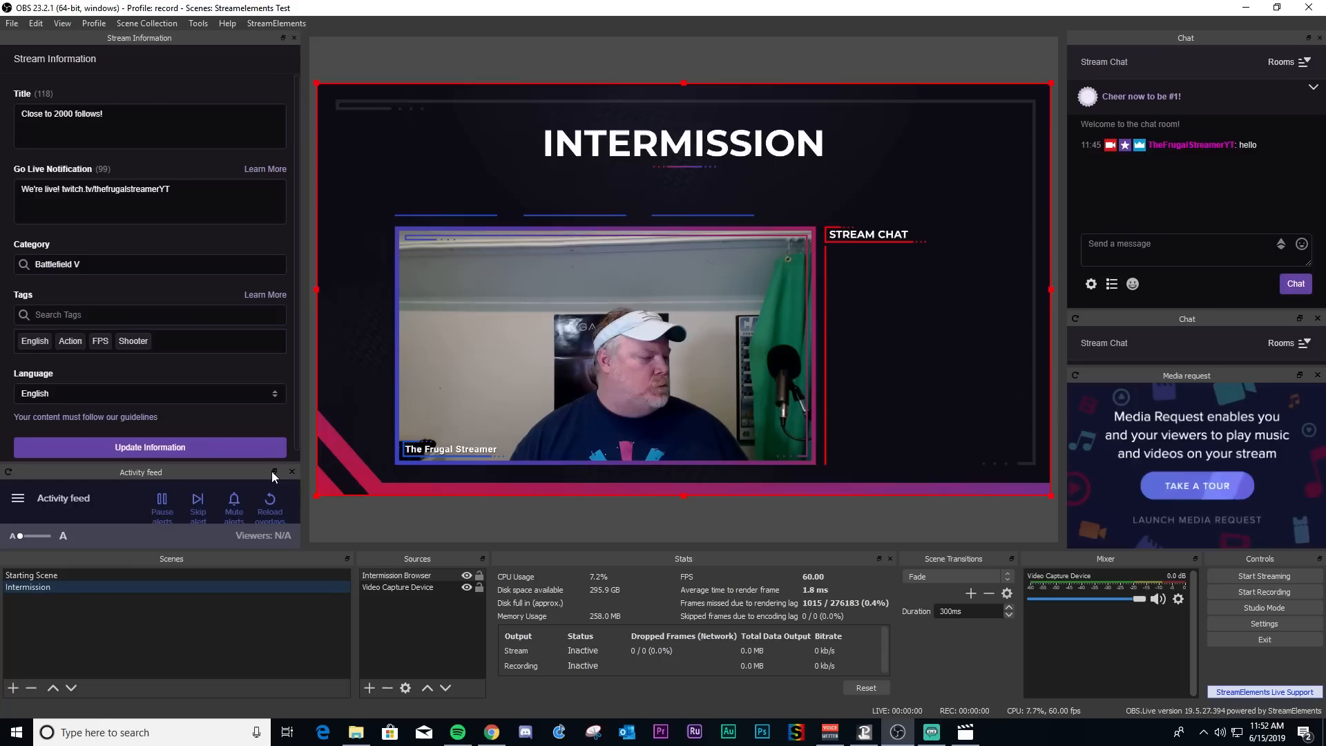
- Enlarge the Activity feed dock upward and look through the shortened Stream Information dock
left_click_drag(261, 461, 230, 231)
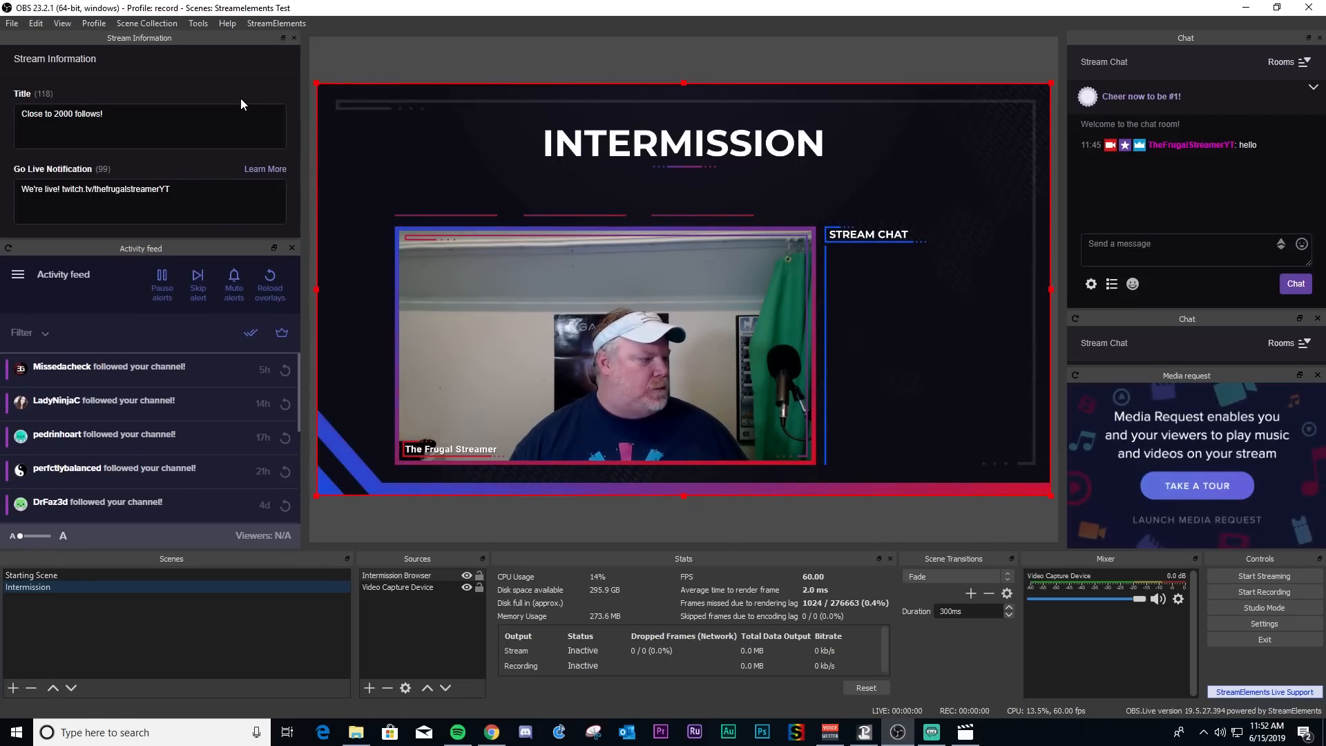
scroll(241, 98, "down", 2)
scroll(241, 99, "down", 2)
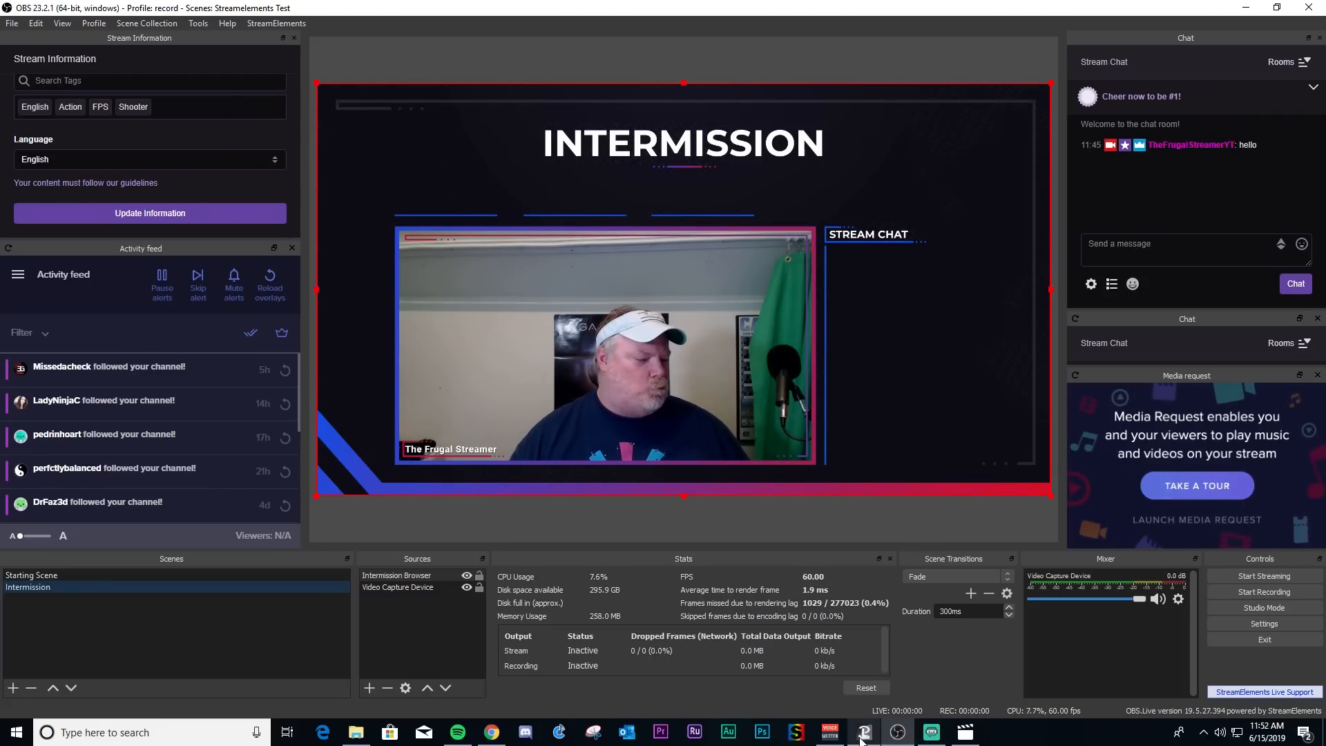
- Return to the overlay editor in Chrome, add an AlertBox widget and move it toward the canvas's upper-right area
left_click(491, 732)
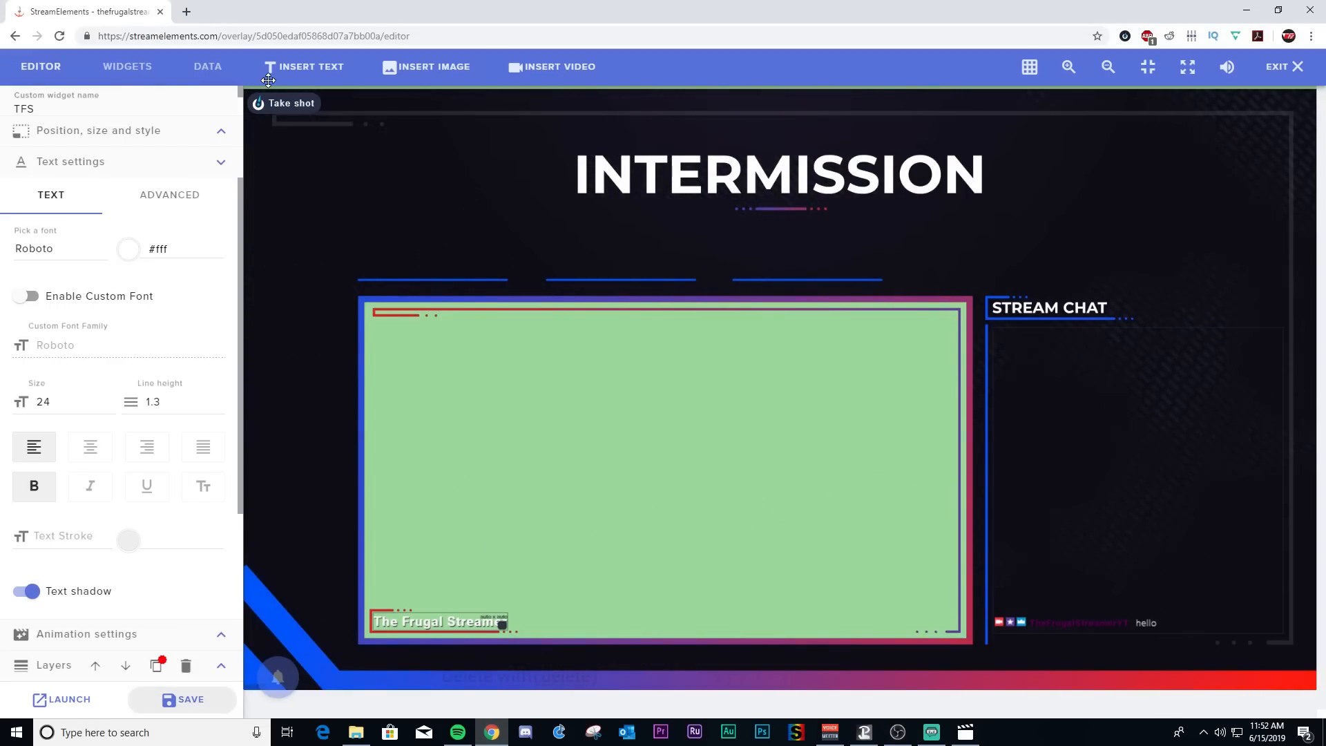
left_click(120, 69)
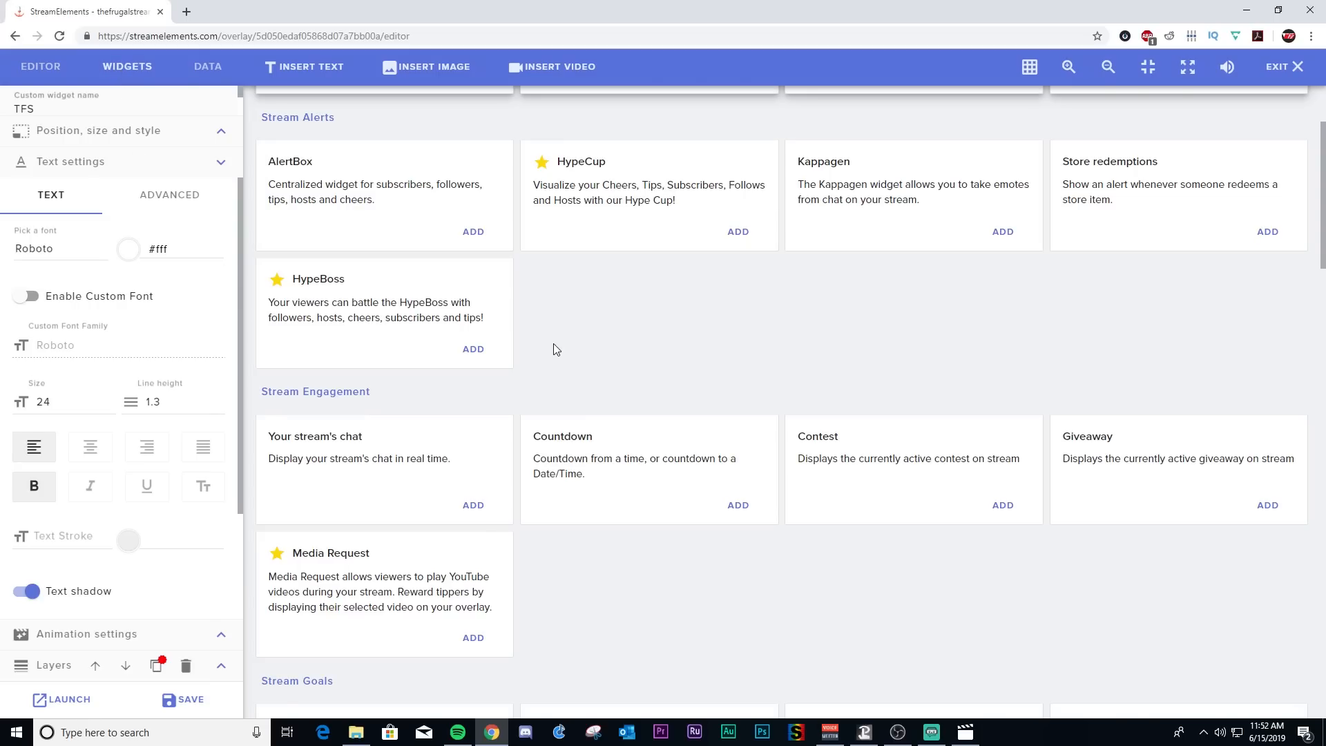
left_click(474, 232)
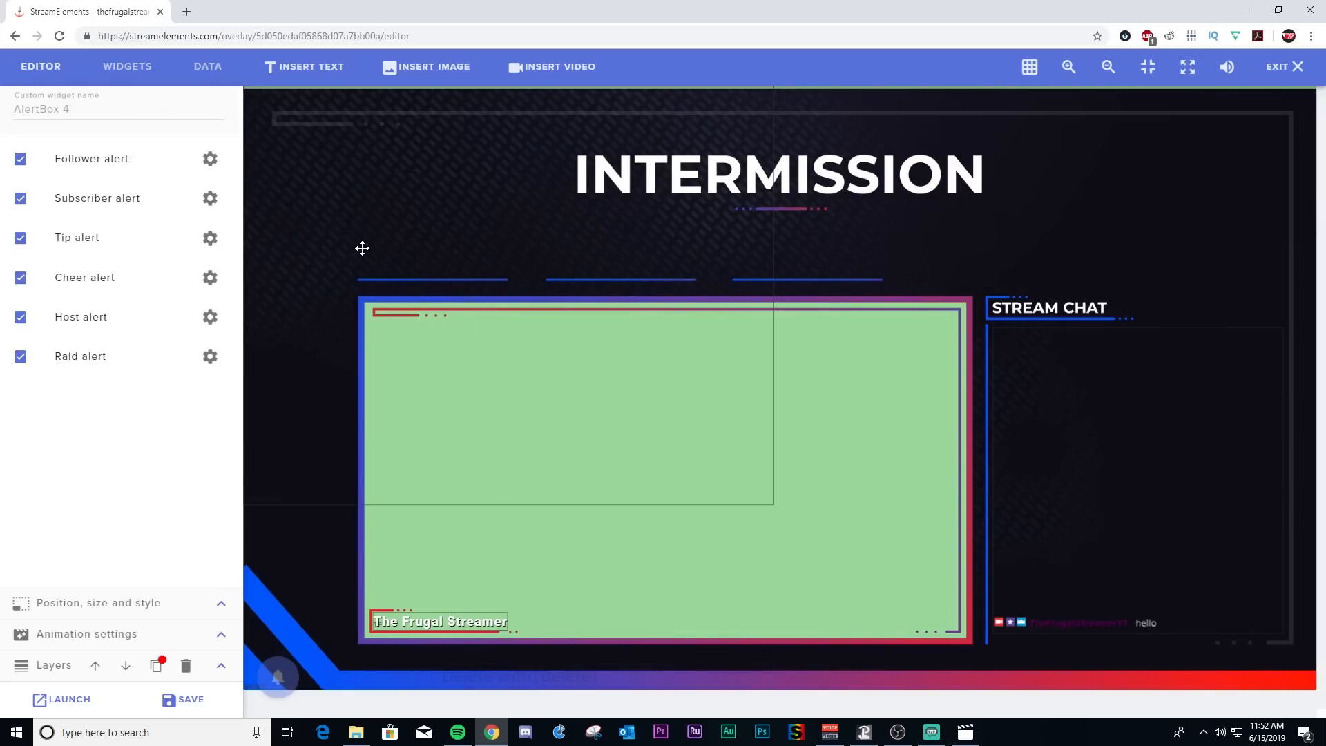
left_click_drag(580, 310, 922, 260)
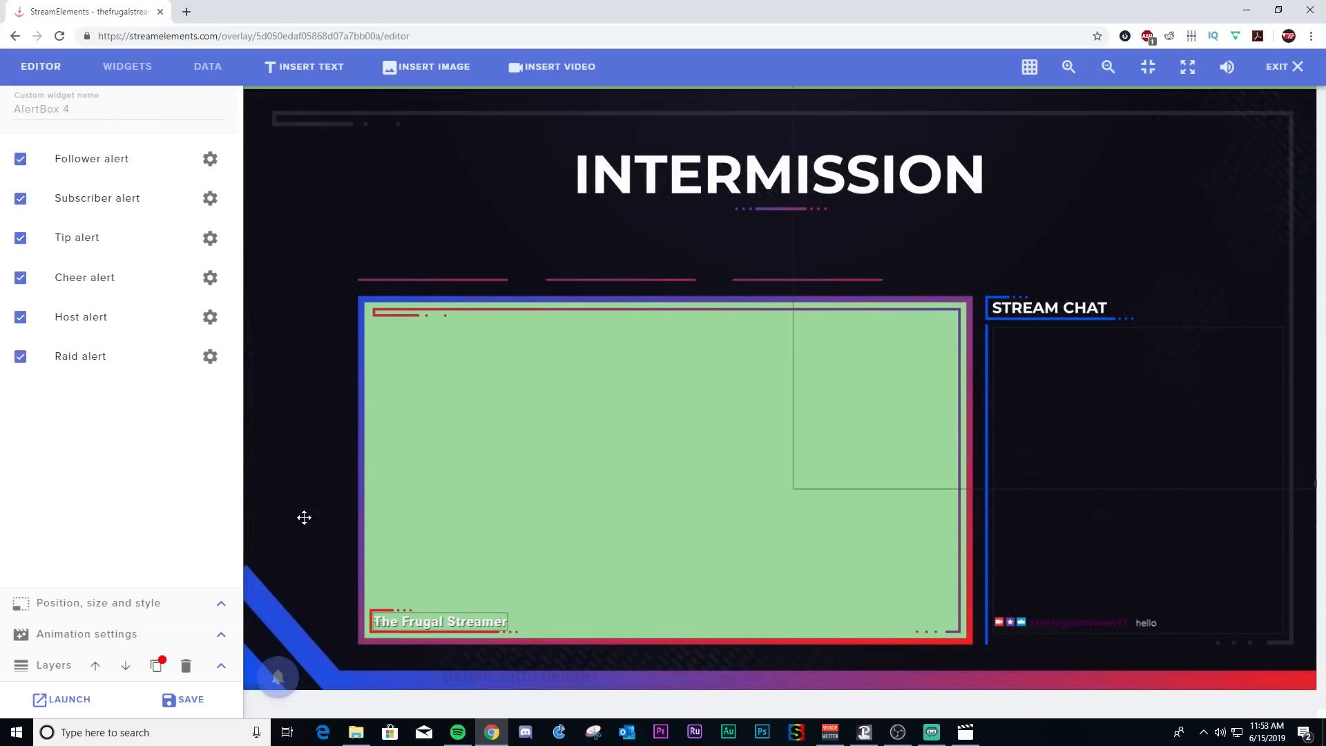
- Set the AlertBox widget's width and height to 400 px each
left_click(218, 603)
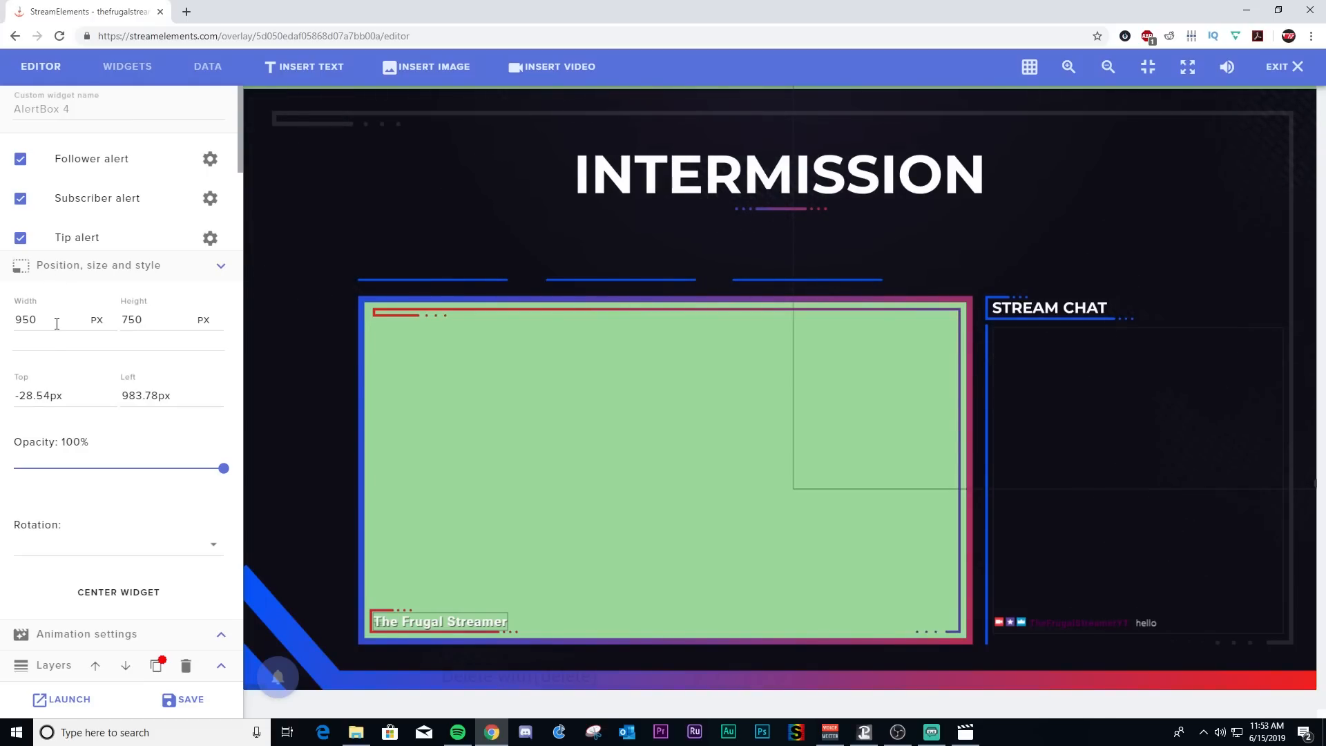
type("400")
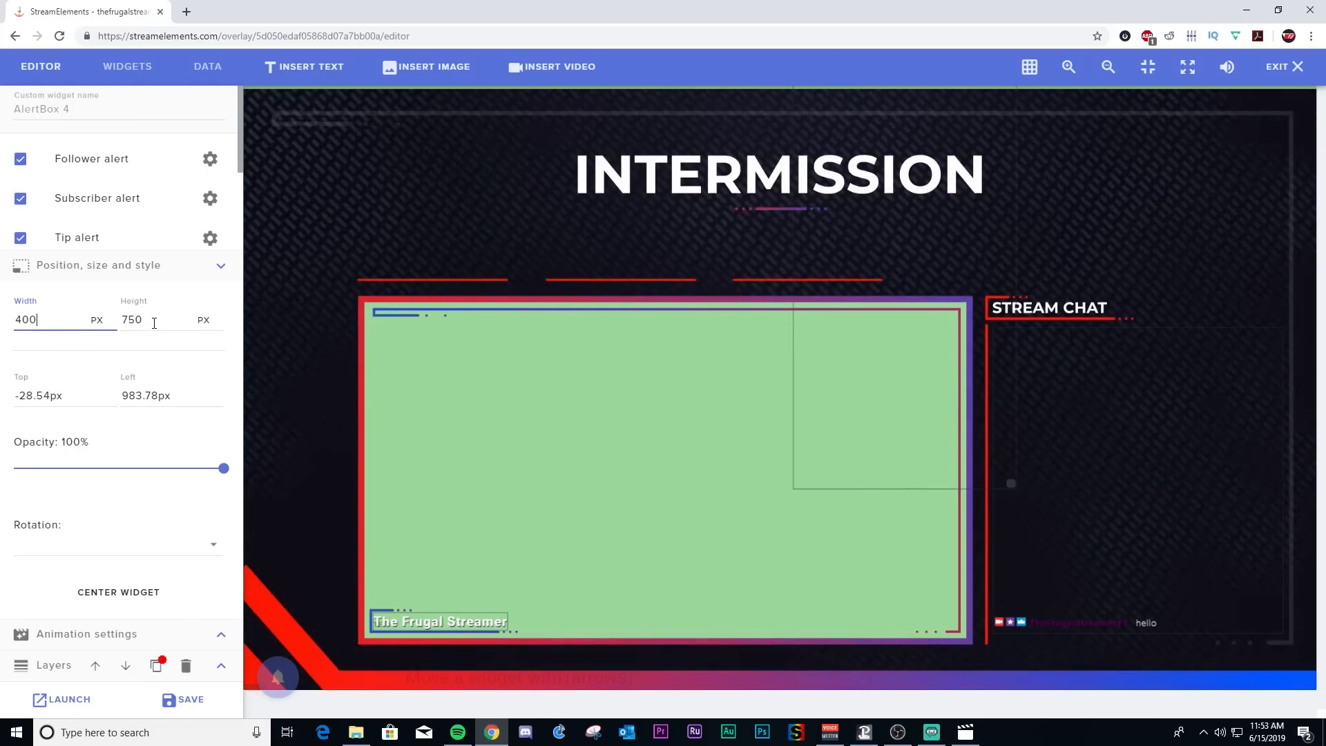
double_click(147, 324)
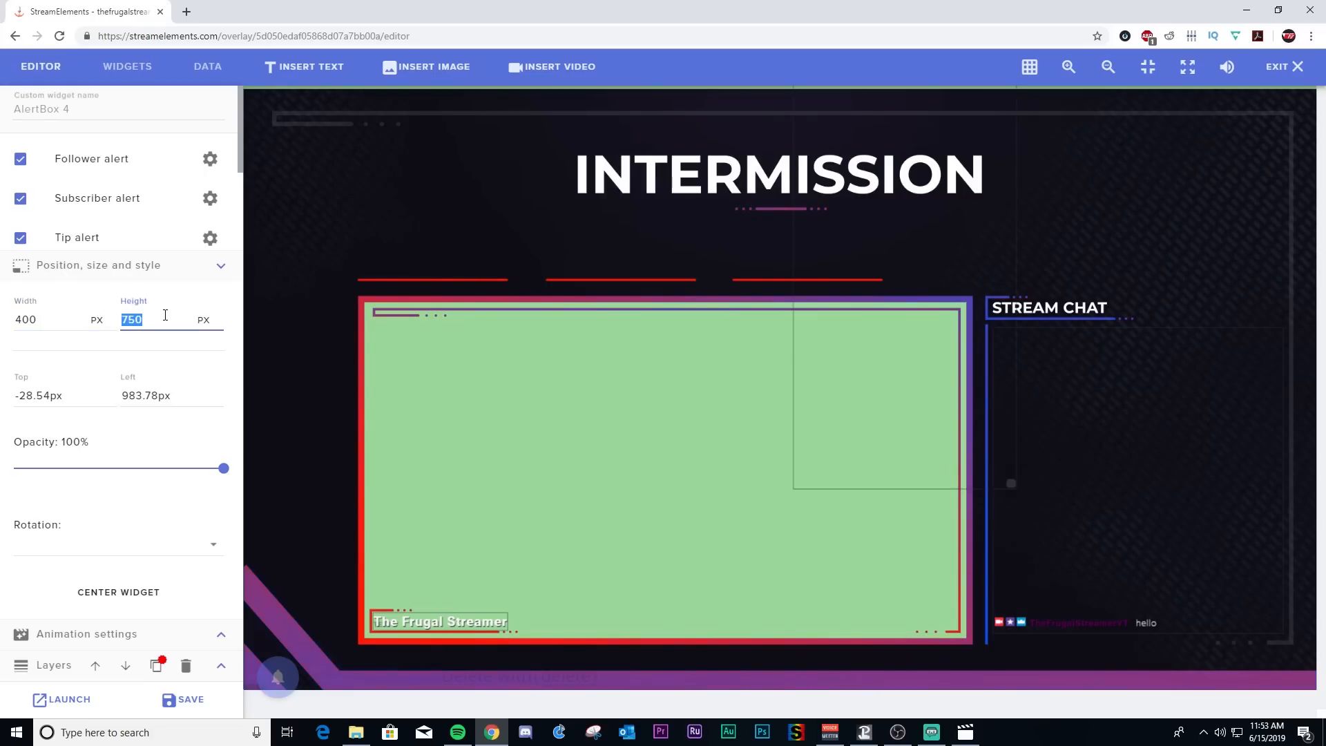
type("400")
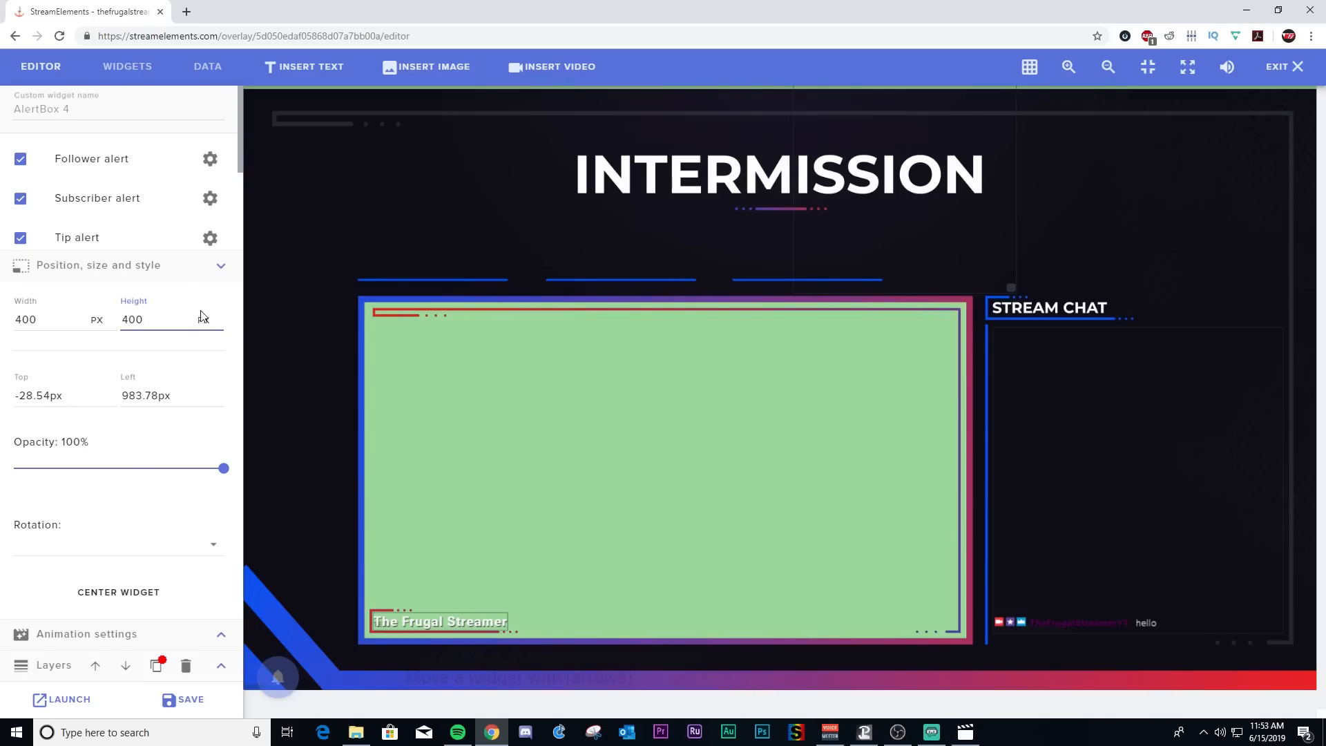
- Turn the AlertBox's follower alert off and back on, and open the widget's animation settings
left_click(91, 158)
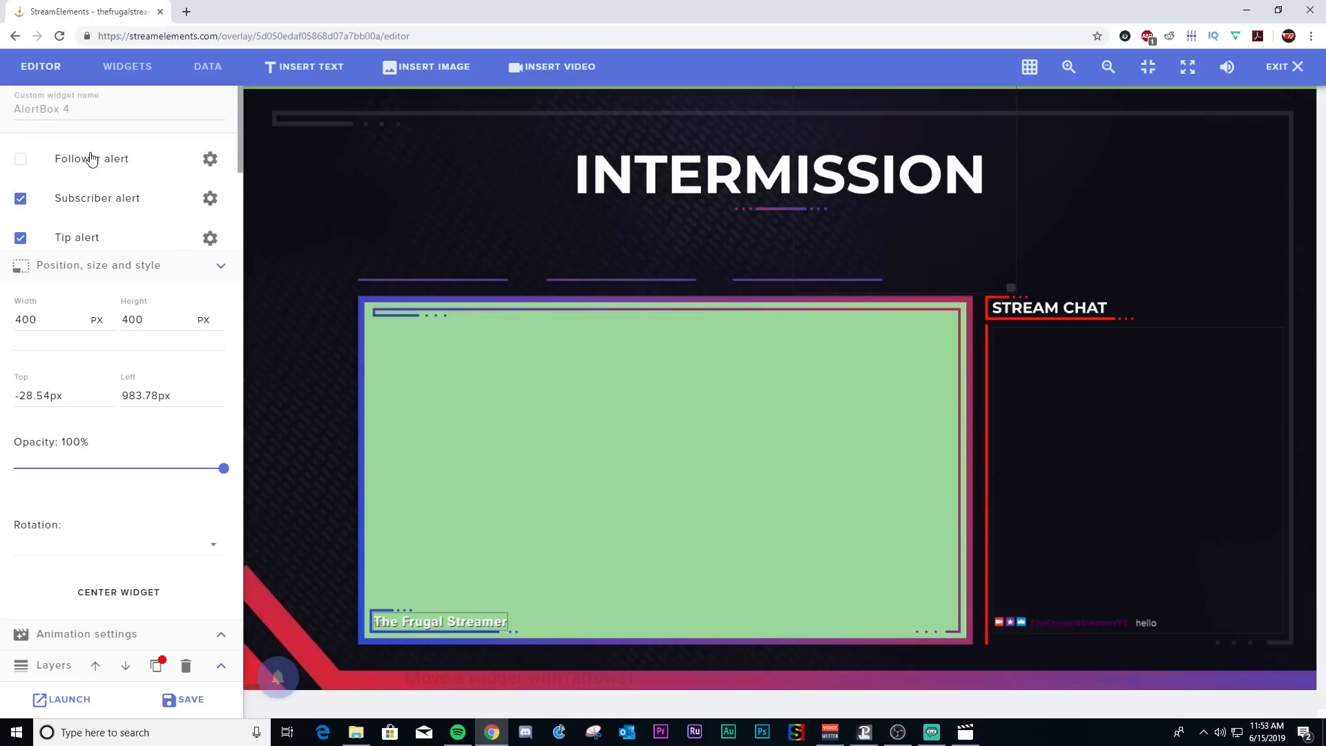
left_click(92, 158)
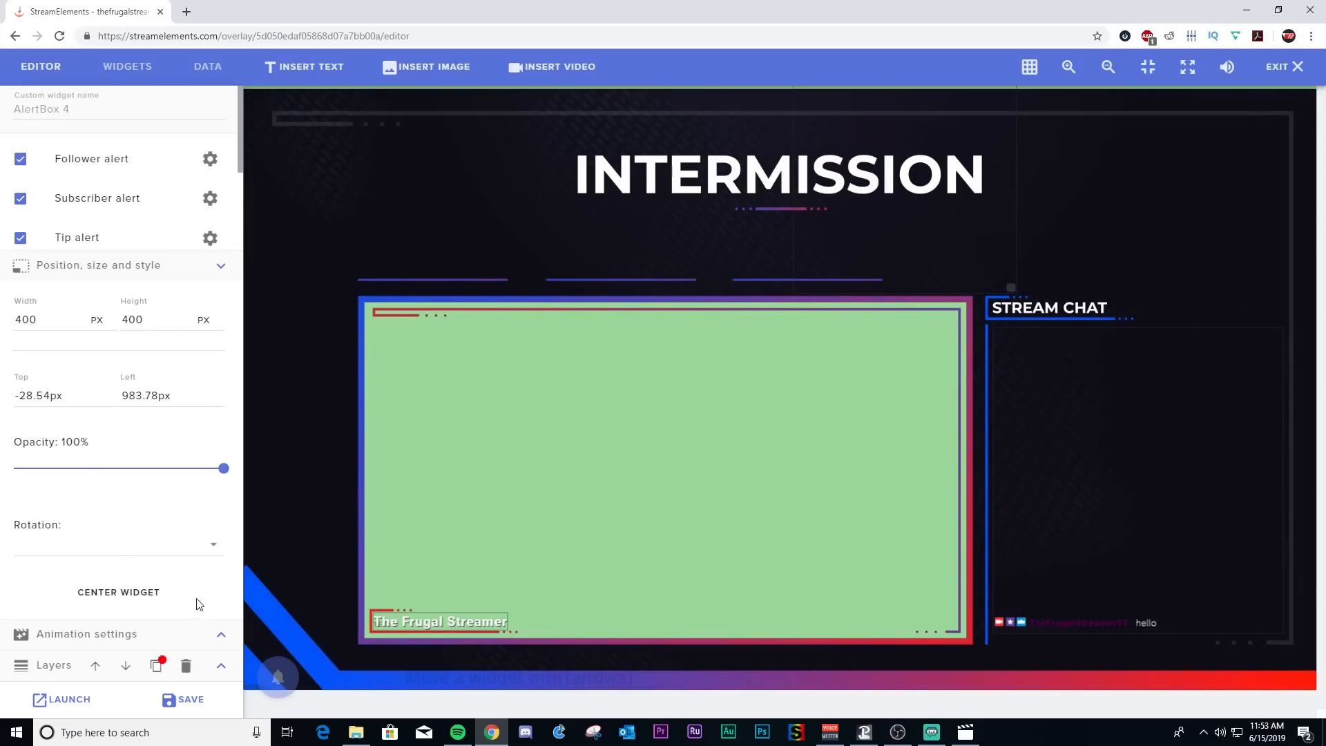
left_click(218, 638)
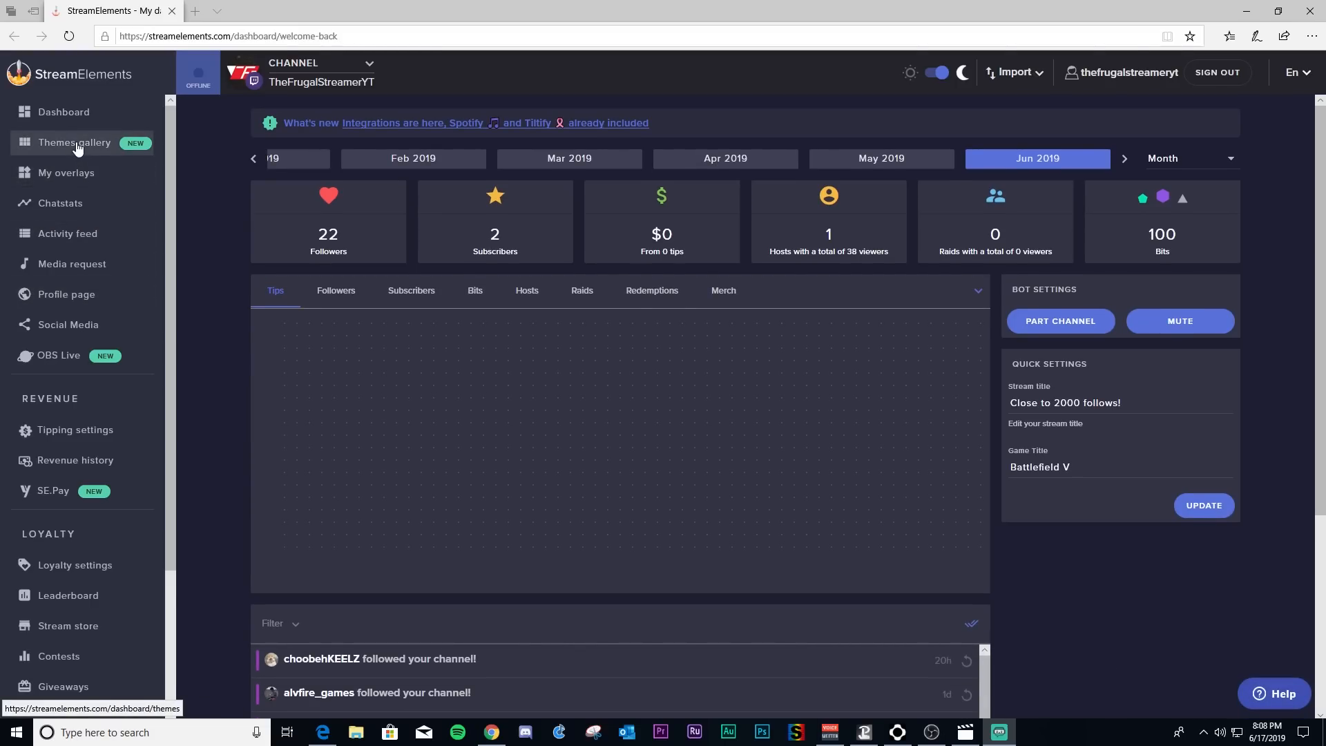
- Open the alert themes in the StreamElements themes gallery and look through the available animated and static alert sets
left_click(77, 148)
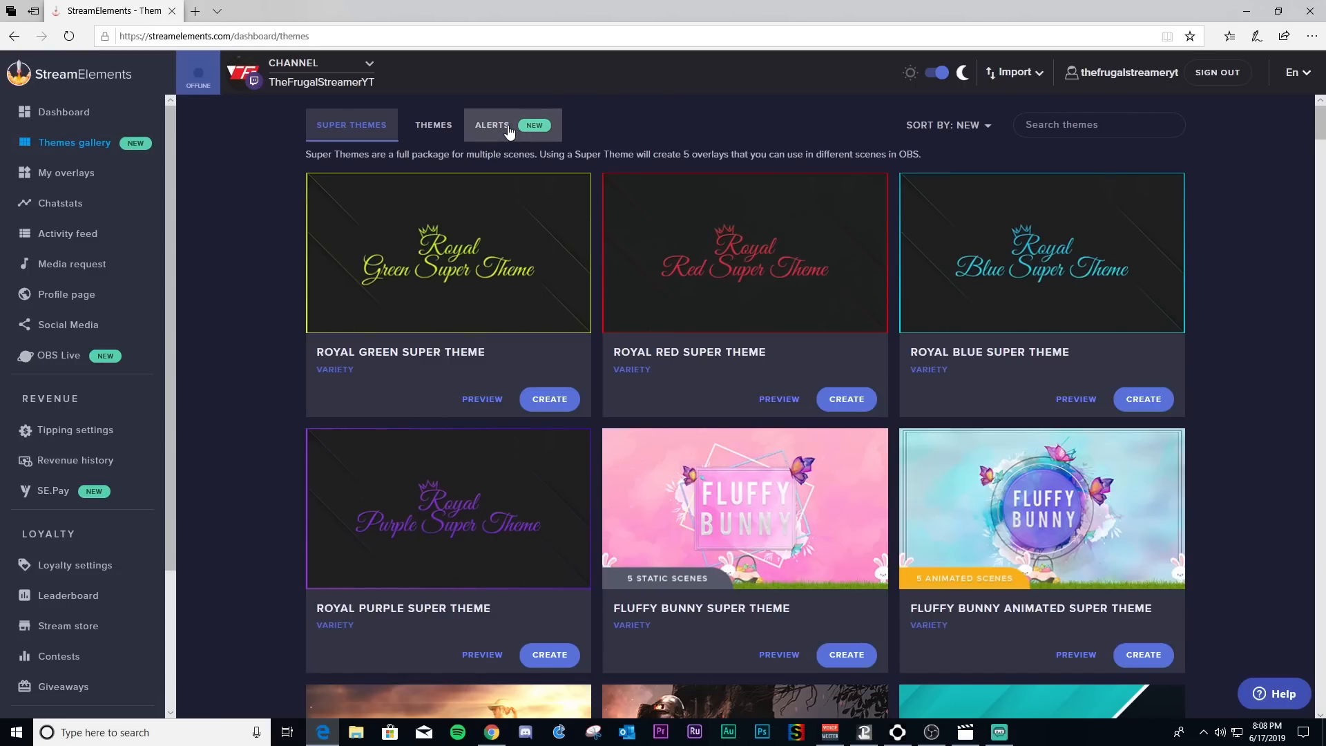
left_click(509, 132)
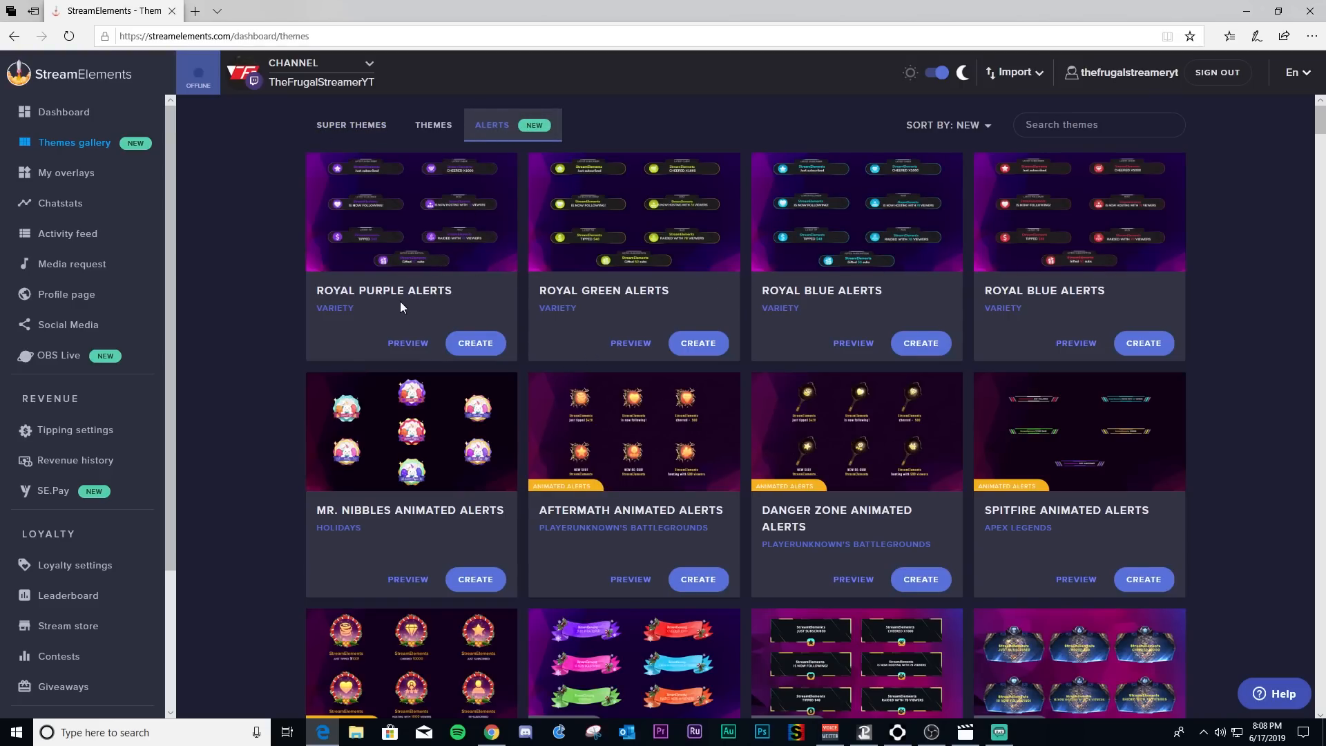
scroll(407, 307, "down", 1)
scroll(425, 317, "down", 4)
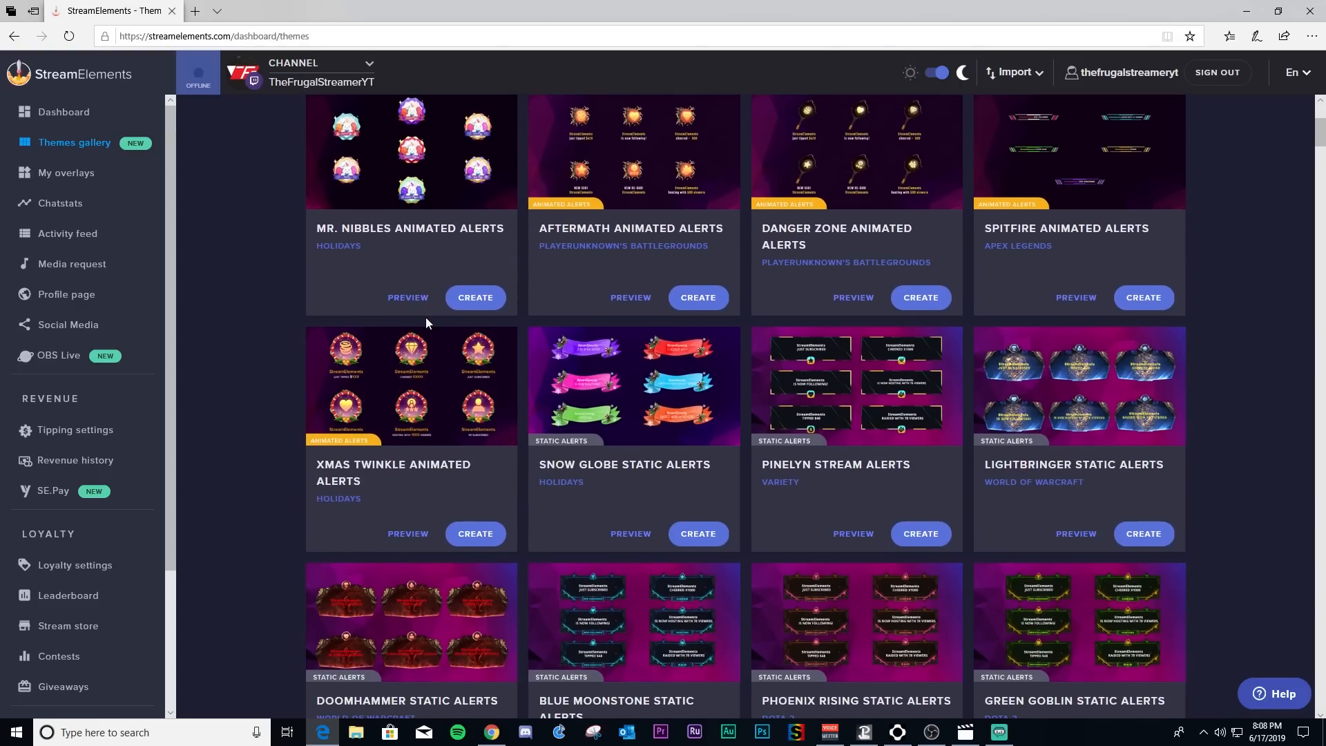
scroll(426, 317, "down", 5)
scroll(428, 318, "up", 9)
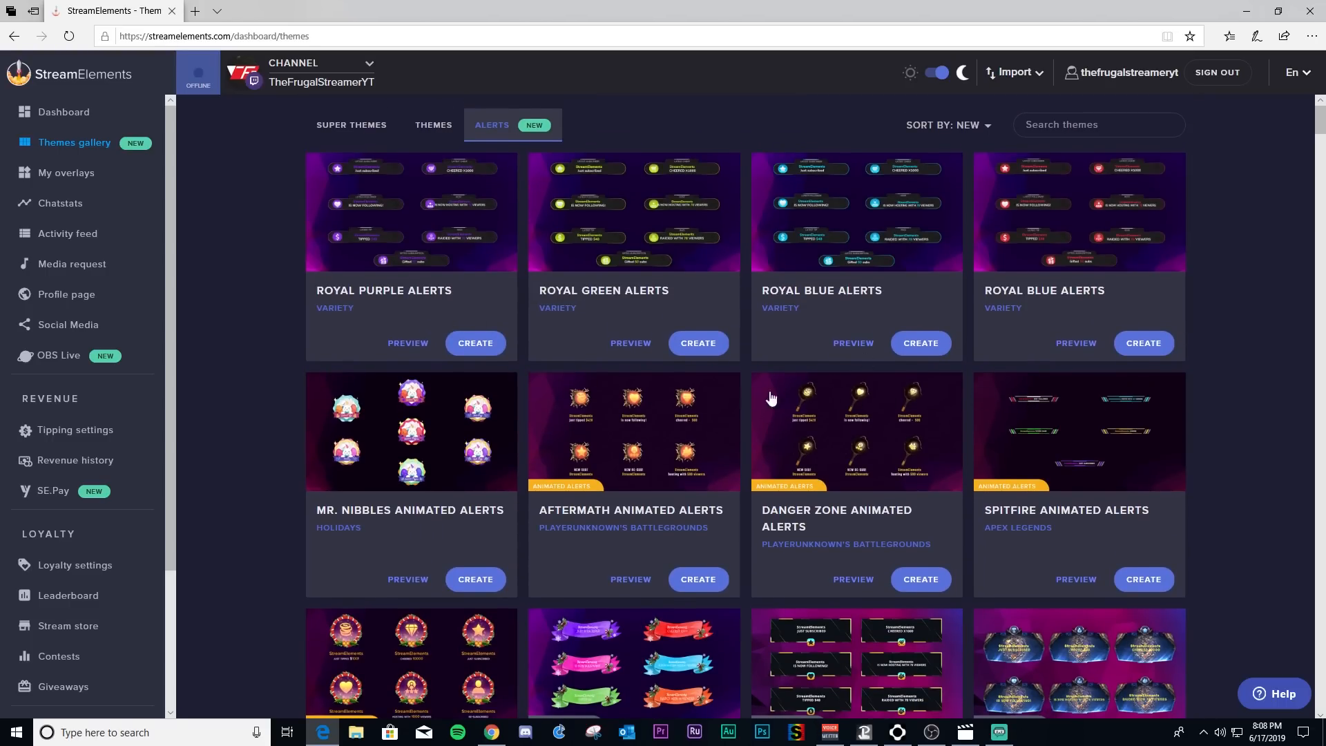
scroll(492, 408, "down", 1)
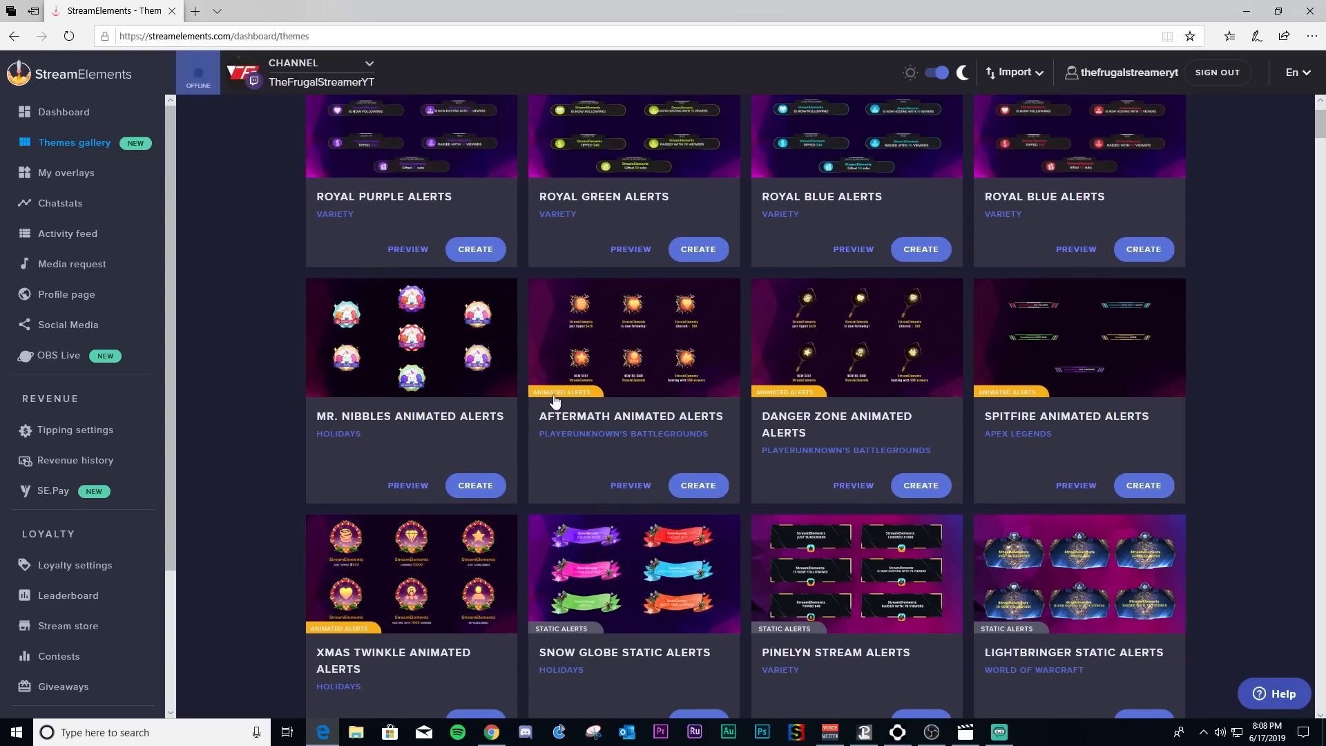
scroll(554, 401, "up", 1)
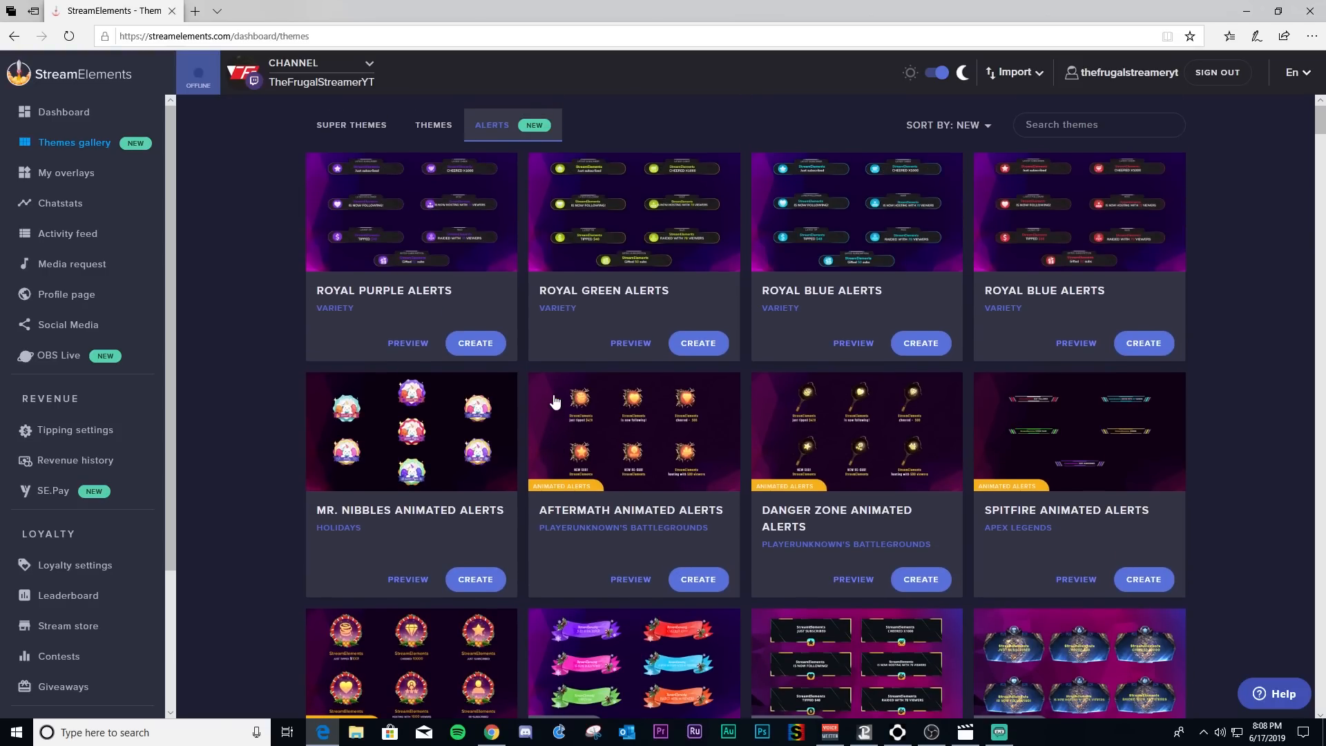
- Preview the Spitfire Animated Alerts theme, close the preview and return to the alert gallery
left_click(1006, 489)
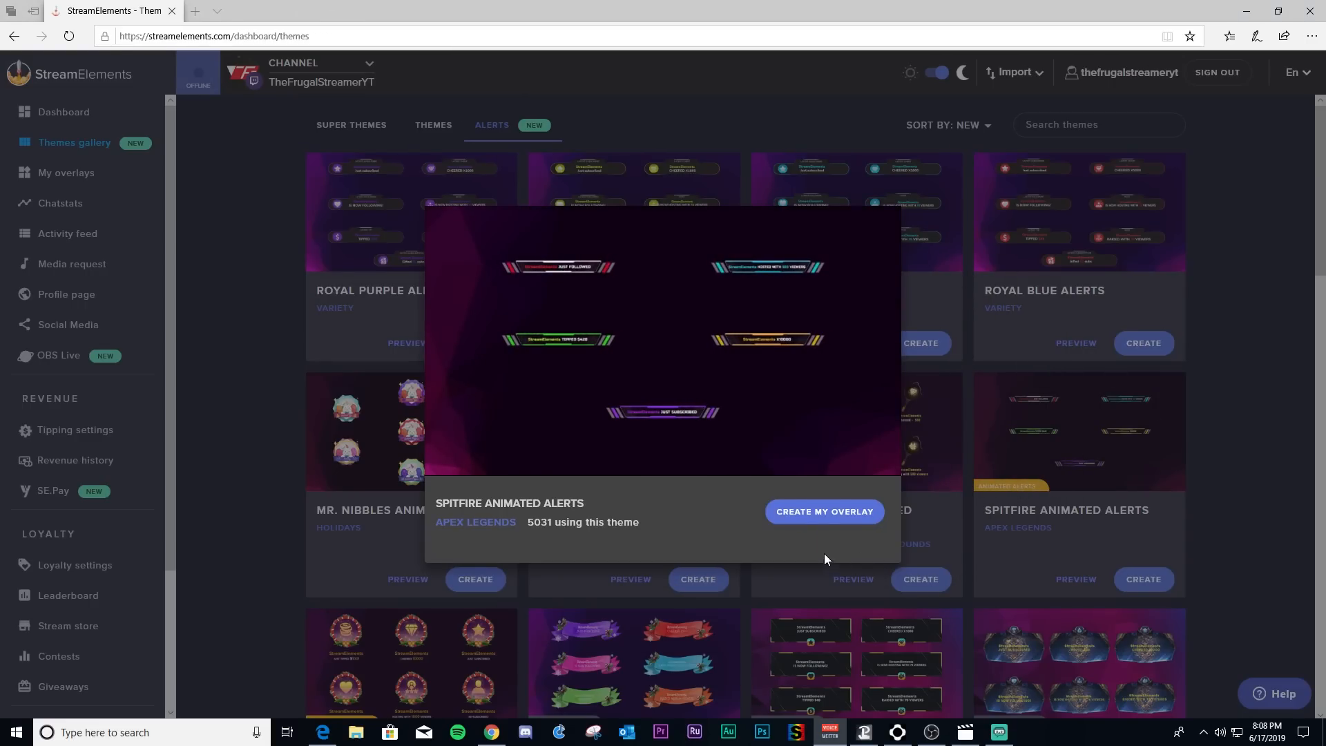
mouse_move(806, 388)
left_click(880, 221)
scroll(527, 475, "down", 5)
scroll(540, 457, "up", 5)
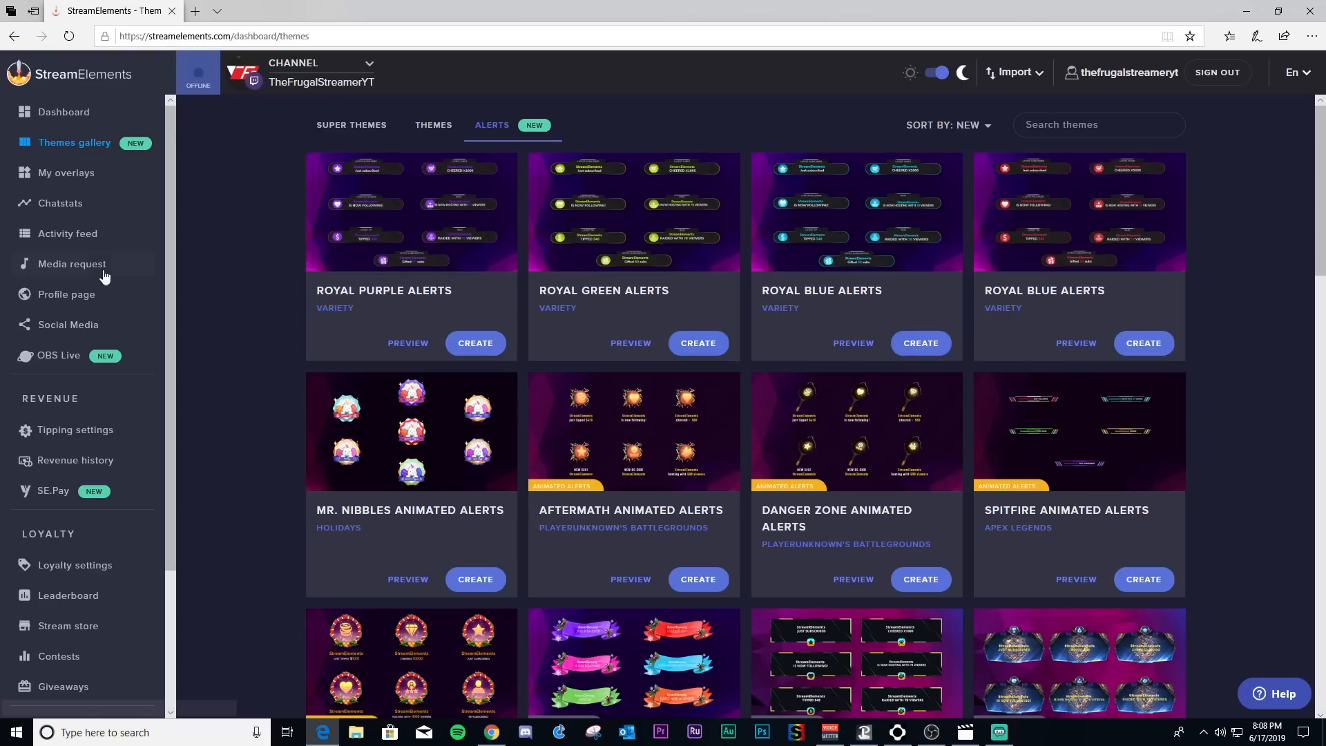
- Open the APEX - Animated Alerts Scenes Apex overlay from the saved overlays for editing
left_click(75, 175)
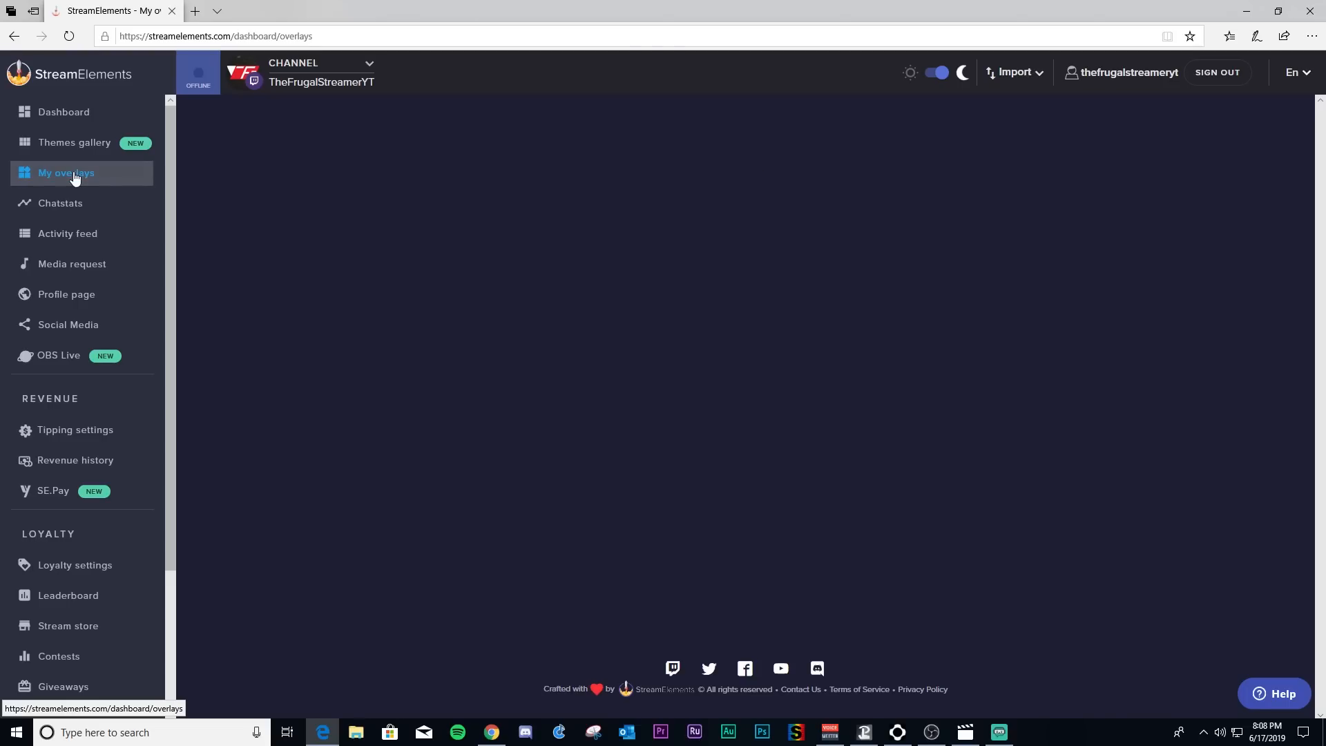
scroll(329, 391, "down", 3)
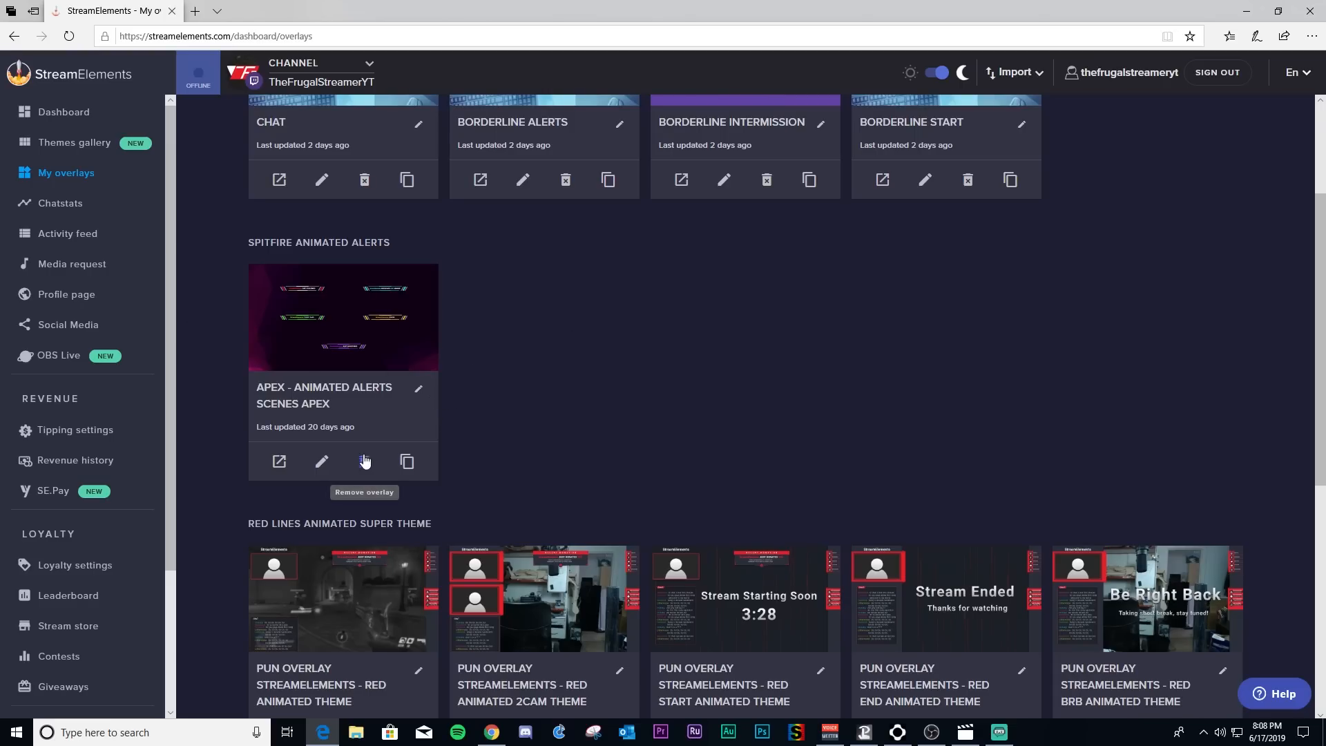
left_click(320, 462)
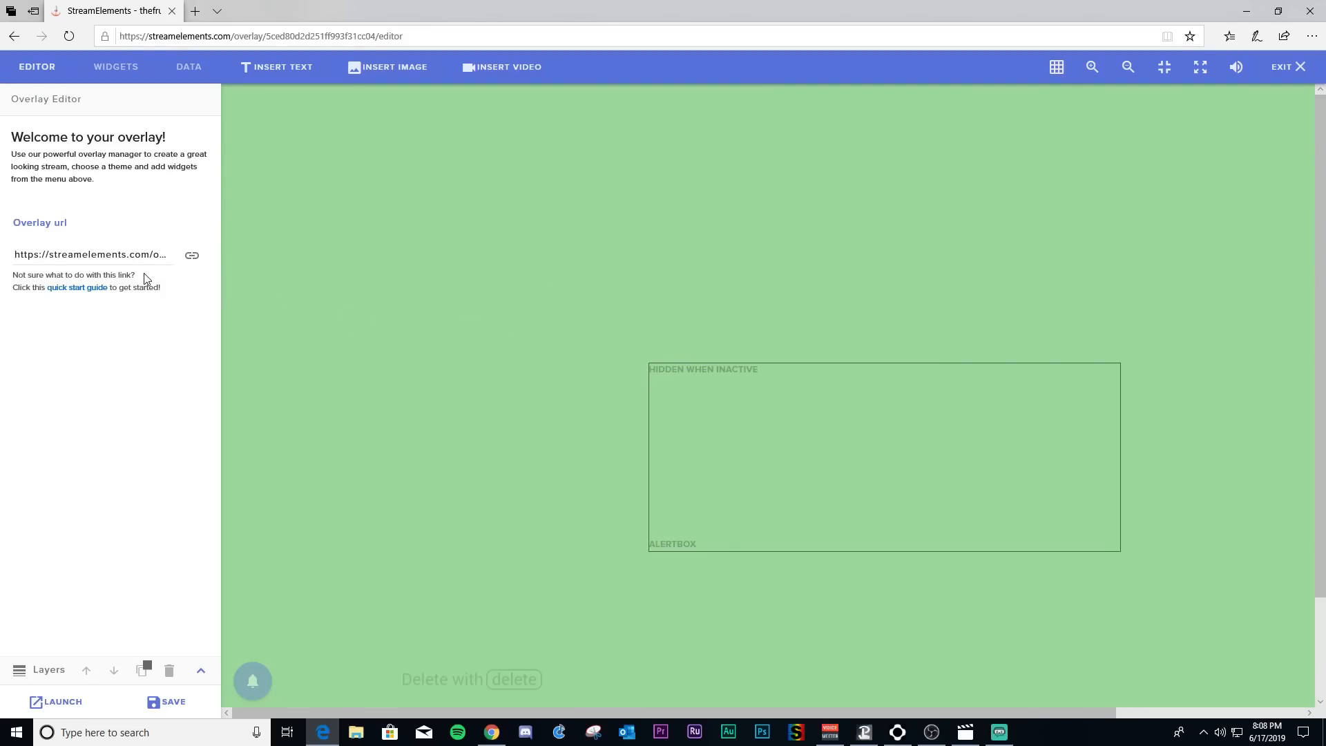
- Copy the overlay's URL, switch to OBS, and select the alerts browser source's URL in its properties for replacement
left_click(191, 258)
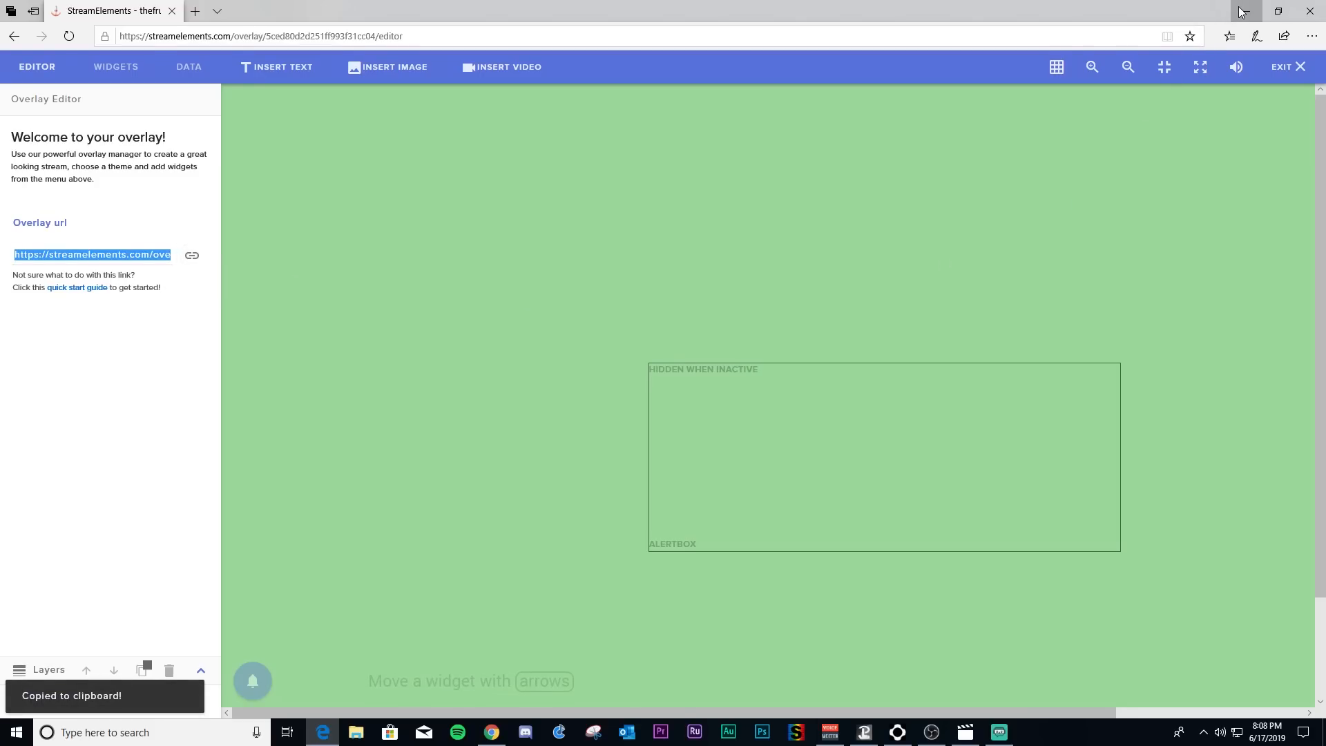
left_click(1246, 11)
left_click(931, 732)
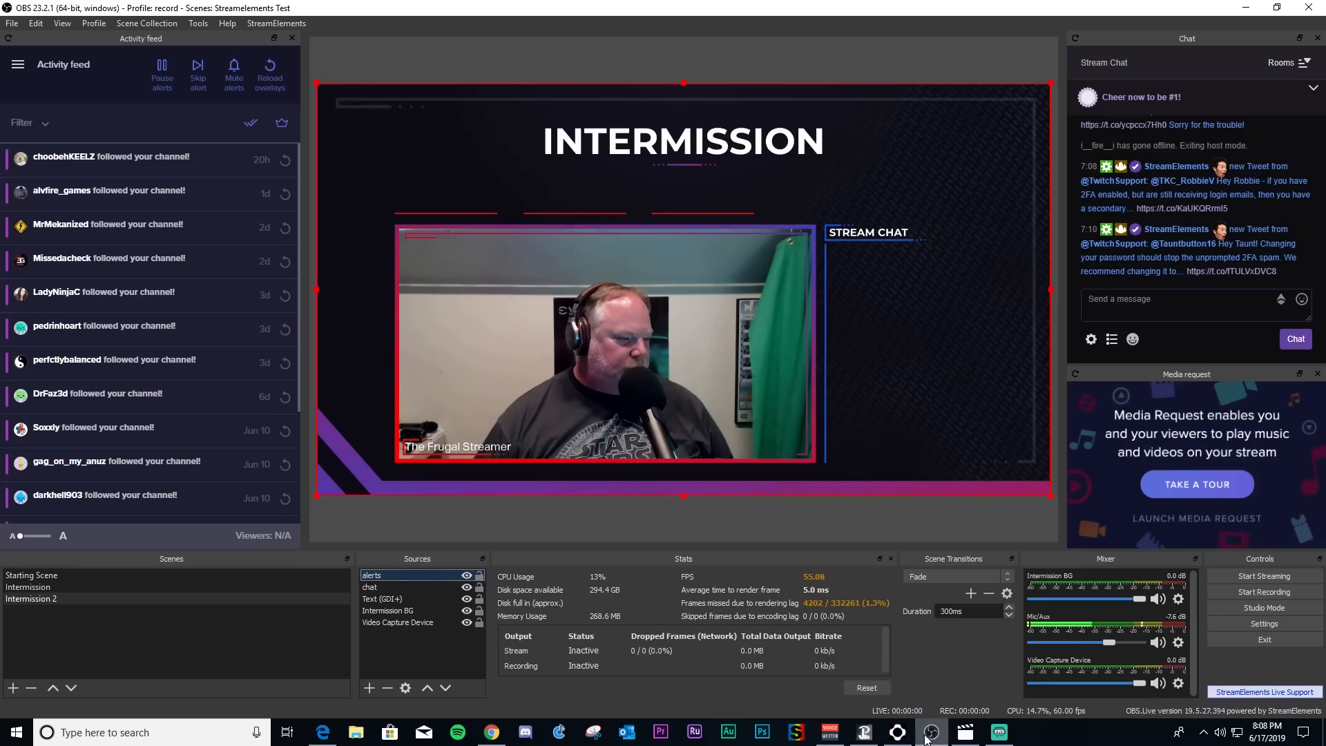
double_click(396, 573)
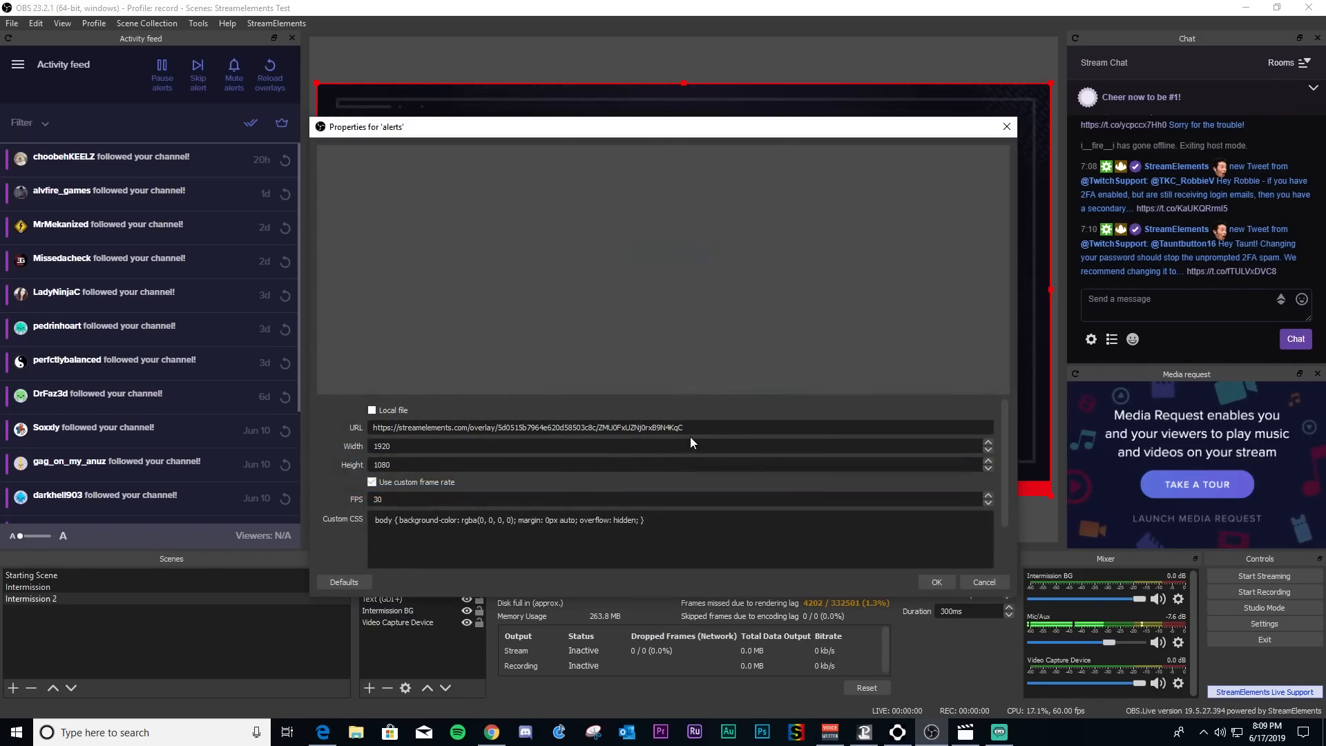
triple_click(729, 423)
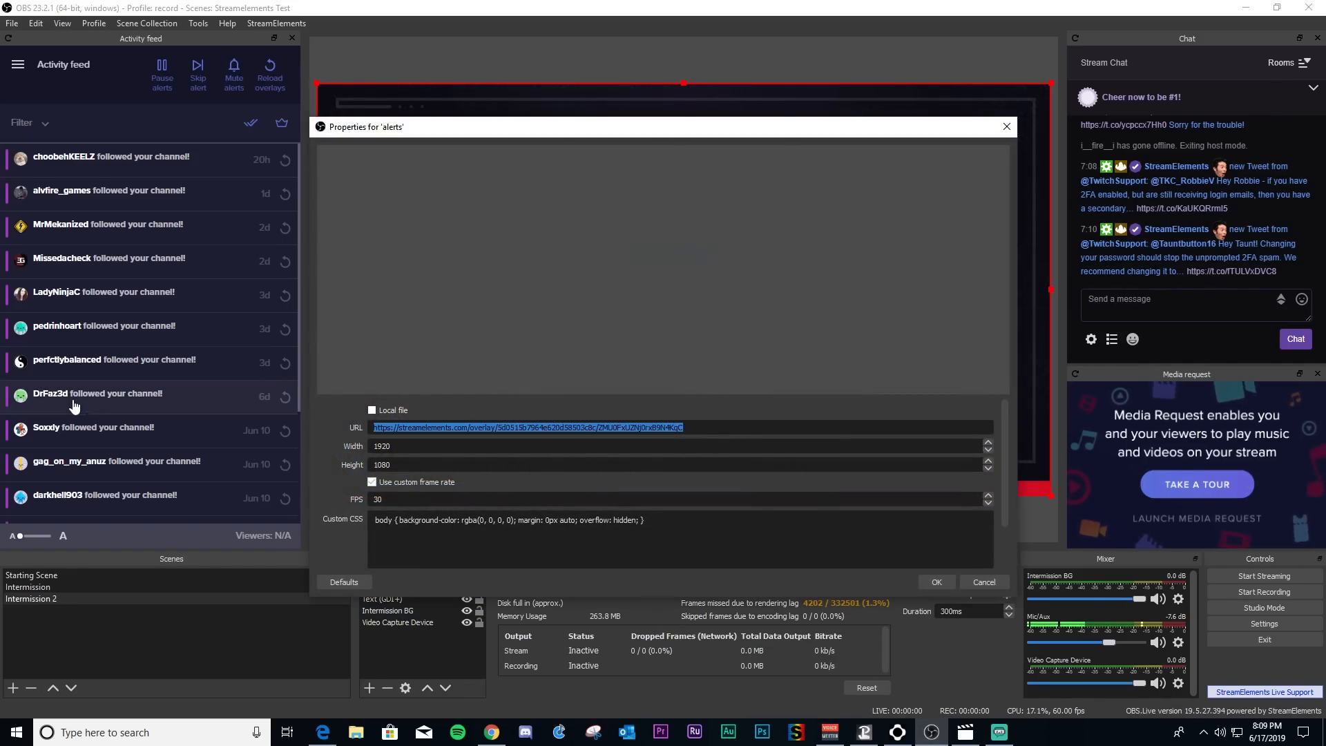
left_click(936, 582)
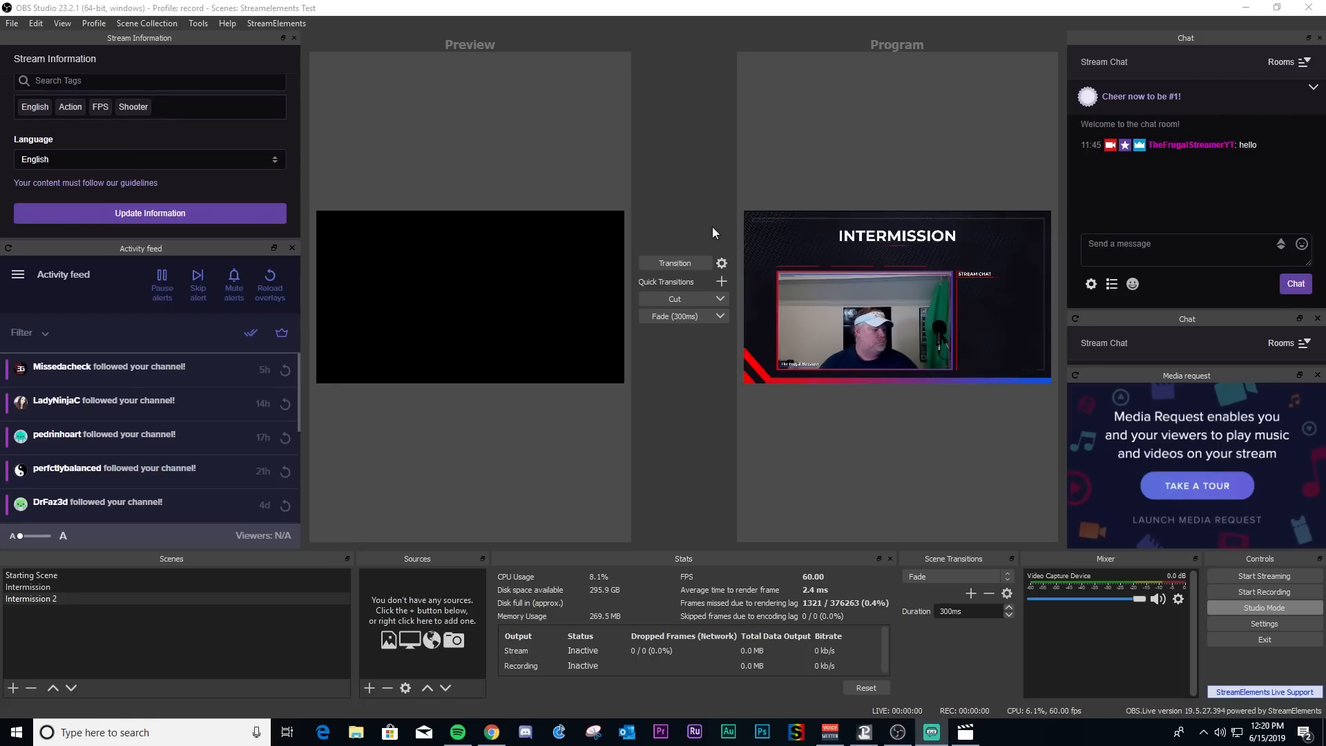
- Turn off Studio Mode with the empty Intermission 2 scene active and add a new media source named Intermission BG
left_click(664, 268)
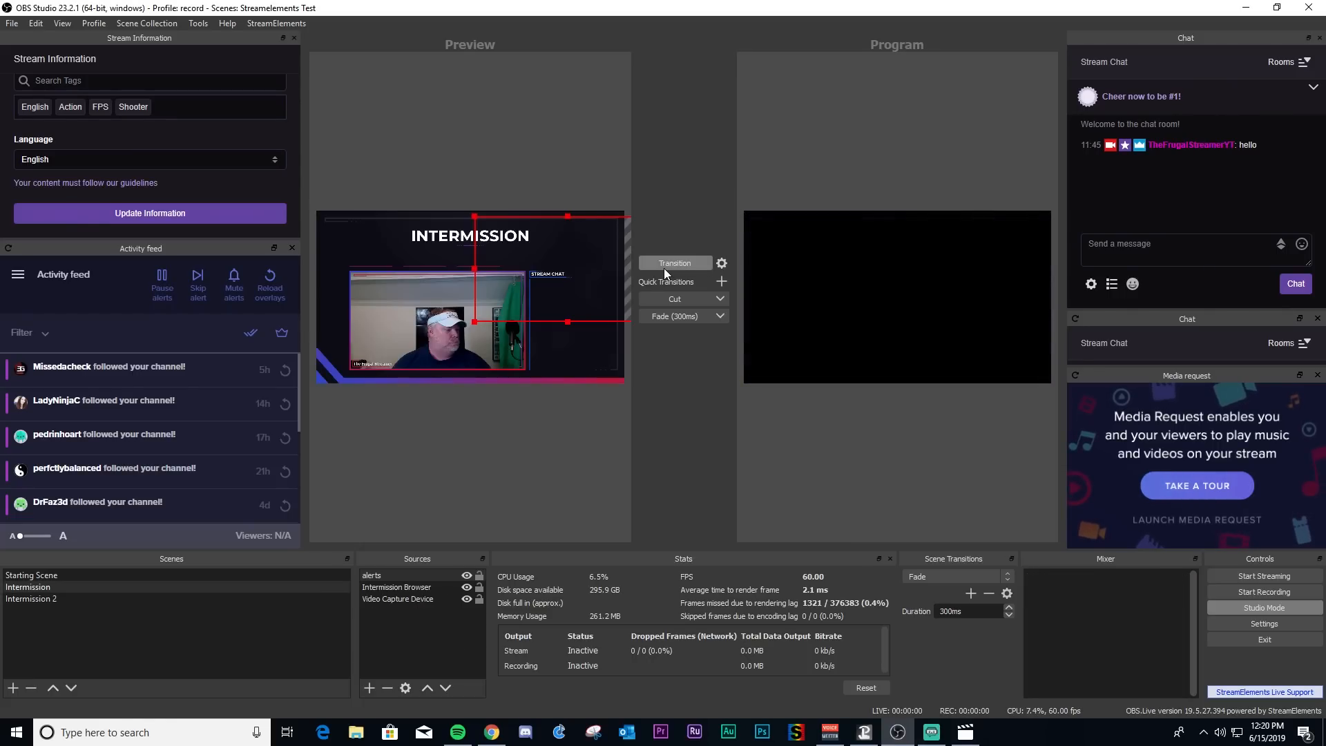
left_click(1213, 605)
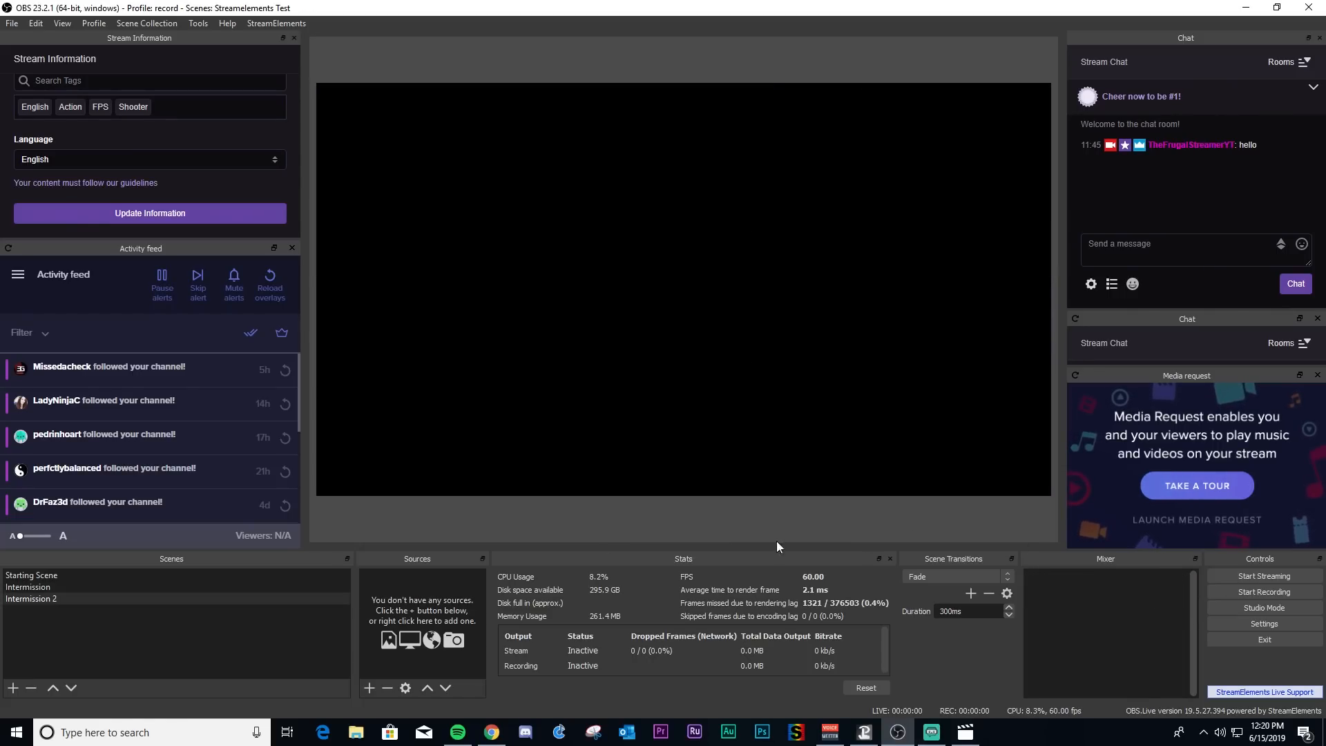
left_click(370, 688)
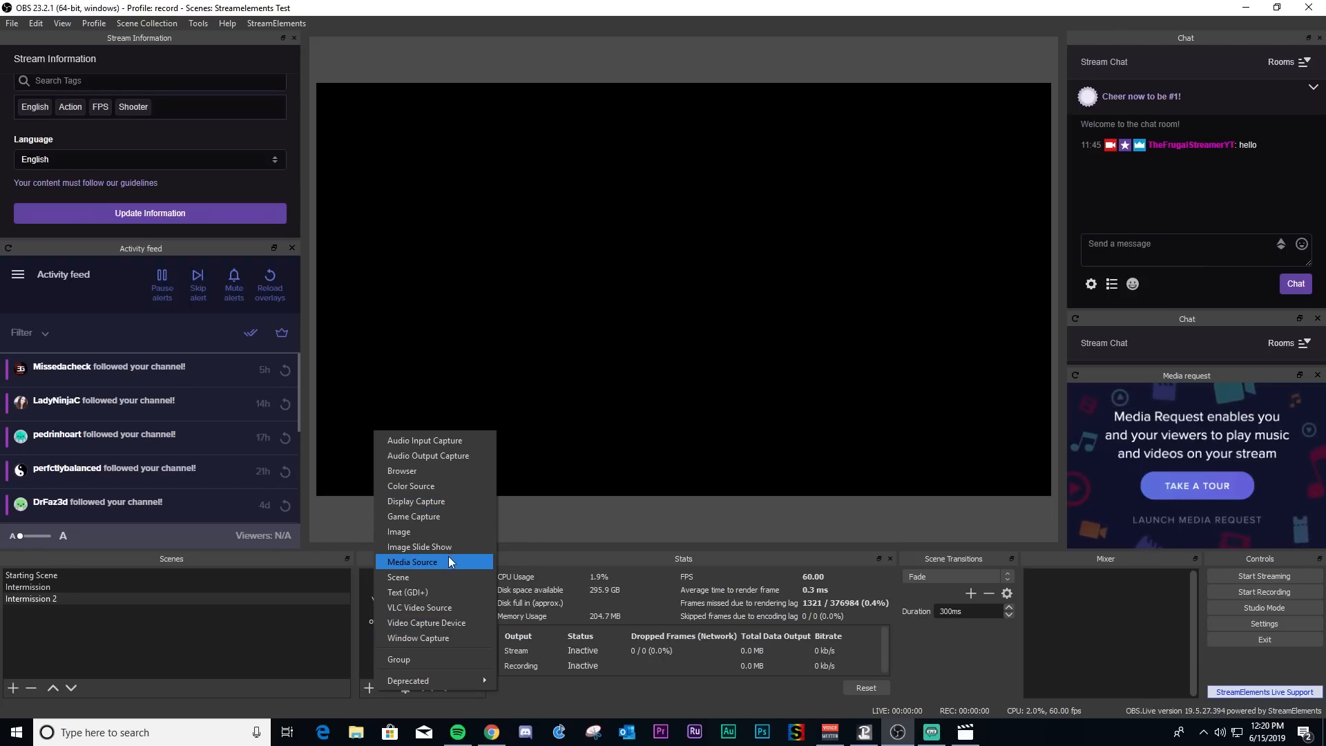
left_click(397, 564)
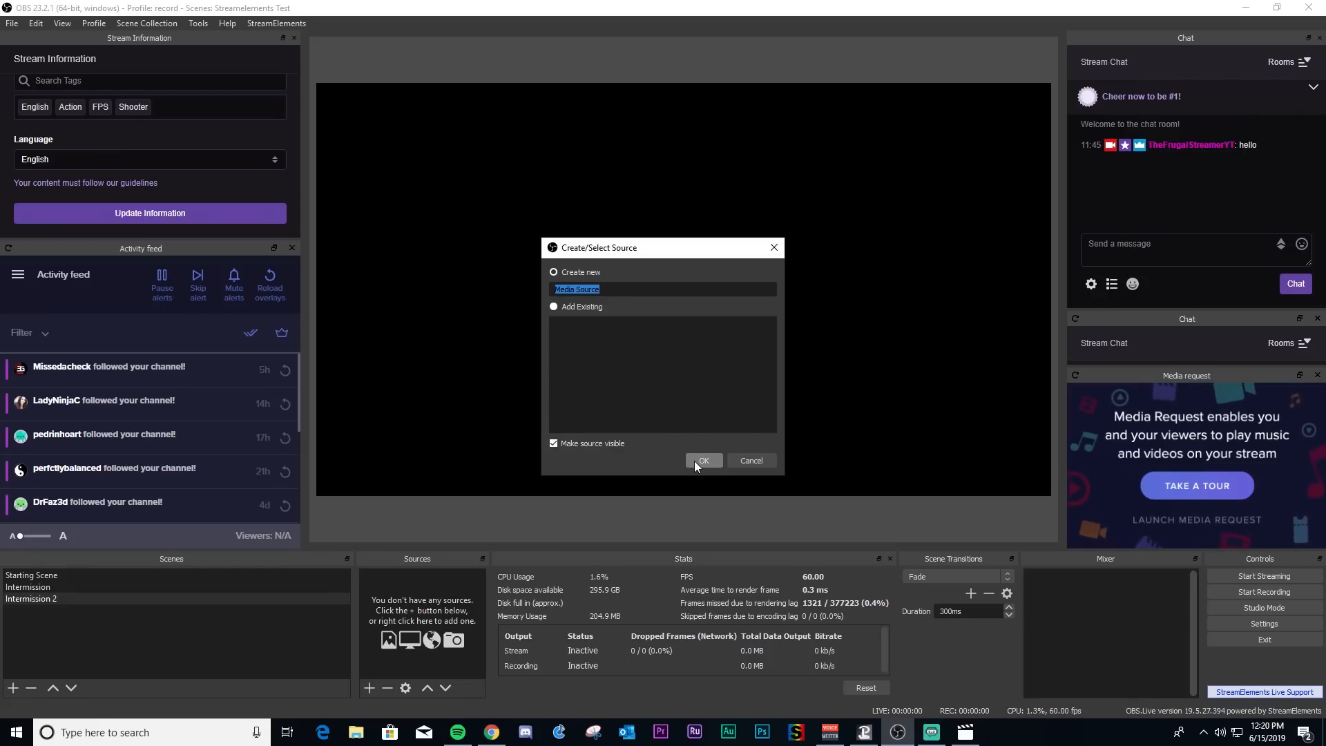
type("Intermission BG")
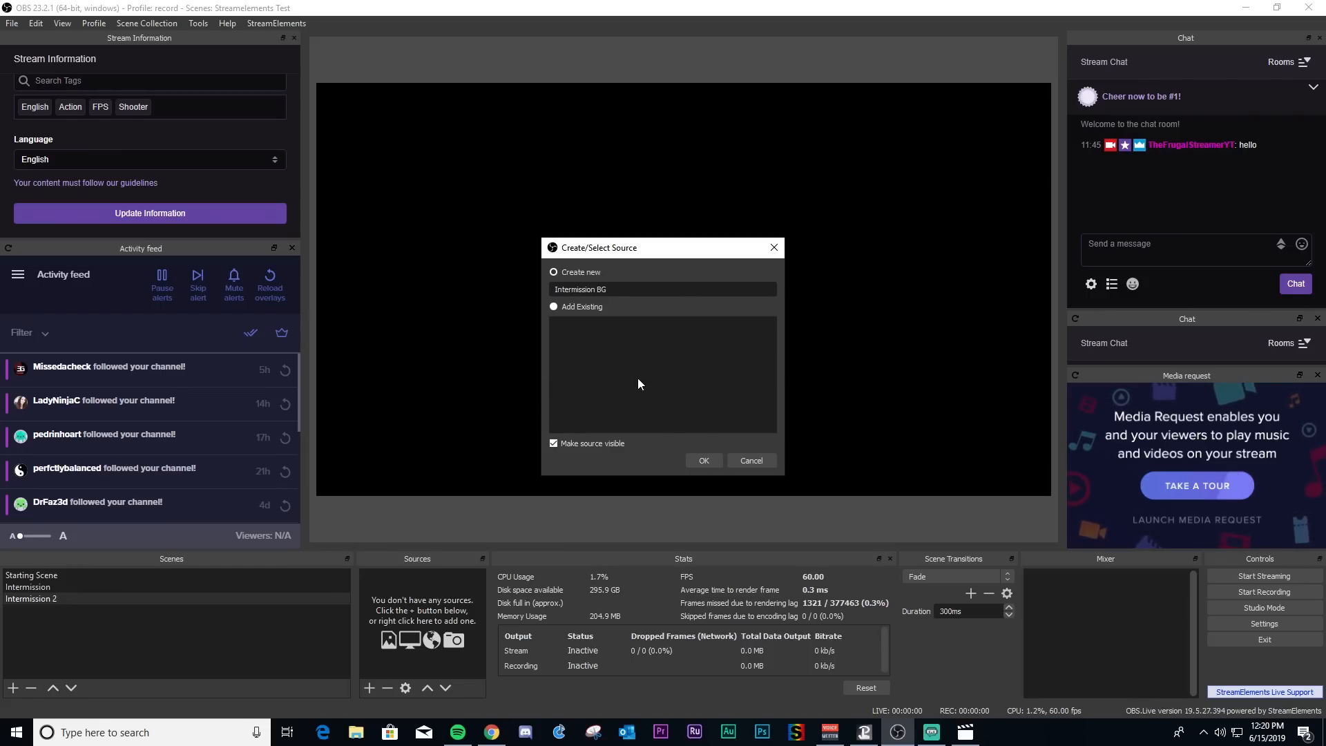
left_click(695, 460)
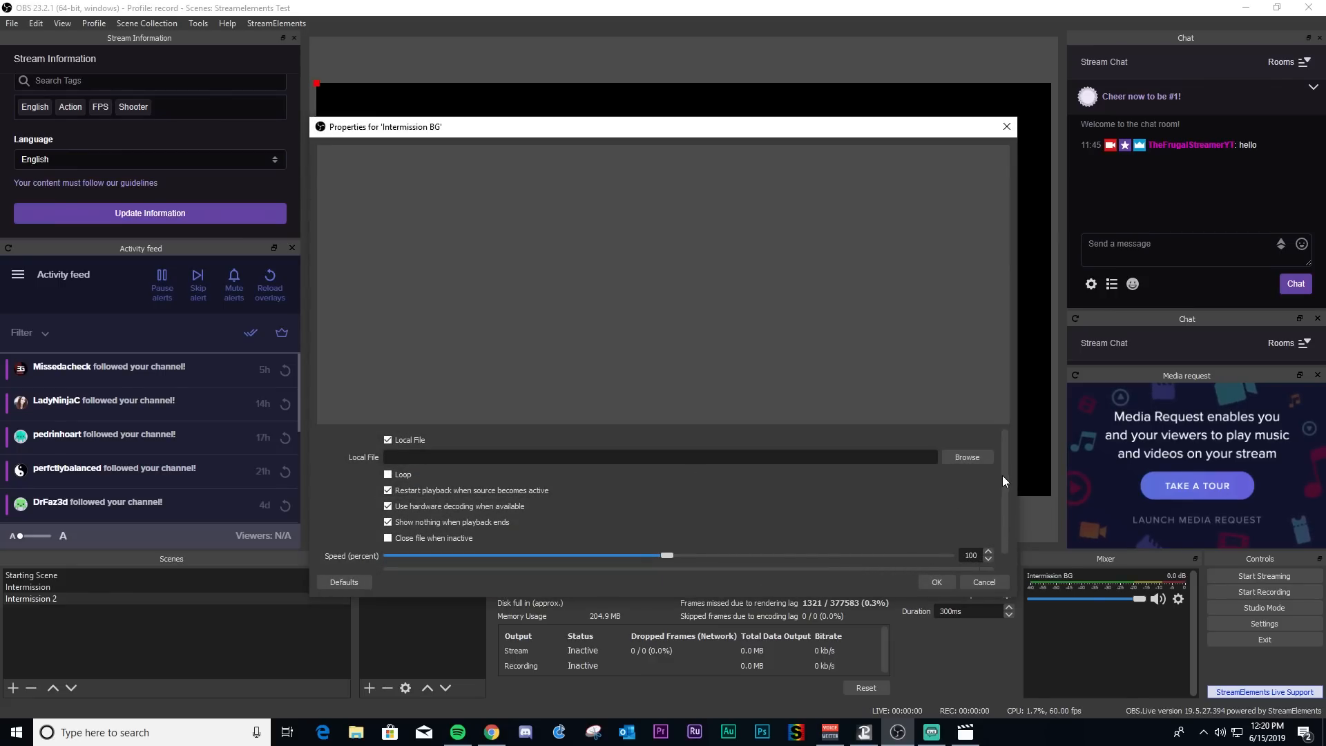
- Set the media source's local file to Scene_Intermission.webm from the Borderline_Overlay pack's RedBlue Scenes folder on the D: drive
left_click(960, 458)
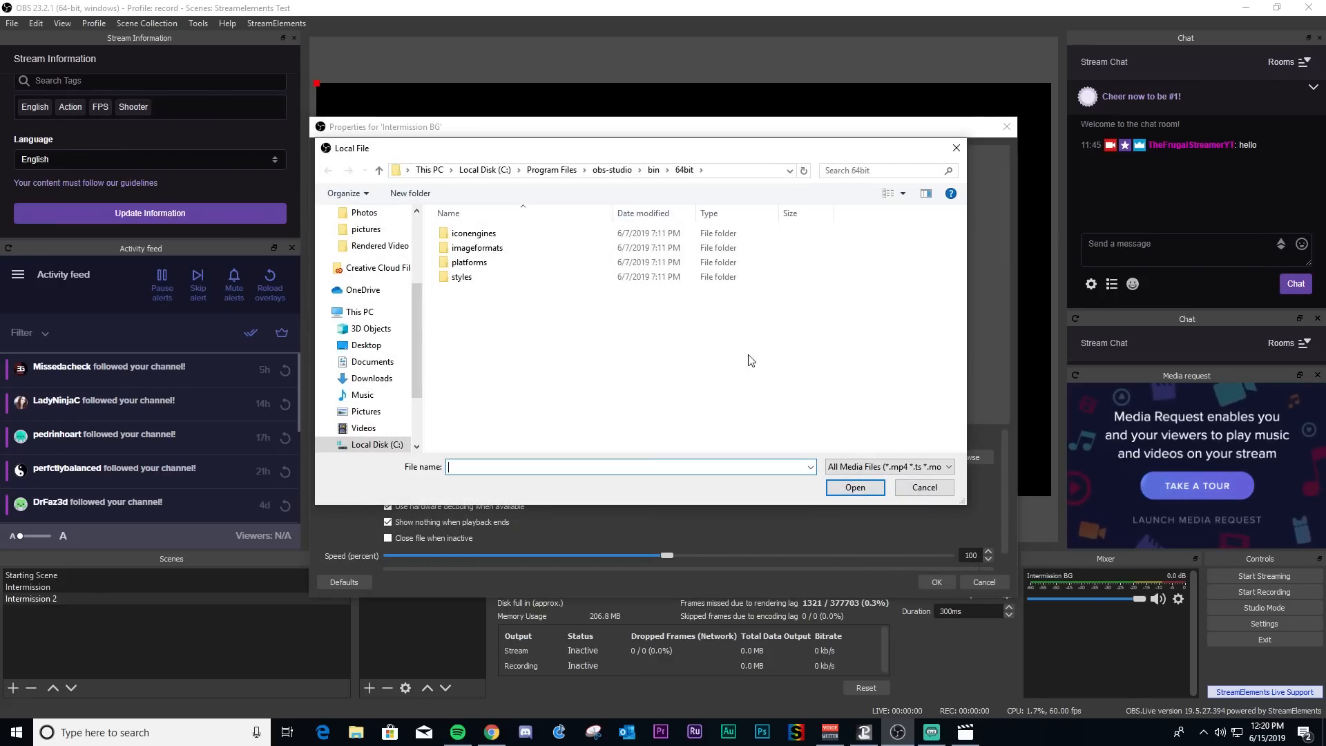
scroll(364, 440, "down", 3)
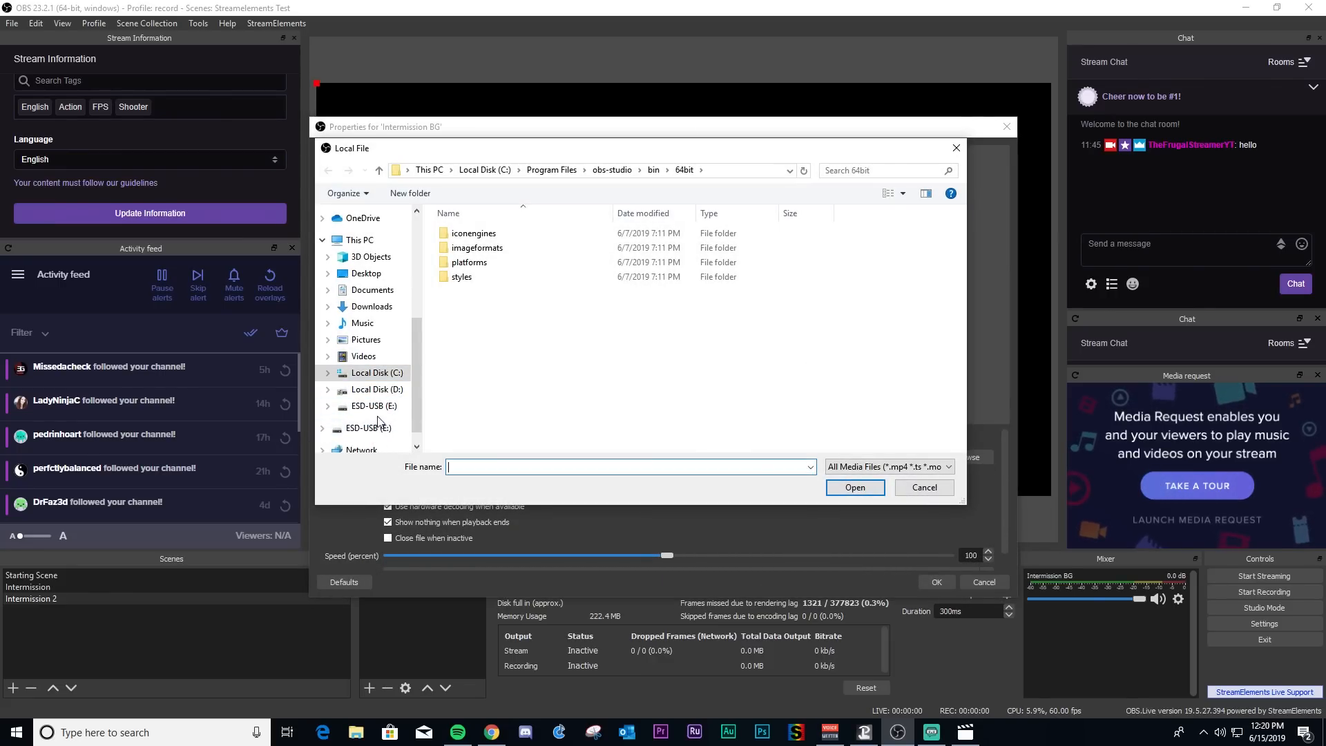
left_click(389, 391)
double_click(765, 338)
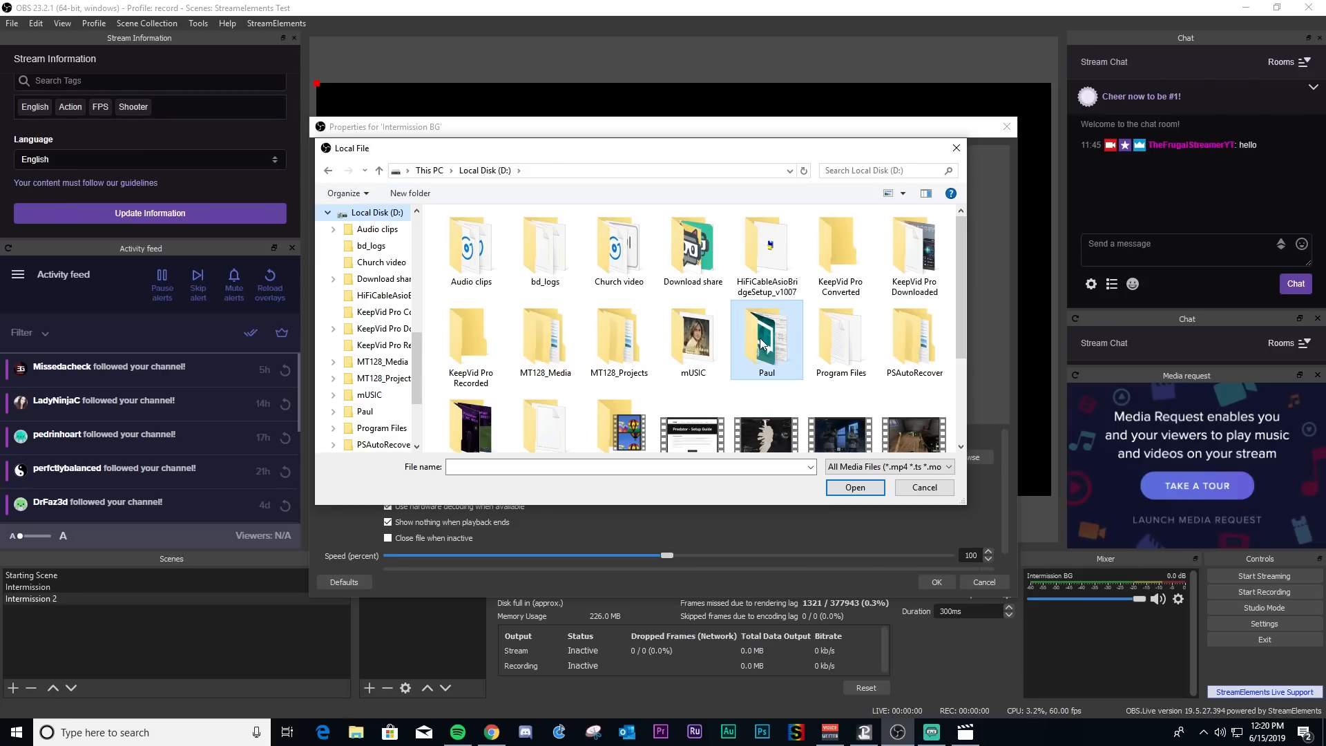
double_click(500, 293)
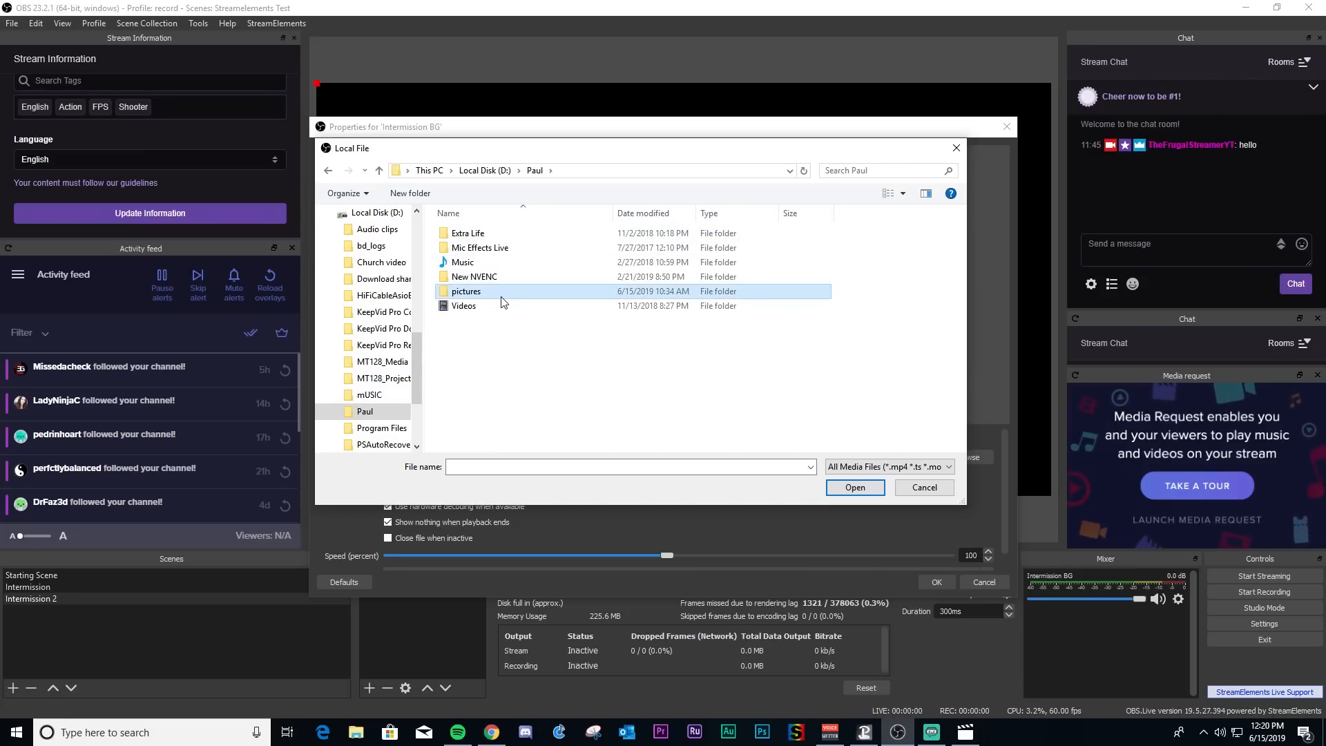
double_click(553, 257)
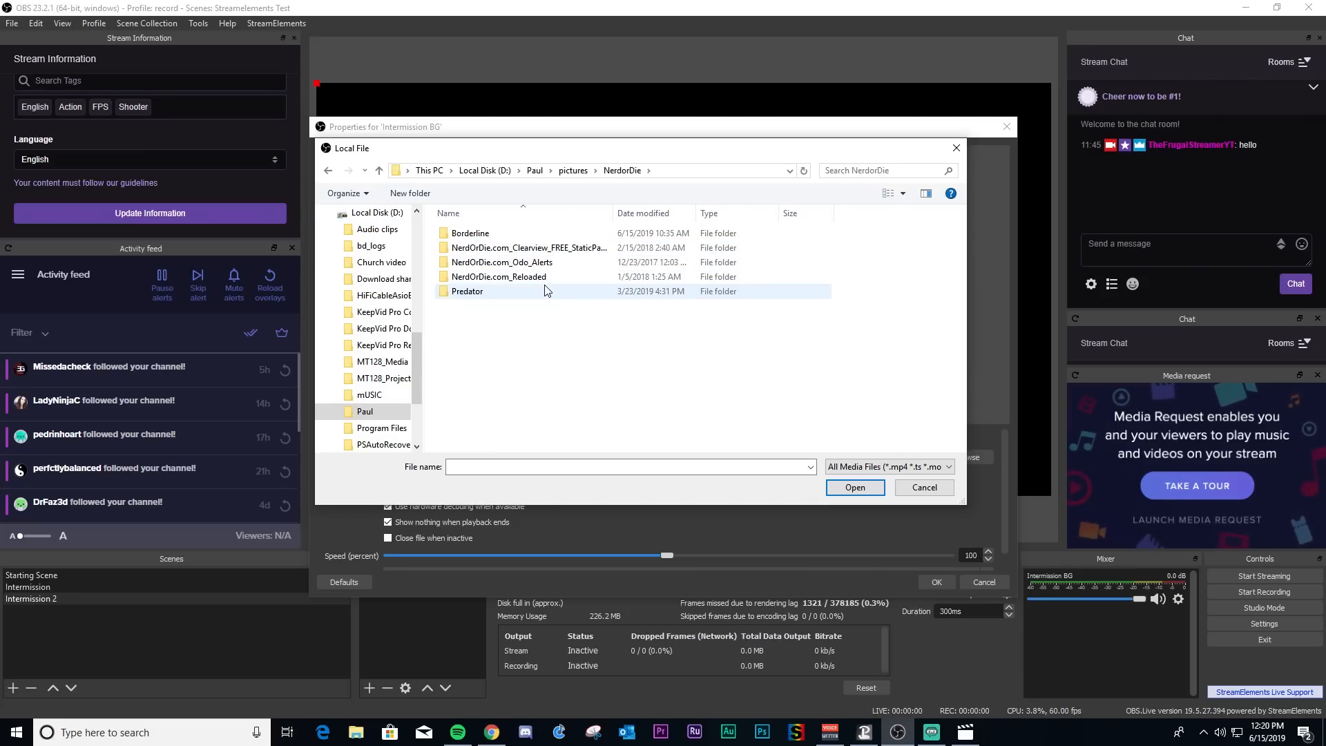
double_click(547, 236)
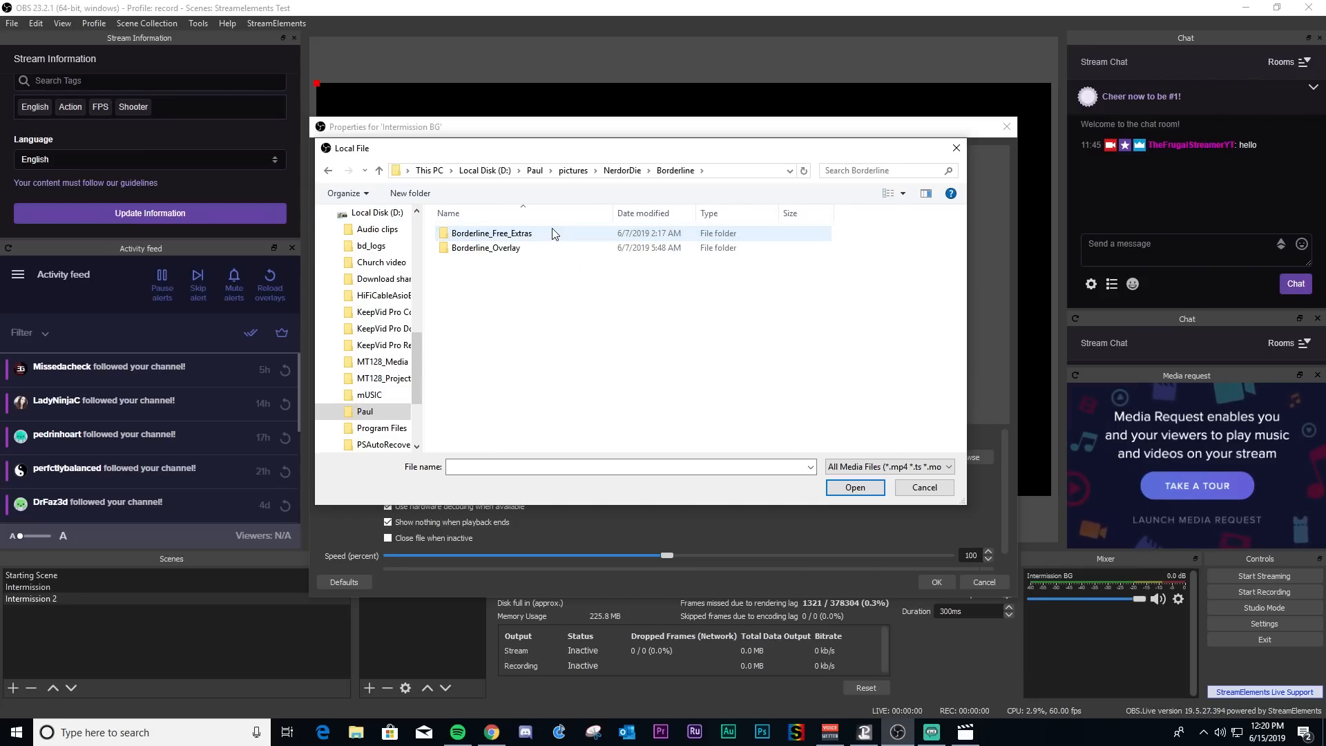
double_click(521, 249)
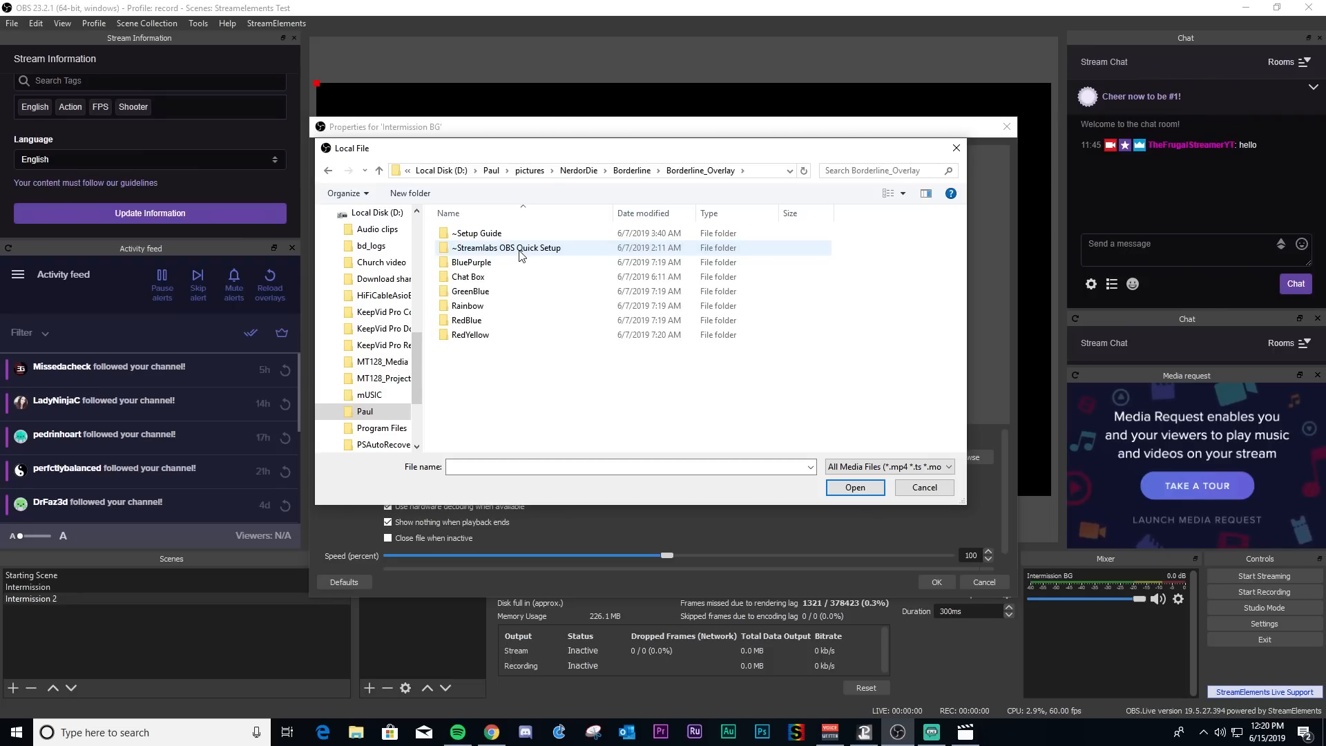
double_click(526, 321)
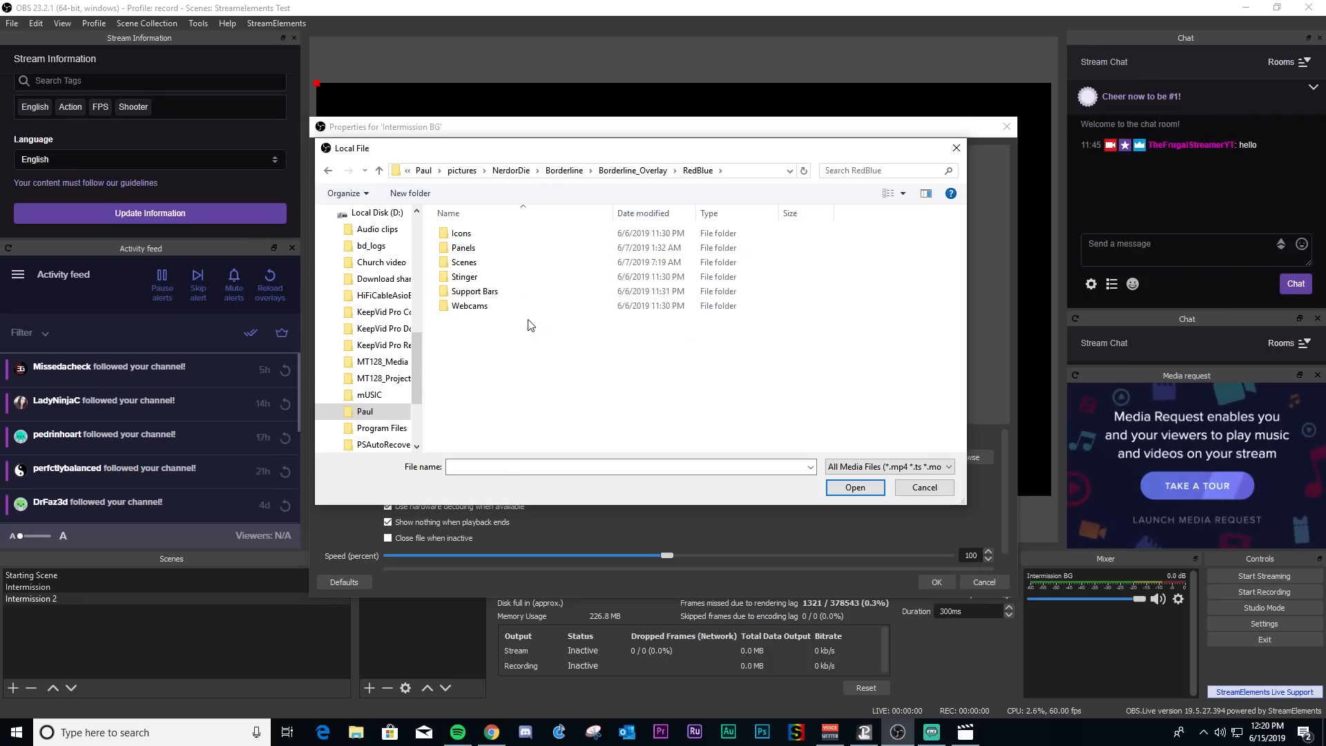
double_click(545, 263)
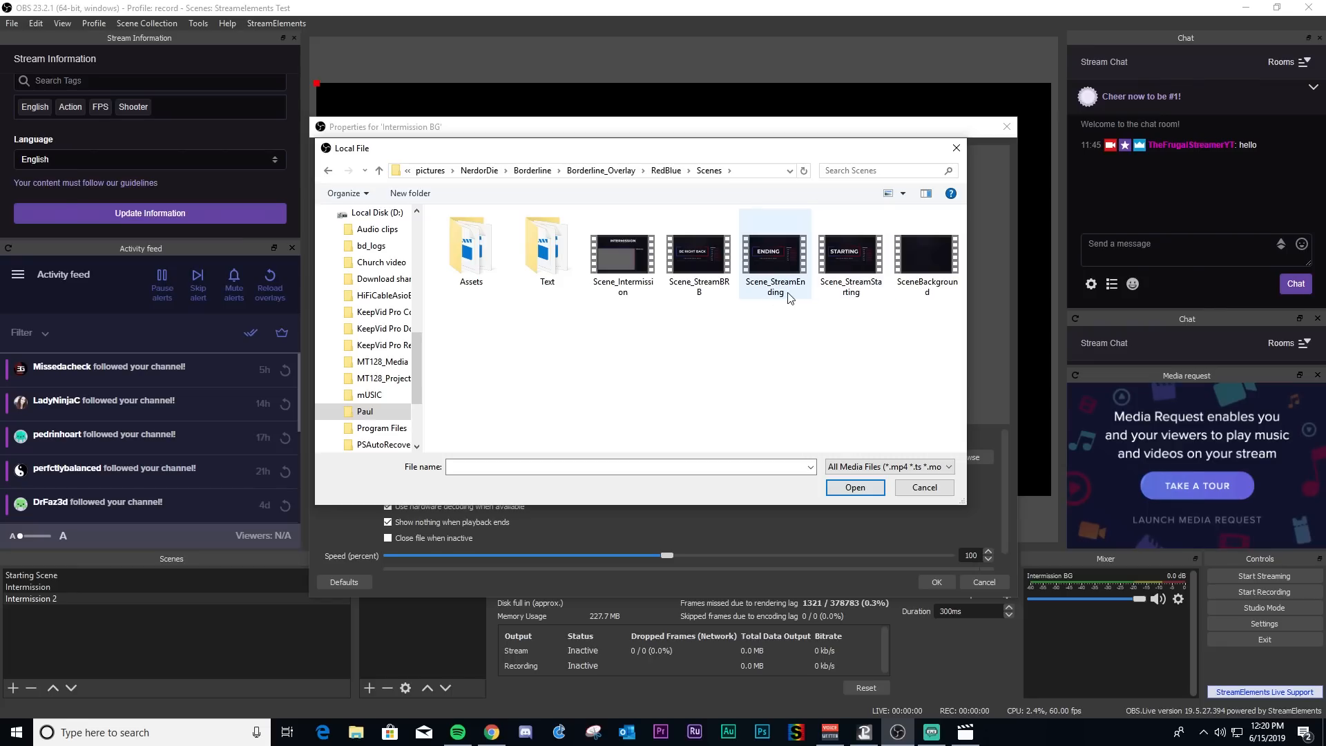
left_click(610, 290)
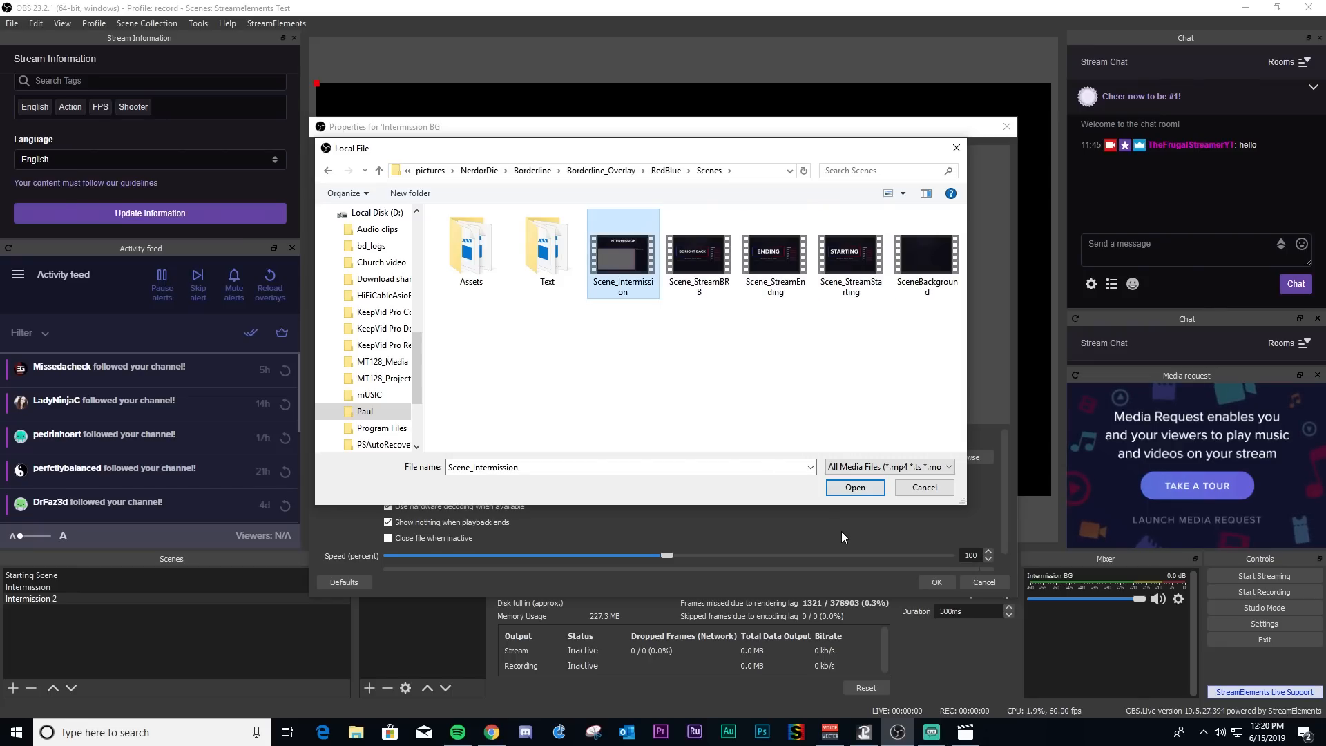
left_click(855, 488)
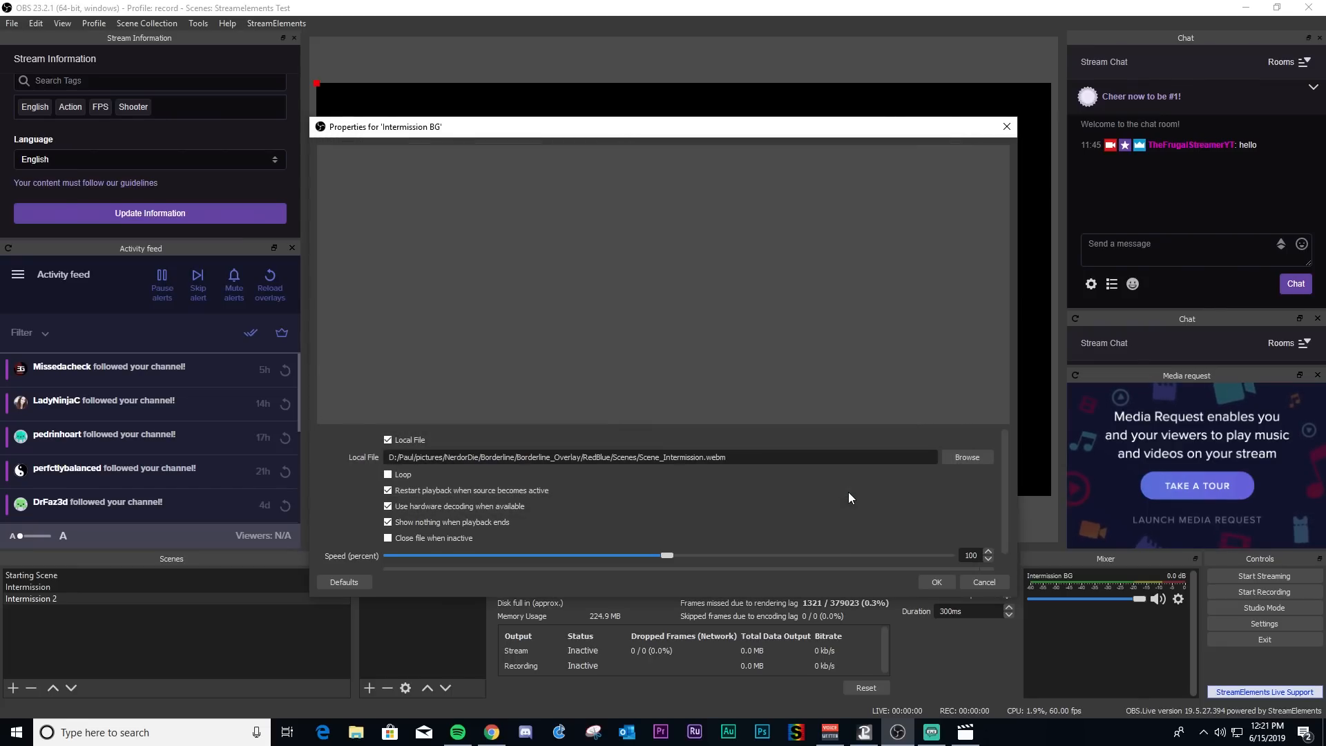
left_click(936, 581)
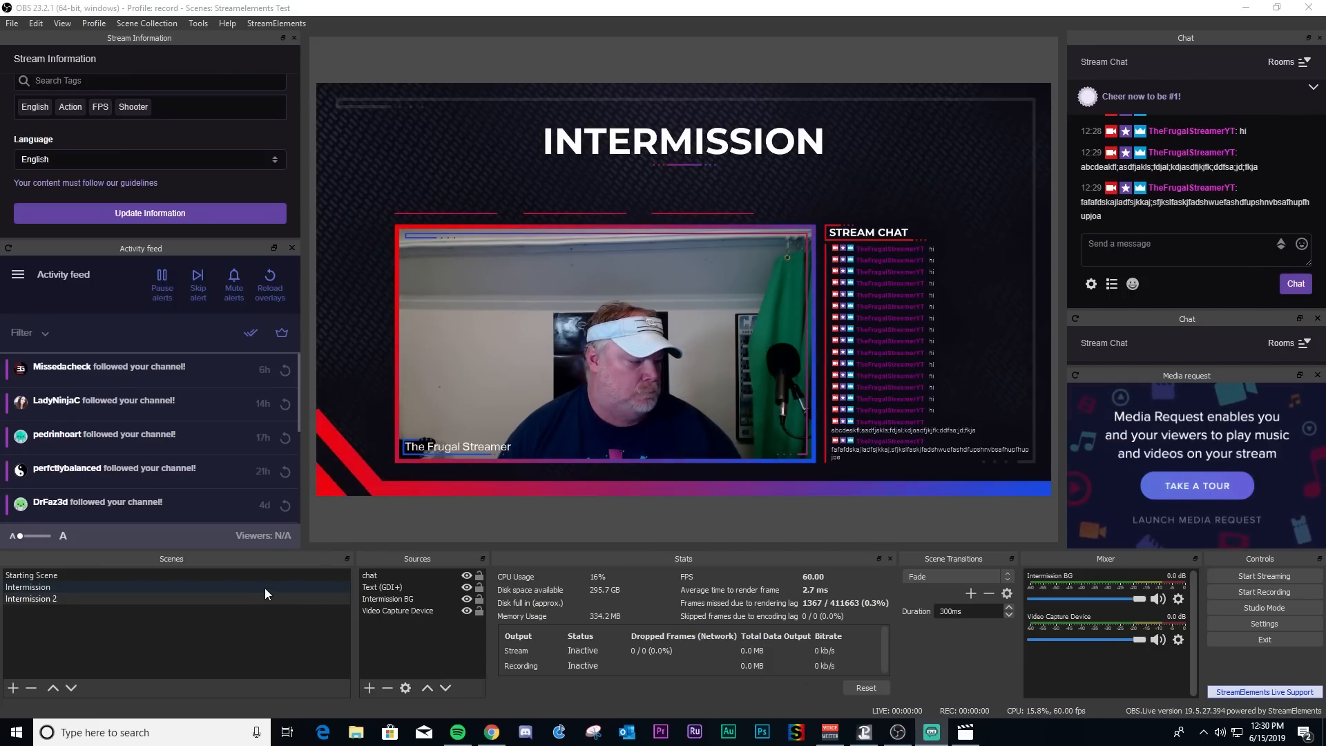
- Set the chat source to shut down when not visible and to refresh the browser when the scene becomes active
double_click(398, 575)
scroll(479, 531, "down", 2)
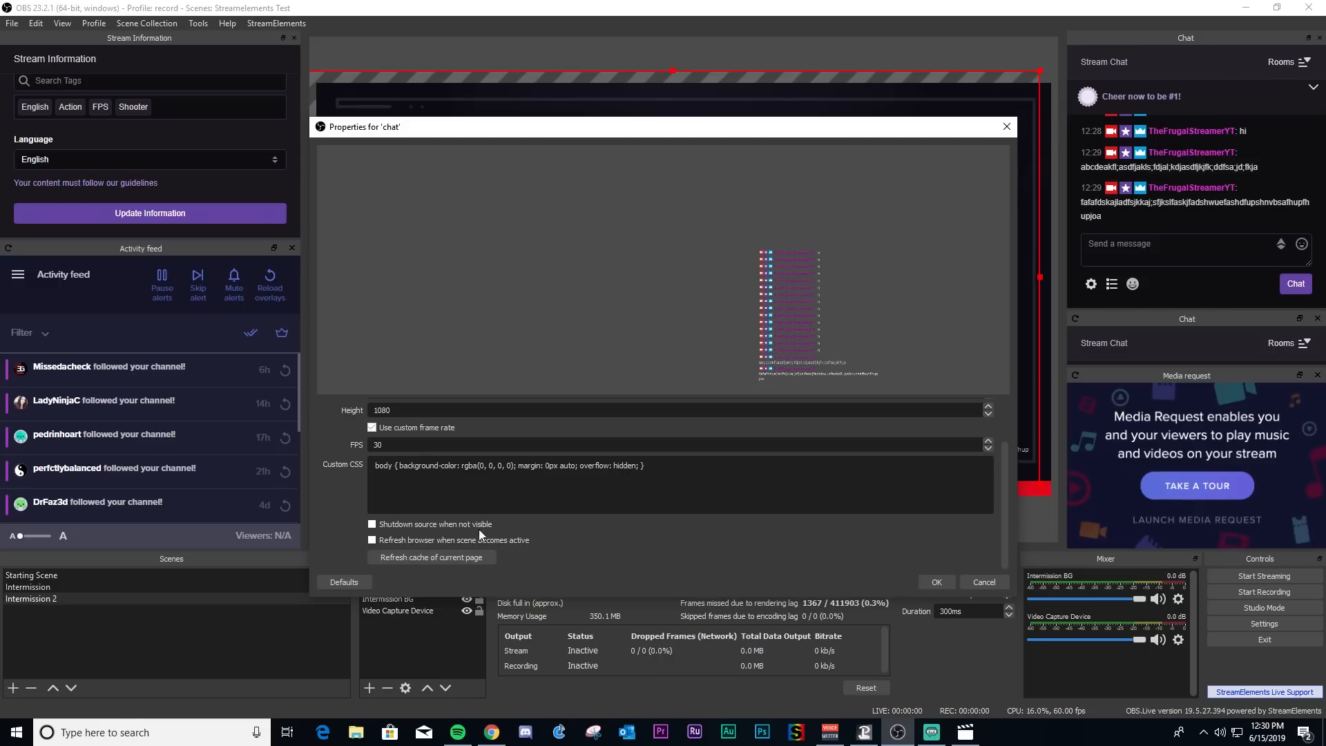
left_click(372, 525)
left_click(500, 540)
left_click(924, 584)
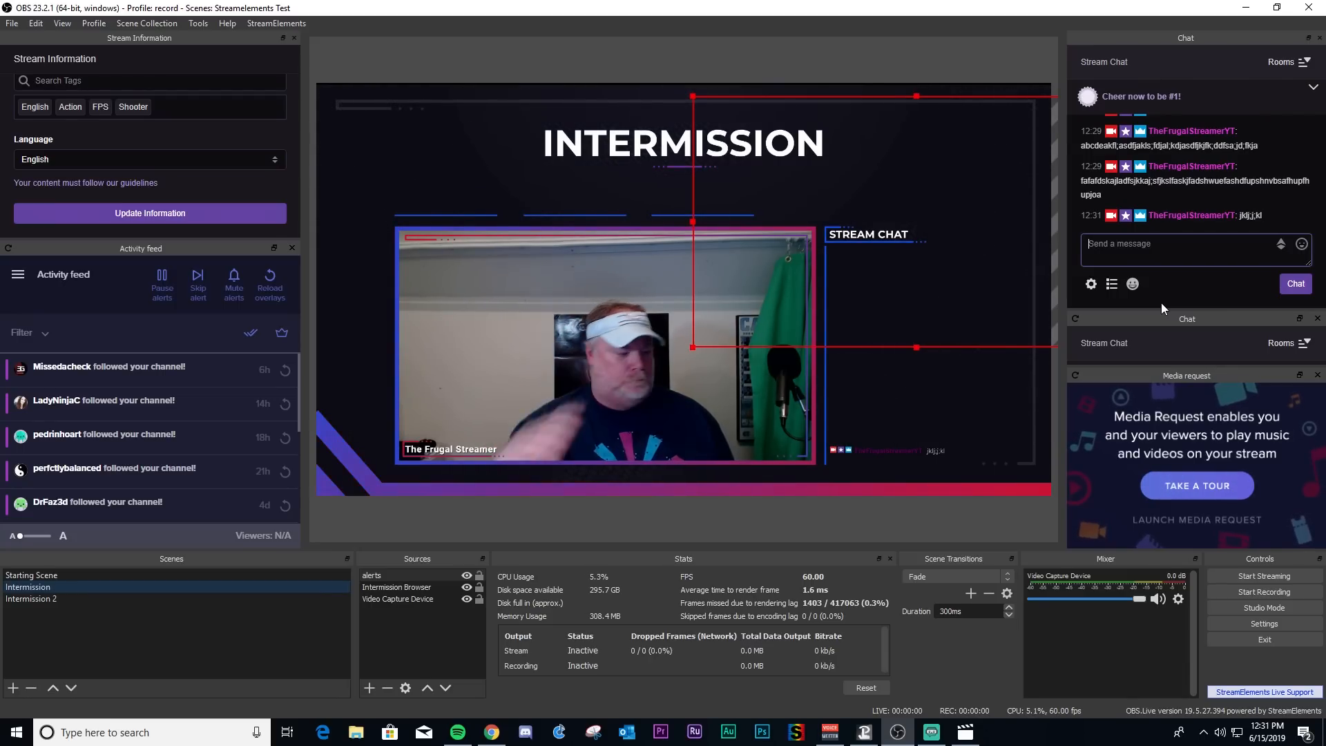
- Switch to the Intermission 2 scene and send the test message "hjhjlkhjl" in the stream chat
left_click(105, 599)
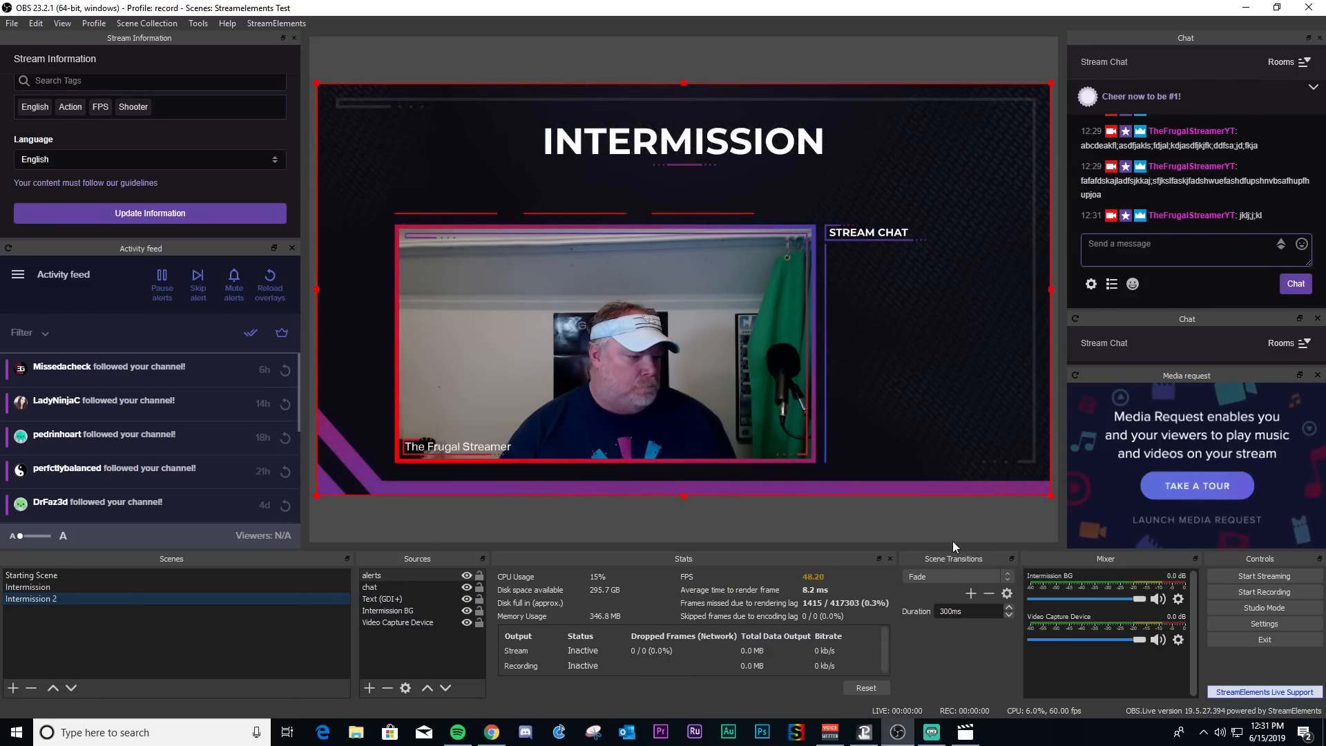
left_click(1152, 256)
type("hjhjlkhjl")
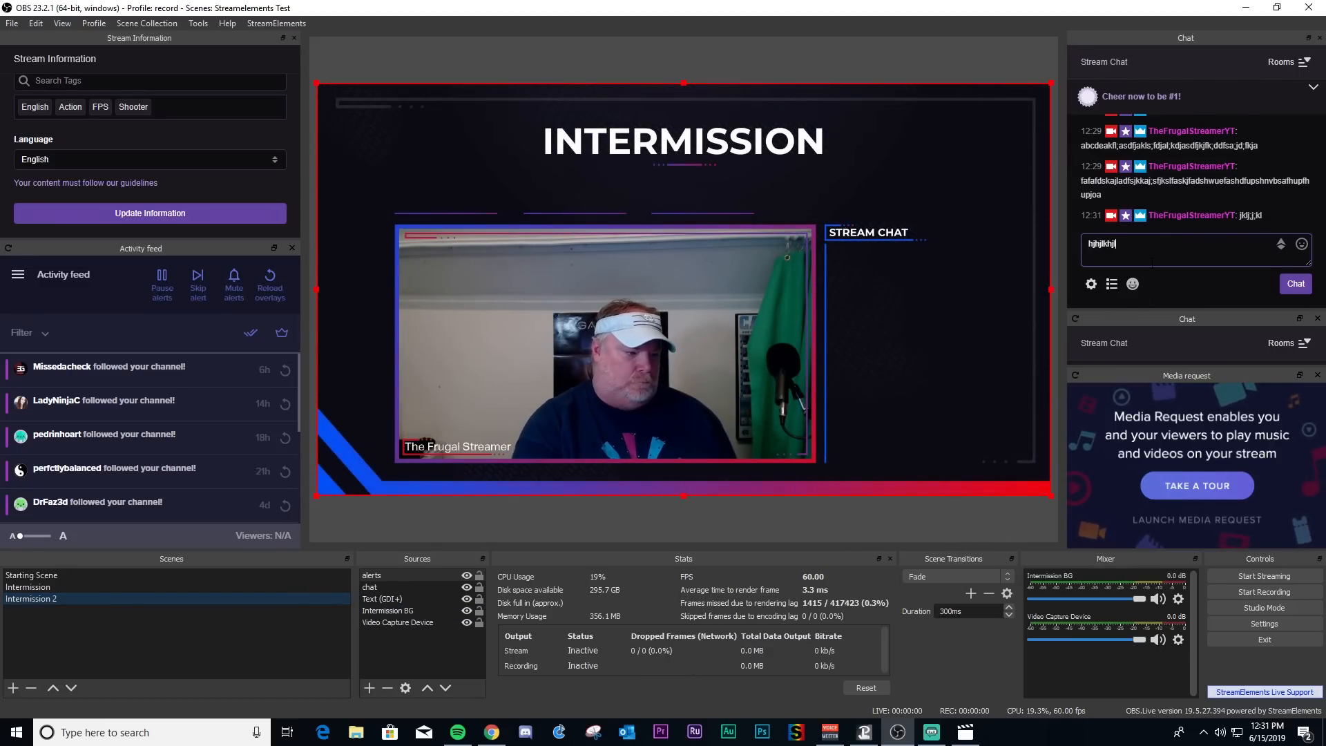
key("Return")
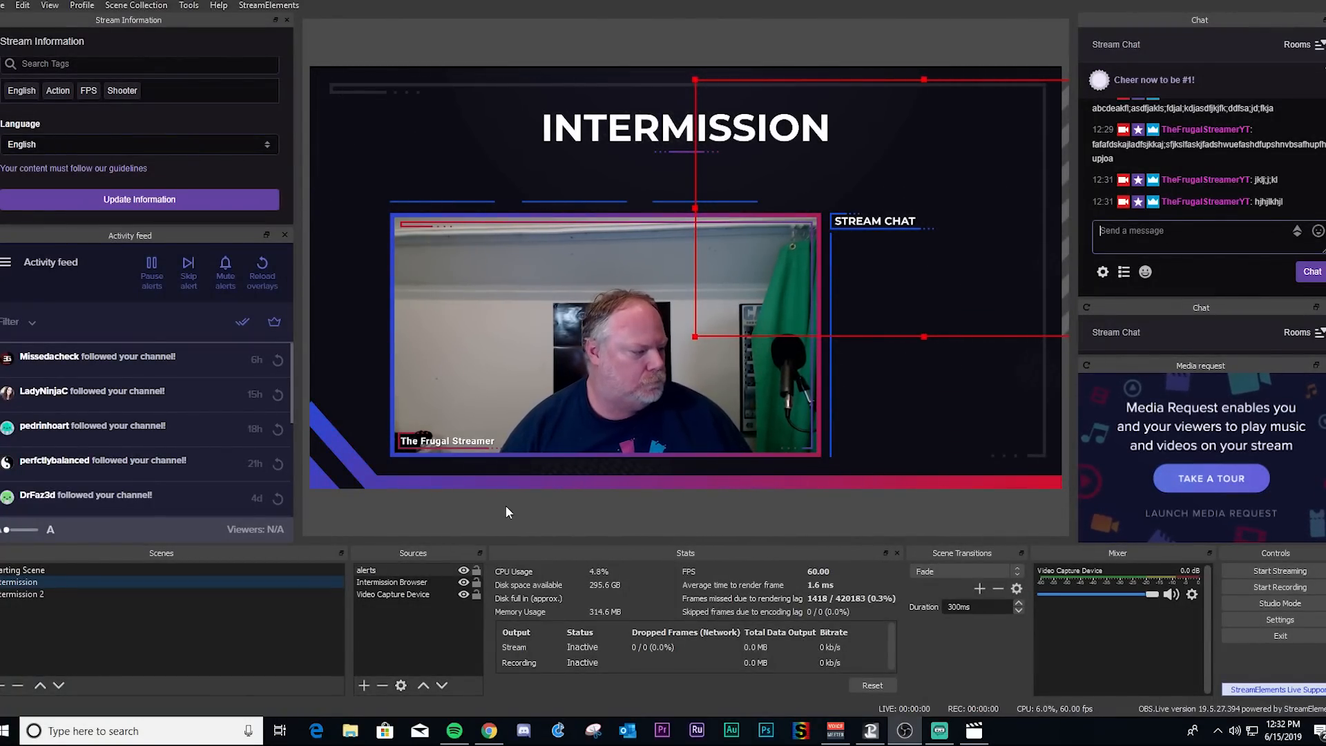
- Compare the two intermission scenes by switching to Intermission 2 and back to Intermission
left_click(127, 590)
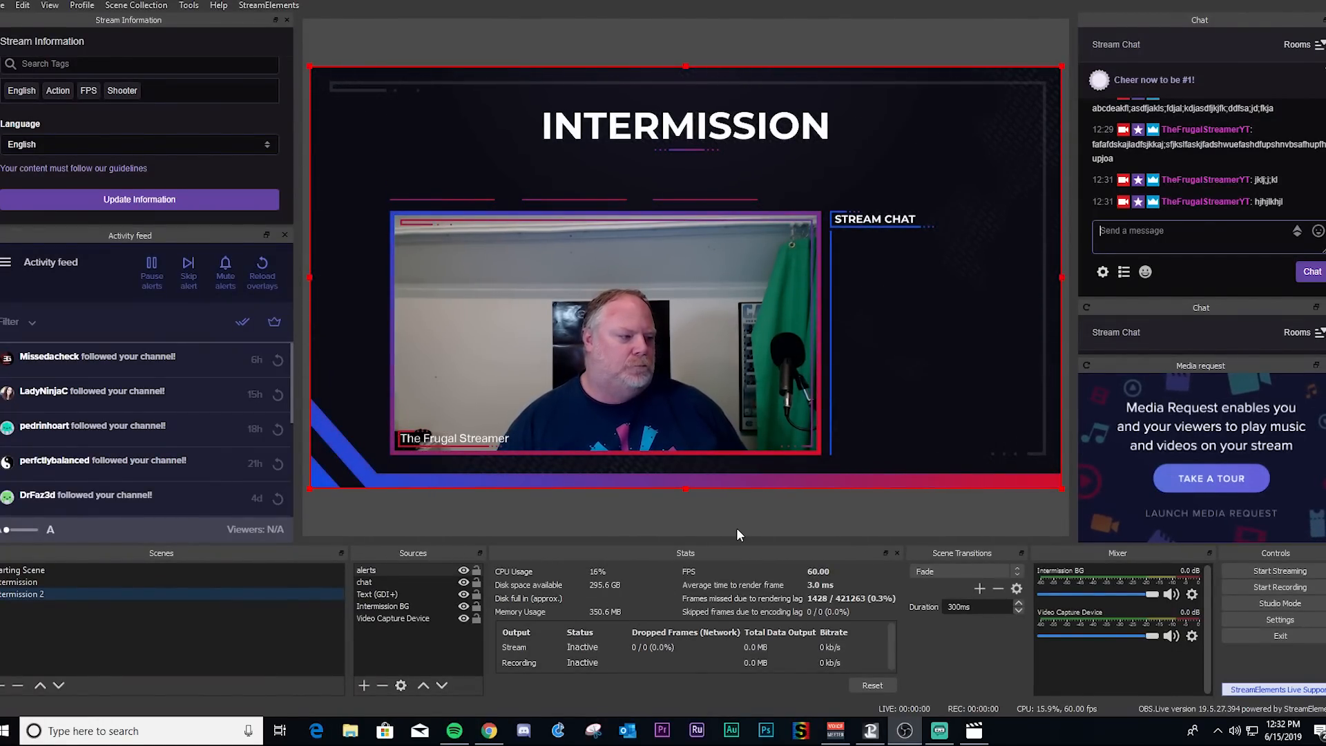
left_click(267, 582)
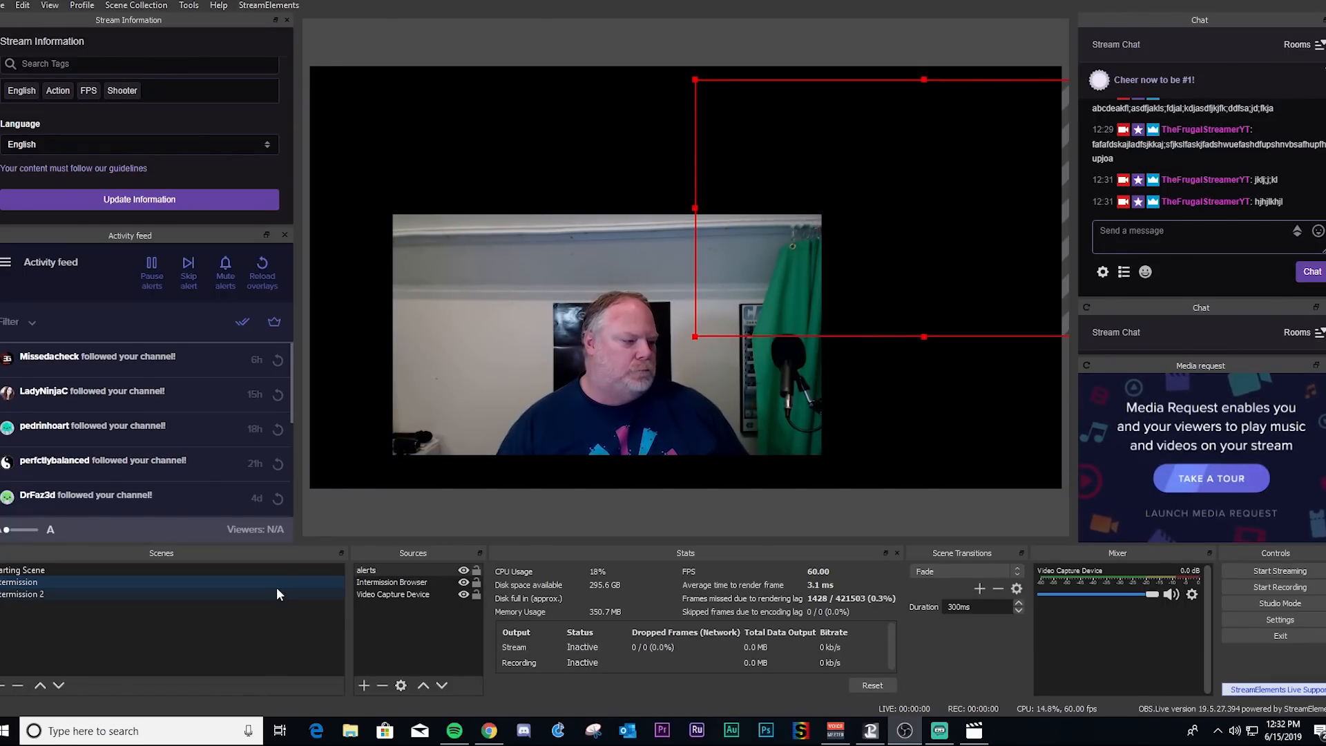